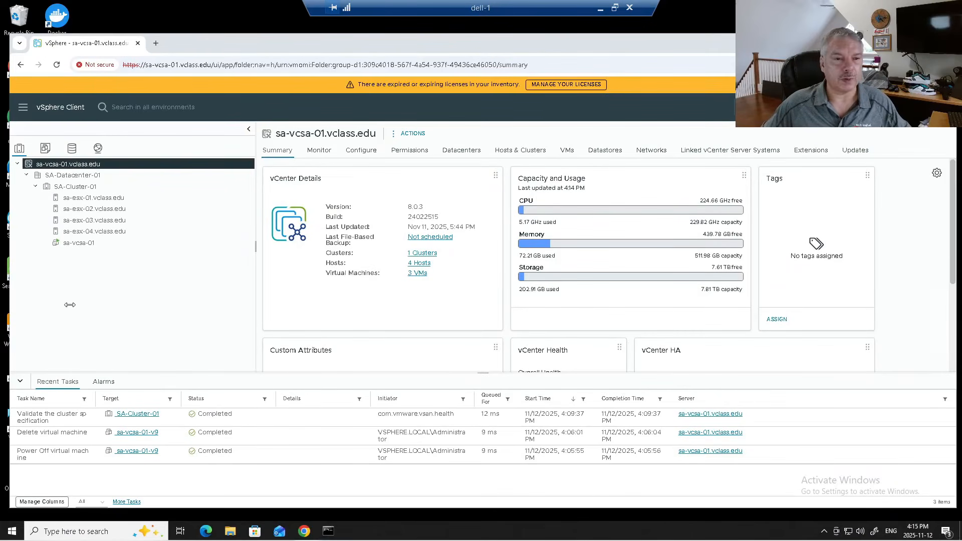
- Confirm vCenter is at version 8.0.3, build 24022515
{"action": "left_click", "coordinate": [46, 166]}
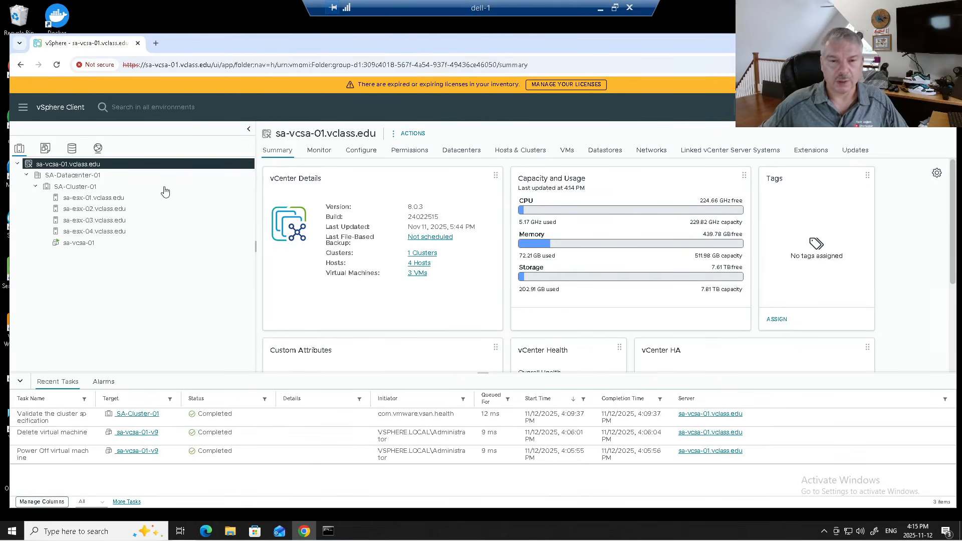
{"action": "double_click", "coordinate": [417, 203]}
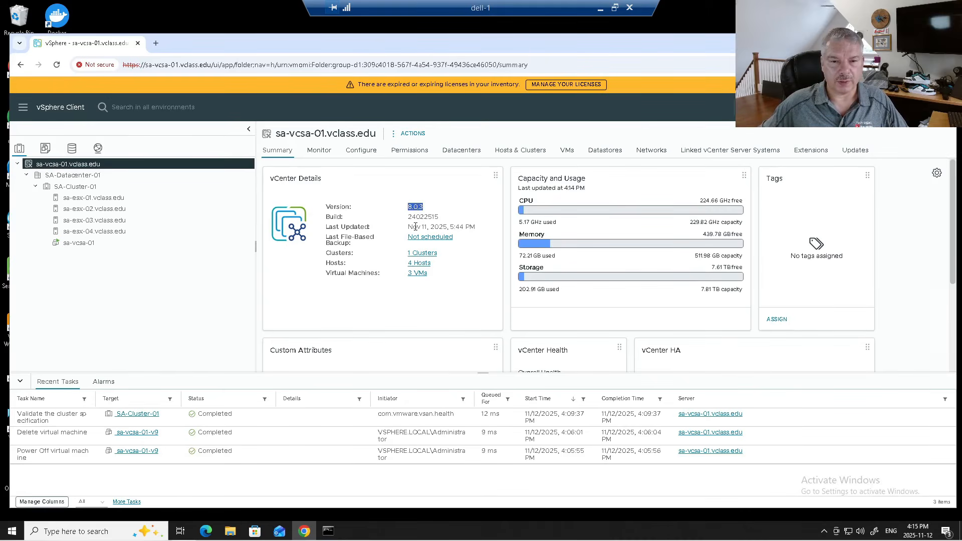
{"action": "double_click", "coordinate": [421, 216]}
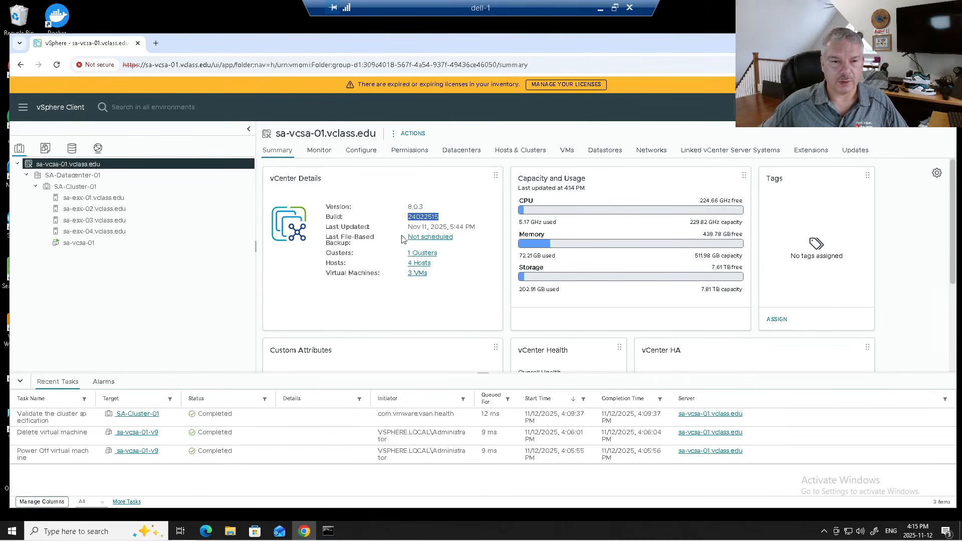
- Check that the hosts run ESXi 8.0.3 build 24280767, then view SA-Cluster-01's cluster image
{"action": "left_click", "coordinate": [59, 187]}
{"action": "left_click", "coordinate": [82, 209]}
{"action": "left_click", "coordinate": [88, 231]}
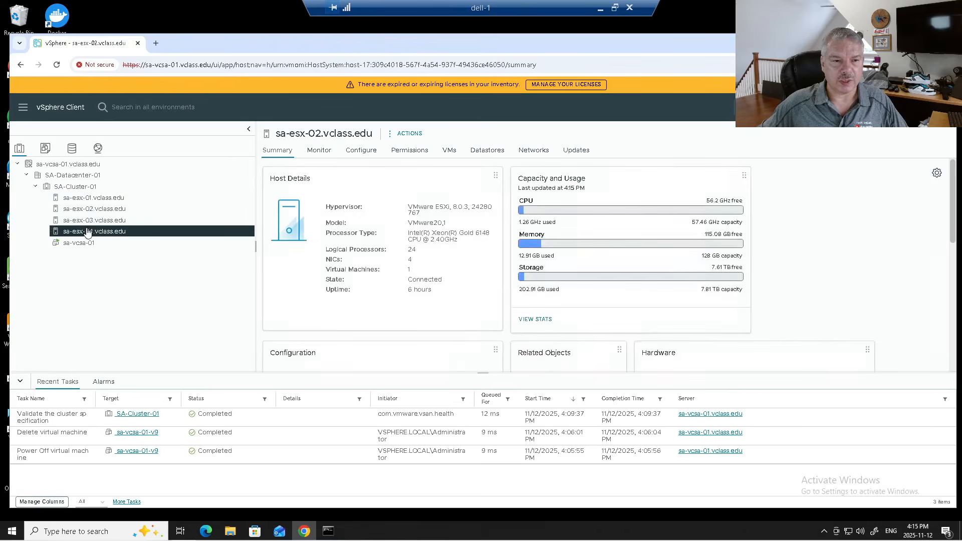
{"action": "left_click", "coordinate": [90, 198]}
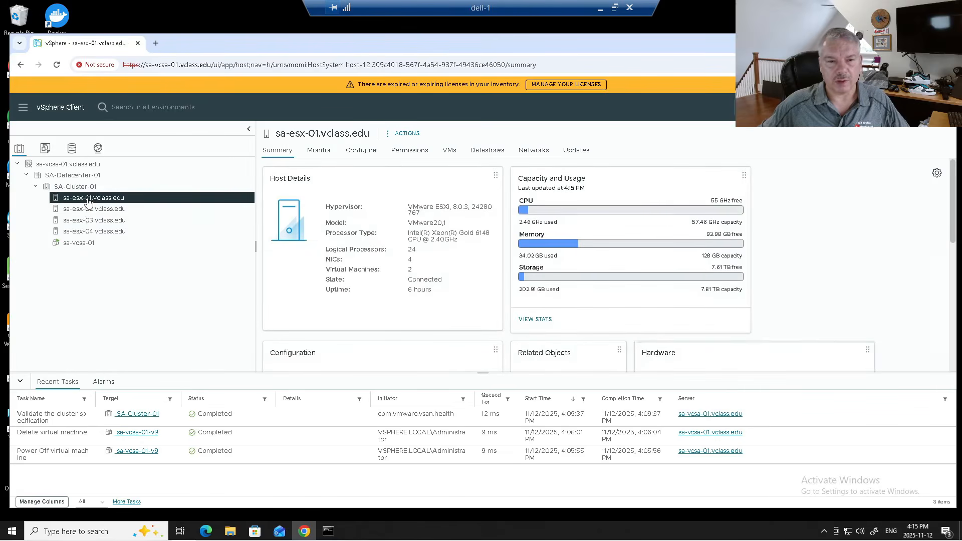
{"action": "double_click", "coordinate": [459, 207]}
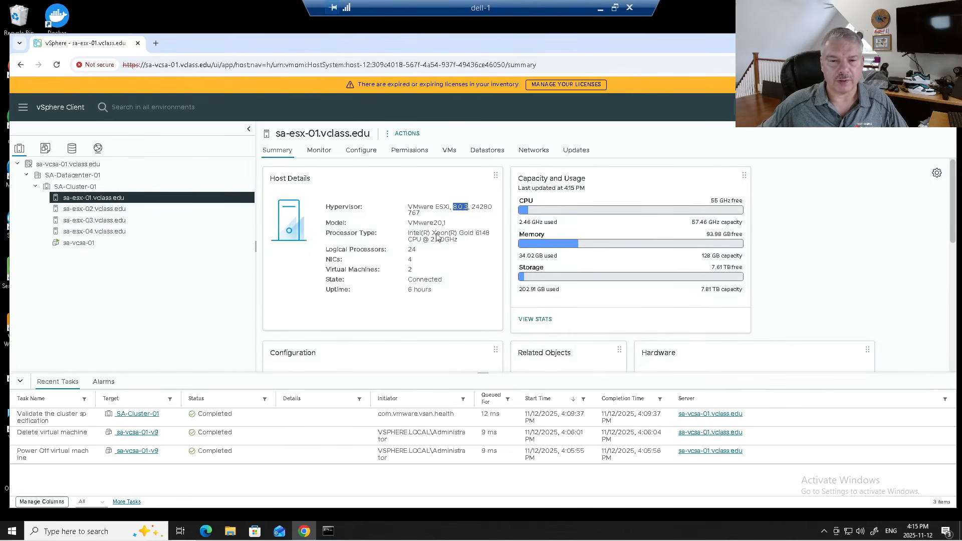
{"action": "double_click", "coordinate": [485, 208]}
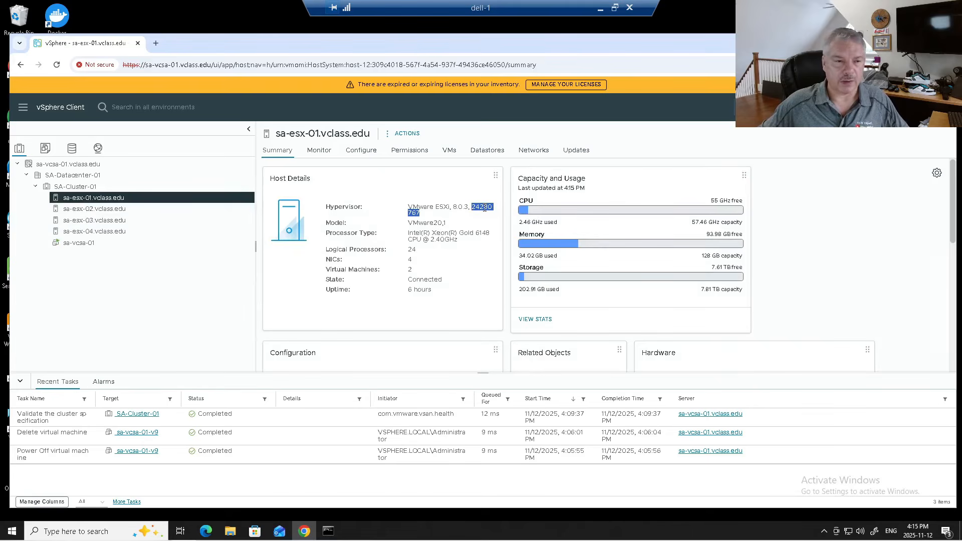
{"action": "left_click", "coordinate": [100, 186]}
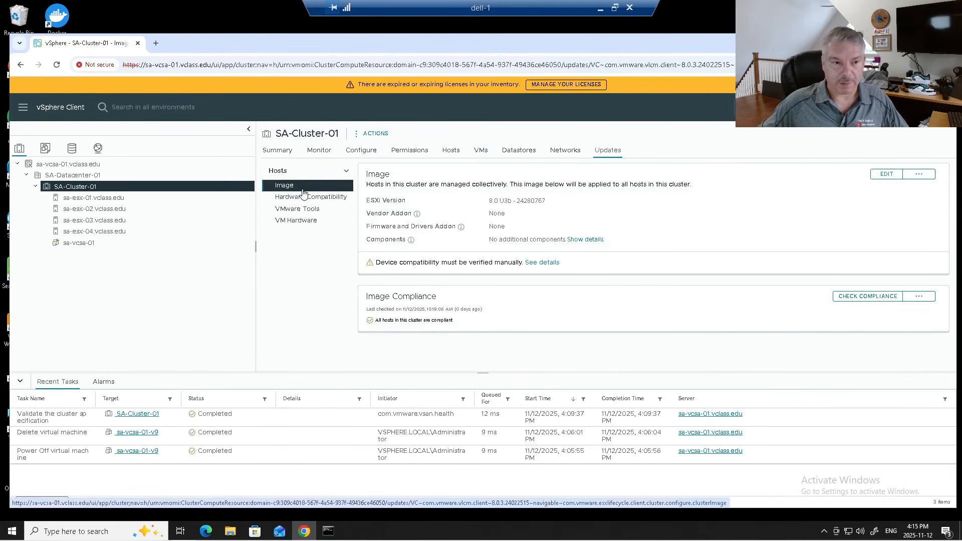
- Review the sa-vcsa-01 VM, vCenter and host summaries, then bring up File Explorer
{"action": "left_click", "coordinate": [79, 245]}
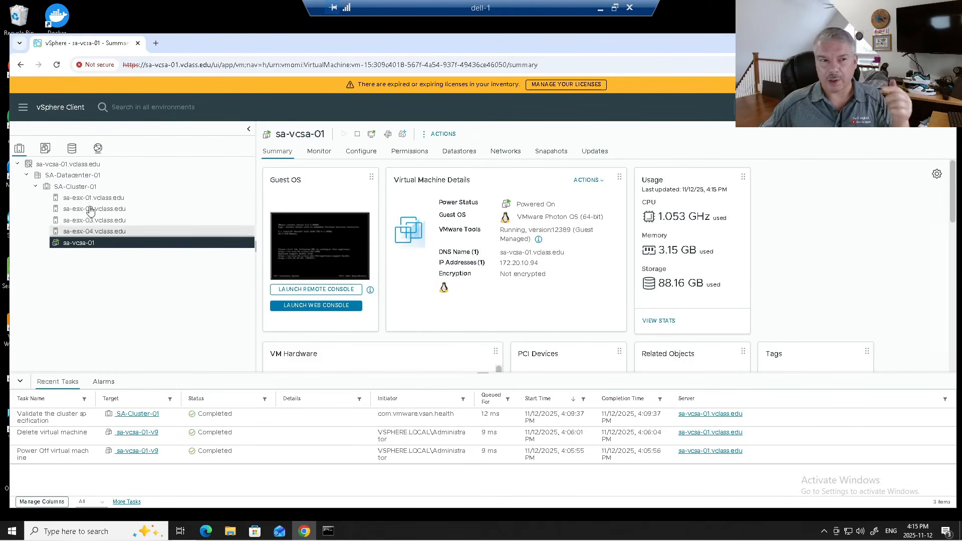
{"action": "left_click", "coordinate": [72, 170]}
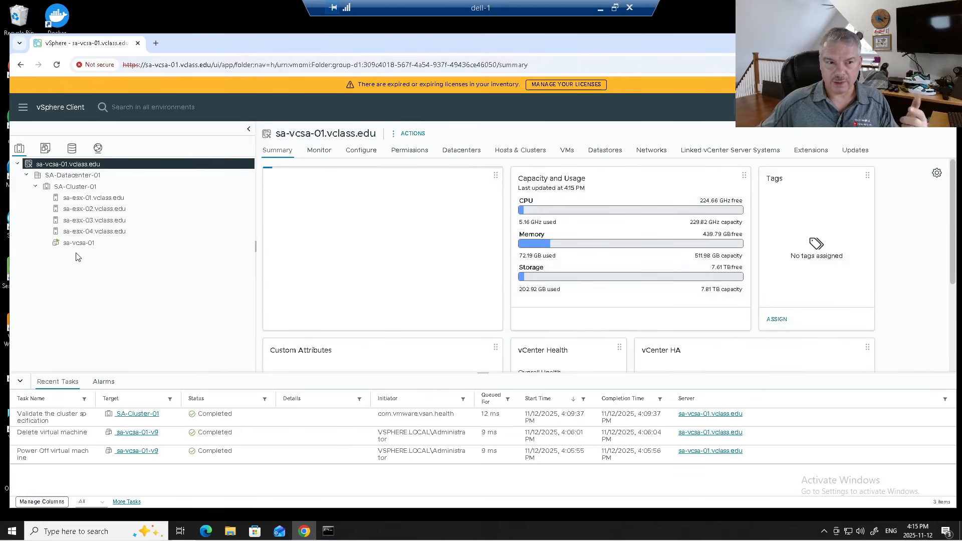
{"action": "left_click", "coordinate": [76, 198]}
{"action": "left_click", "coordinate": [76, 220]}
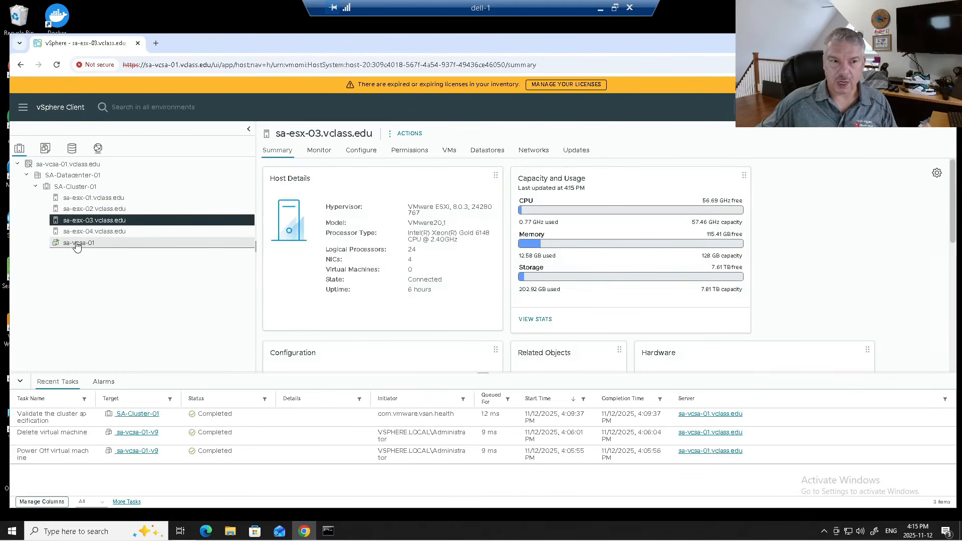
{"action": "left_click", "coordinate": [76, 243]}
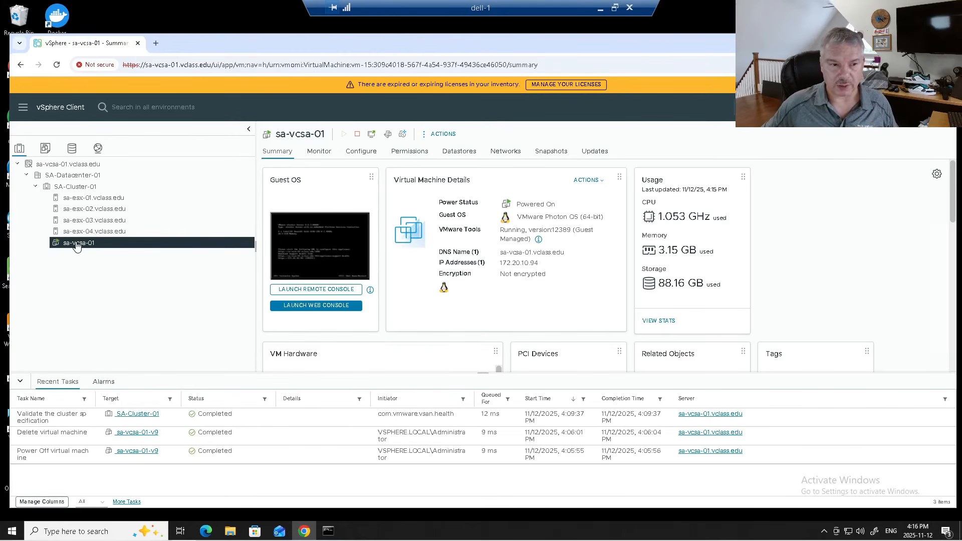
{"action": "left_click", "coordinate": [230, 532]}
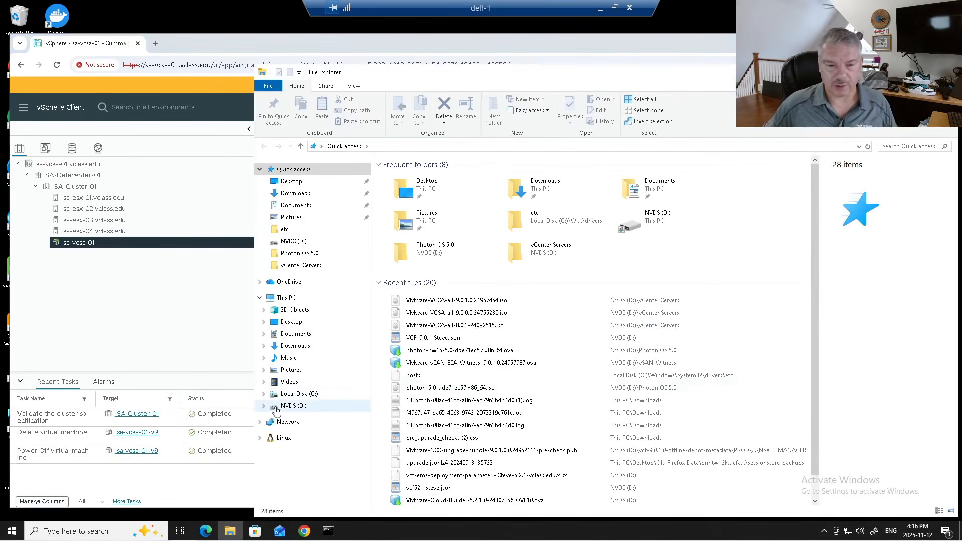
- Mount the VCSA 9.0.1.0 ISO from D:\vCenter Servers and run vcsa-ui-installer\win32\installer.exe
{"action": "left_click", "coordinate": [281, 407]}
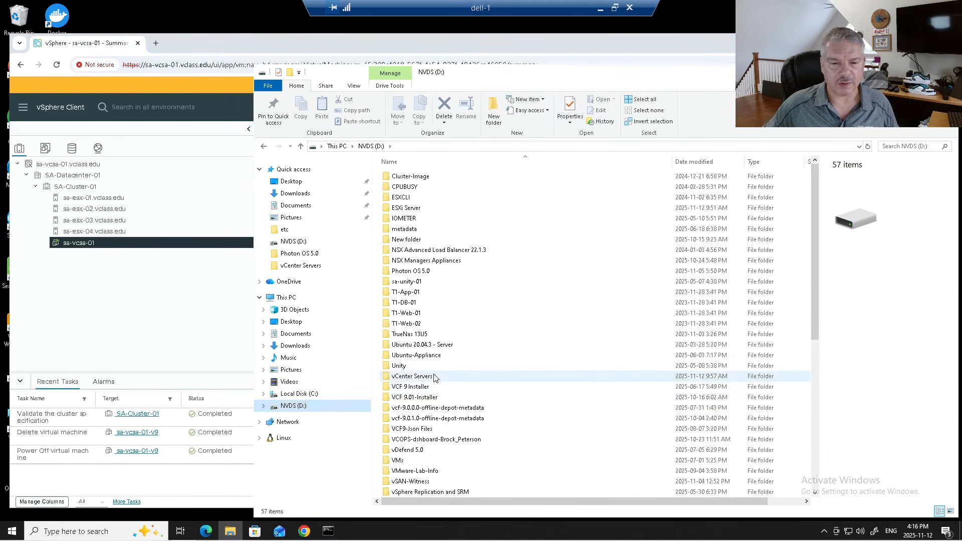
{"action": "double_click", "coordinate": [434, 377]}
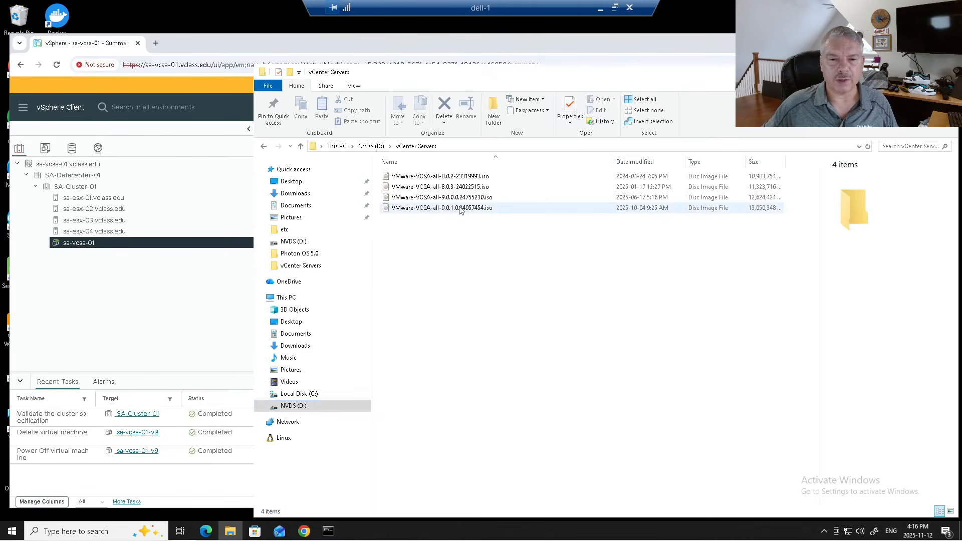
{"action": "double_click", "coordinate": [460, 208]}
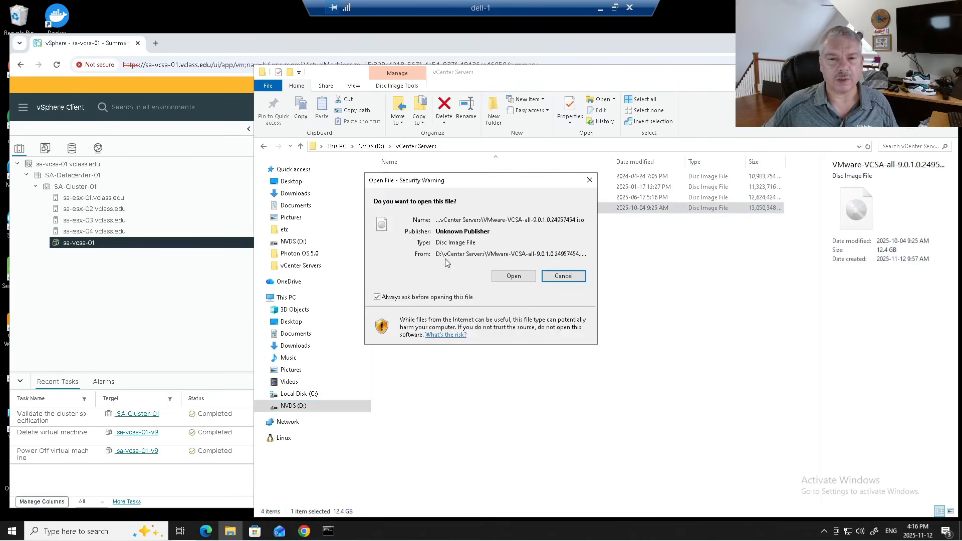
{"action": "left_click", "coordinate": [502, 272]}
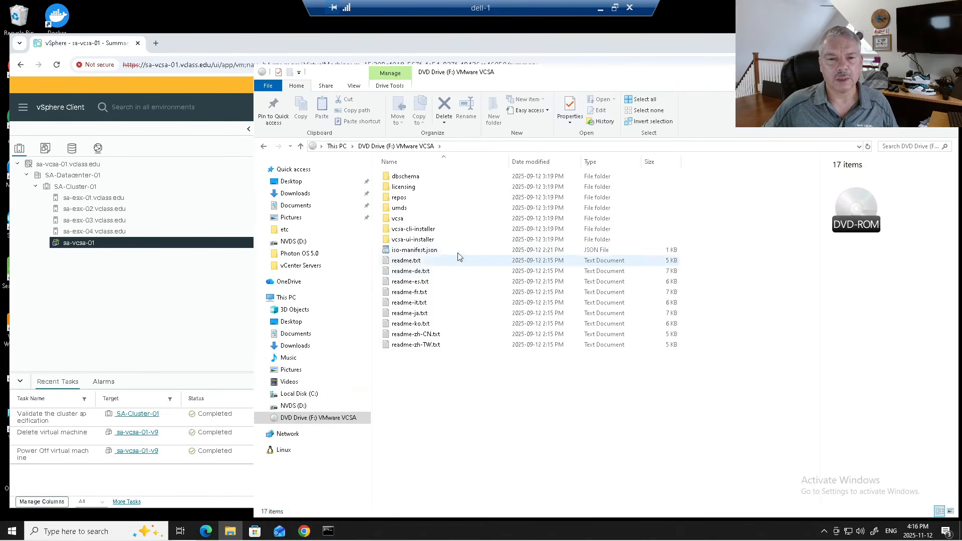
{"action": "double_click", "coordinate": [397, 240]}
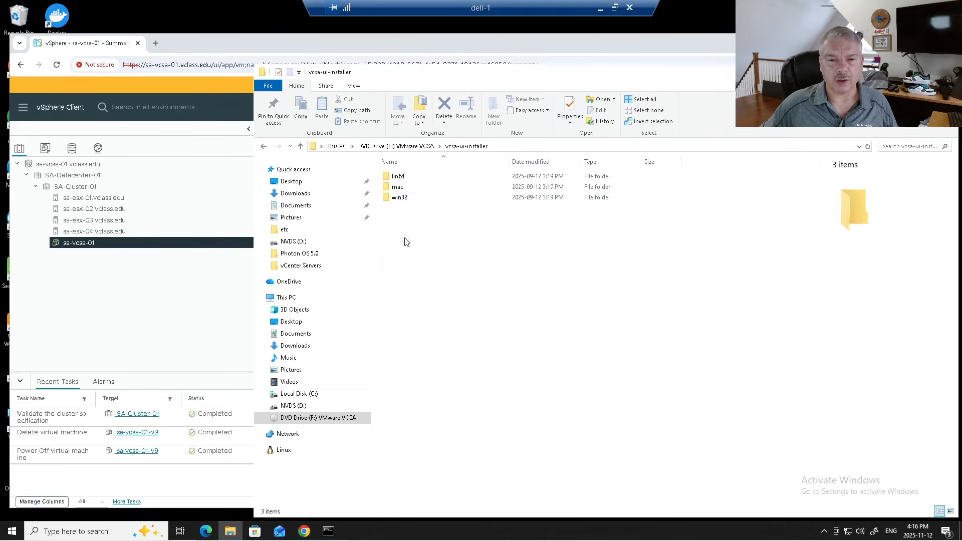
{"action": "double_click", "coordinate": [396, 198]}
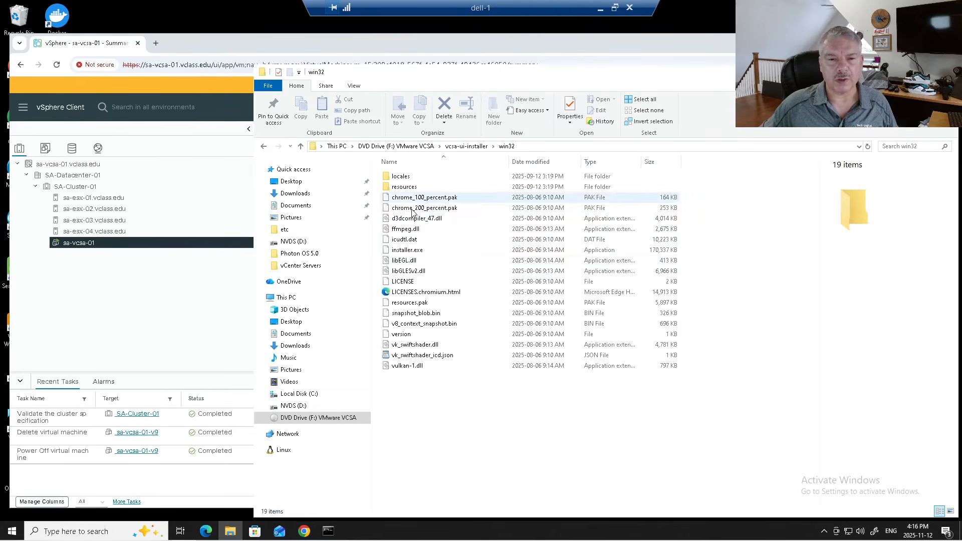
{"action": "double_click", "coordinate": [399, 250]}
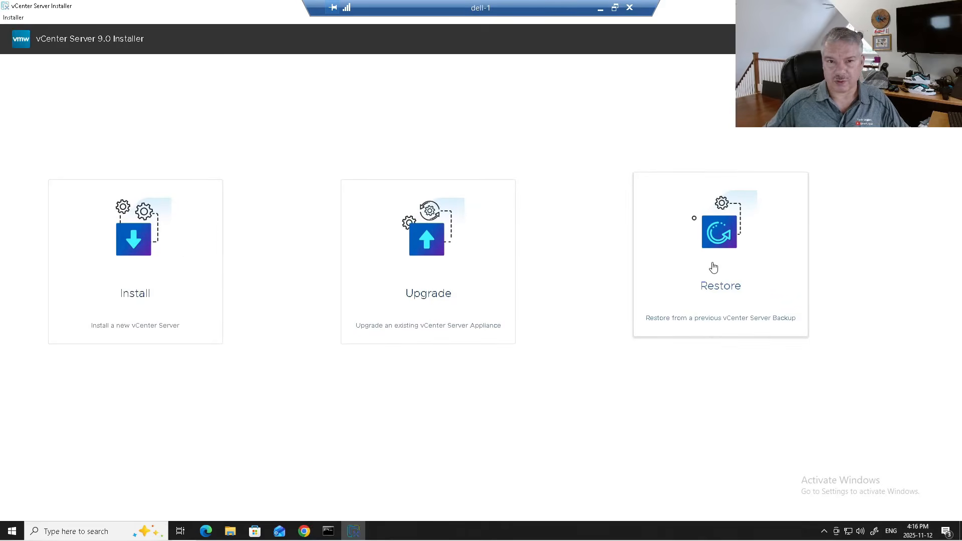
- Choose Upgrade, review the two-stage process, and accept the license agreement
{"action": "left_click", "coordinate": [406, 250]}
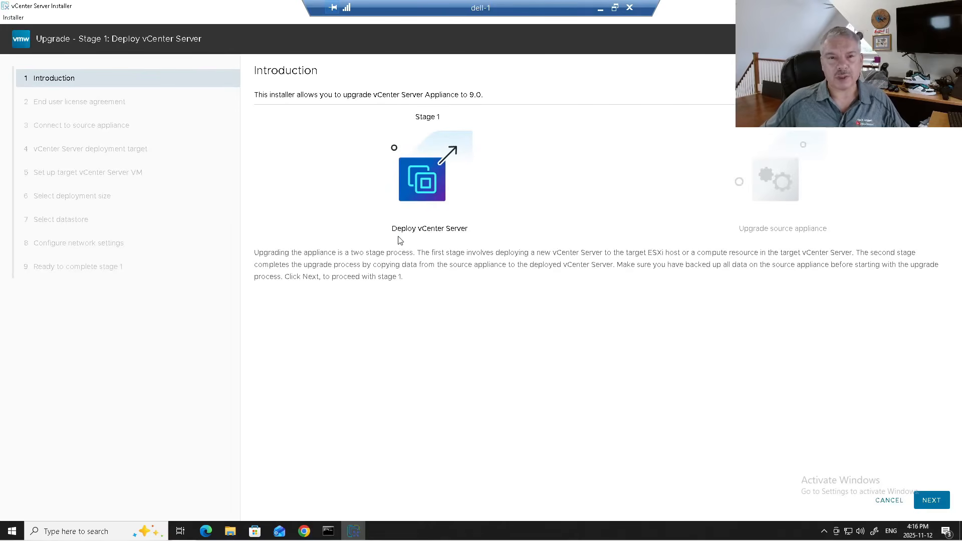
{"action": "left_click_drag", "start_coordinate": [281, 253], "coordinate": [376, 257]}
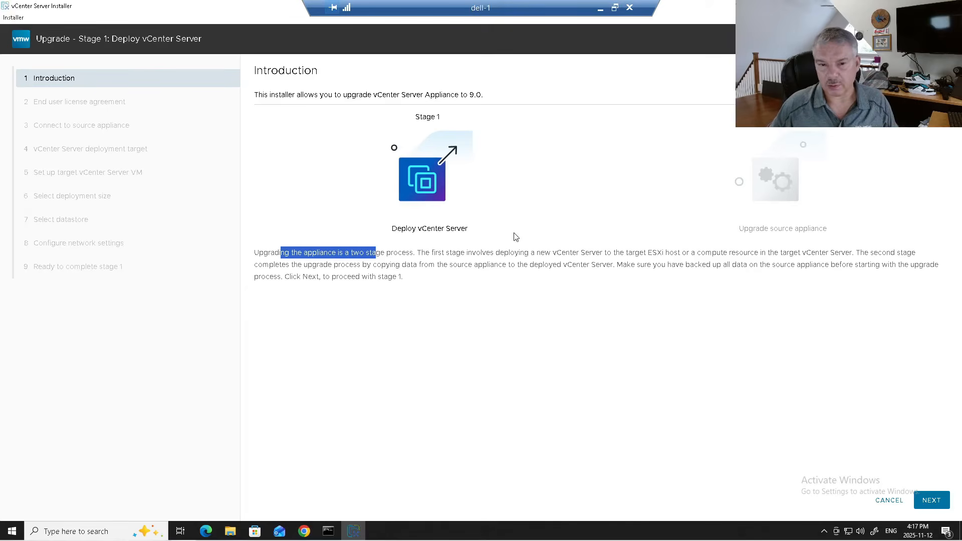
{"action": "left_click", "coordinate": [932, 500]}
{"action": "left_click", "coordinate": [258, 275]}
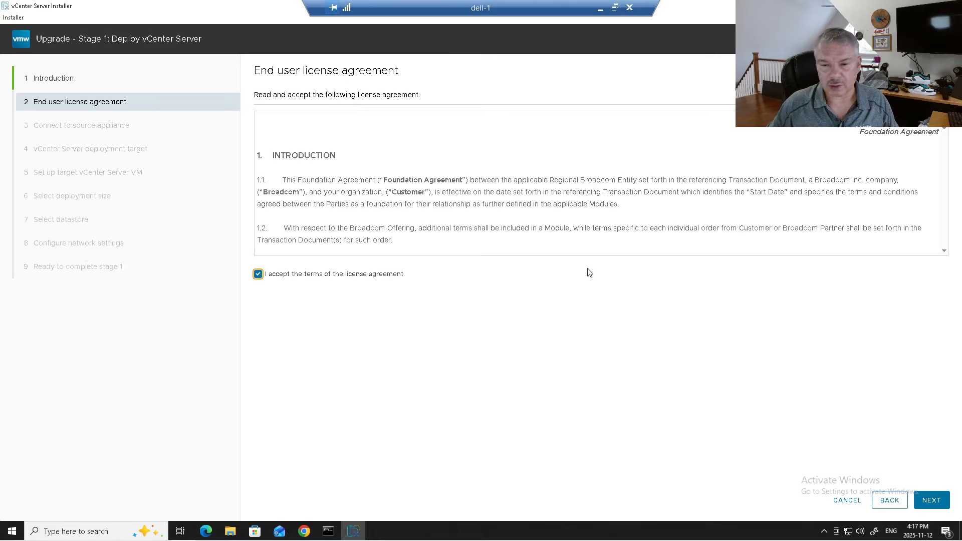
{"action": "left_click", "coordinate": [932, 500]}
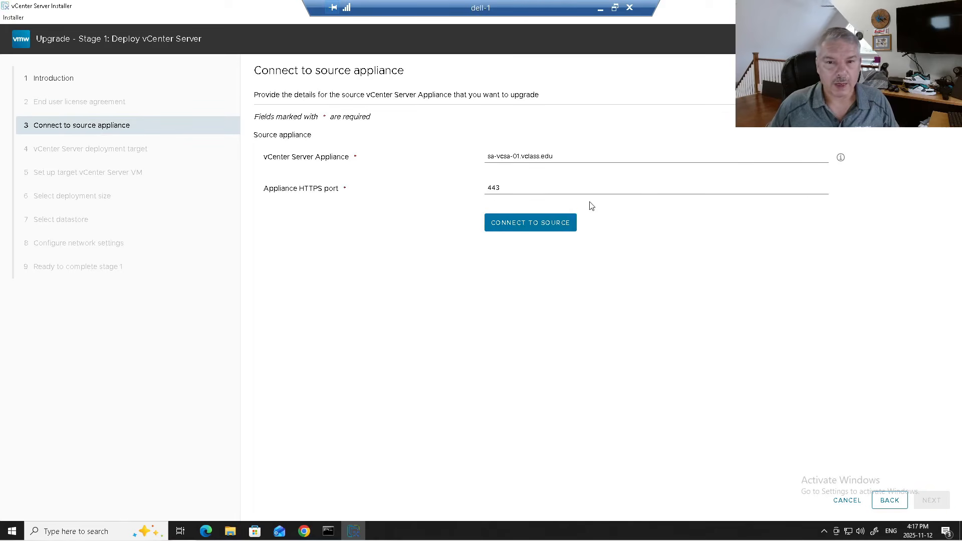
- Connect to source appliance sa-vcsa-01.vclass.edu on port 443
{"action": "left_click_drag", "start_coordinate": [554, 156], "coordinate": [437, 159]}
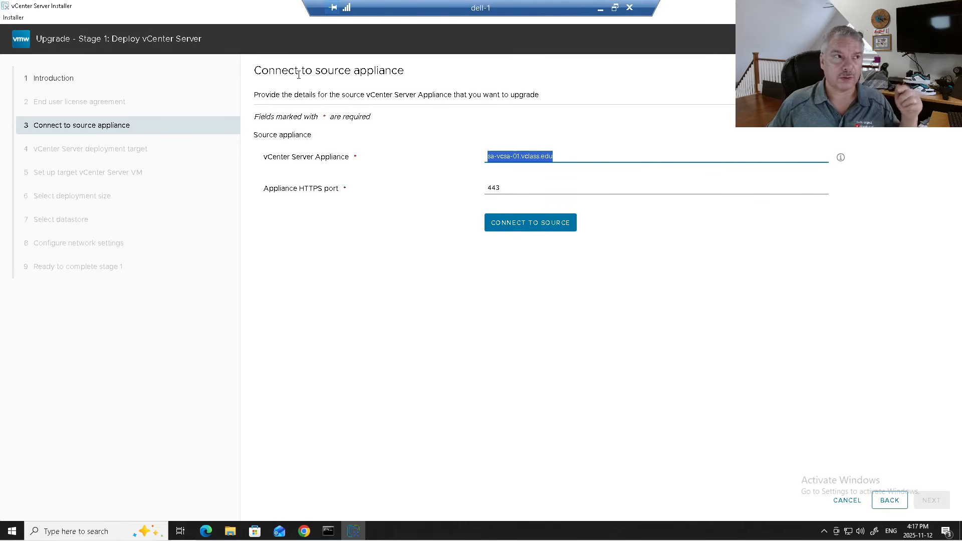
{"action": "left_click", "coordinate": [490, 160]}
{"action": "left_click_drag", "start_coordinate": [497, 156], "coordinate": [564, 157]}
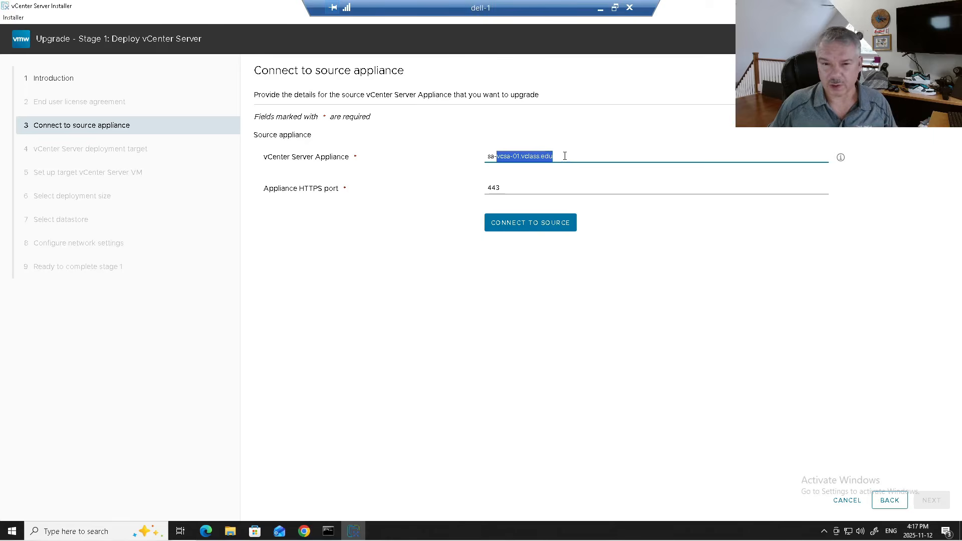
{"action": "left_click", "coordinate": [539, 229]}
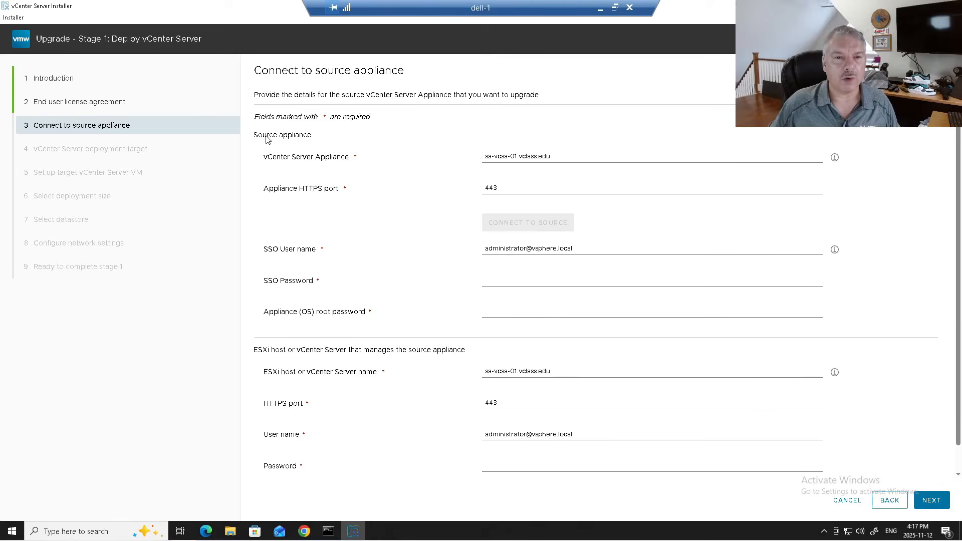
- Enter the SSO administrator's password for the source appliance
{"action": "left_click_drag", "start_coordinate": [267, 139], "coordinate": [296, 138]}
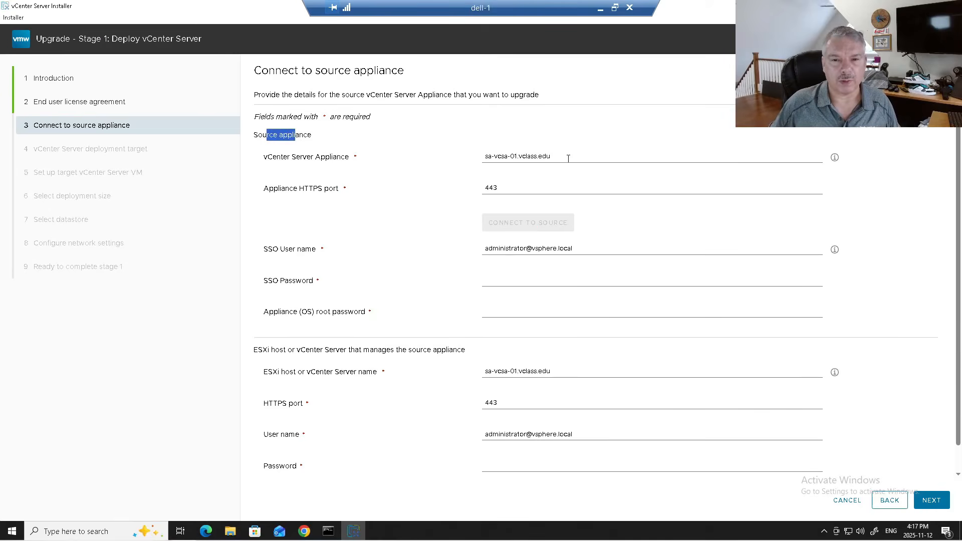
{"action": "left_click_drag", "start_coordinate": [568, 159], "coordinate": [449, 153]}
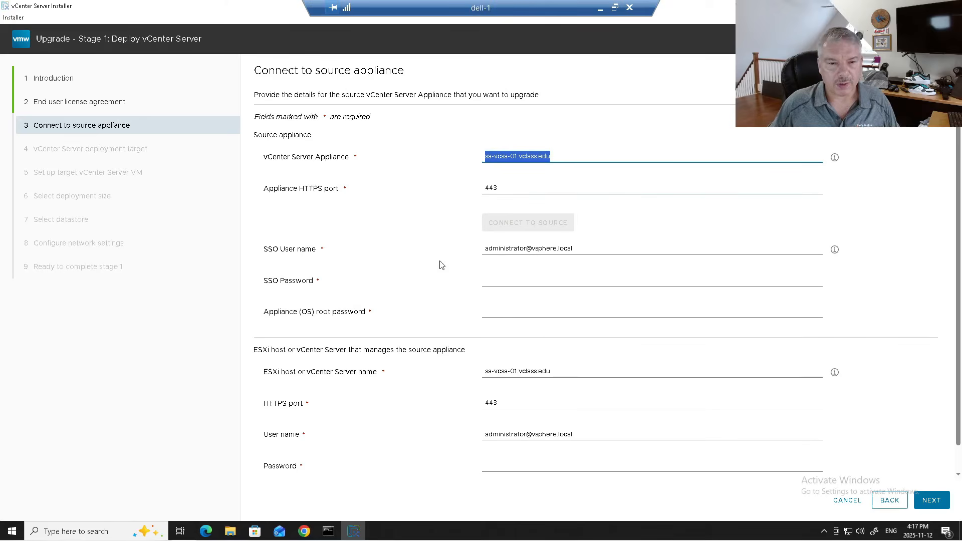
{"action": "double_click", "coordinate": [531, 249]}
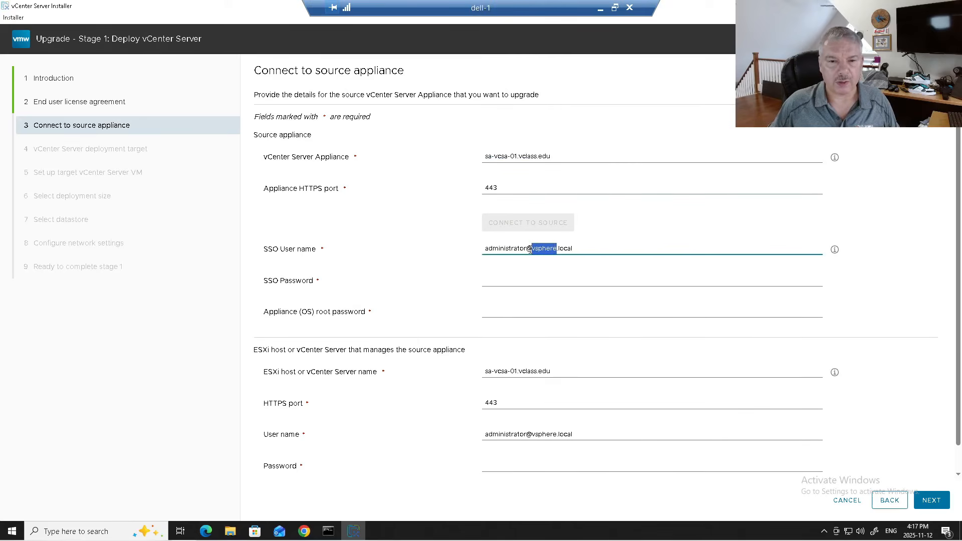
{"action": "triple_click", "coordinate": [530, 249]}
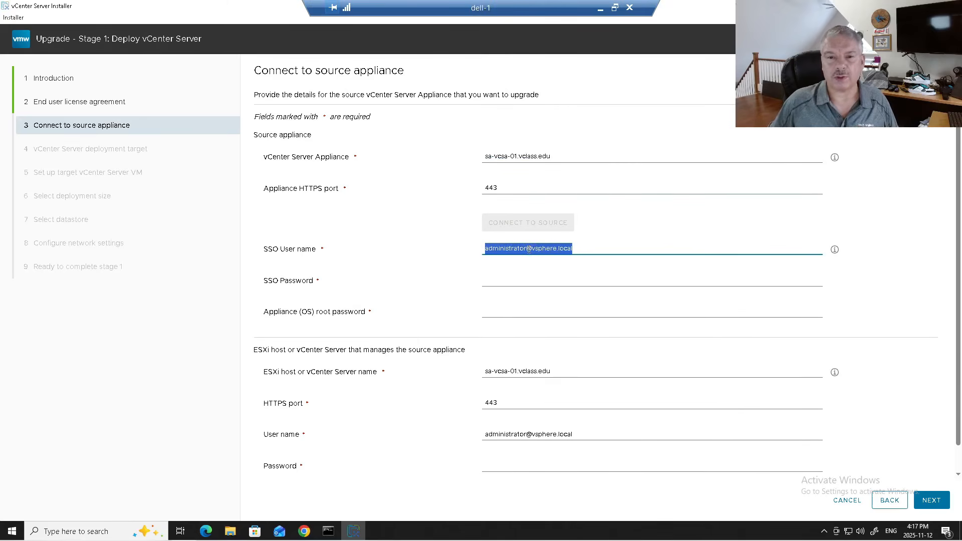
{"action": "left_click", "coordinate": [507, 282]}
{"action": "type", "text": "VMware1!"}
{"action": "key", "text": "Tab"}
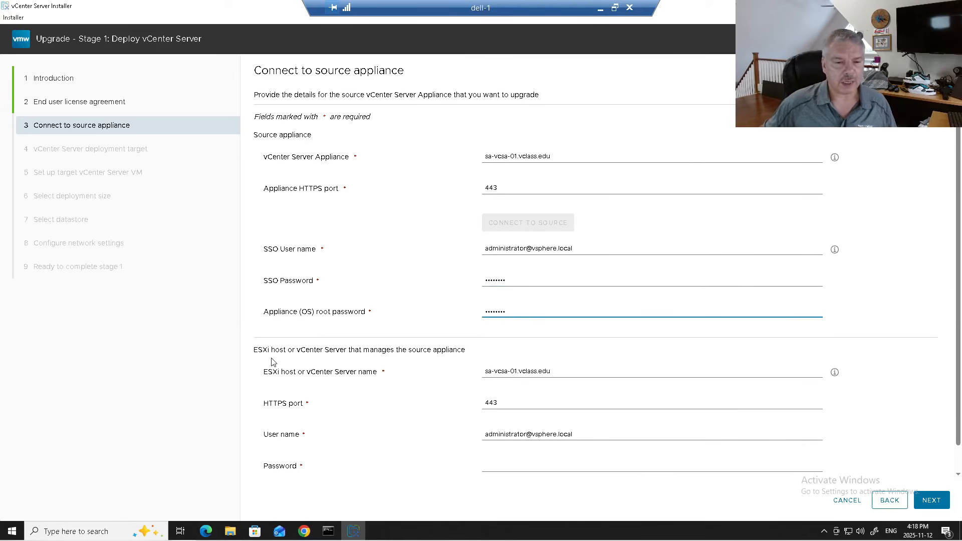
- Enter the managing ESXi host's password and accept the source appliance certificate
{"action": "left_click_drag", "start_coordinate": [269, 353], "coordinate": [420, 360]}
{"action": "left_click", "coordinate": [531, 370]}
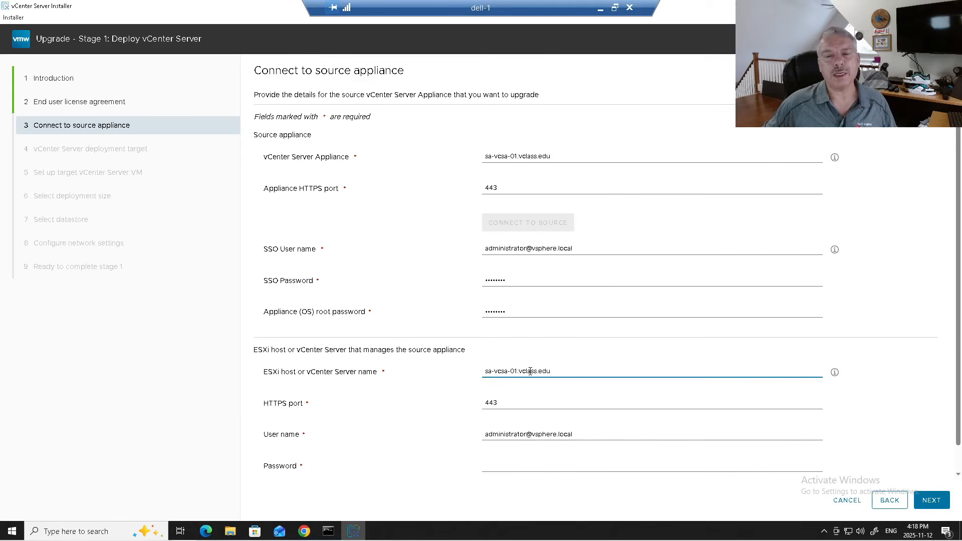
{"action": "double_click", "coordinate": [530, 371]}
{"action": "left_click_drag", "start_coordinate": [568, 370], "coordinate": [466, 371]}
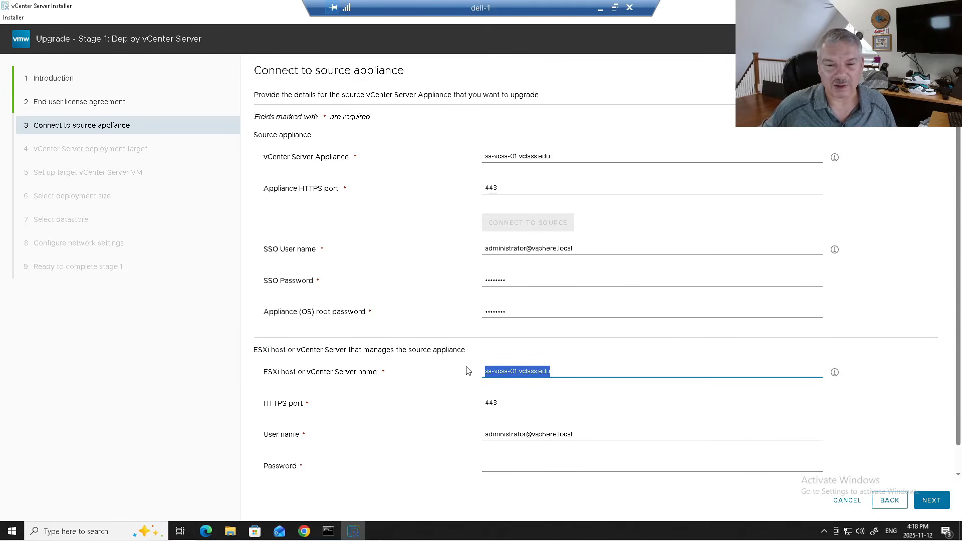
{"action": "left_click", "coordinate": [545, 432]}
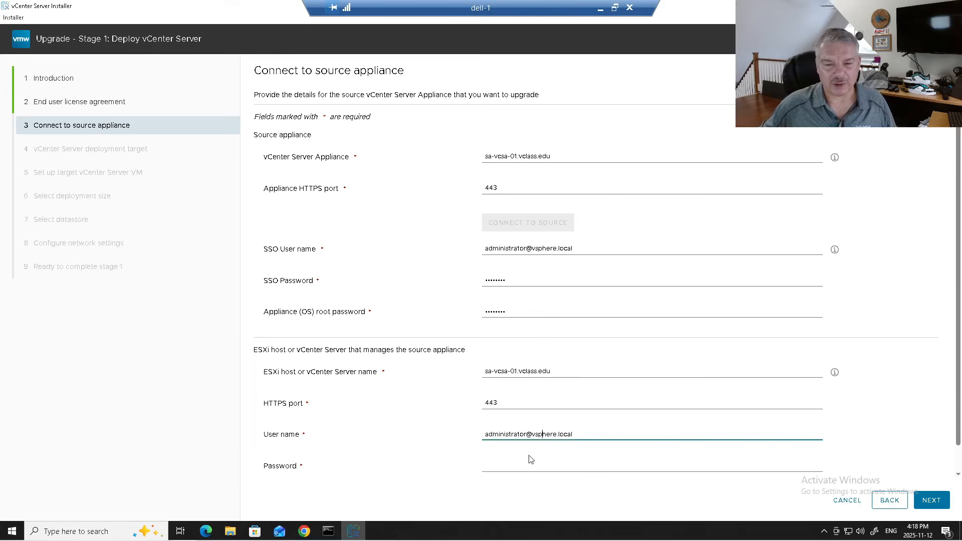
{"action": "left_click", "coordinate": [526, 466]}
{"action": "type", "text": "VMware1!"}
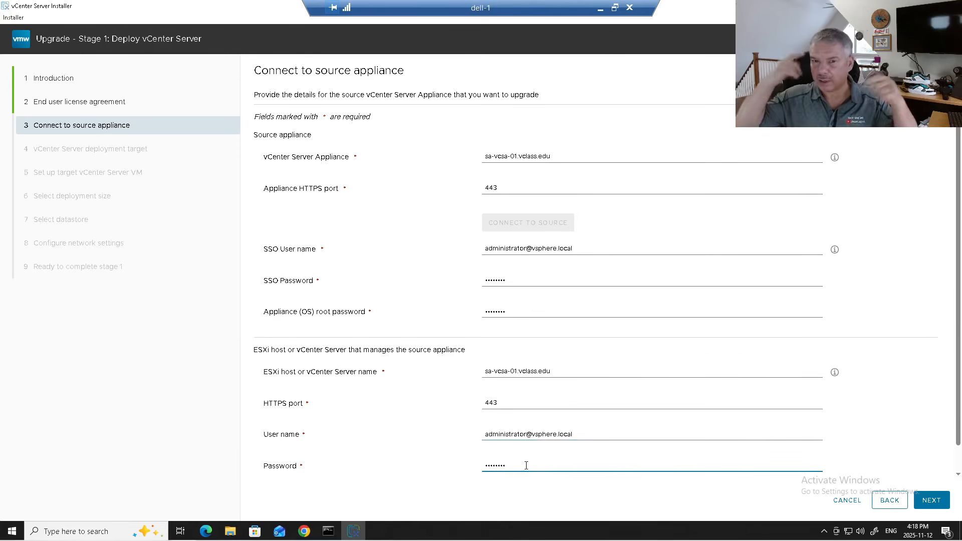
{"action": "left_click", "coordinate": [933, 498]}
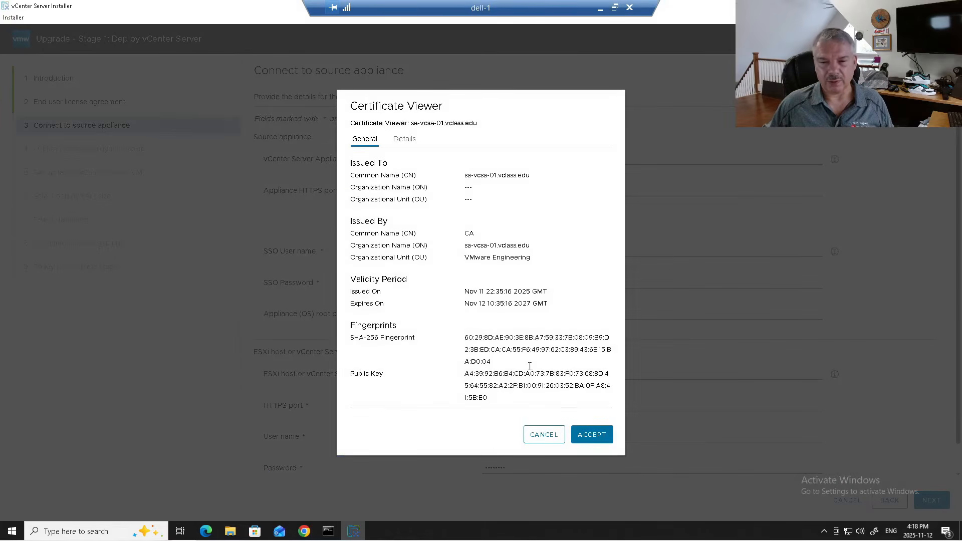
{"action": "left_click", "coordinate": [597, 435]}
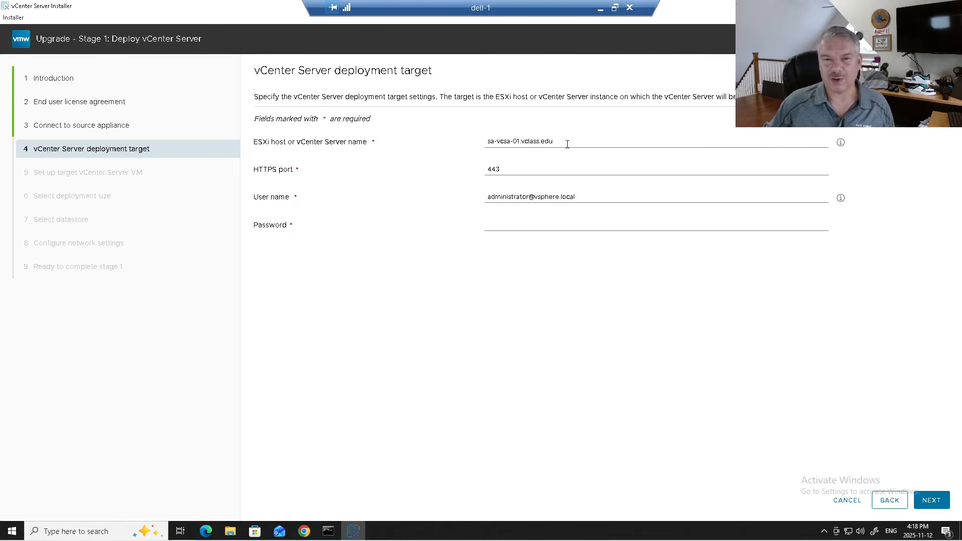
- Enter the password for deployment target sa-vcsa-01.vclass.edu and accept its certificate
{"action": "left_click_drag", "start_coordinate": [567, 144], "coordinate": [457, 145]}
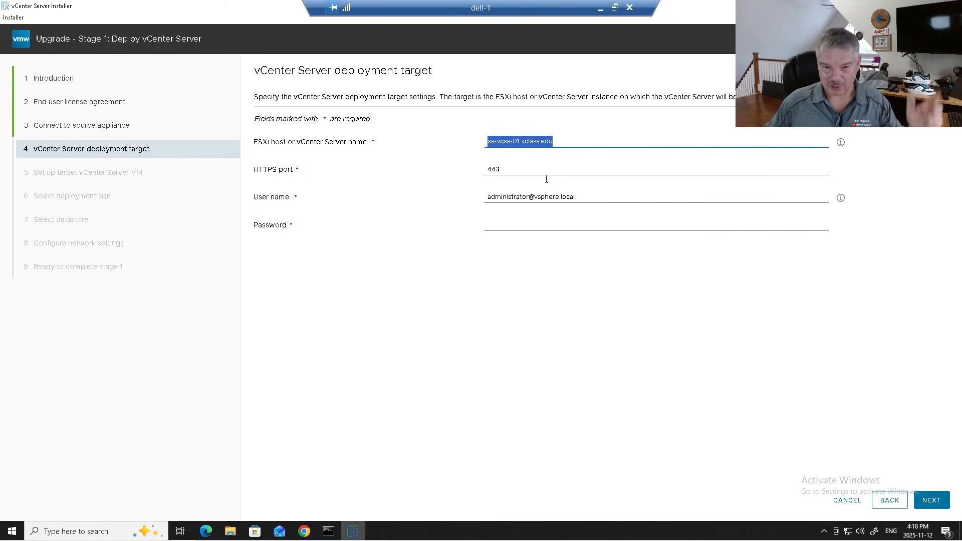
{"action": "left_click", "coordinate": [593, 195]}
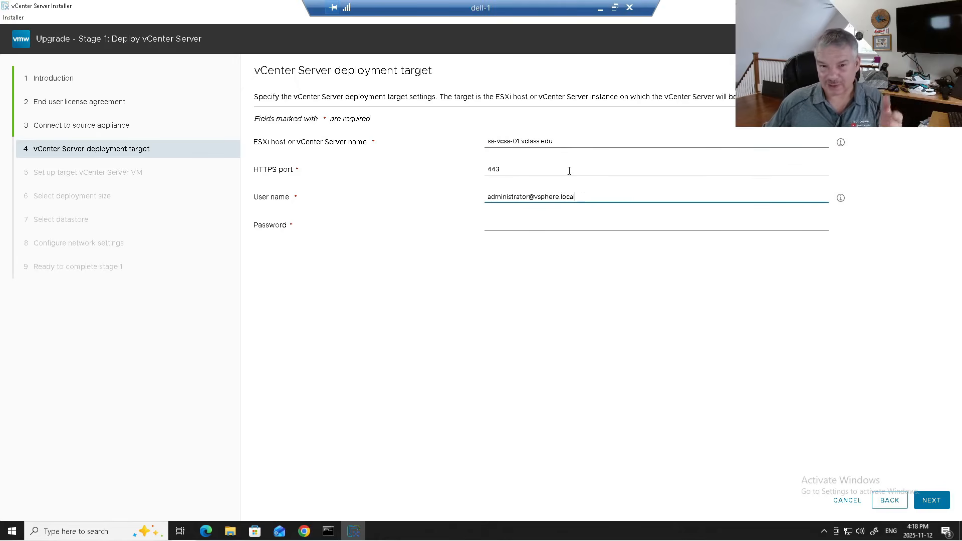
{"action": "left_click_drag", "start_coordinate": [555, 141], "coordinate": [494, 136]}
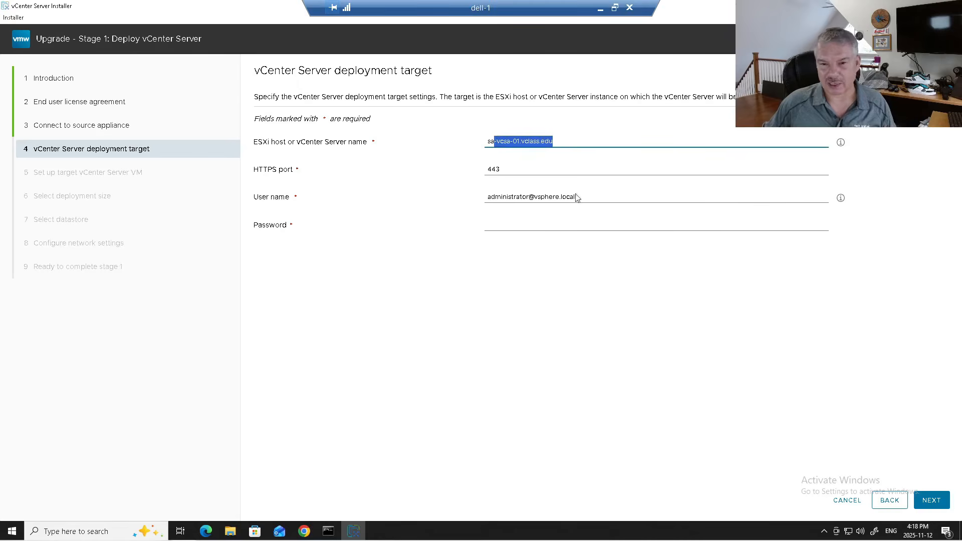
{"action": "left_click", "coordinate": [529, 225]}
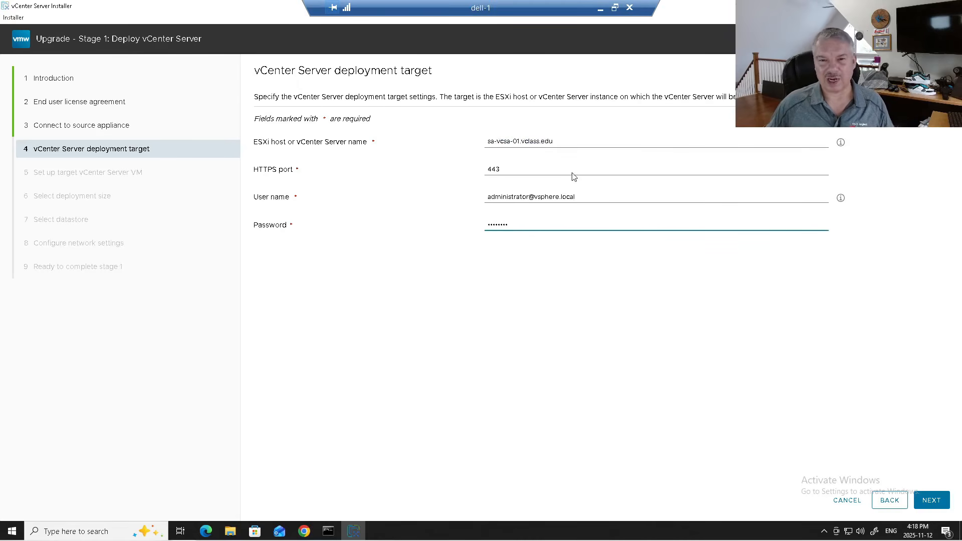
{"action": "left_click", "coordinate": [574, 143]}
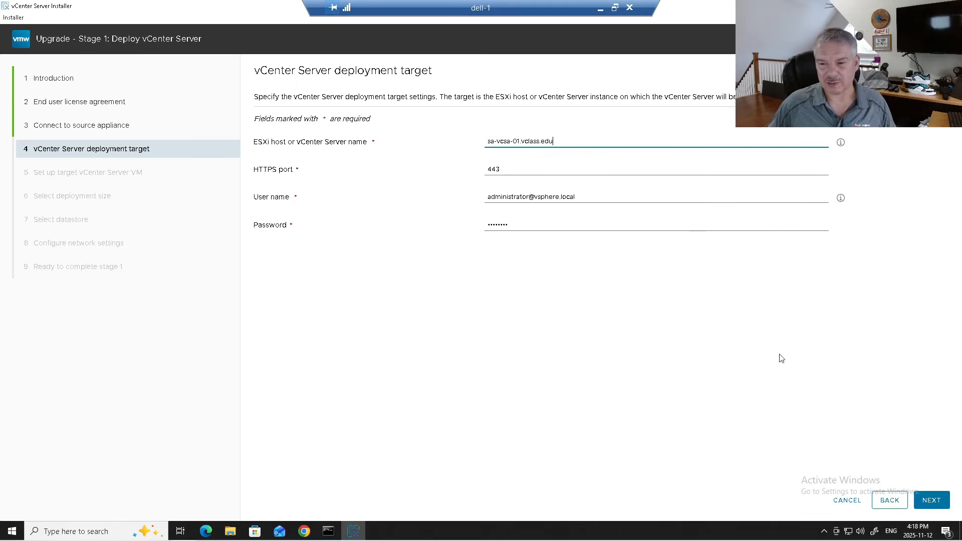
{"action": "left_click", "coordinate": [931, 506]}
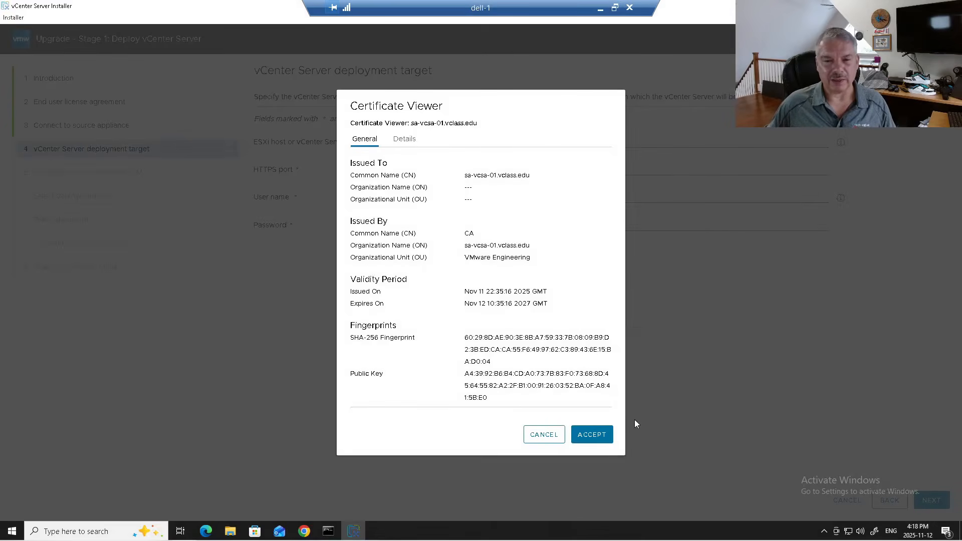
{"action": "left_click", "coordinate": [592, 434]}
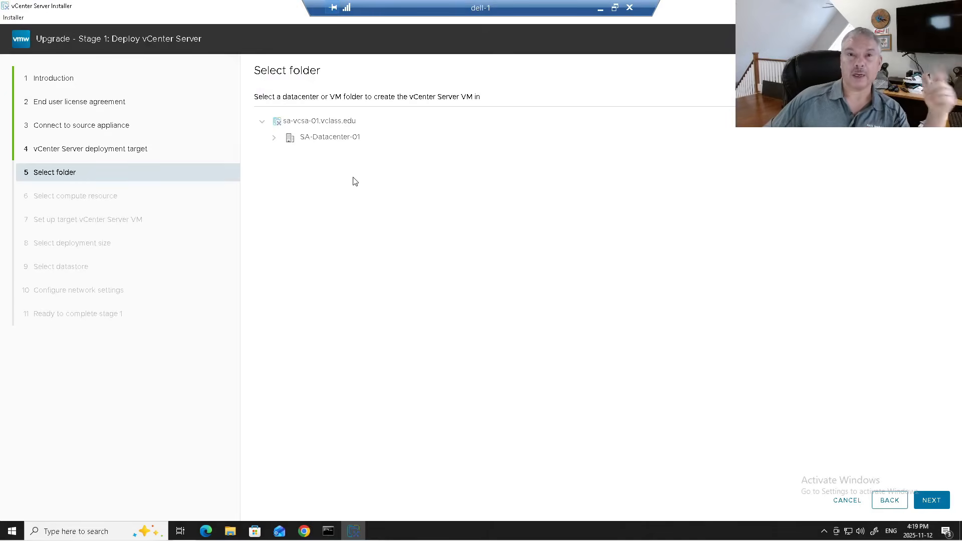
- Place the VM in SA-Datacenter-01's Discovered virtual machine folder on host sa-esx-01.vclass.edu
{"action": "left_click", "coordinate": [276, 139]}
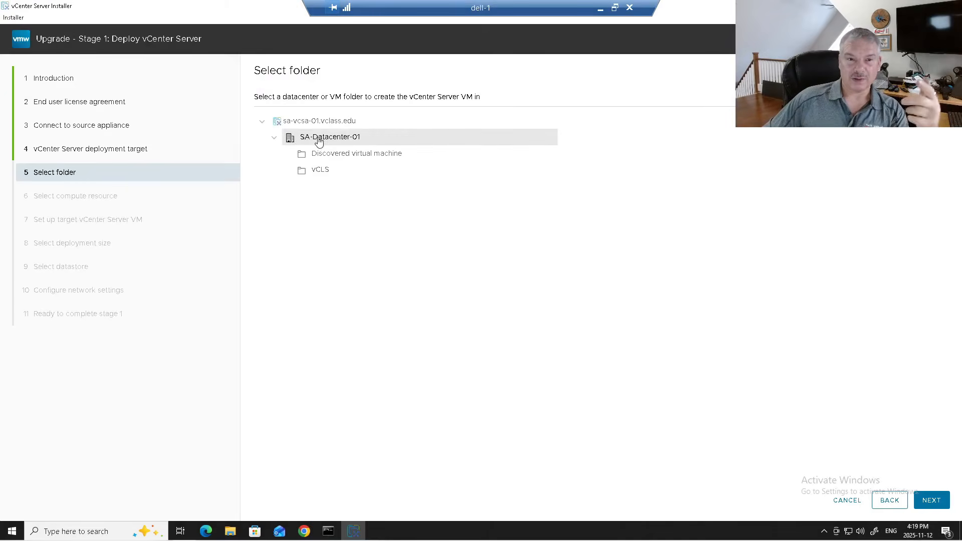
{"action": "left_click", "coordinate": [331, 159]}
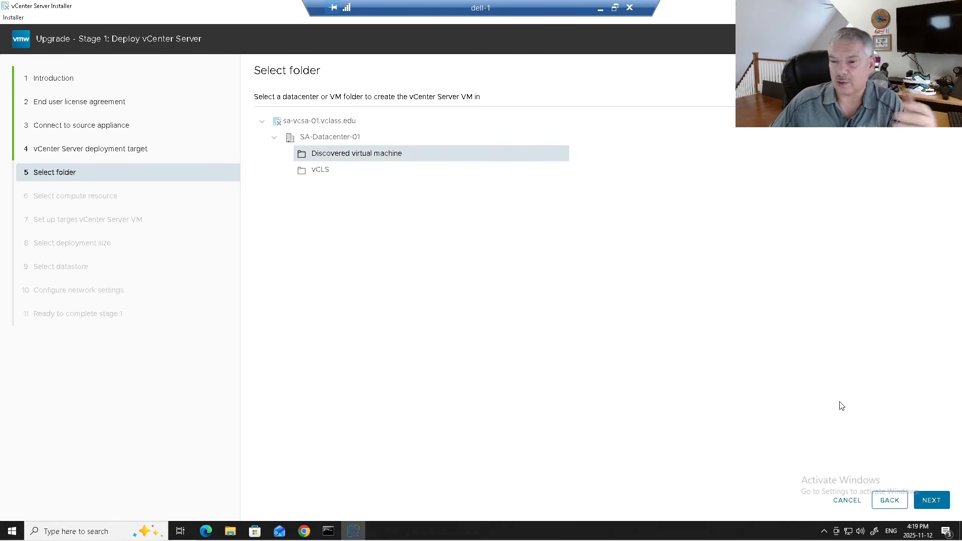
{"action": "left_click", "coordinate": [931, 501]}
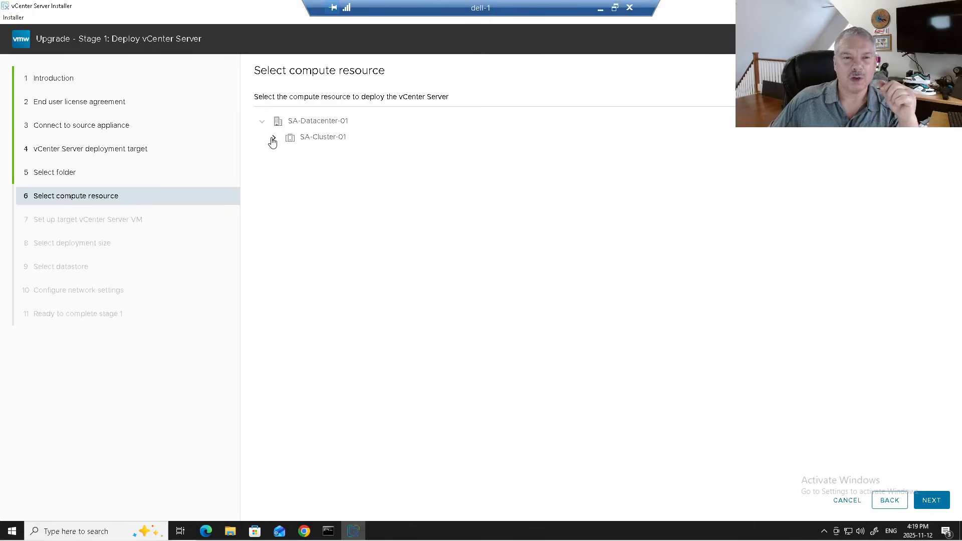
{"action": "left_click", "coordinate": [273, 139]}
{"action": "left_click", "coordinate": [334, 157]}
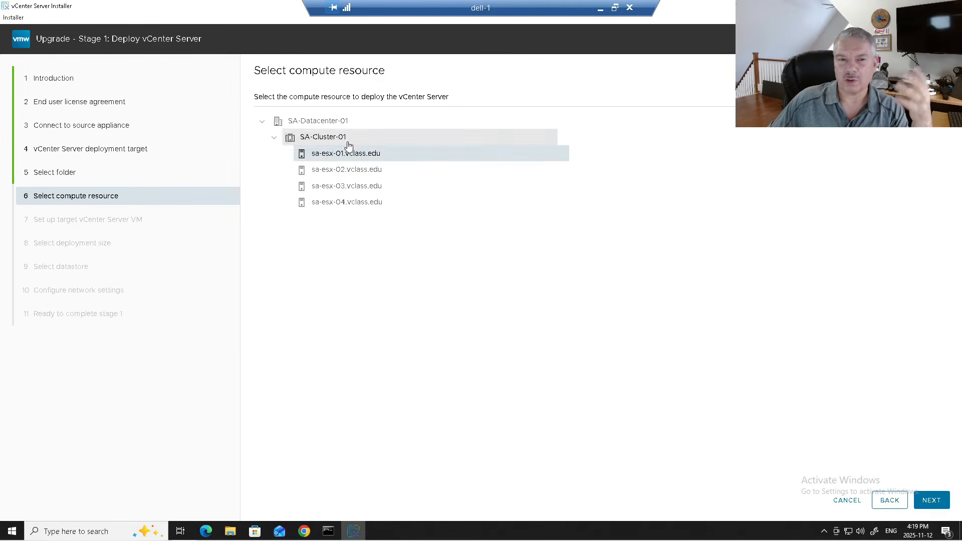
{"action": "left_click", "coordinate": [937, 501]}
- Name the new VM sa-vcsa-01 and set and confirm its root password
{"action": "left_click_drag", "start_coordinate": [579, 141], "coordinate": [398, 128]}
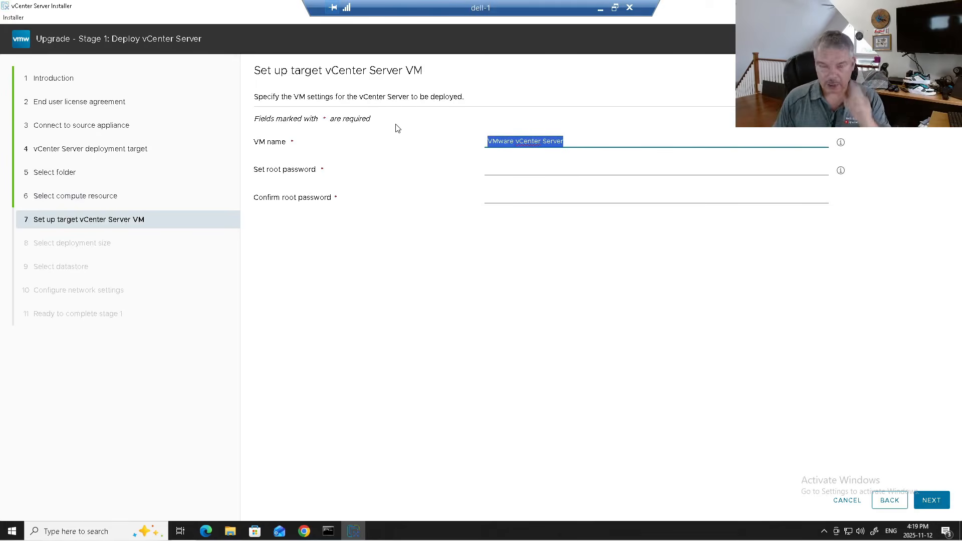
{"action": "type", "text": "sa-vcsa-01"}
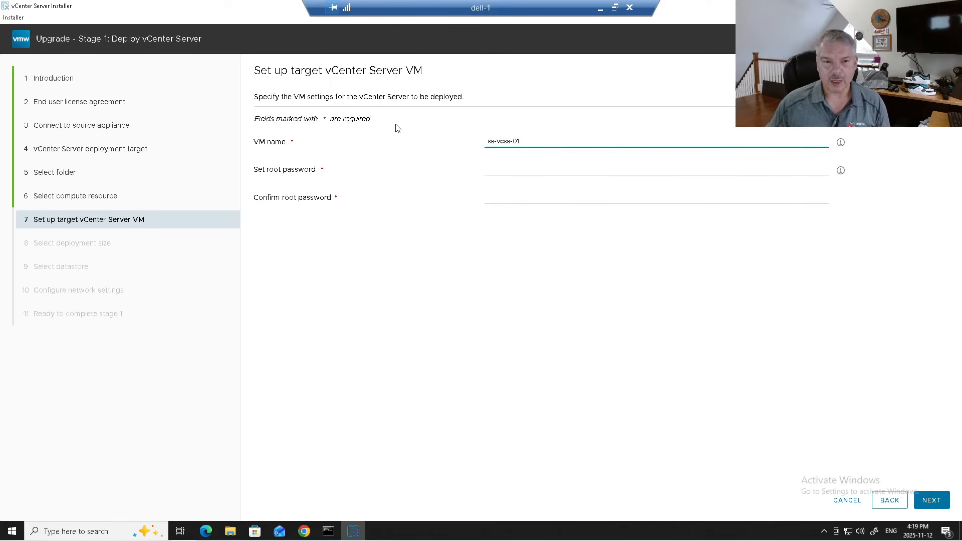
{"action": "left_click", "coordinate": [493, 172]}
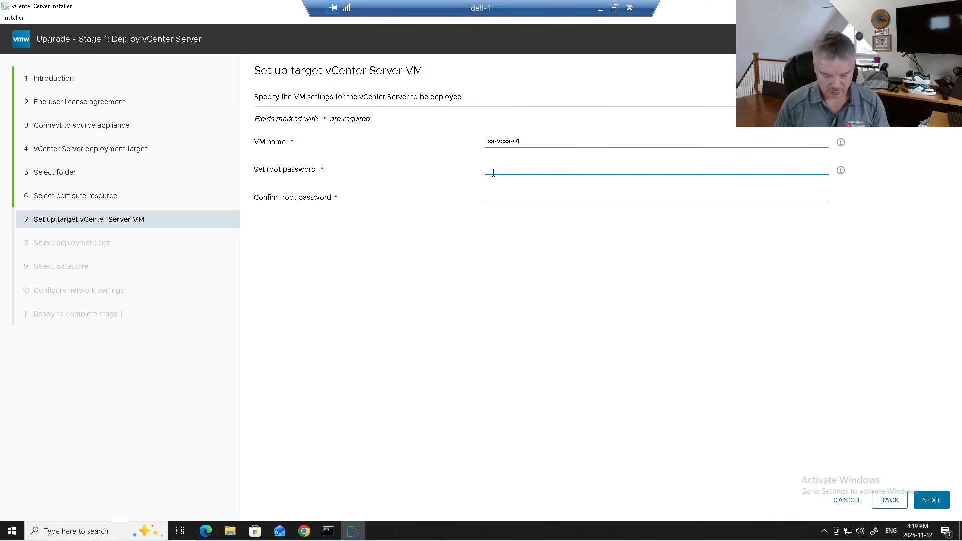
{"action": "type", "text": "••••••••"}
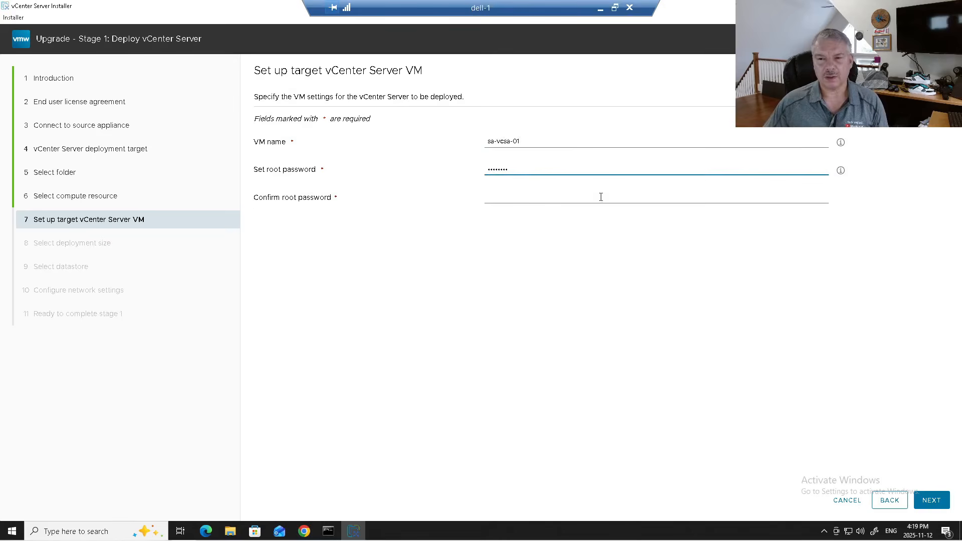
{"action": "left_click", "coordinate": [500, 197]}
{"action": "type", "text": "••••••••"}
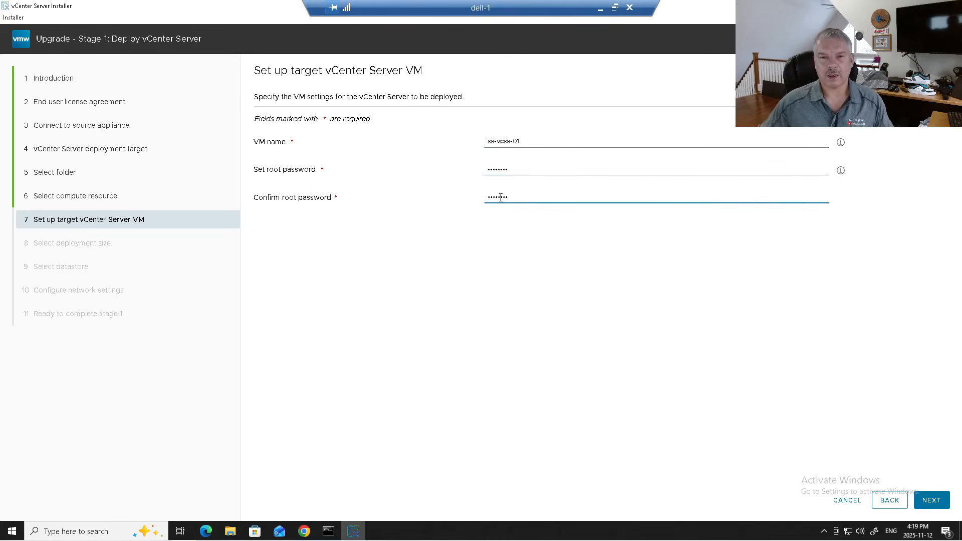
{"action": "left_click", "coordinate": [924, 500]}
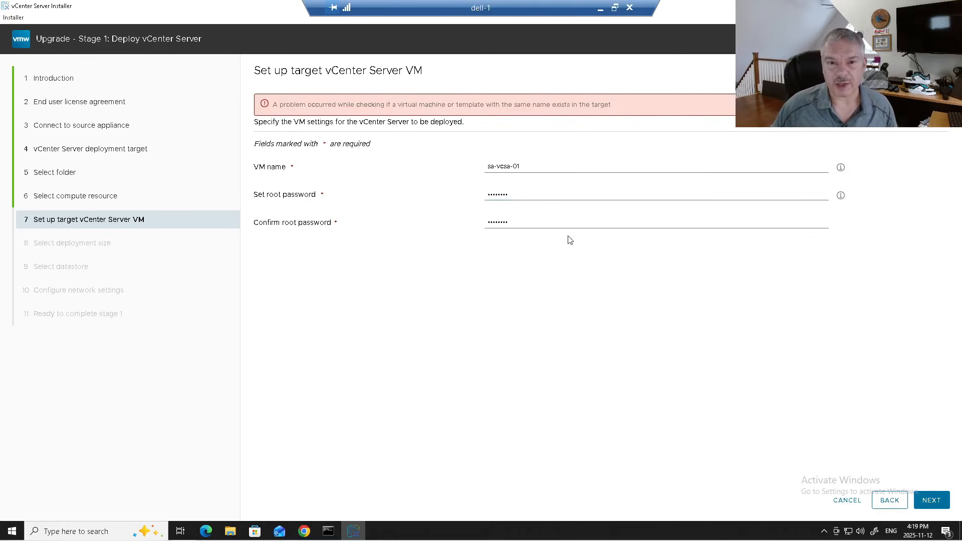
- Rename the VM to sa-vcsa-01-v9 and keep Small deployment with Large storage
{"action": "left_click", "coordinate": [534, 166]}
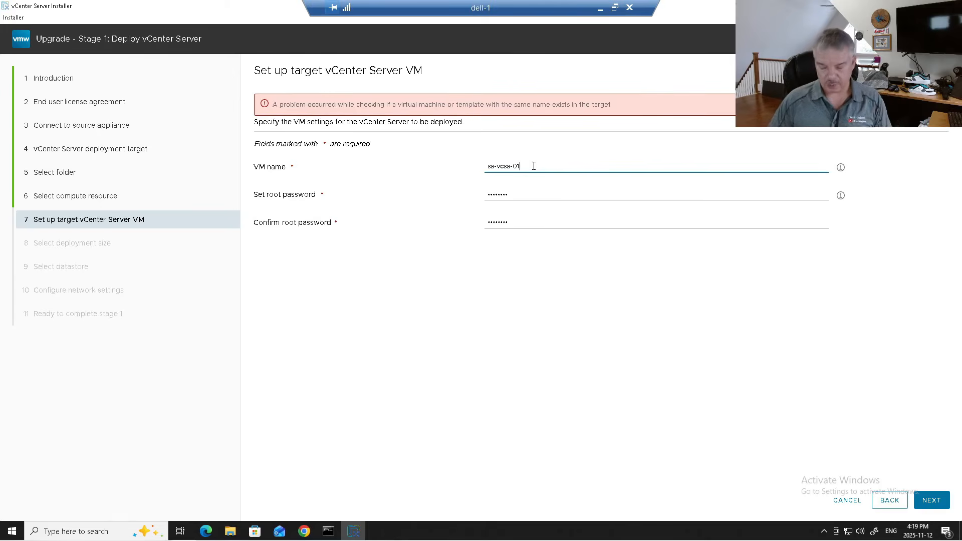
{"action": "type", "text": "-v9"}
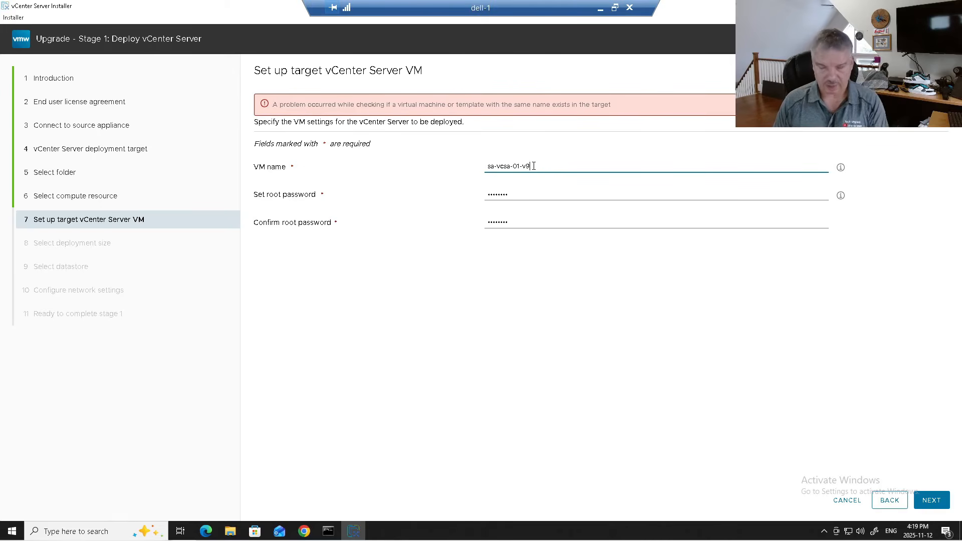
{"action": "left_click", "coordinate": [936, 501]}
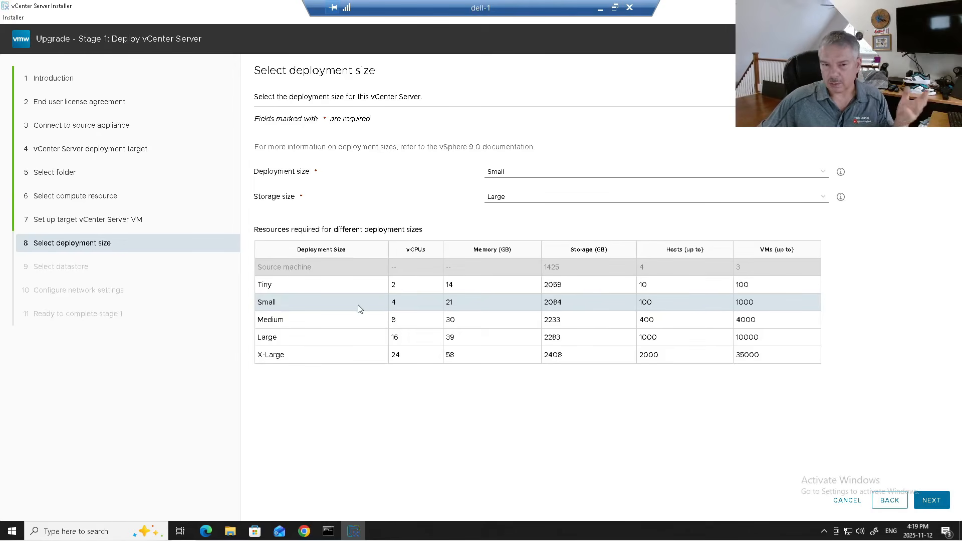
{"action": "left_click", "coordinate": [931, 500]}
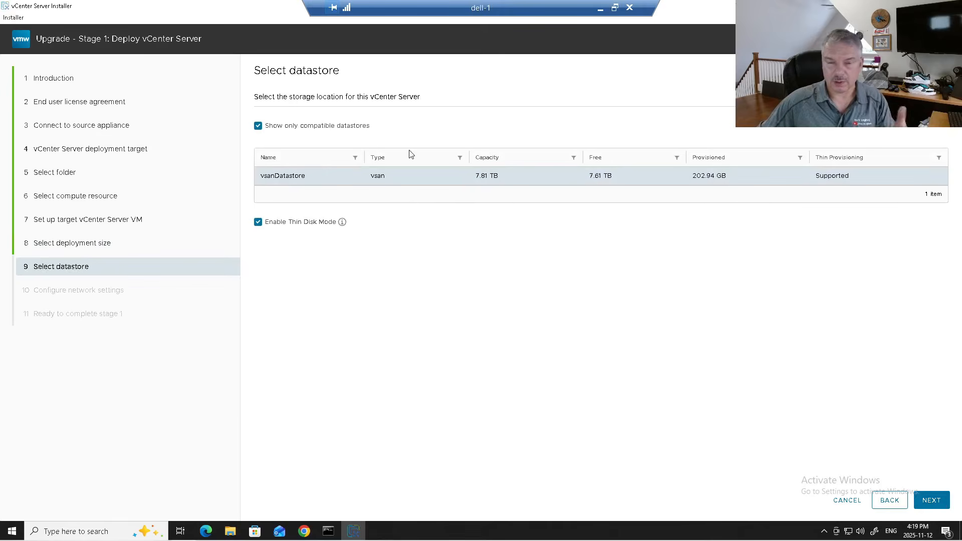
- Keep thin disk mode enabled on vsanDatastore after toggling it off and on
{"action": "left_click", "coordinate": [258, 222]}
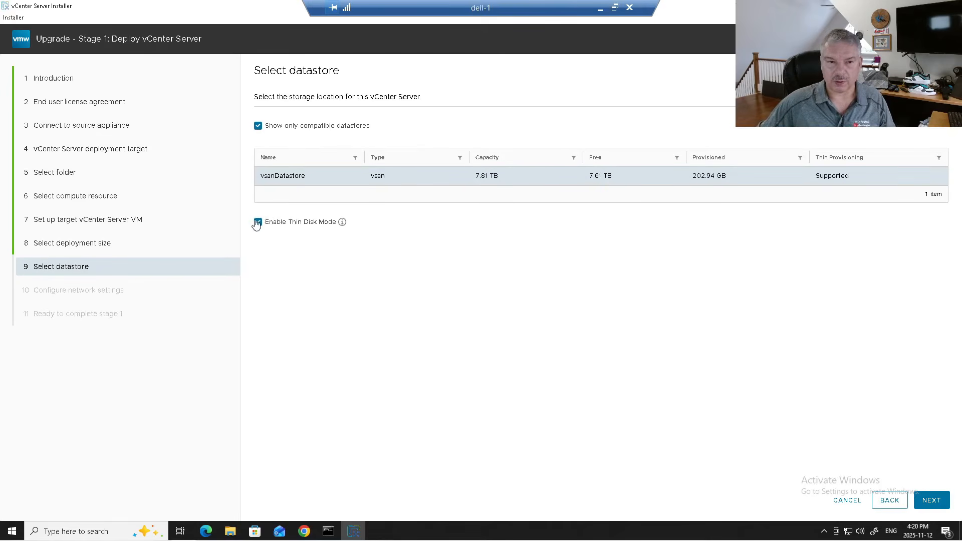
{"action": "left_click", "coordinate": [260, 223]}
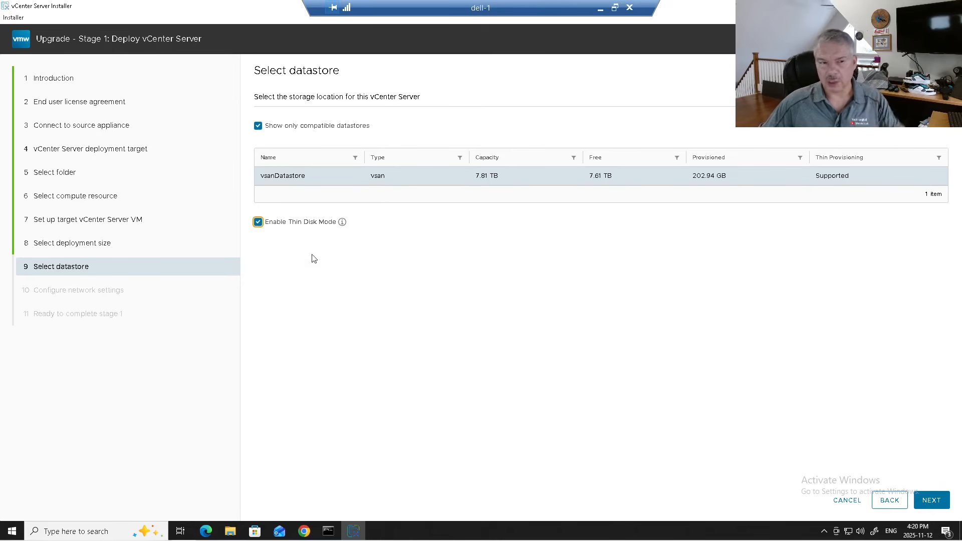
{"action": "left_click", "coordinate": [937, 501]}
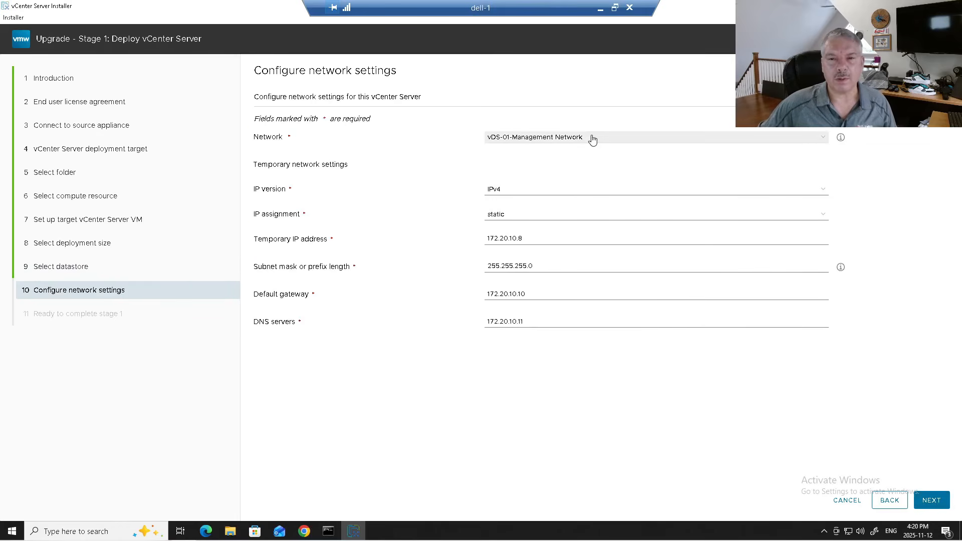
- Keep vDS-01-Management Network and check the temporary IP 172.20.10.8
{"action": "left_click", "coordinate": [593, 140]}
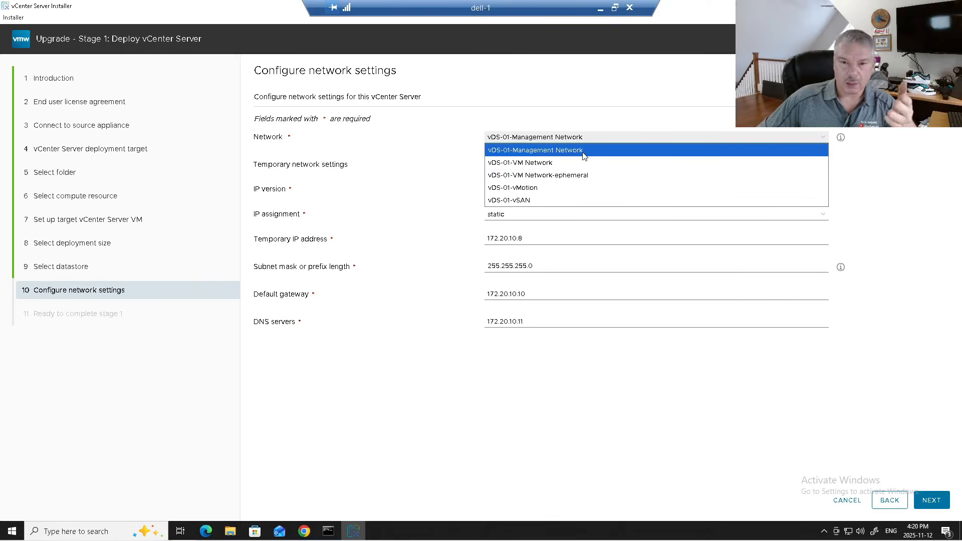
{"action": "left_click", "coordinate": [584, 153]}
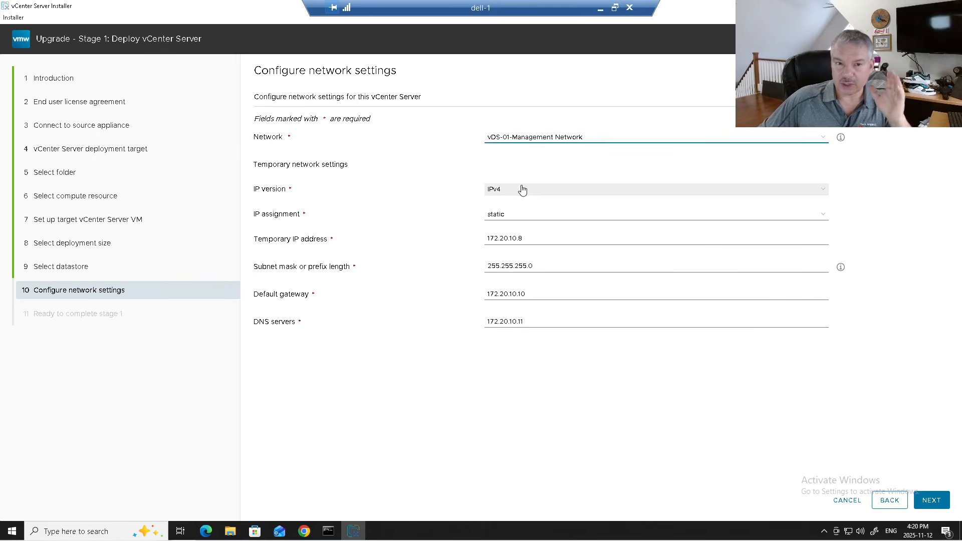
{"action": "left_click_drag", "start_coordinate": [263, 241], "coordinate": [316, 244]}
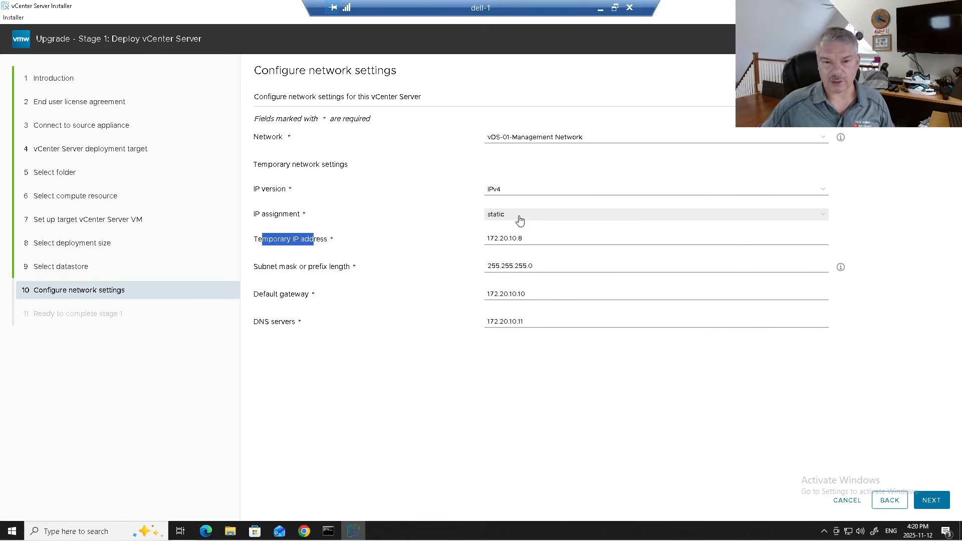
{"action": "left_click", "coordinate": [534, 237]}
{"action": "left_click_drag", "start_coordinate": [534, 236], "coordinate": [470, 241]}
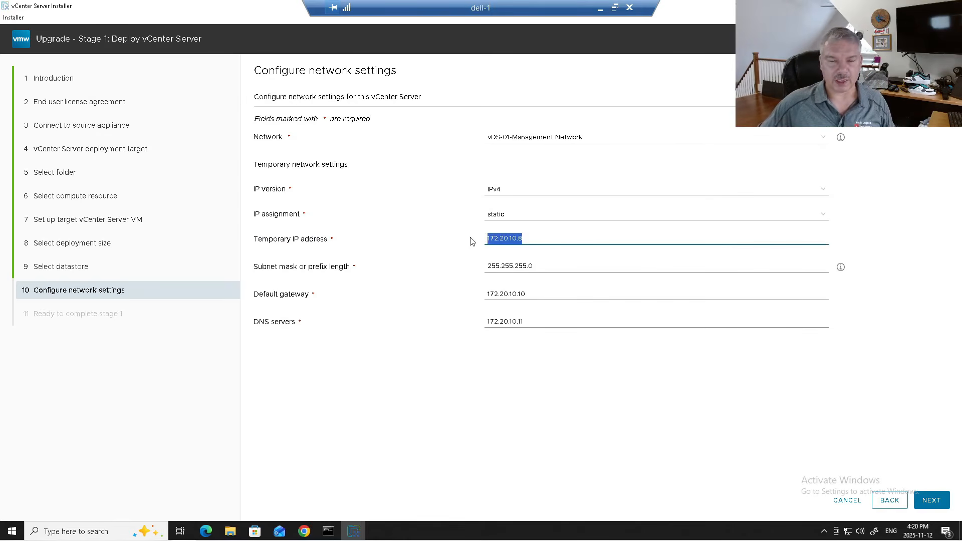
{"action": "left_click", "coordinate": [501, 238]}
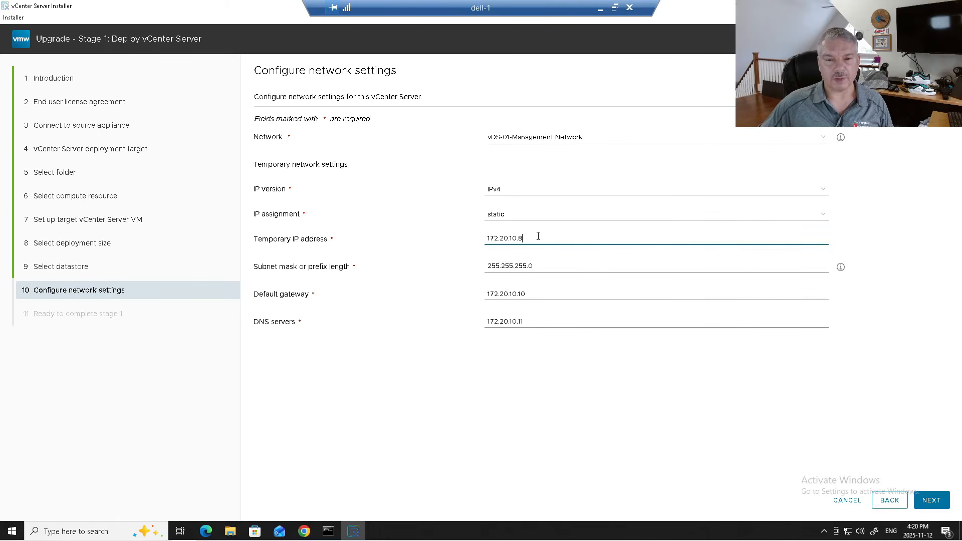
{"action": "left_click_drag", "start_coordinate": [539, 236], "coordinate": [475, 239]}
- Review subnet 255.255.255.0, gateway 172.20.10.10 and DNS 172.20.10.11, then continue
{"action": "left_click_drag", "start_coordinate": [536, 266], "coordinate": [492, 266]}
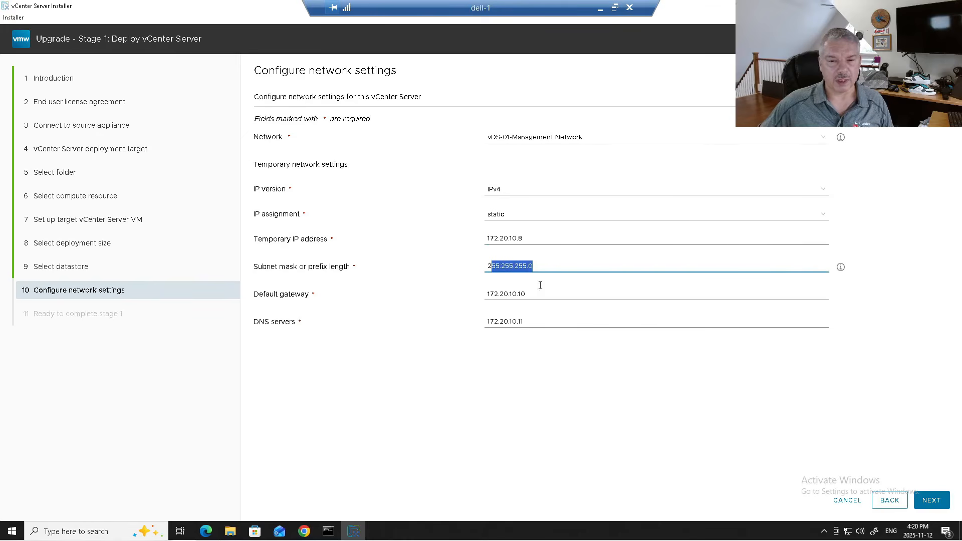
{"action": "key", "text": "Tab"}
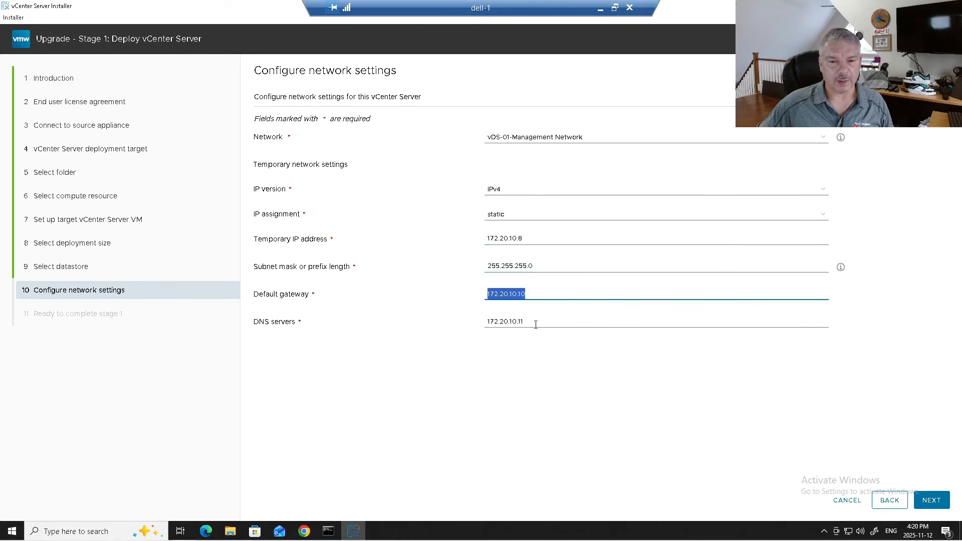
{"action": "key", "text": "Tab"}
{"action": "left_click_drag", "start_coordinate": [531, 238], "coordinate": [457, 239]}
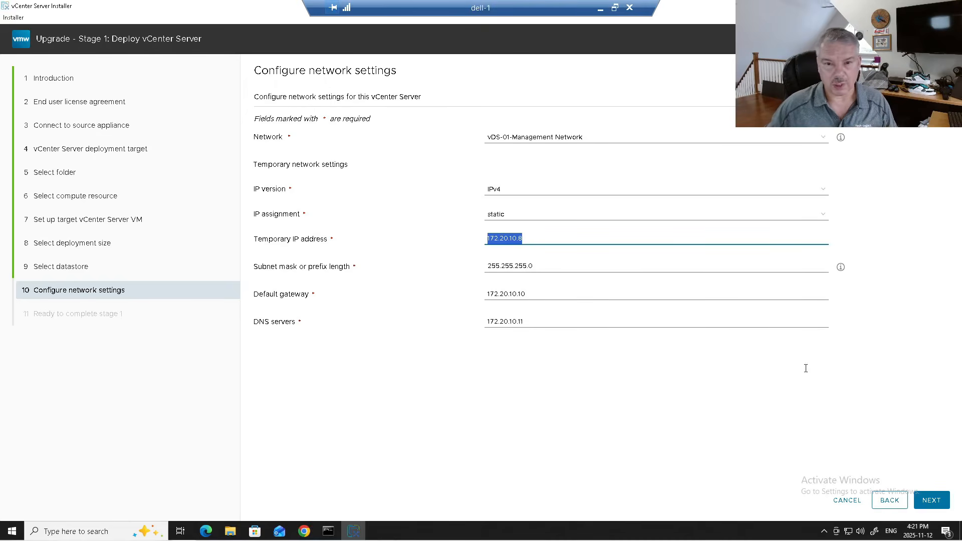
{"action": "left_click", "coordinate": [934, 502]}
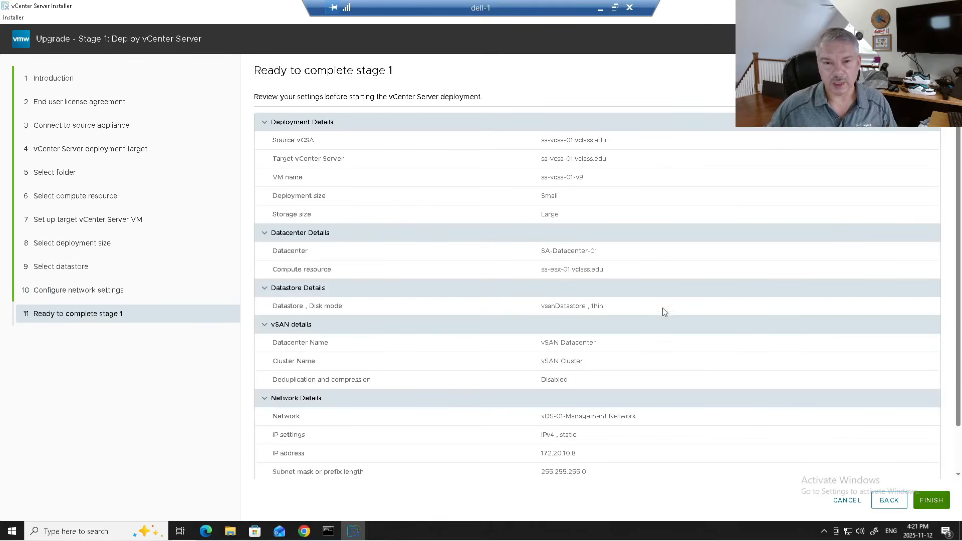
- Finish stage 1 to deploy the new vCenter Server, then continue into the Upgrade Stage 2 wizard
{"action": "left_click", "coordinate": [934, 502]}
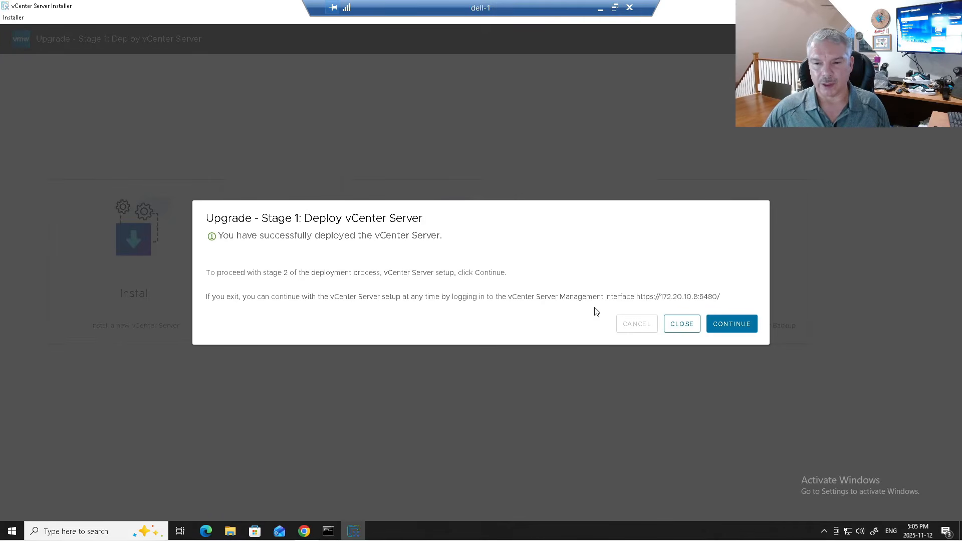
{"action": "left_click", "coordinate": [739, 327]}
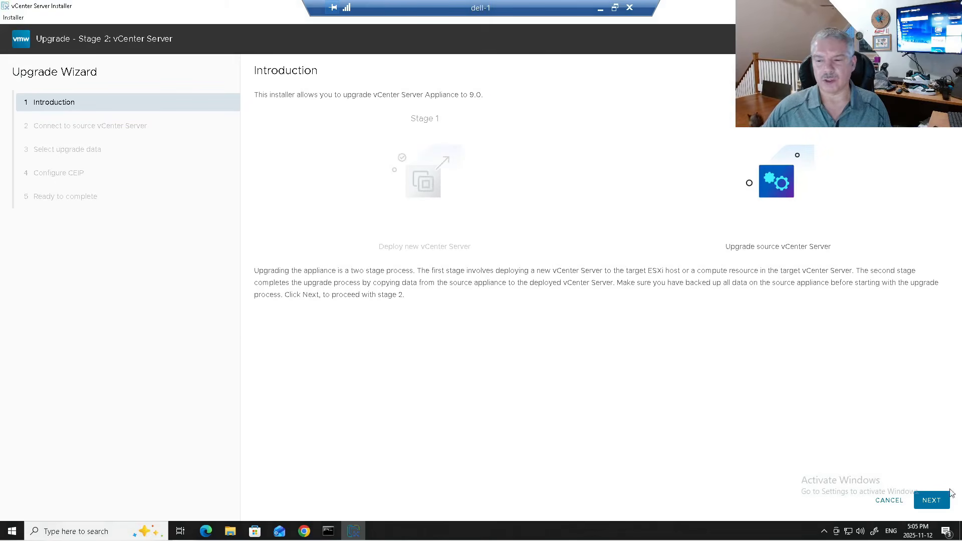
- Run the pre-upgrade checks against the source vCenter and dismiss the extension and Lifecycle Manager warnings
{"action": "left_click_drag", "start_coordinate": [328, 270], "coordinate": [416, 271]}
{"action": "left_click", "coordinate": [926, 500]}
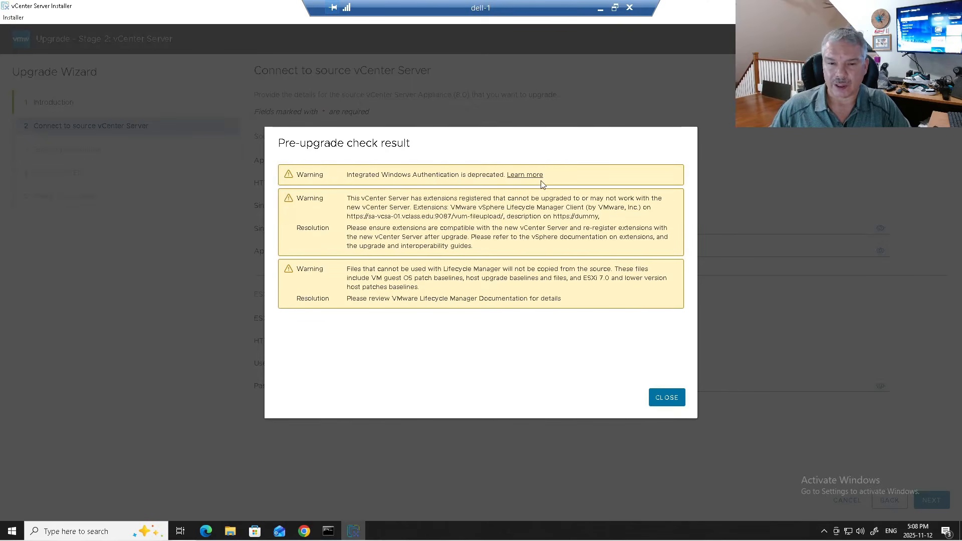
{"action": "left_click_drag", "start_coordinate": [351, 199], "coordinate": [483, 288]}
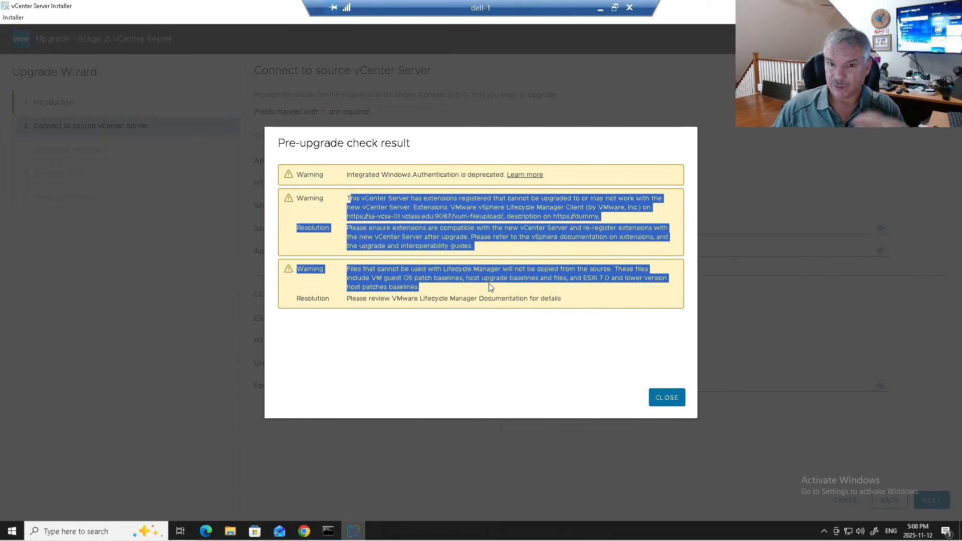
{"action": "left_click", "coordinate": [490, 295]}
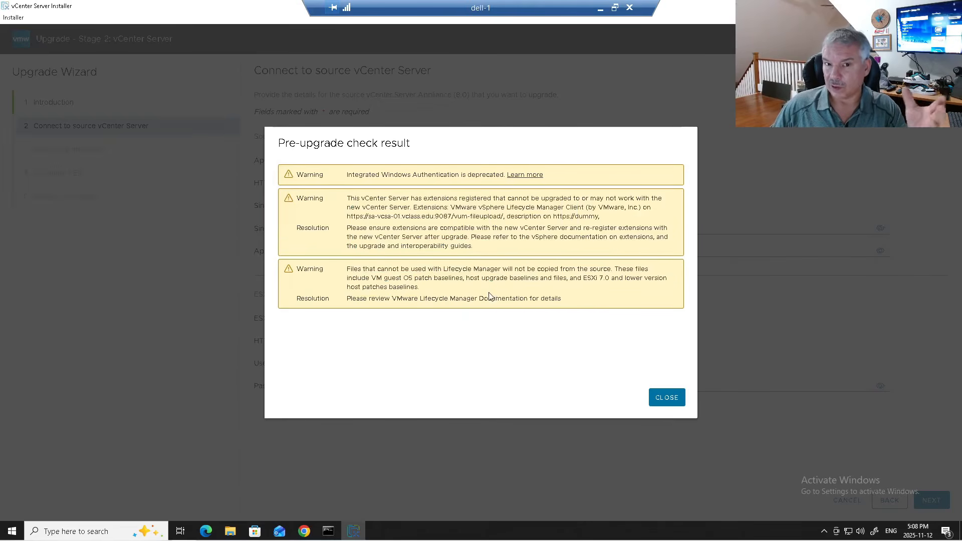
{"action": "left_click", "coordinate": [667, 397]}
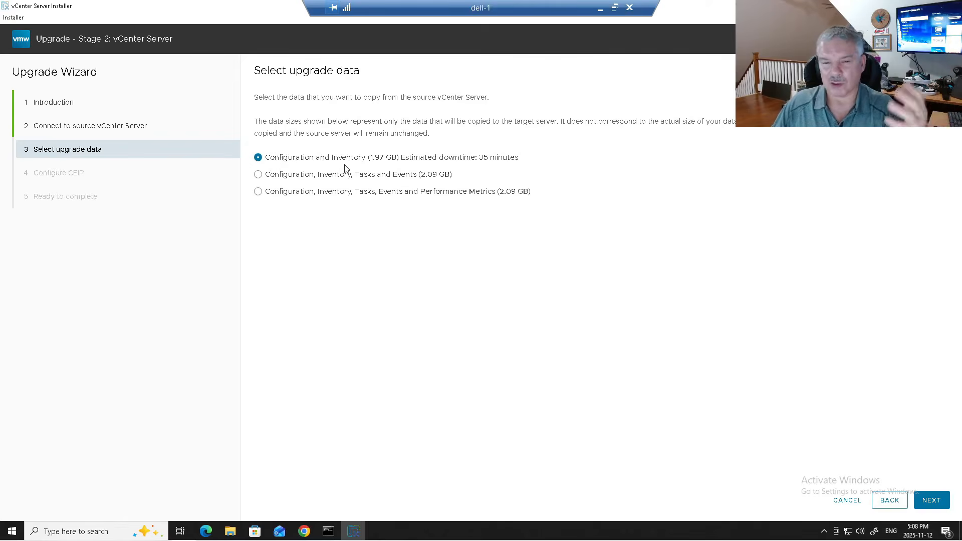
- Copy configuration and inventory data only, keep CEIP on, and confirm the source is backed up
{"action": "left_click", "coordinate": [932, 500]}
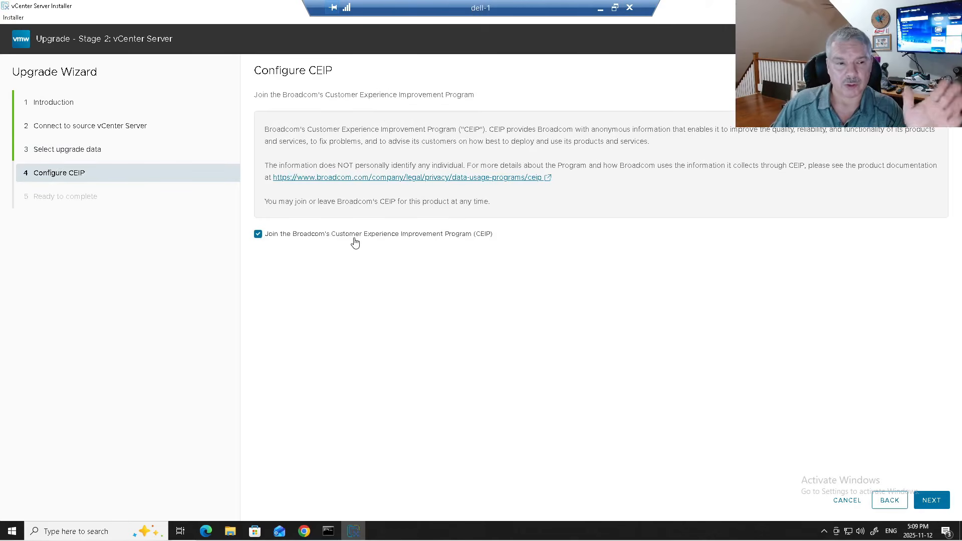
{"action": "left_click", "coordinate": [932, 500]}
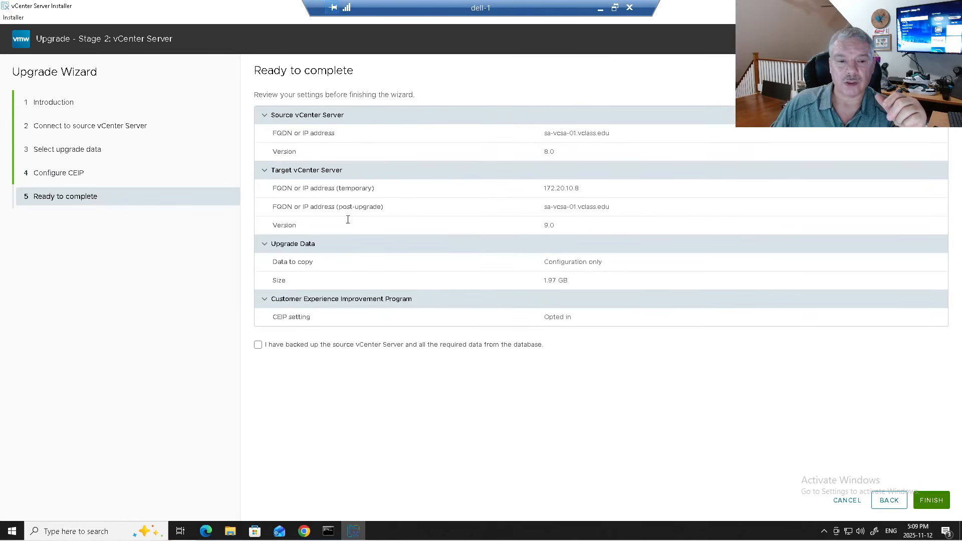
{"action": "left_click", "coordinate": [258, 347]}
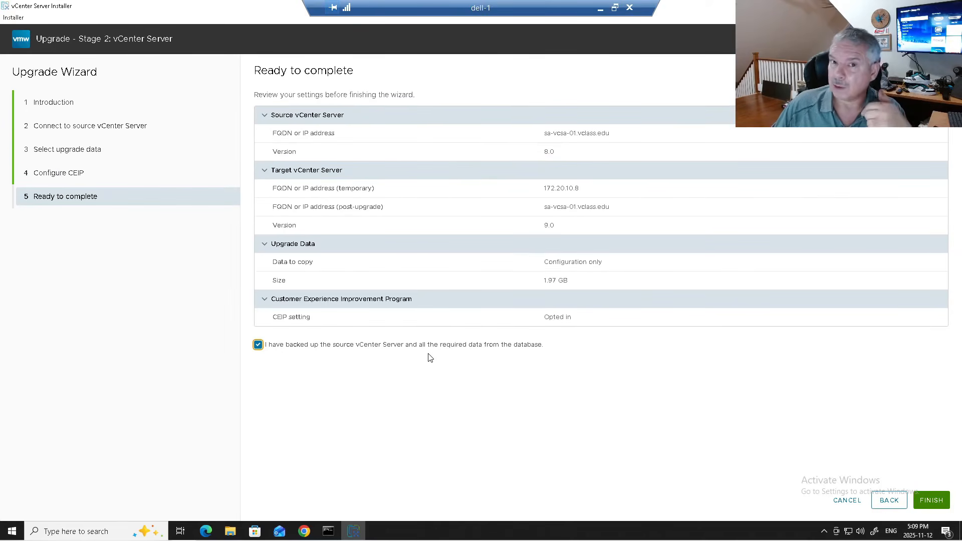
- Start the stage 2 upgrade, accept the source shutdown warning, and close the finished installer
{"action": "left_click", "coordinate": [931, 501]}
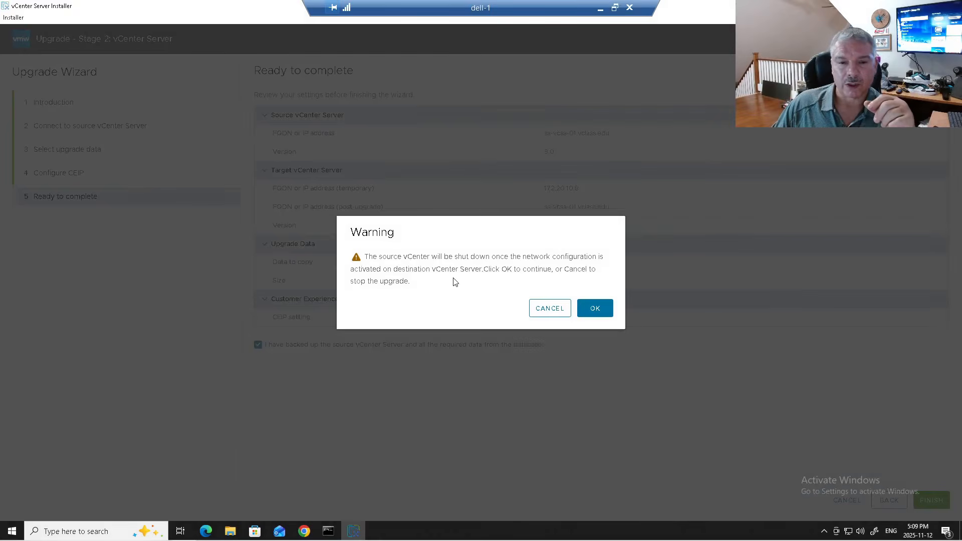
{"action": "left_click_drag", "start_coordinate": [398, 259], "coordinate": [532, 260]}
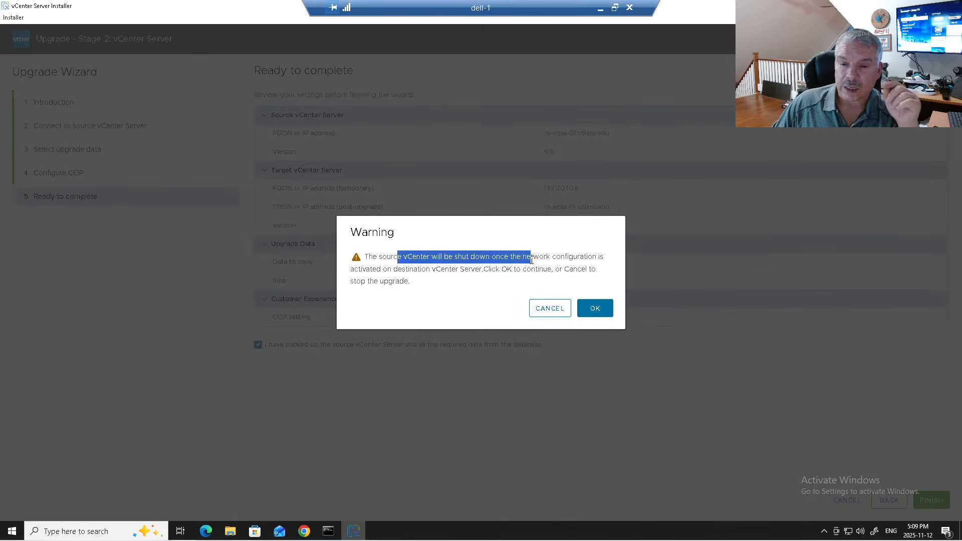
{"action": "left_click_drag", "start_coordinate": [373, 271], "coordinate": [470, 272]}
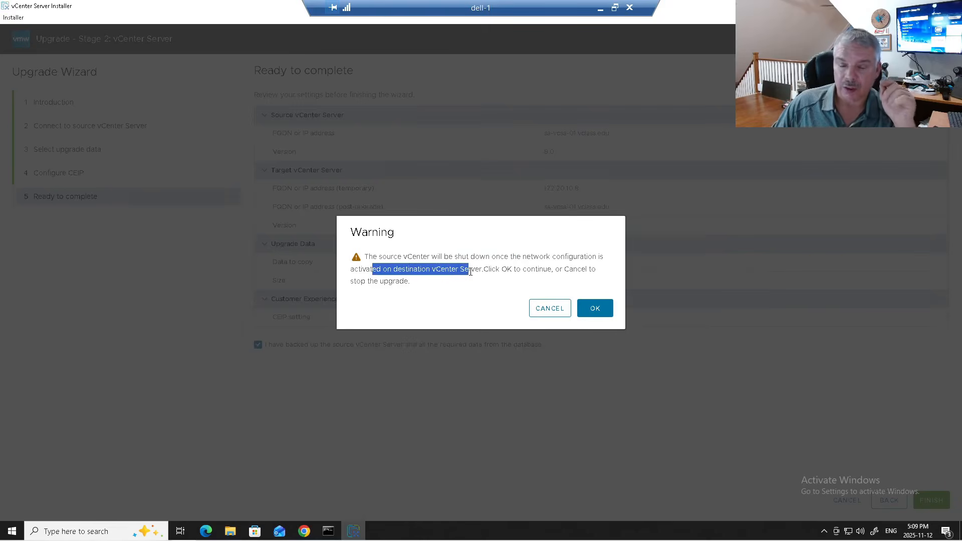
{"action": "left_click", "coordinate": [603, 314]}
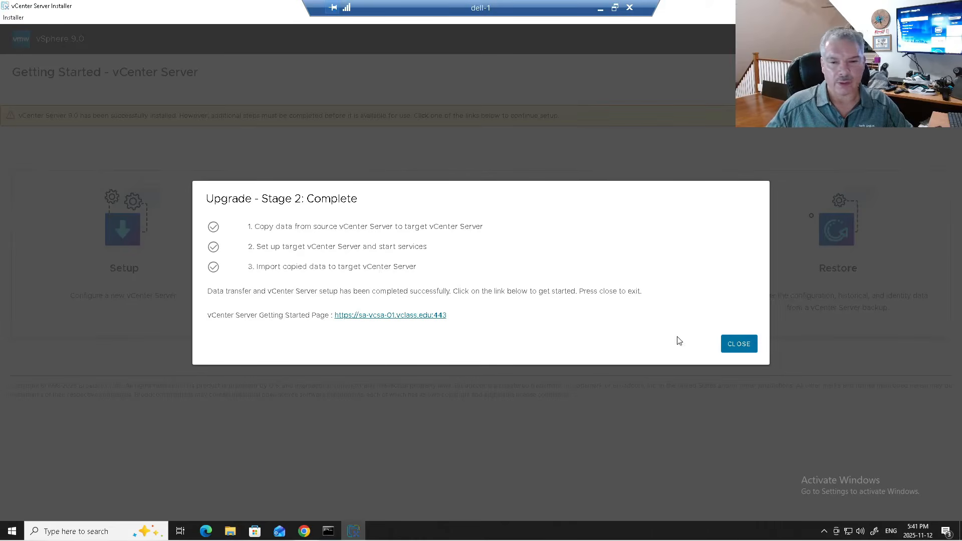
{"action": "left_click", "coordinate": [739, 344]}
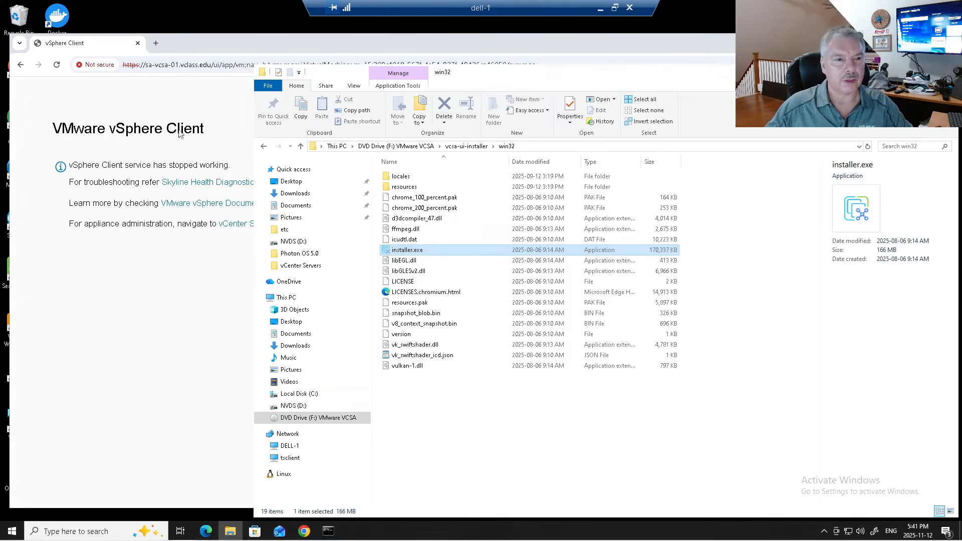
- Restart the browser and open the vSphere Client sign-in from the sa-vcsa-01 bookmark
{"action": "left_click", "coordinate": [221, 134]}
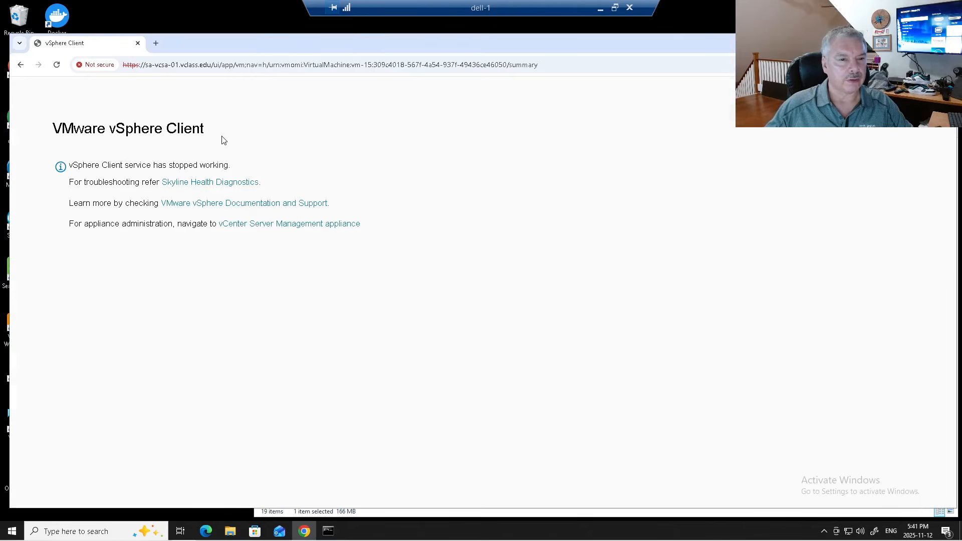
{"action": "left_click", "coordinate": [179, 67]}
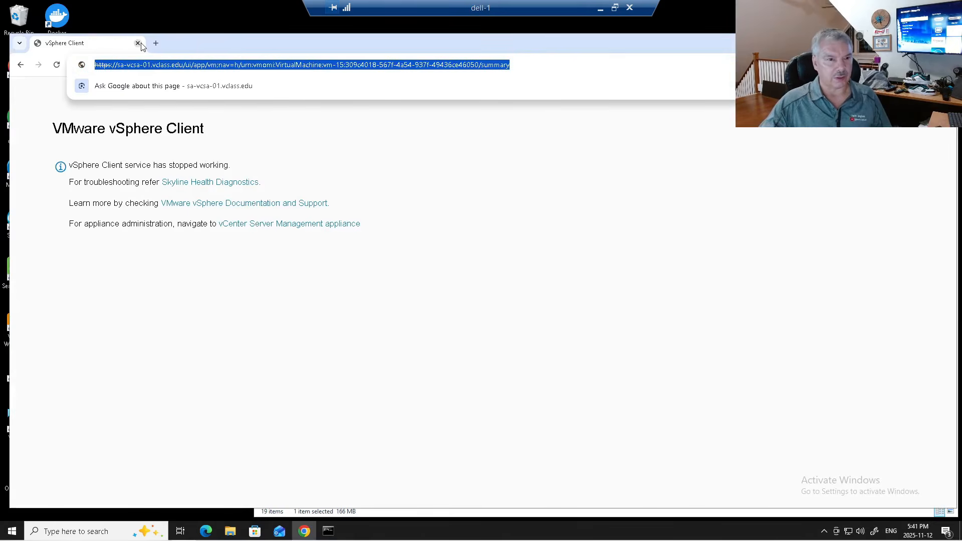
{"action": "left_click", "coordinate": [137, 44]}
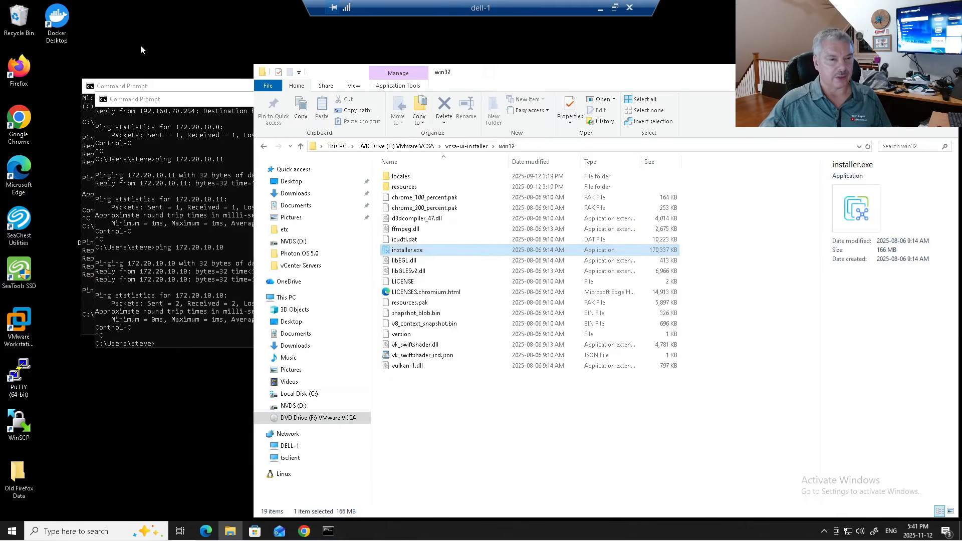
{"action": "left_click", "coordinate": [18, 115]}
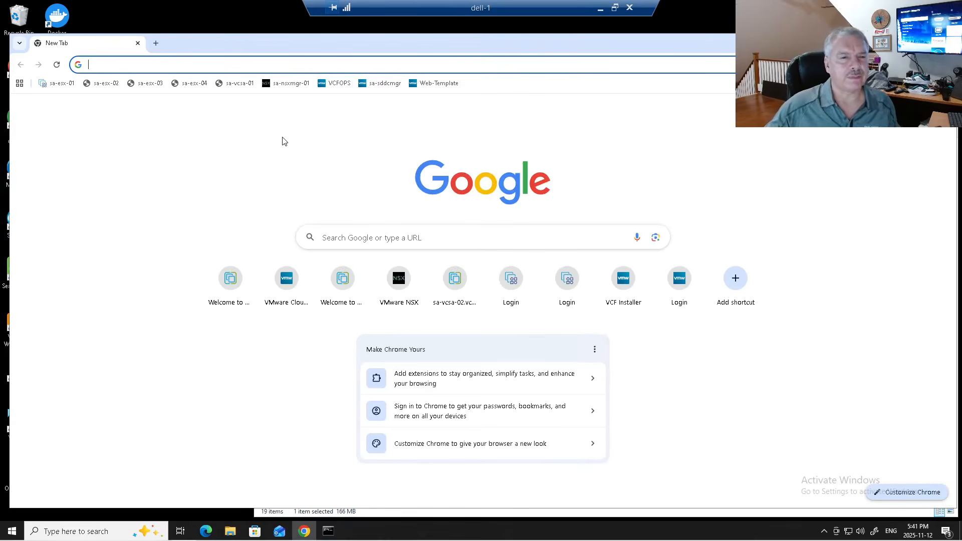
{"action": "left_click", "coordinate": [241, 84]}
{"action": "left_click", "coordinate": [93, 136]}
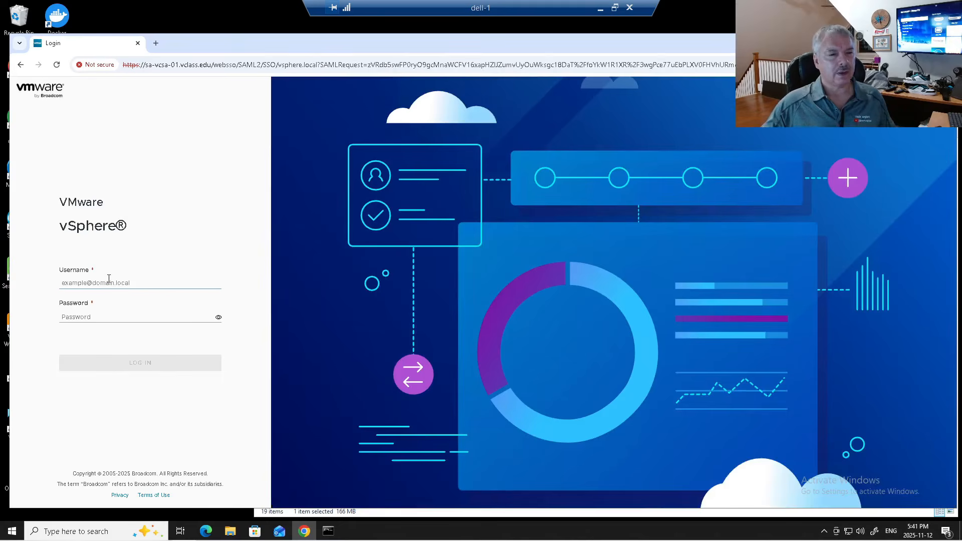
- Log in to vSphere Client with the administrator account username and password
{"action": "left_click", "coordinate": [109, 279]}
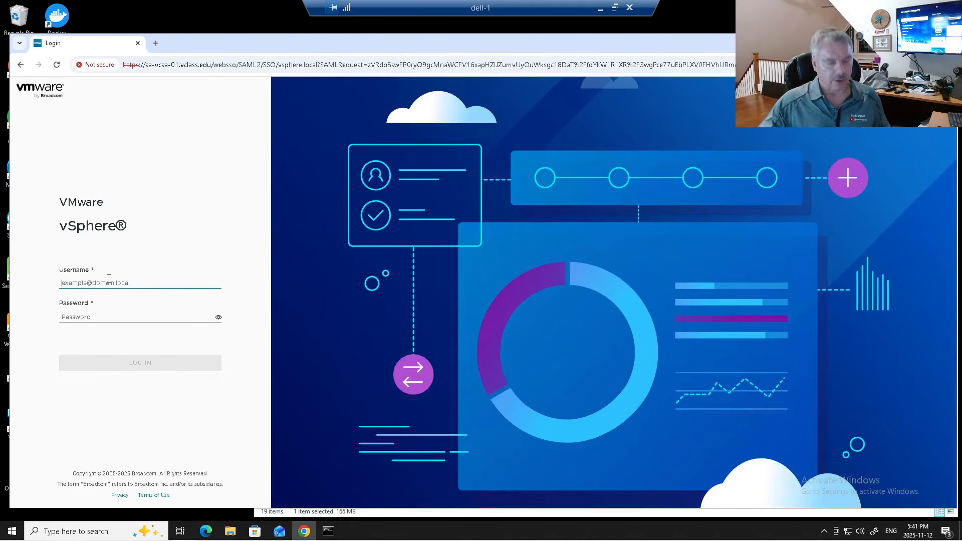
{"action": "type", "text": "administrator@vsphere"}
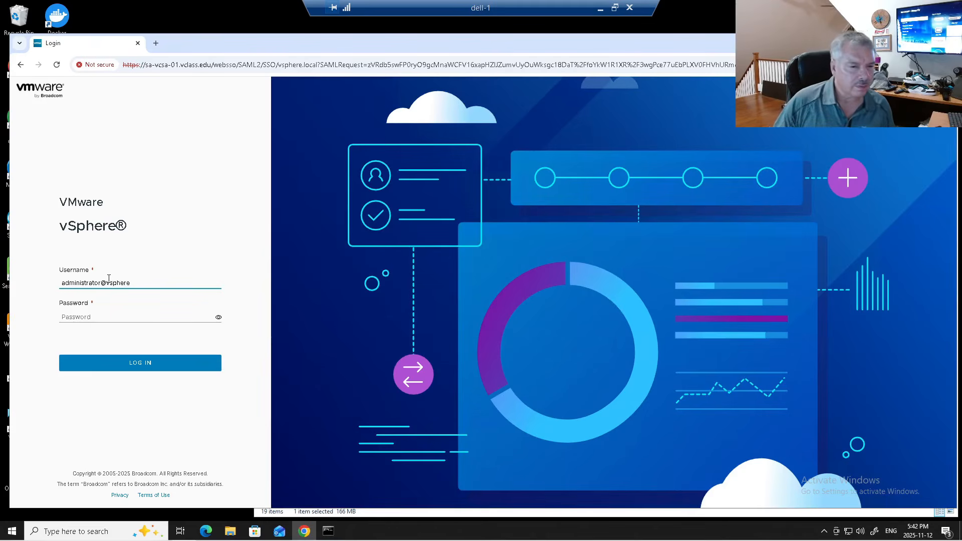
{"action": "type", "text": ".local"}
{"action": "key", "text": "Tab"}
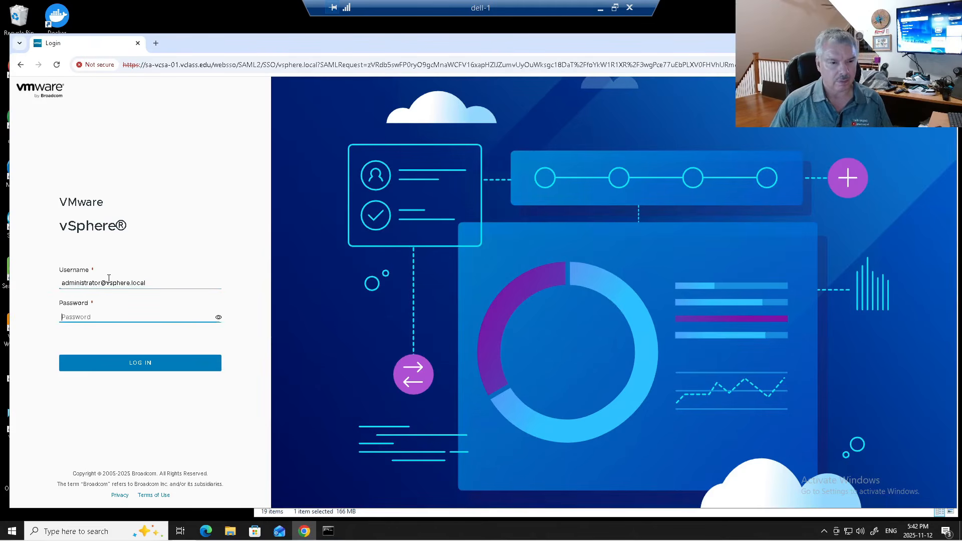
{"action": "type", "text": "••••••"}
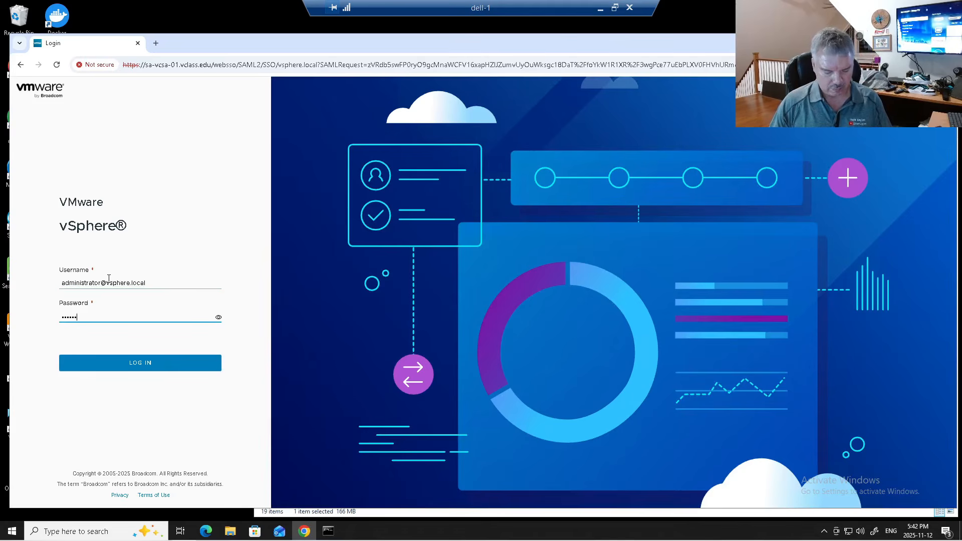
{"action": "type", "text": "•••"}
{"action": "key", "text": "Return"}
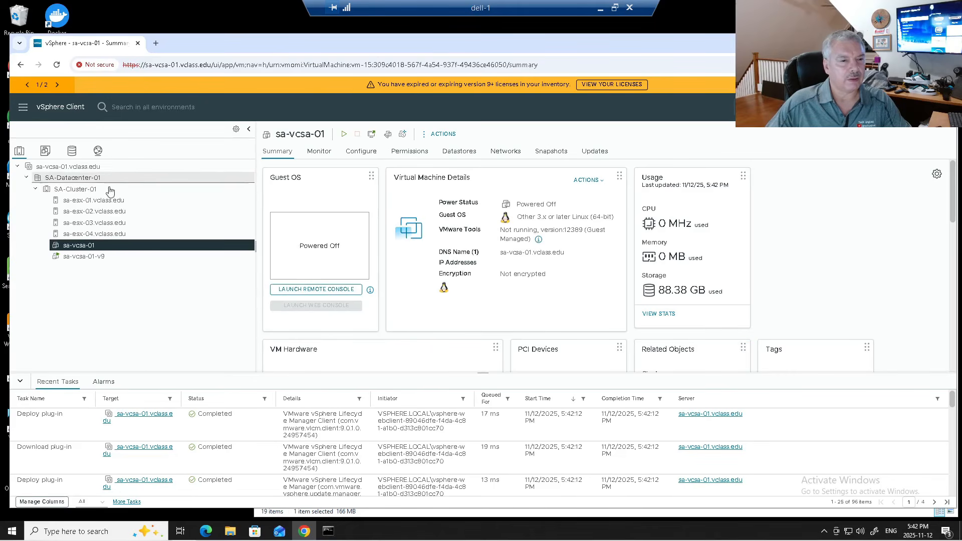
- Confirm vCenter release 9.0.1.0, compare the old sa-vcsa-01 and new sa-vcsa-01-v9 VMs, and open the old VM's actions
{"action": "left_click", "coordinate": [80, 166]}
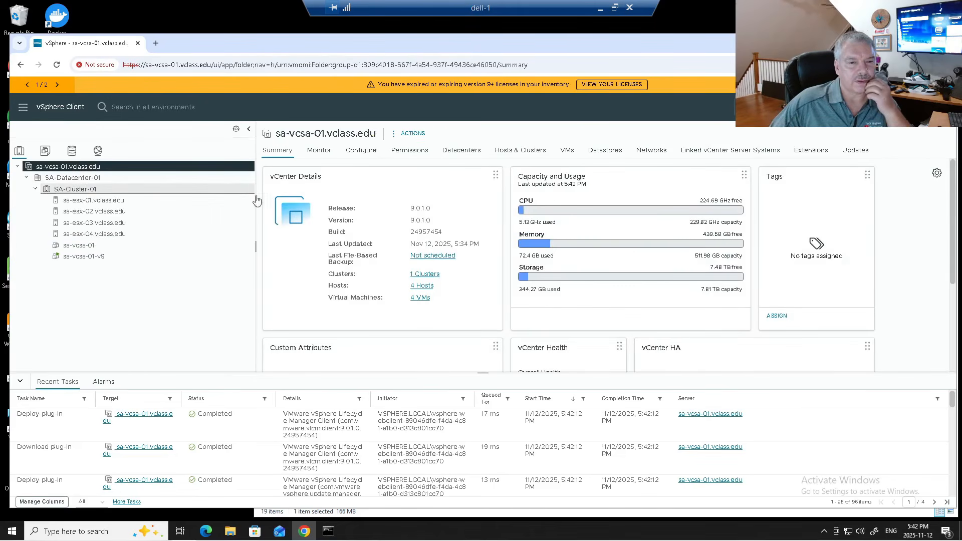
{"action": "left_click_drag", "start_coordinate": [410, 209], "coordinate": [435, 214]}
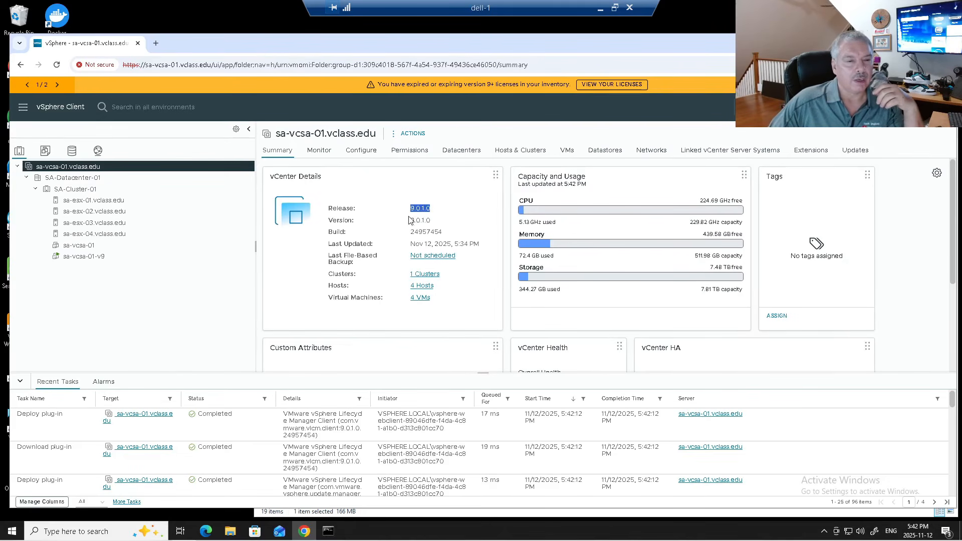
{"action": "left_click", "coordinate": [67, 249]}
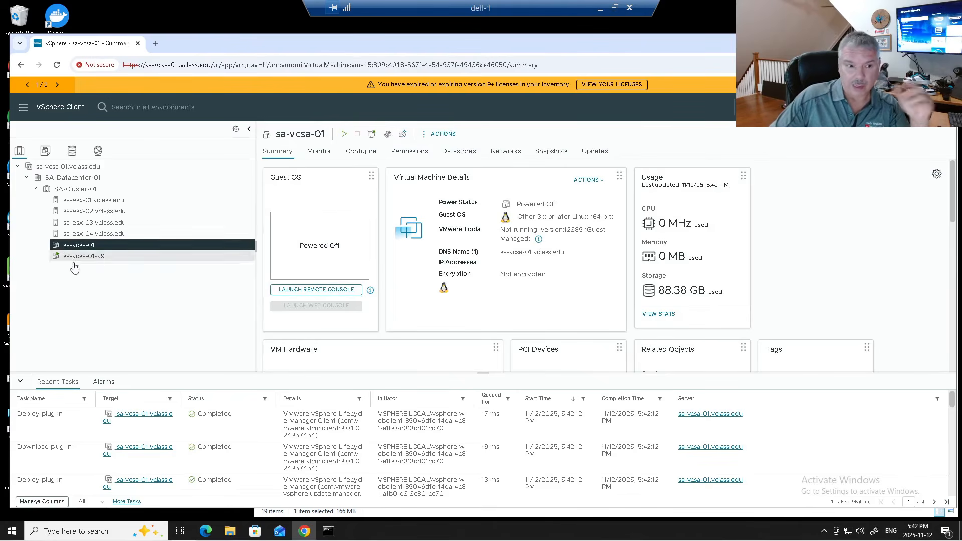
{"action": "left_click", "coordinate": [76, 258]}
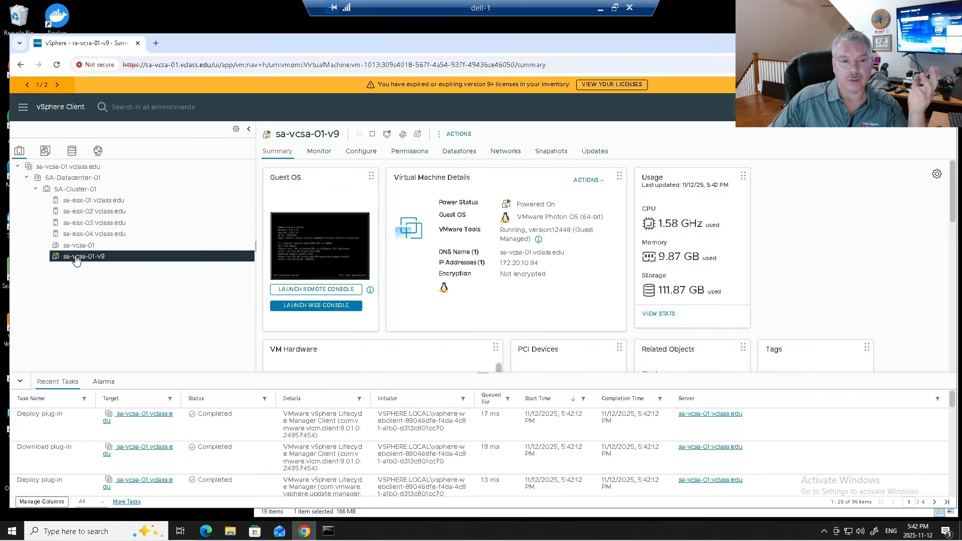
{"action": "left_click", "coordinate": [79, 246]}
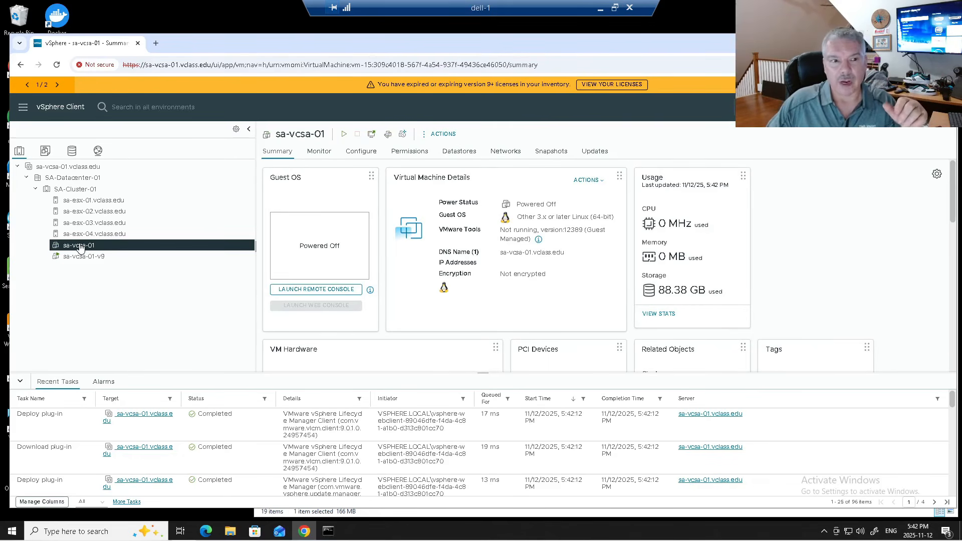
{"action": "right_click", "coordinate": [80, 247]}
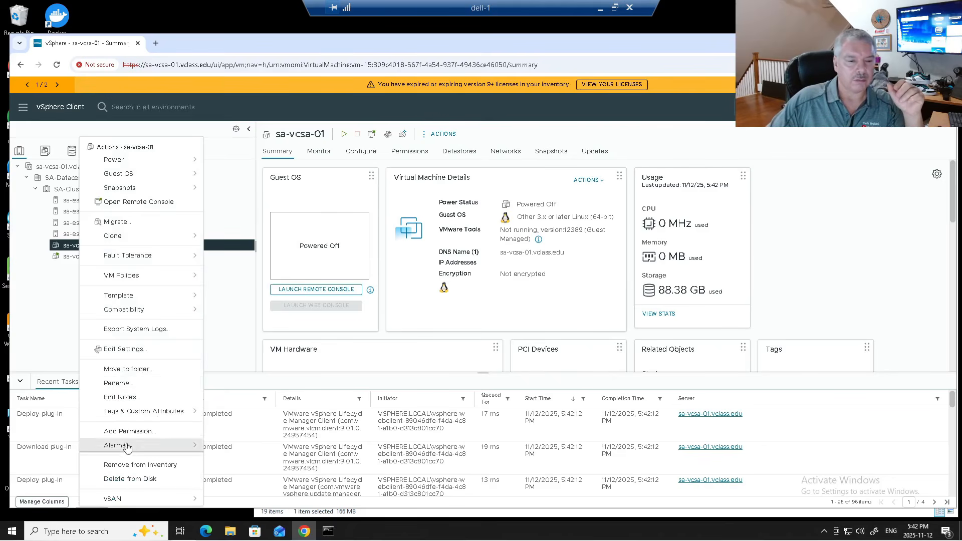
- Delete the old sa-vcsa-01 VM from disk and view host sa-esx-01's ESXi 8.0.3 summary
{"action": "left_click", "coordinate": [145, 480]}
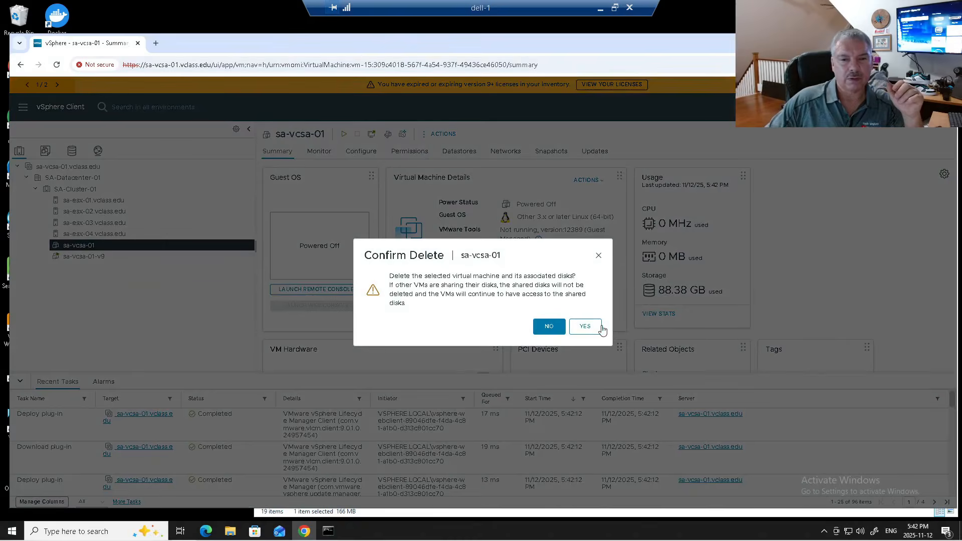
{"action": "left_click", "coordinate": [585, 326]}
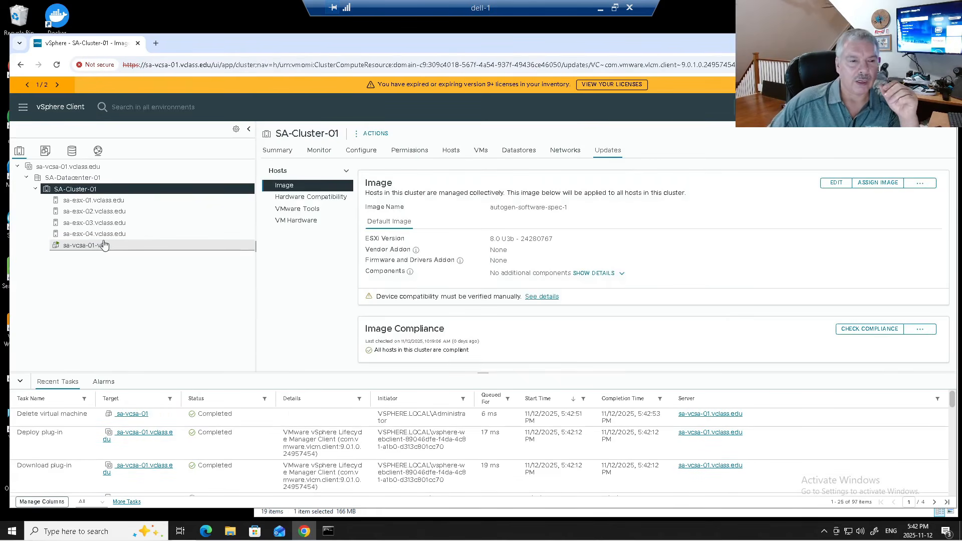
{"action": "left_click", "coordinate": [96, 201]}
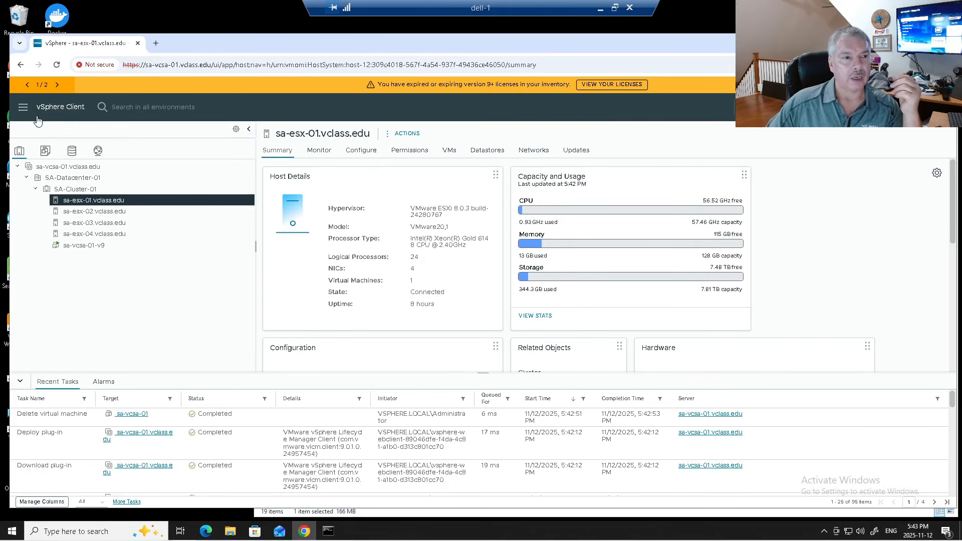
- Go to Lifecycle Manager and choose Import Updates from its Actions menu
{"action": "left_click", "coordinate": [22, 107]}
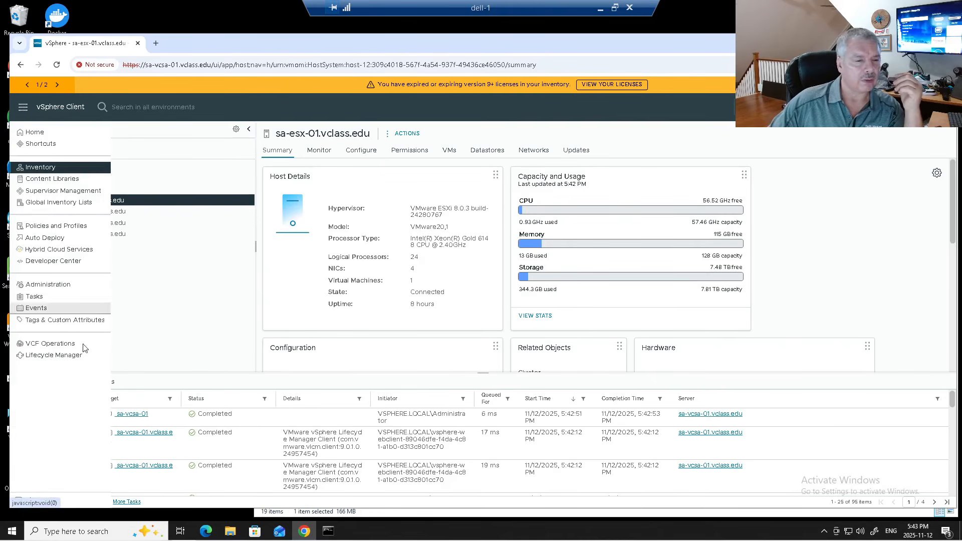
{"action": "left_click", "coordinate": [68, 355]}
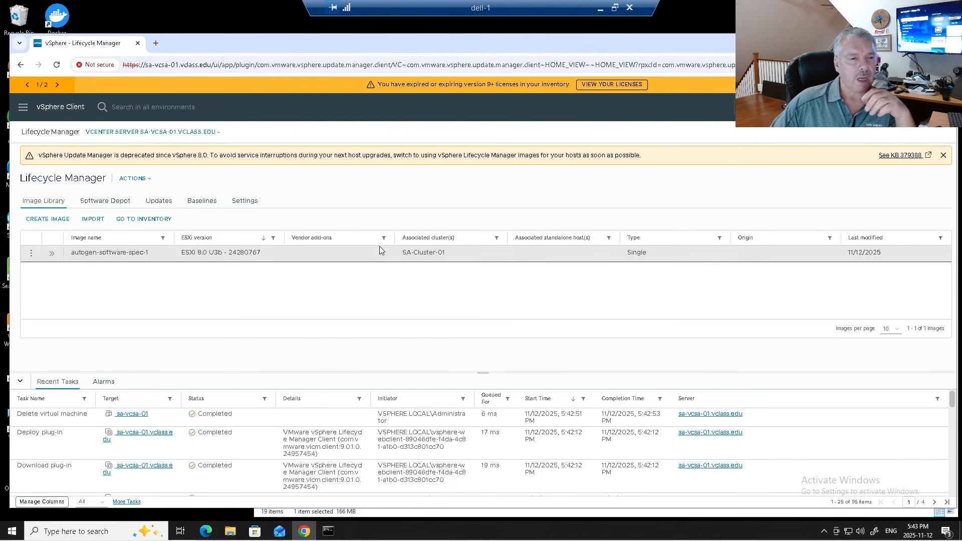
{"action": "left_click", "coordinate": [127, 179]}
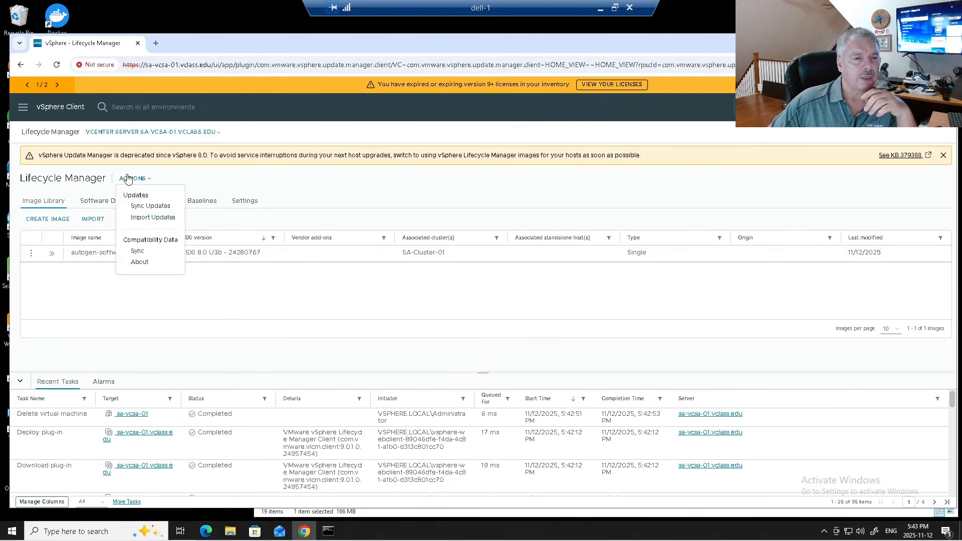
{"action": "left_click", "coordinate": [167, 218]}
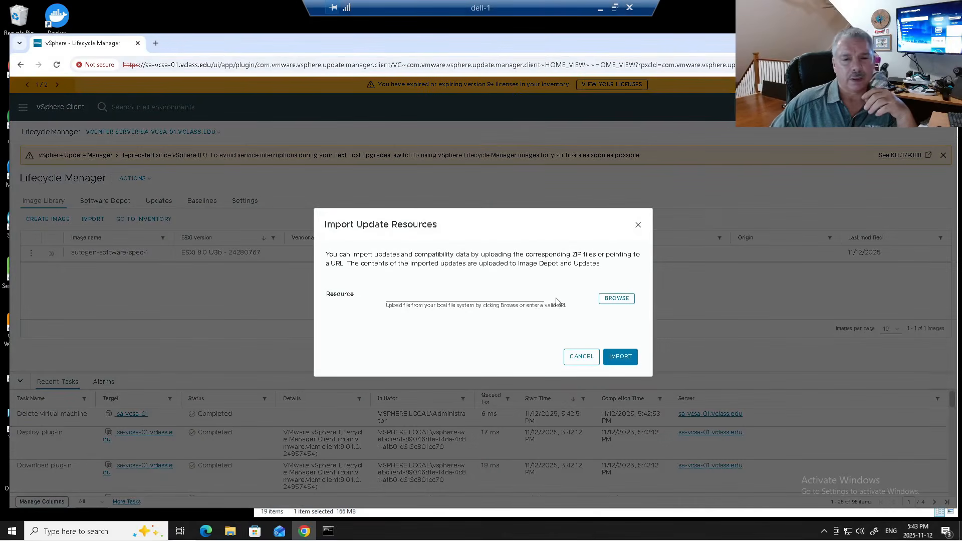
- Import VMware-ESXi-9.0.1.0.24957456-depot.zip from D:\ESXi Server
{"action": "left_click", "coordinate": [618, 299]}
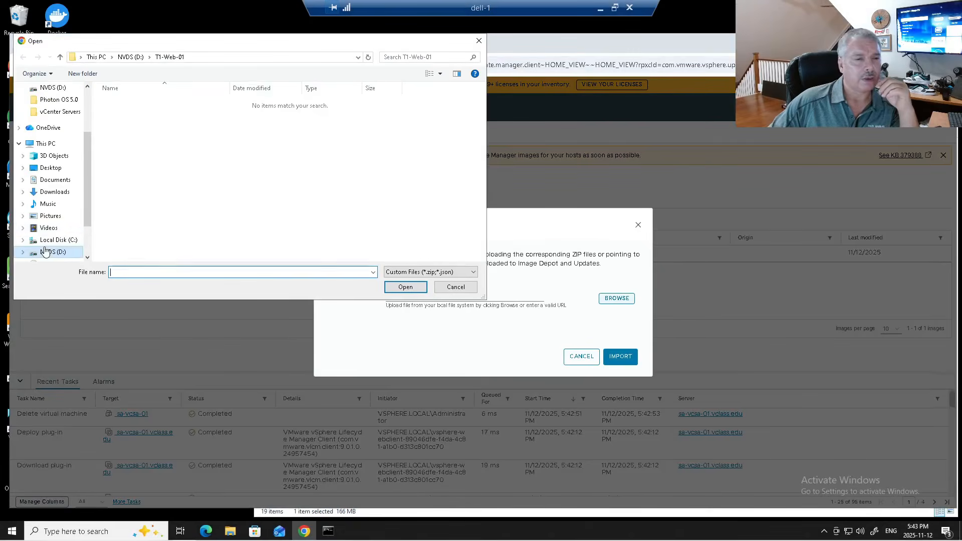
{"action": "left_click", "coordinate": [53, 252]}
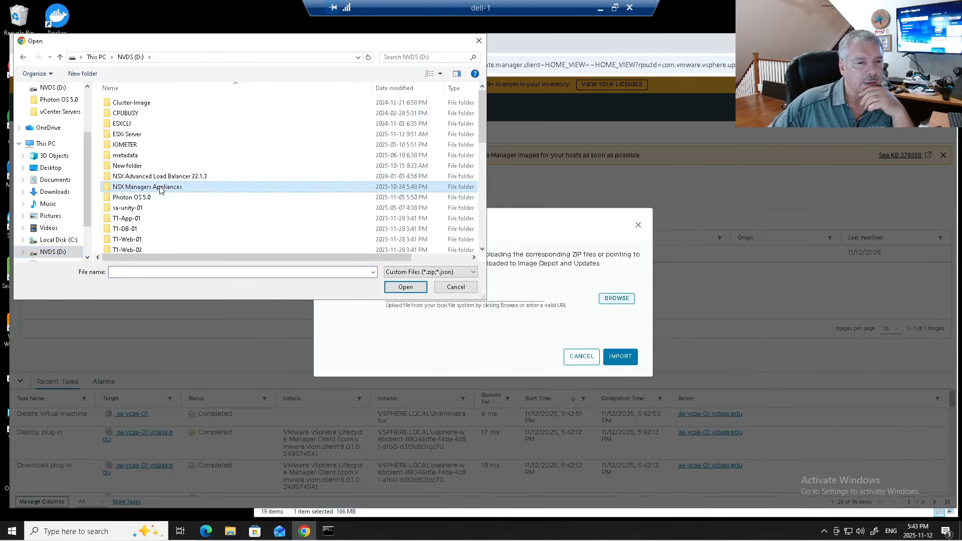
{"action": "double_click", "coordinate": [128, 133]}
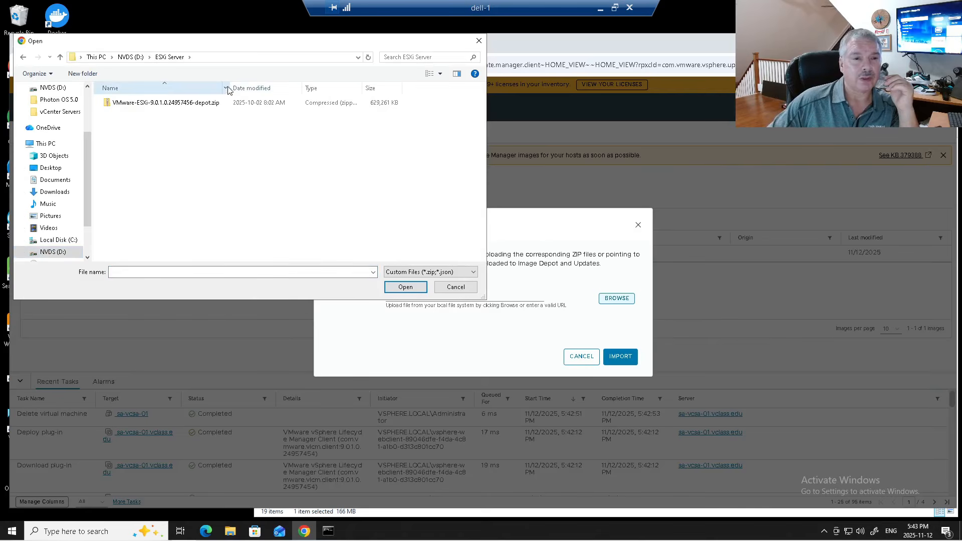
{"action": "left_click_drag", "start_coordinate": [231, 88], "coordinate": [324, 90]}
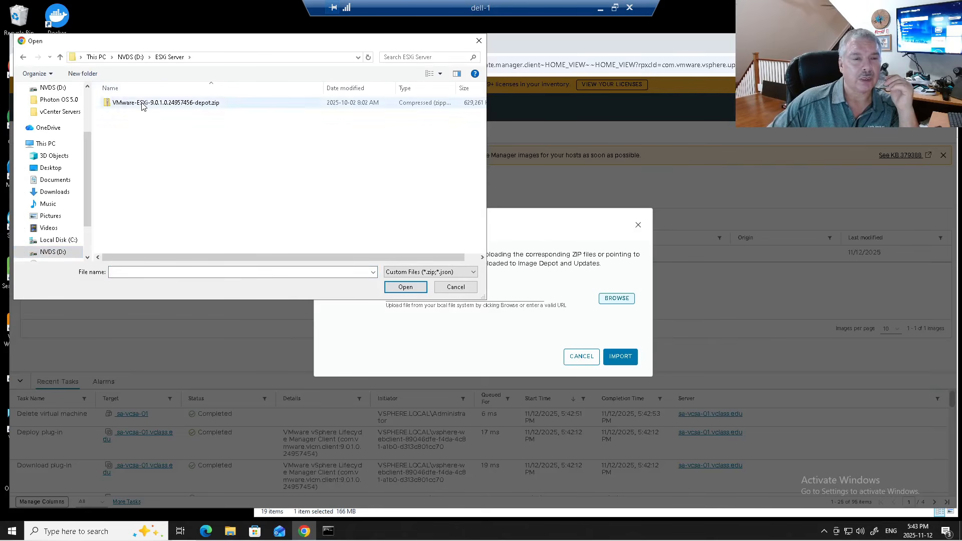
{"action": "left_click", "coordinate": [142, 104]}
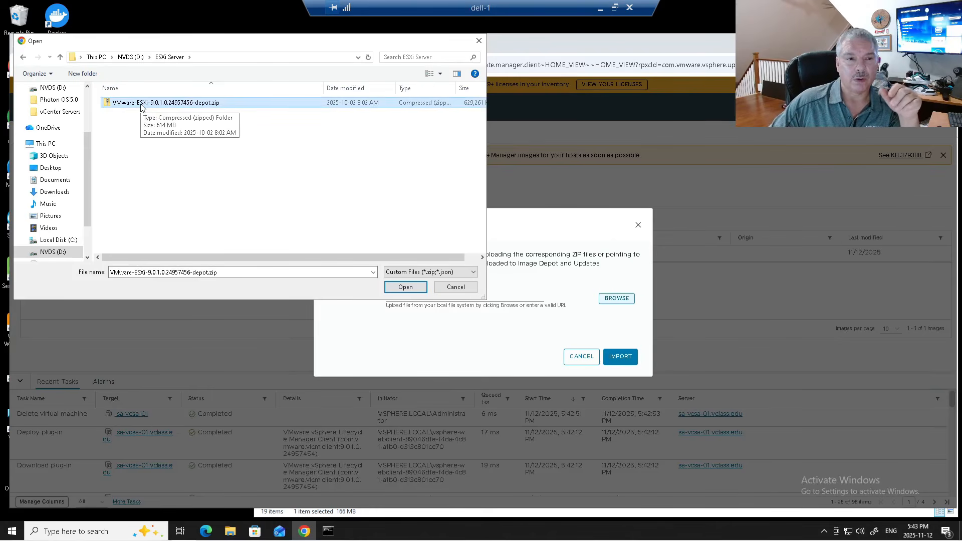
{"action": "left_click", "coordinate": [141, 104]}
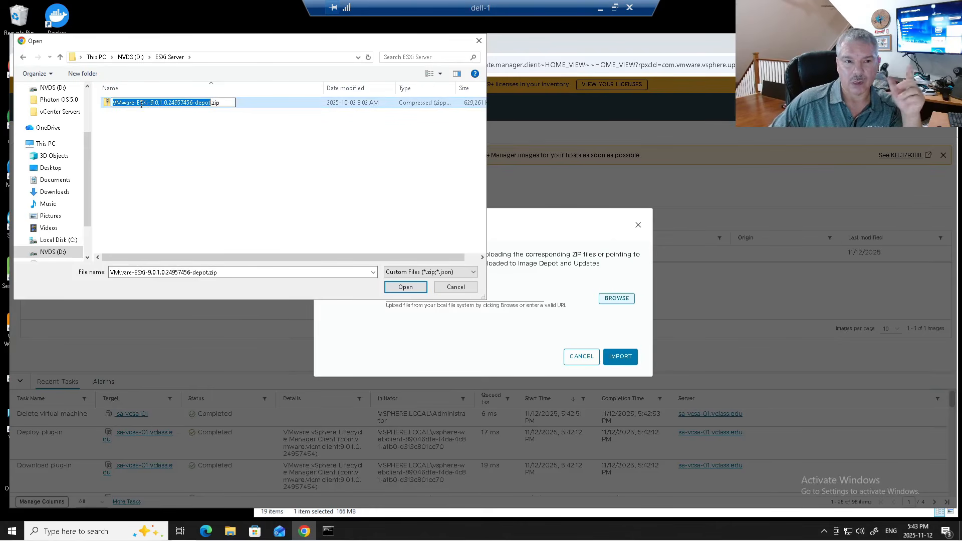
{"action": "left_click", "coordinate": [164, 117]}
{"action": "left_click", "coordinate": [173, 104]}
{"action": "left_click", "coordinate": [405, 287]}
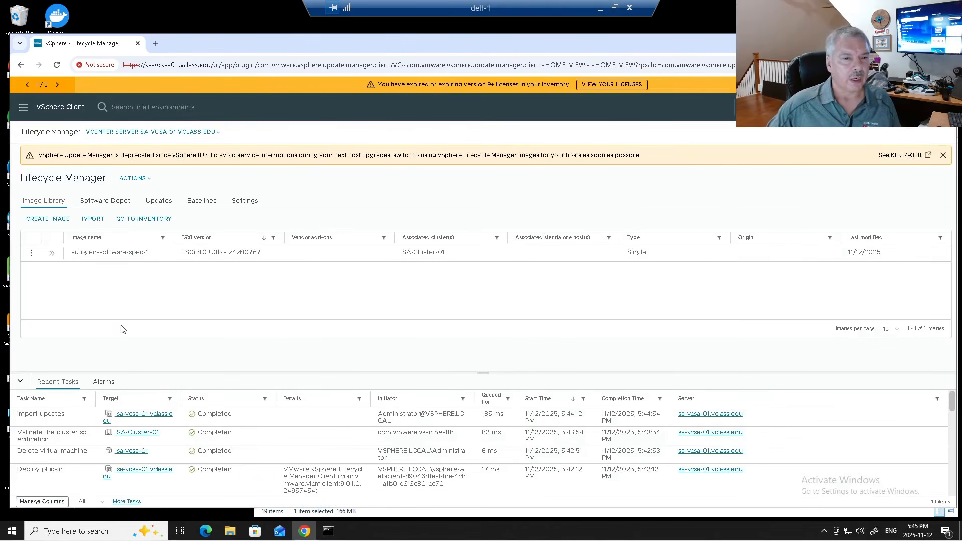
- Create image esx-9.0.1.0.249 with ESXi version 9.0.1.0.24957456, then validate and save it
{"action": "left_click", "coordinate": [52, 221]}
{"action": "left_click", "coordinate": [172, 272]}
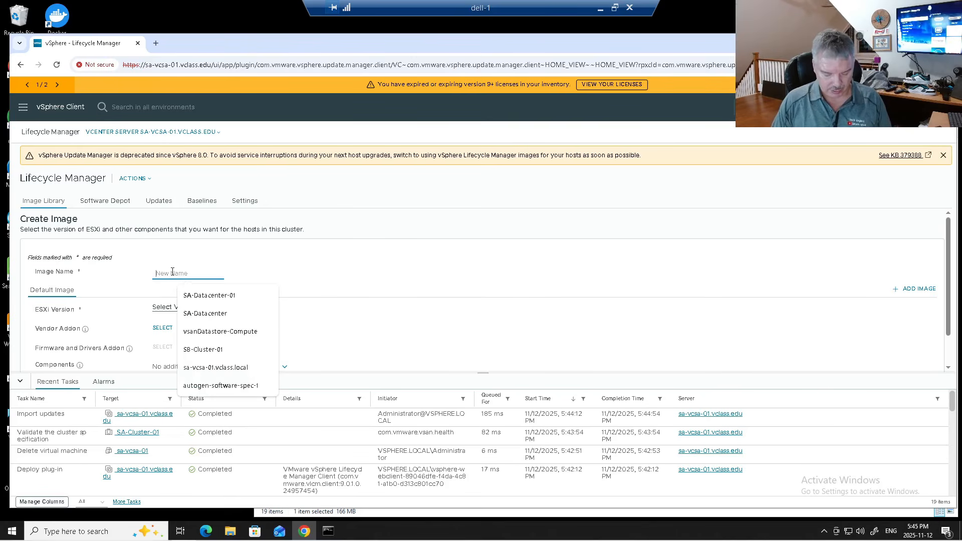
{"action": "type", "text": "esx-9.0.1-22"}
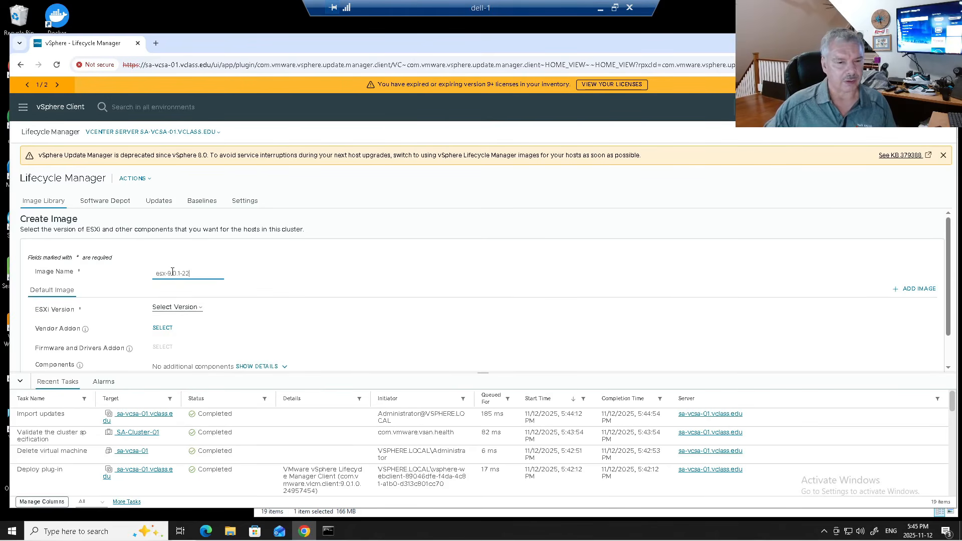
{"action": "key", "text": "BackSpace"}
{"action": "key", "text": "BackSpace"}
{"action": "key", "text": "BackSpace"}
{"action": "key", "text": "BackSpace"}
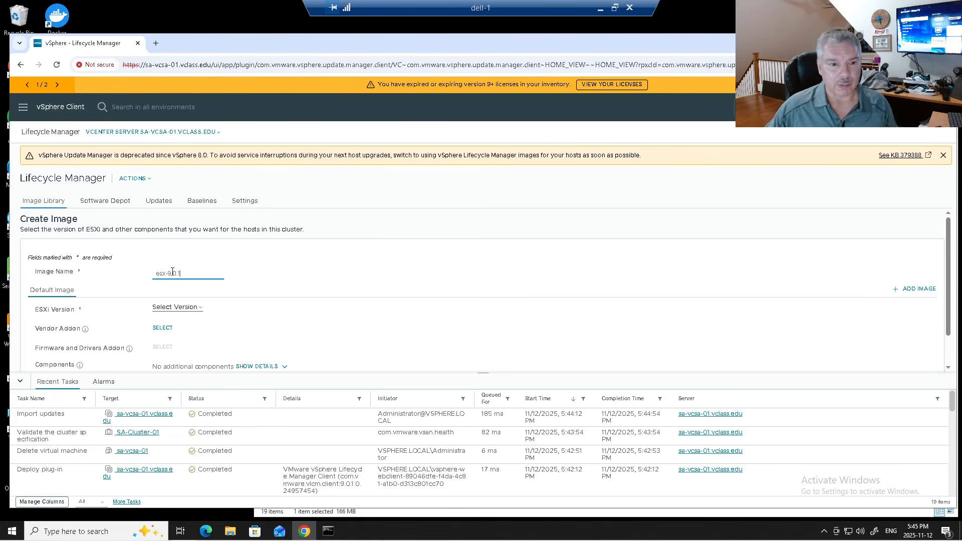
{"action": "left_click", "coordinate": [179, 308]}
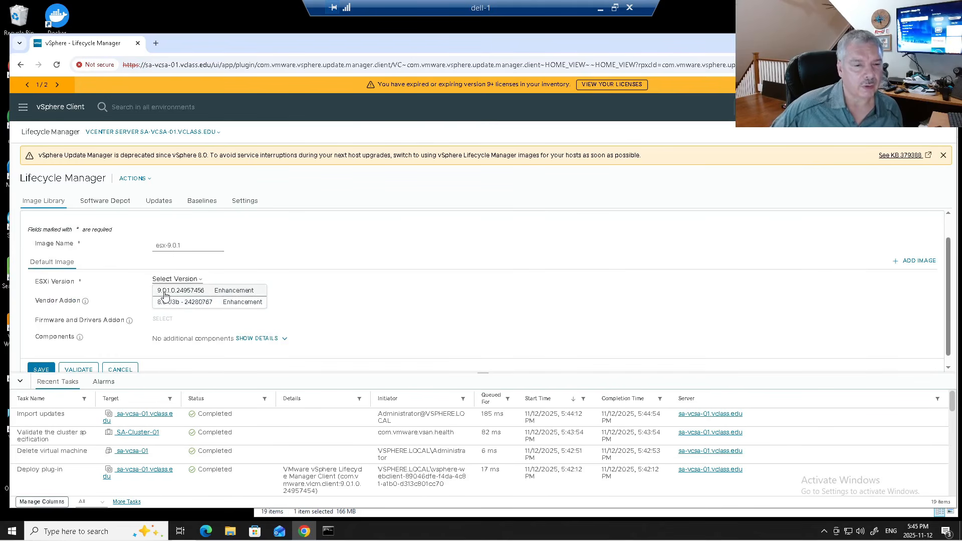
{"action": "left_click", "coordinate": [164, 293]}
{"action": "triple_click", "coordinate": [188, 245]}
{"action": "left_click", "coordinate": [188, 245]}
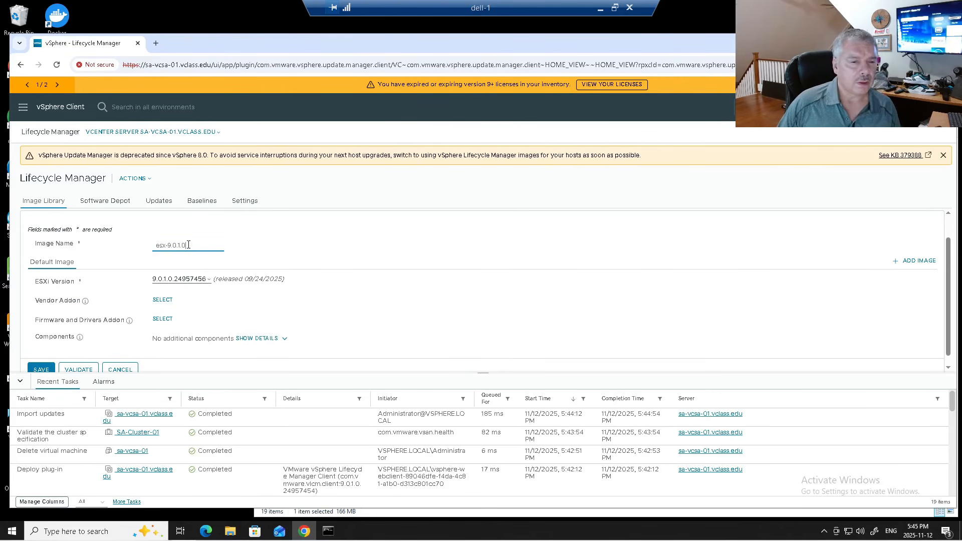
{"action": "type", "text": ".0.249"}
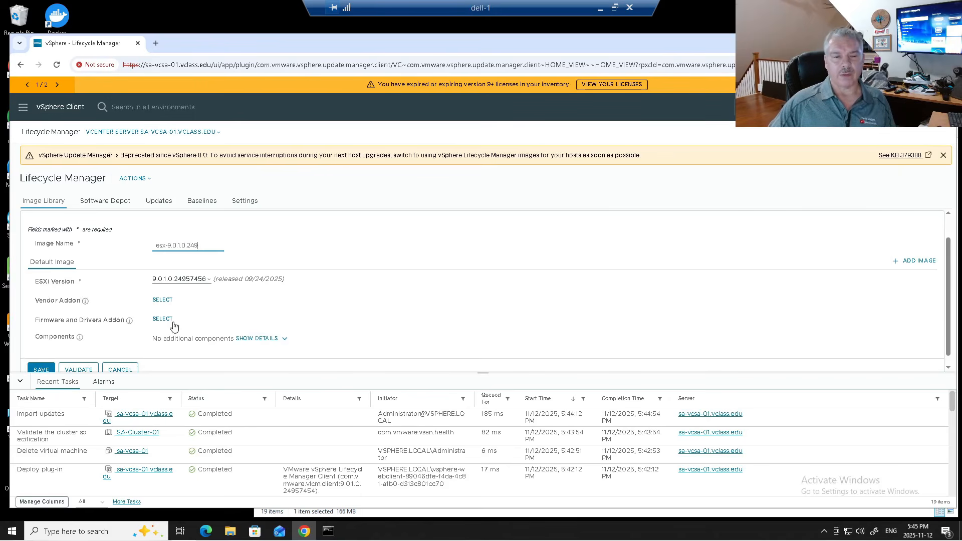
{"action": "scroll", "coordinate": [278, 312], "scroll_direction": "down", "scroll_amount": 1}
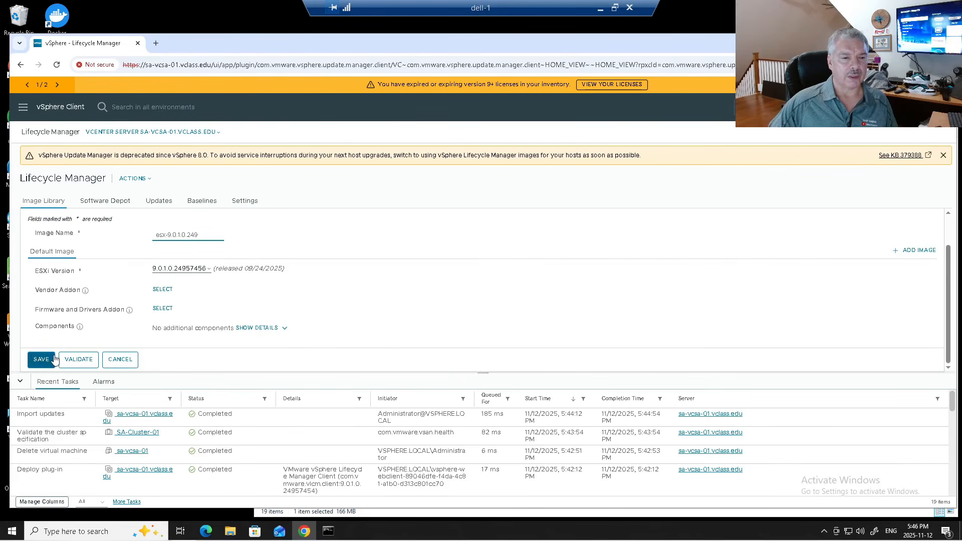
{"action": "left_click", "coordinate": [86, 356]}
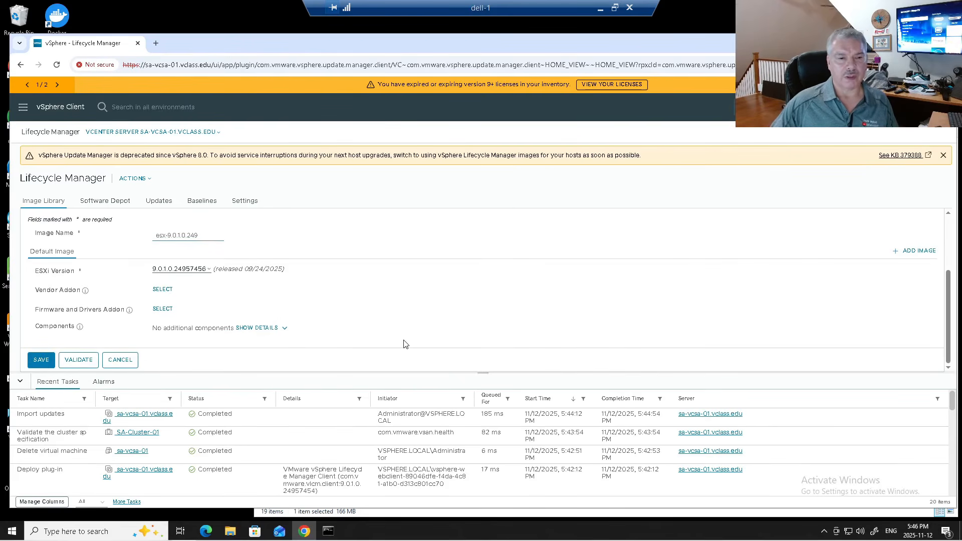
{"action": "left_click", "coordinate": [40, 359]}
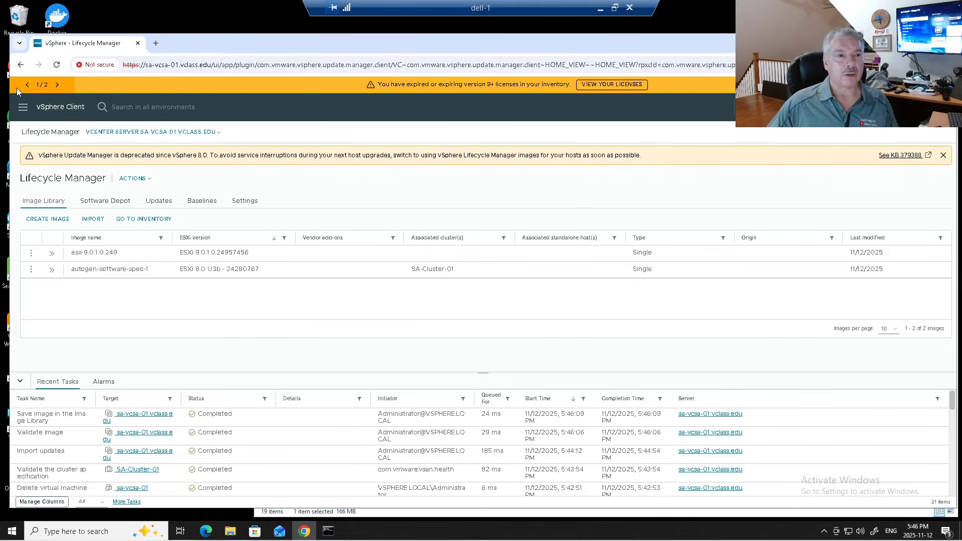
- Edit SA-Cluster-01's image to ESXi 9.0.1.0.24957456 and validate it, noting the compatibility warning
{"action": "left_click", "coordinate": [22, 107]}
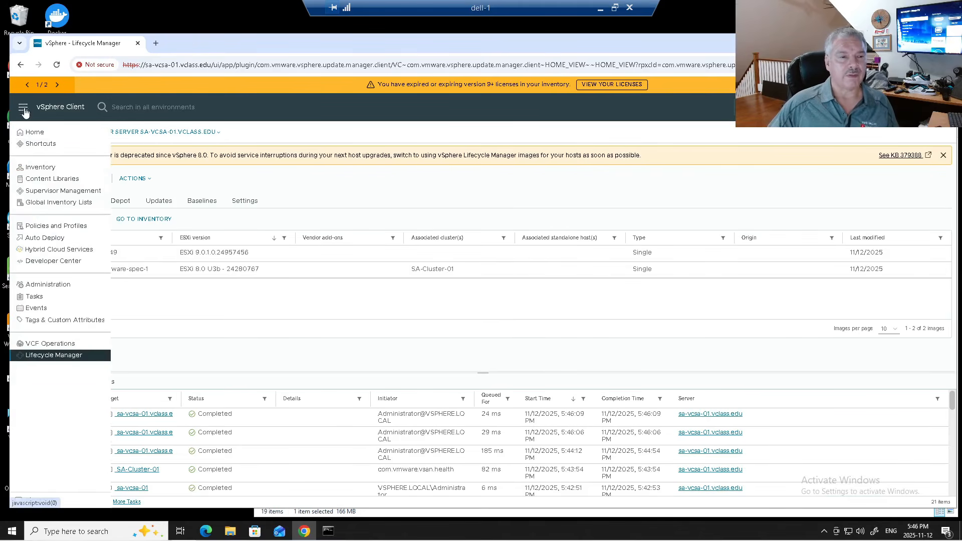
{"action": "left_click", "coordinate": [35, 167]}
{"action": "left_click", "coordinate": [60, 188]}
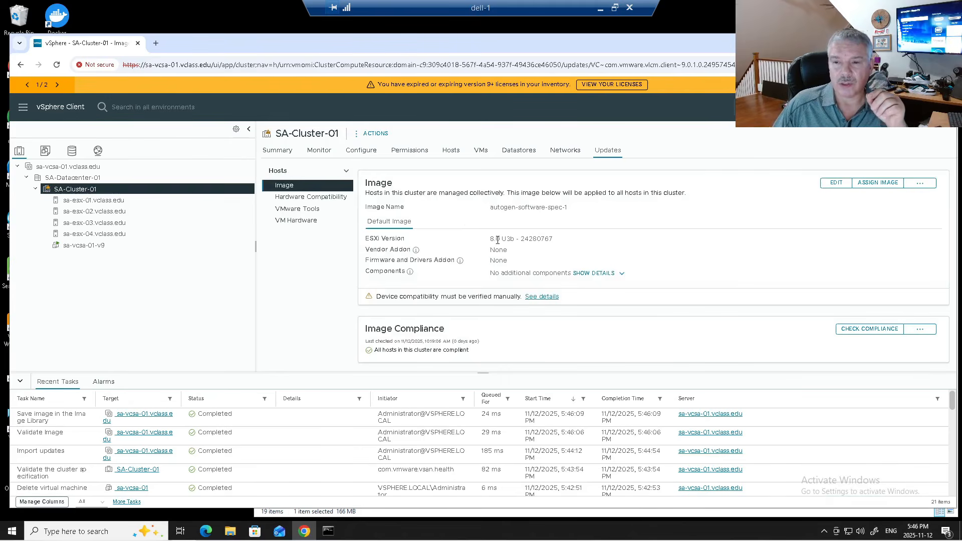
{"action": "left_click", "coordinate": [838, 183]}
{"action": "left_click", "coordinate": [524, 260]}
{"action": "left_click", "coordinate": [521, 274]}
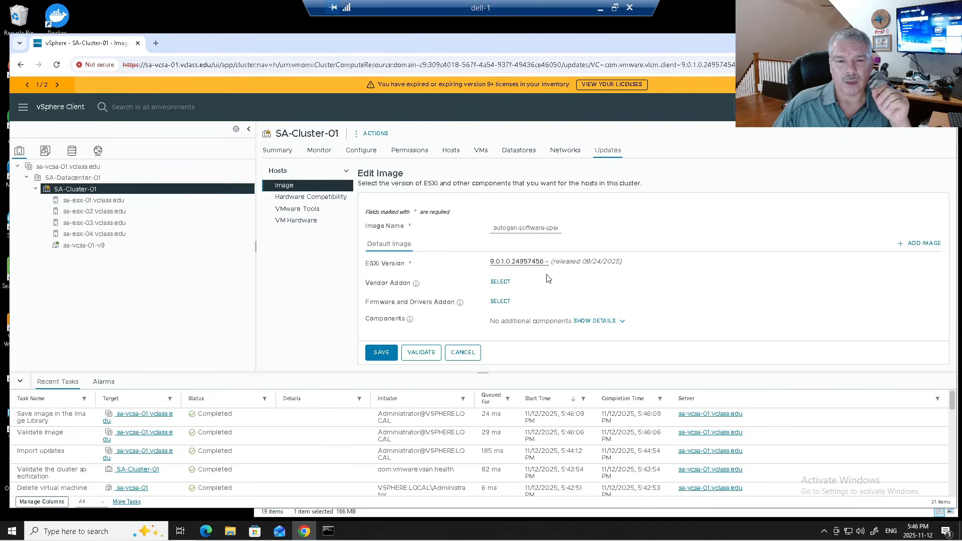
{"action": "left_click", "coordinate": [393, 353]}
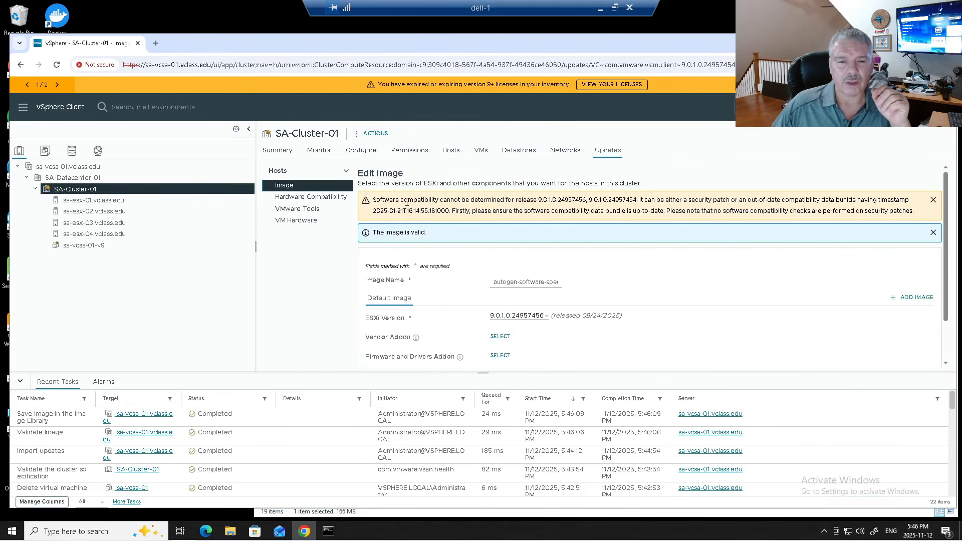
{"action": "left_click_drag", "start_coordinate": [425, 200], "coordinate": [462, 215]}
{"action": "left_click", "coordinate": [484, 240]}
{"action": "scroll", "coordinate": [462, 276], "scroll_direction": "down", "scroll_amount": 1}
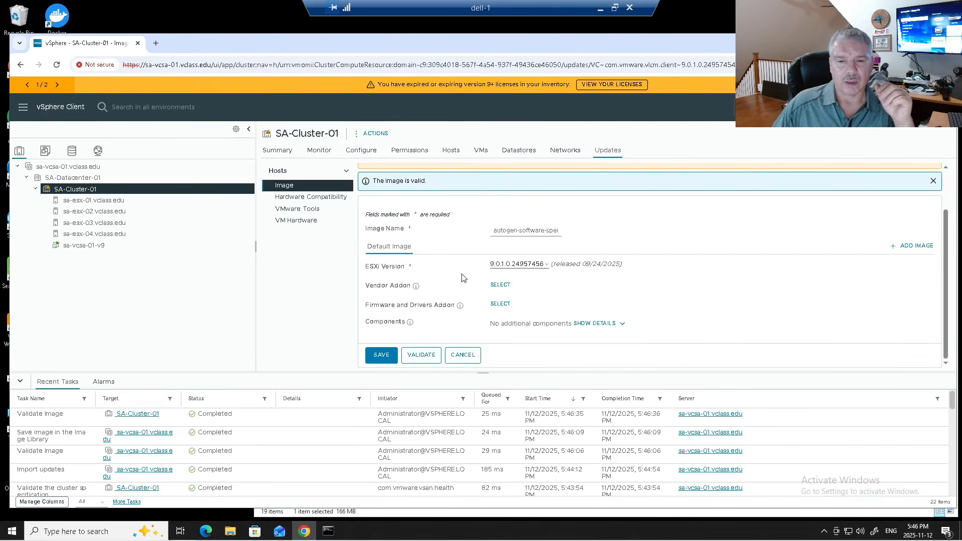
- Save the 9.0.1 cluster image and review the four non-compliant hosts and the force-remediation note
{"action": "left_click", "coordinate": [373, 356]}
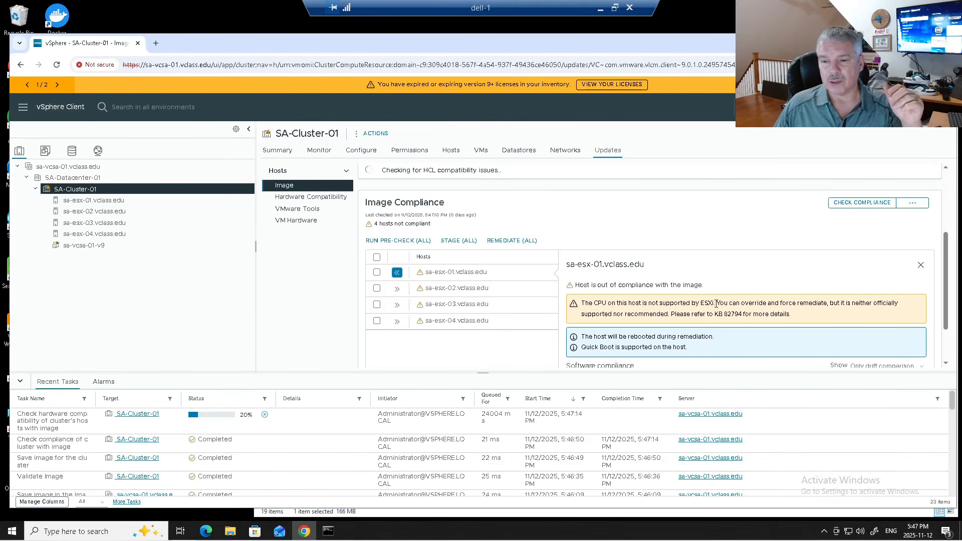
{"action": "left_click_drag", "start_coordinate": [716, 303], "coordinate": [834, 302]}
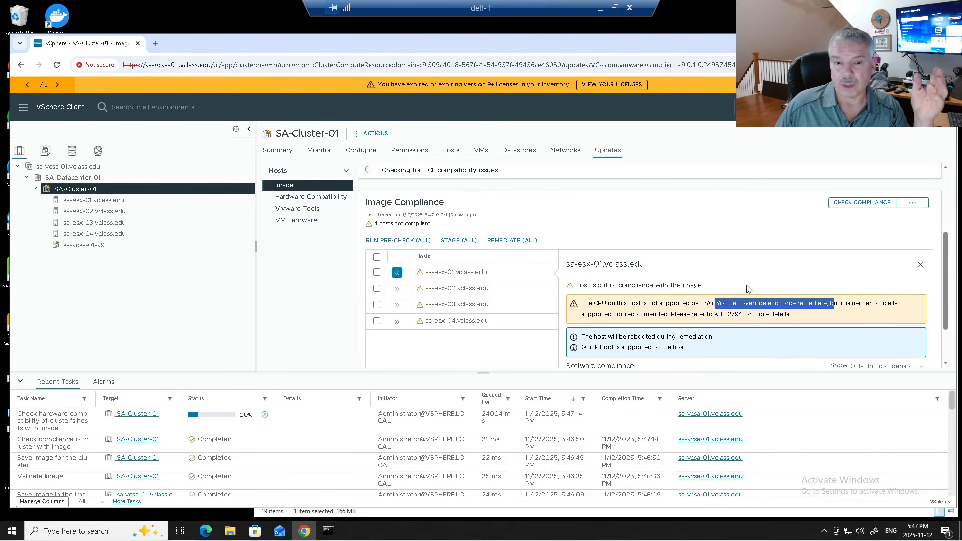
{"action": "scroll", "coordinate": [747, 284], "scroll_direction": "down", "scroll_amount": 2}
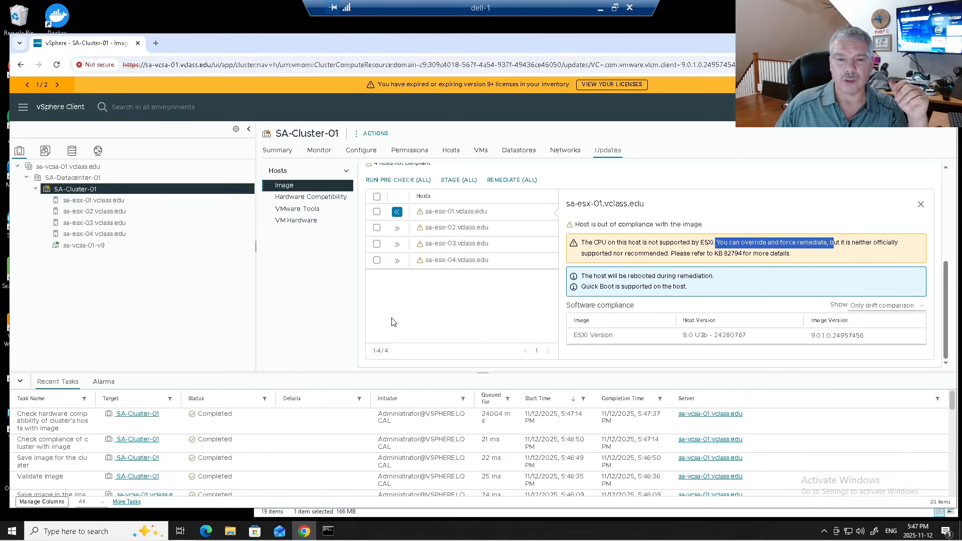
{"action": "scroll", "coordinate": [409, 310], "scroll_direction": "up", "scroll_amount": 2}
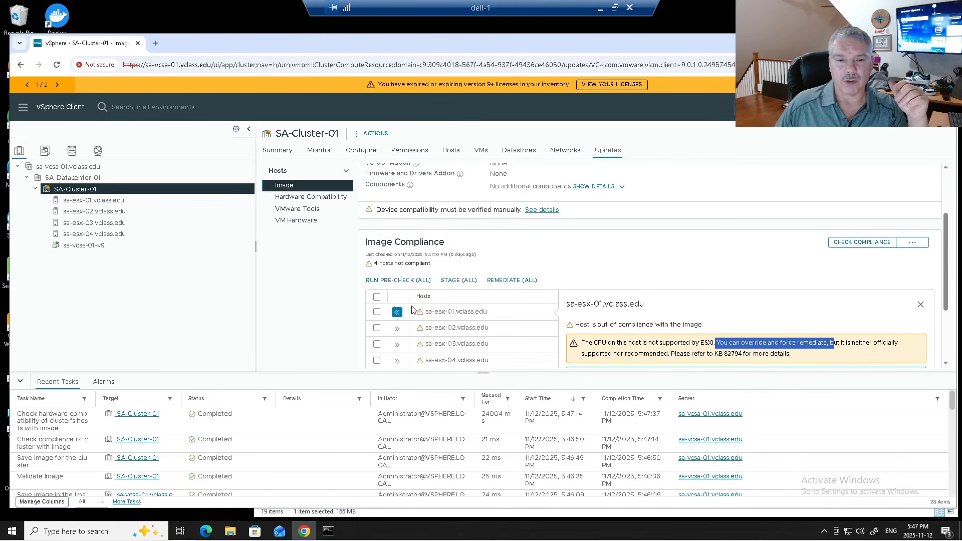
{"action": "left_click", "coordinate": [376, 297]}
- Remediate all four selected hosts, bringing up the Review Remediation Impact dialog
{"action": "scroll", "coordinate": [586, 256], "scroll_direction": "down", "scroll_amount": 1}
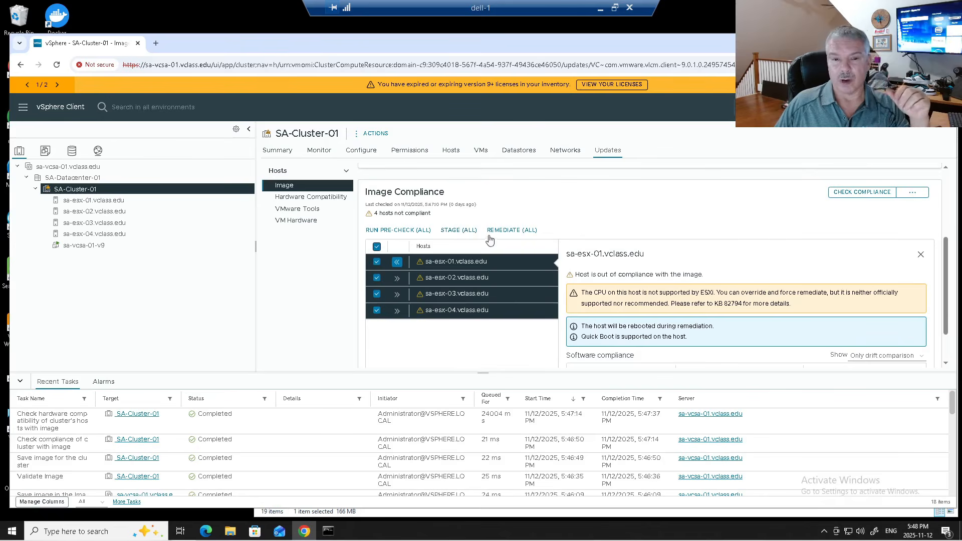
{"action": "left_click", "coordinate": [514, 232]}
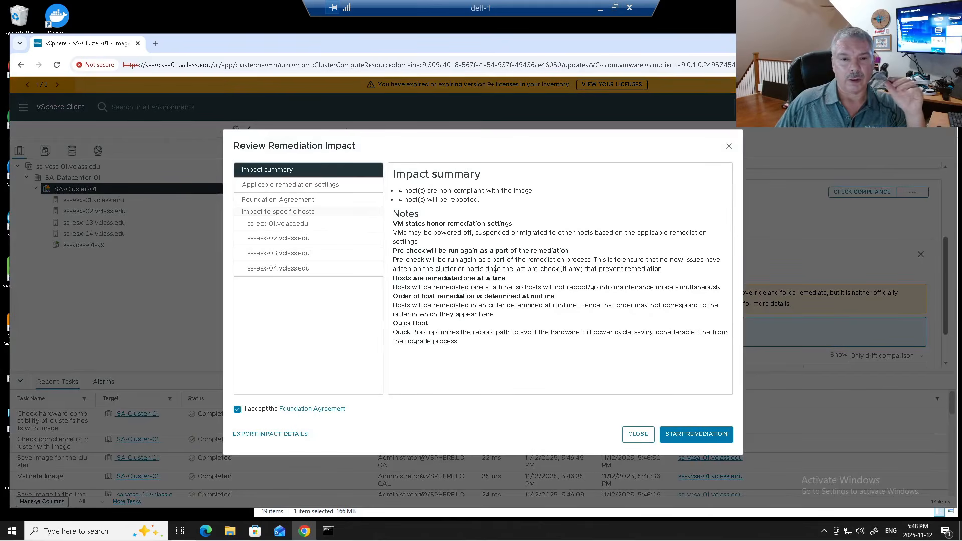
- Review the remediation impact notes and start remediating all four SA-Cluster-01 hosts
{"action": "left_click_drag", "start_coordinate": [403, 191], "coordinate": [505, 327]}
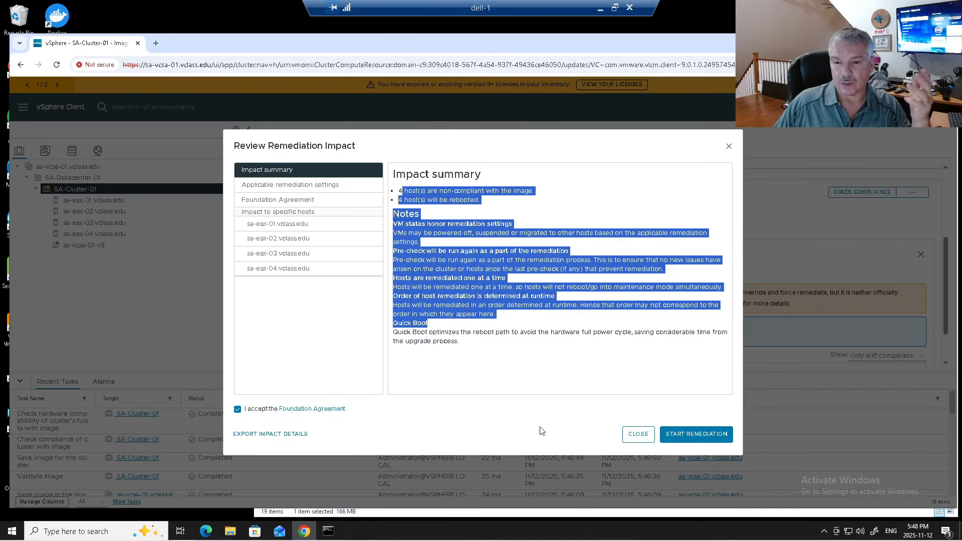
{"action": "left_click", "coordinate": [685, 437]}
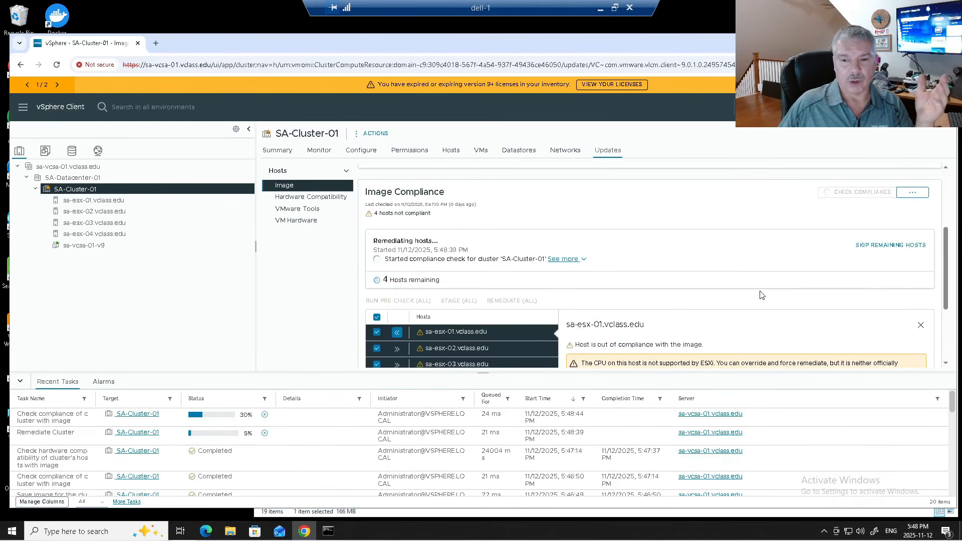
{"action": "scroll", "coordinate": [761, 295], "scroll_direction": "down", "scroll_amount": 1}
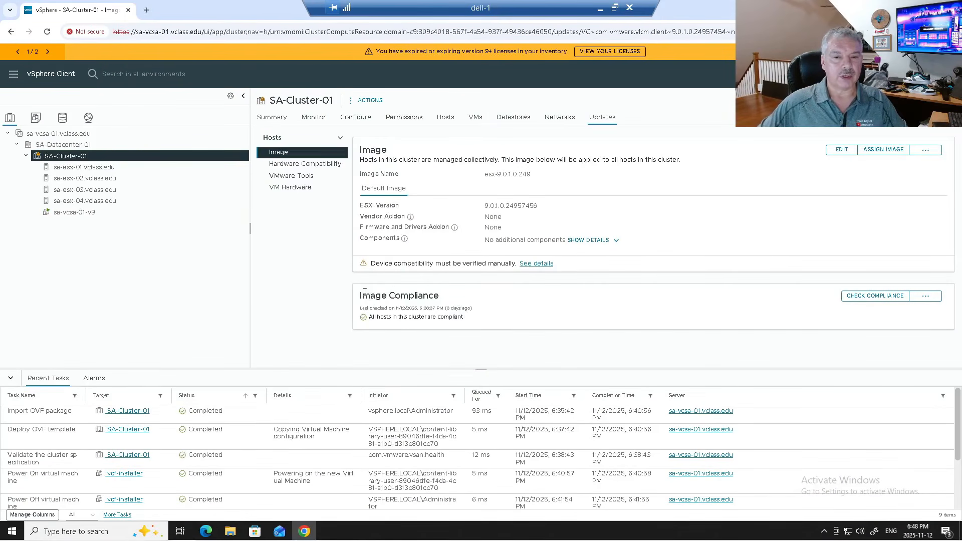
- Confirm SA-Cluster-01 reports all hosts compliant, then view sa-esx-01's summary
{"action": "left_click_drag", "start_coordinate": [356, 295], "coordinate": [467, 321]}
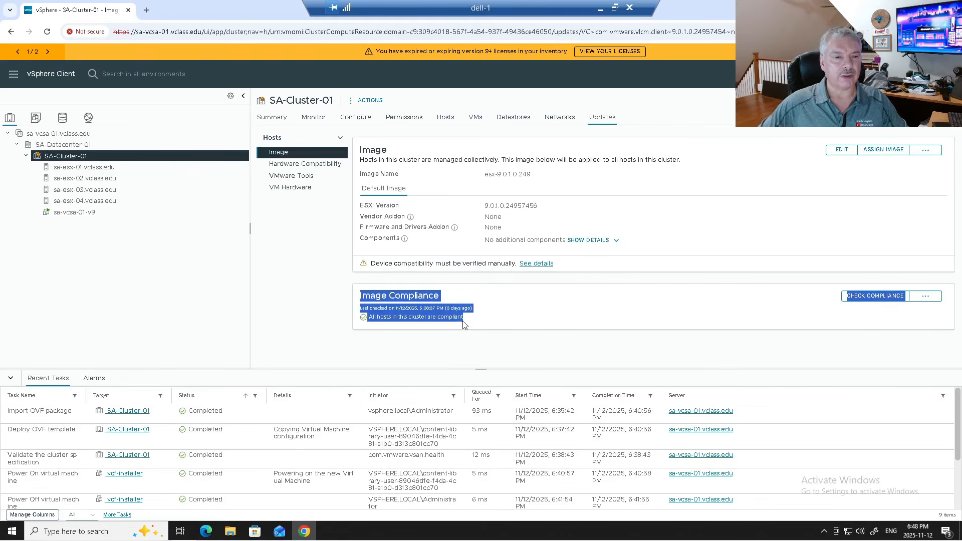
{"action": "left_click", "coordinate": [112, 170]}
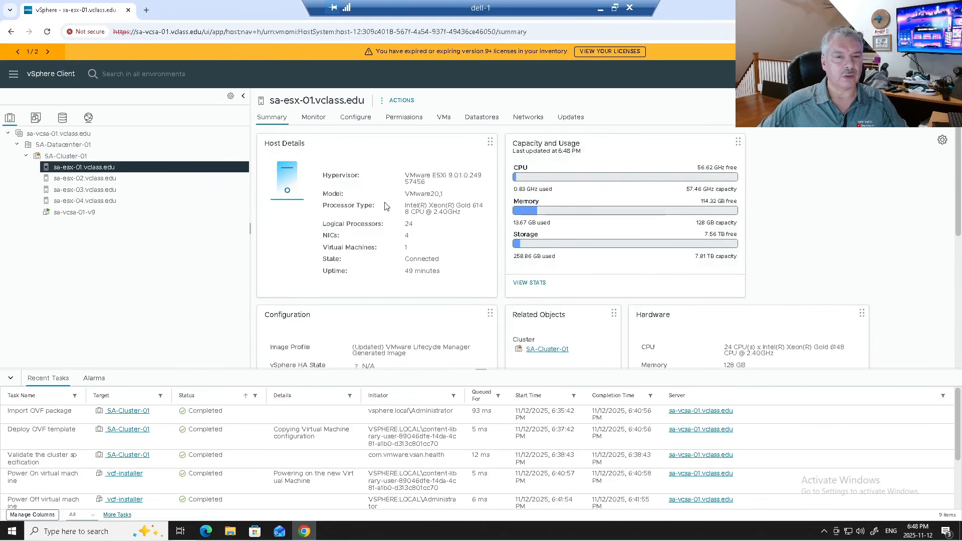
- Verify sa-esx-02 to sa-esx-04 run ESXi 9.0.1 build 24957456, then return to SA-Cluster-01
{"action": "left_click", "coordinate": [113, 178]}
{"action": "left_click", "coordinate": [116, 191]}
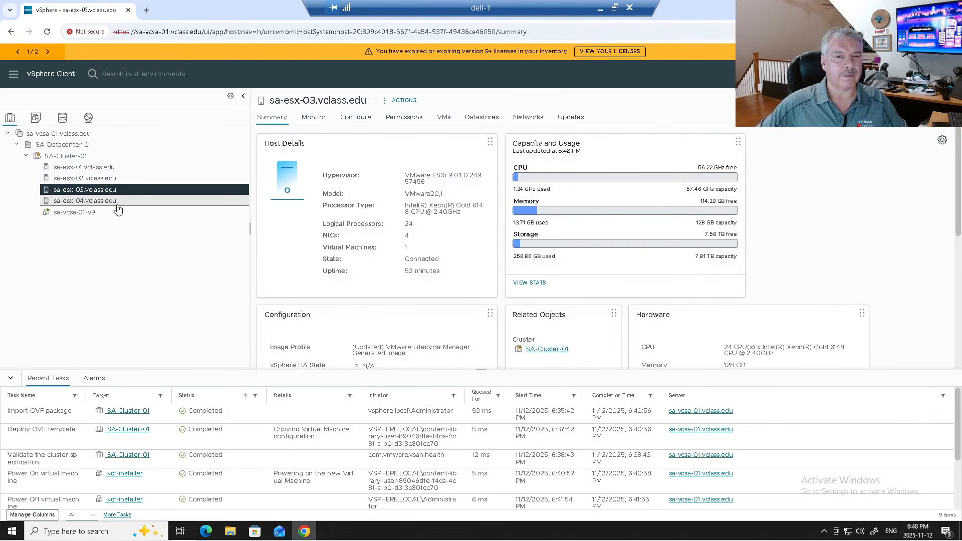
{"action": "left_click", "coordinate": [118, 205]}
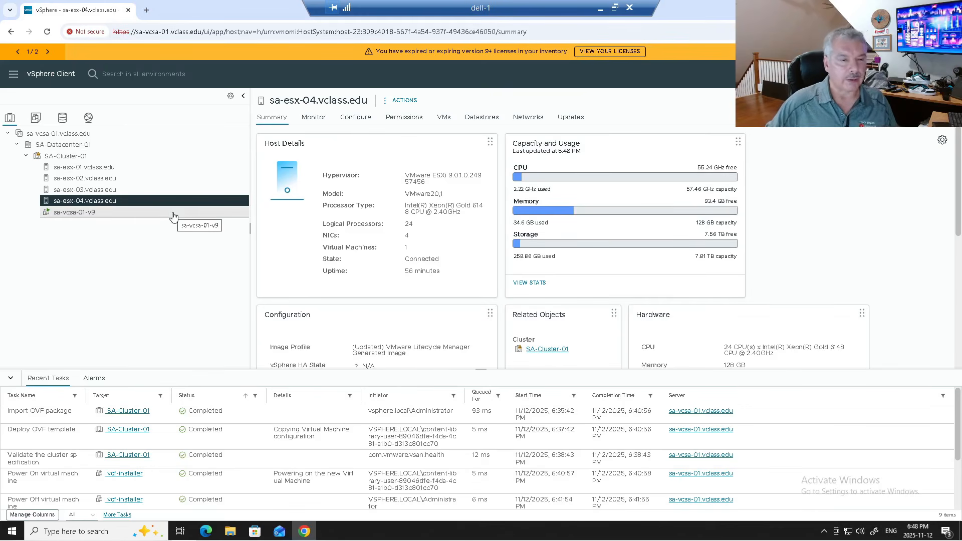
{"action": "left_click", "coordinate": [66, 157]}
{"action": "left_click", "coordinate": [13, 75]}
- Deploy an OVF template to SA-Cluster-01 from local file VCF-SDDC-Manager-Appliance-9.0.1.0.24962180.ova
{"action": "right_click", "coordinate": [137, 158]}
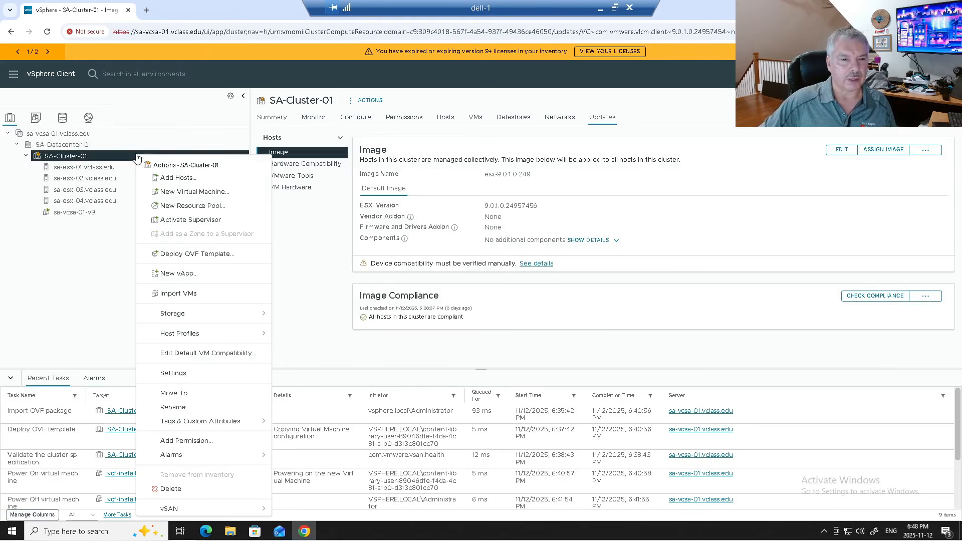
{"action": "left_click", "coordinate": [182, 256]}
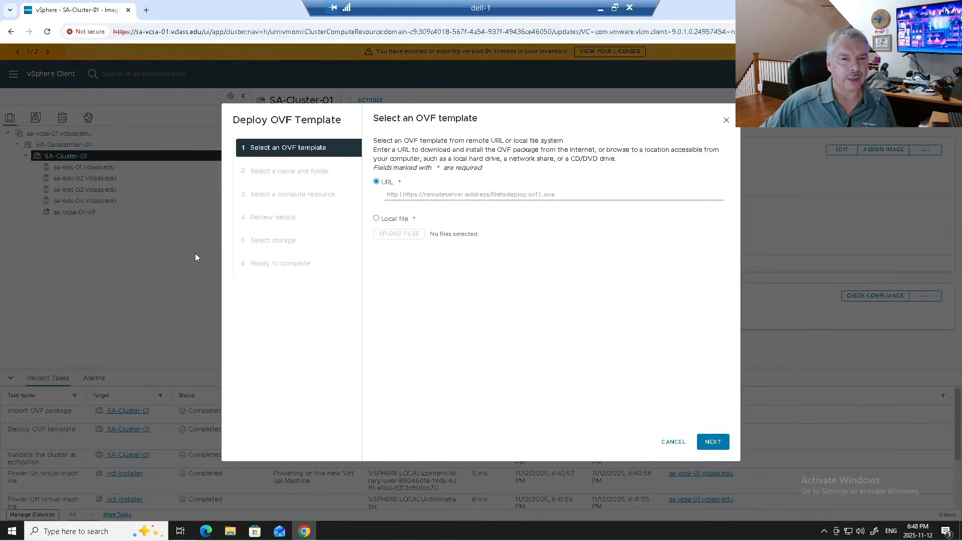
{"action": "left_click", "coordinate": [385, 219]}
{"action": "left_click", "coordinate": [384, 253]}
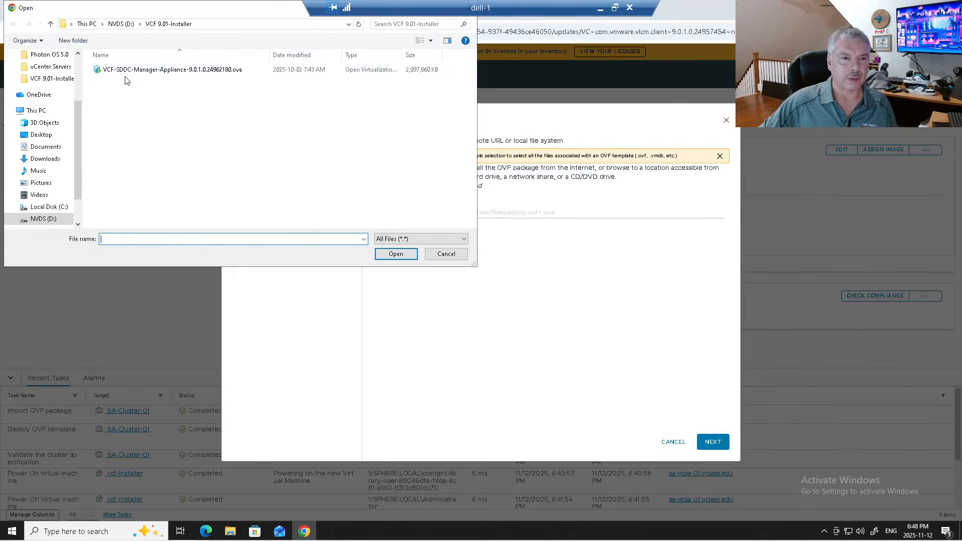
{"action": "left_click", "coordinate": [129, 74]}
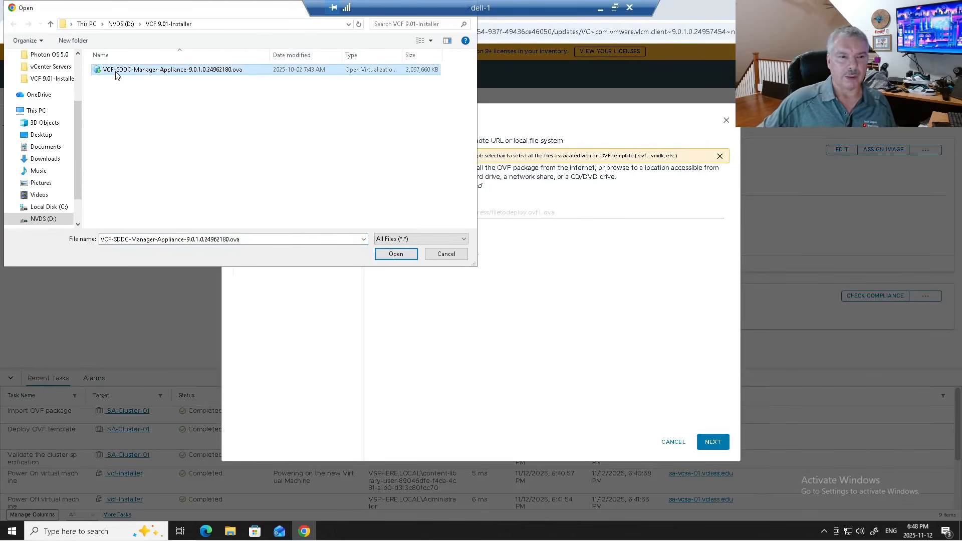
{"action": "left_click", "coordinate": [405, 257]}
- Name the virtual machine sa-sddcmgr and proceed to compute resource selection
{"action": "left_click", "coordinate": [715, 441]}
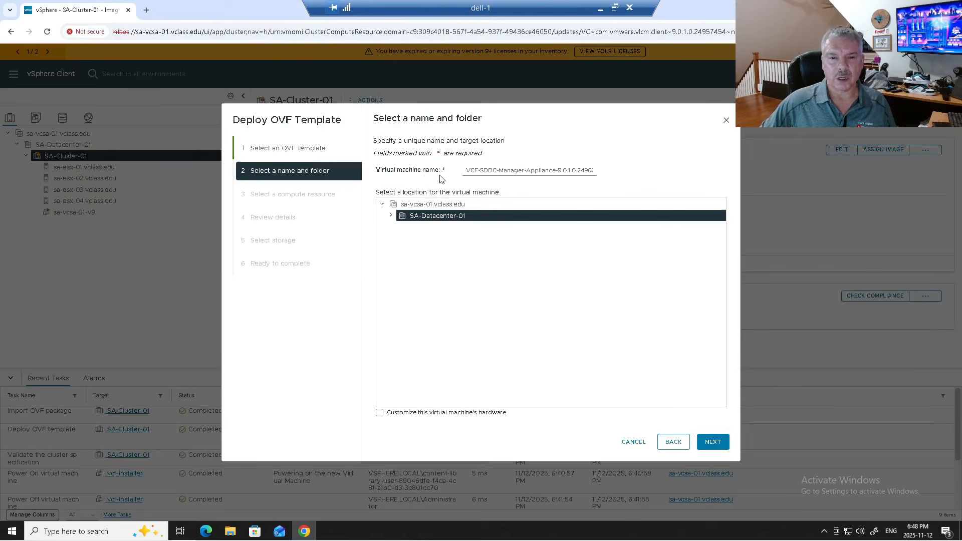
{"action": "triple_click", "coordinate": [486, 170]}
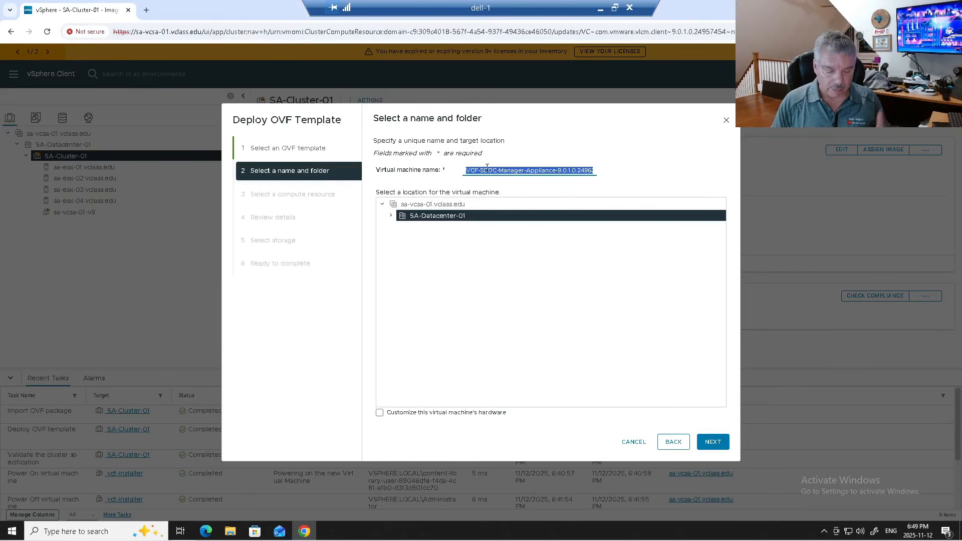
{"action": "type", "text": "sa"}
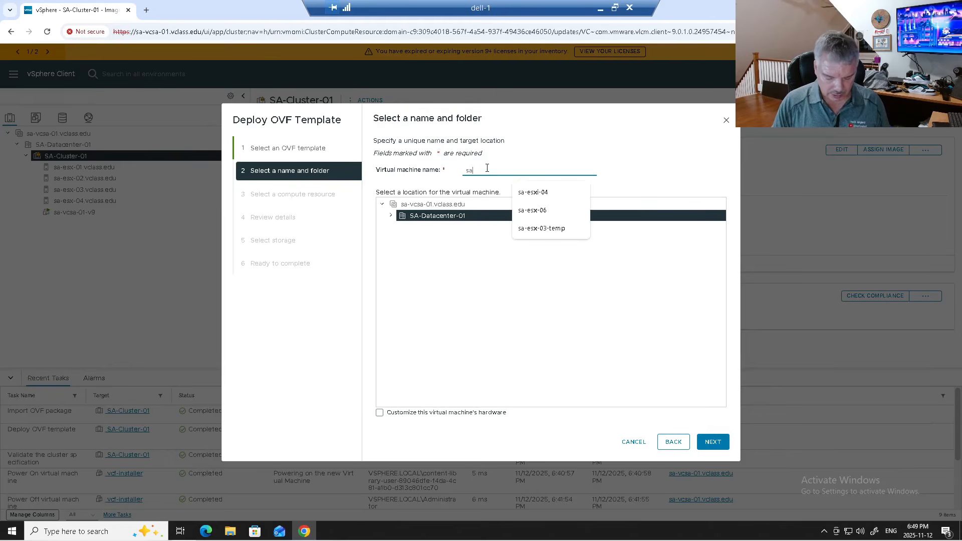
{"action": "type", "text": "-sddcmgr"}
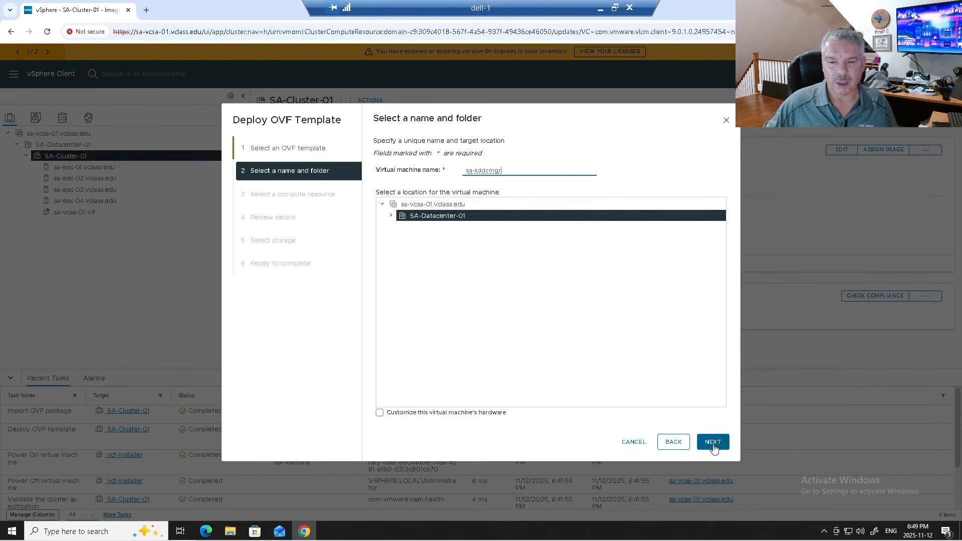
{"action": "left_click", "coordinate": [712, 442]}
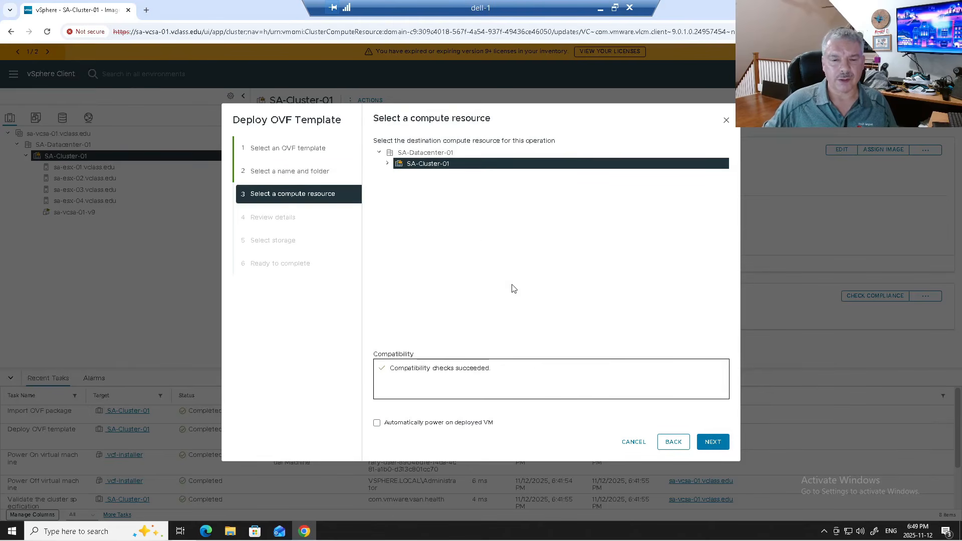
- Enable automatic power-on for the deployed VM and pass the template review details
{"action": "left_click", "coordinate": [440, 423]}
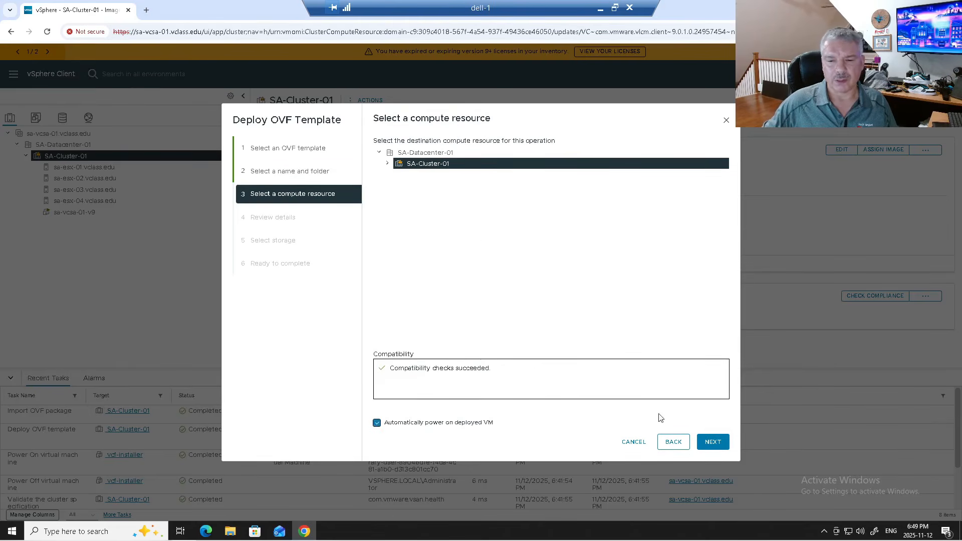
{"action": "left_click", "coordinate": [713, 442]}
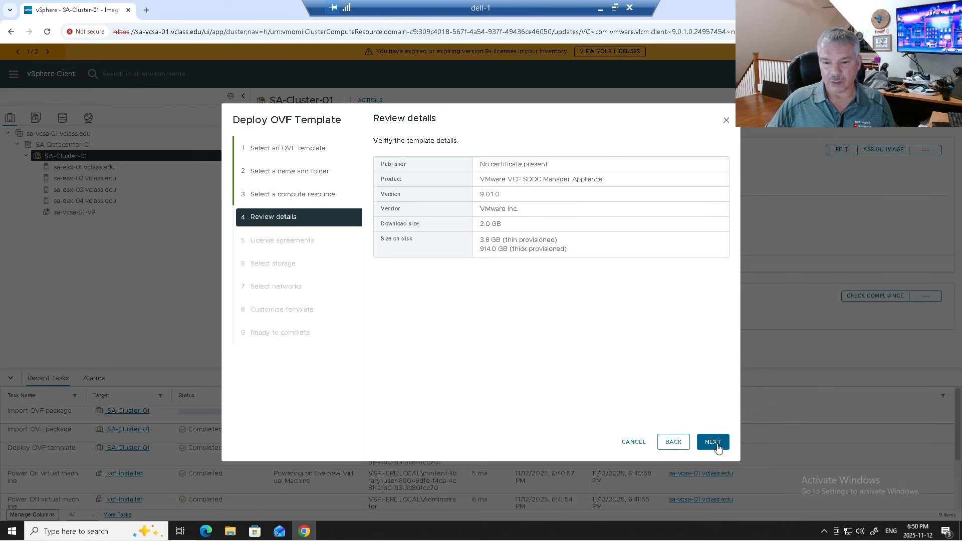
{"action": "left_click", "coordinate": [713, 442]}
- Accept all license agreements for the SDDC Manager appliance and continue to storage
{"action": "left_click", "coordinate": [416, 320]}
{"action": "scroll", "coordinate": [666, 198], "scroll_direction": "down", "scroll_amount": 3}
{"action": "scroll", "coordinate": [701, 180], "scroll_direction": "down", "scroll_amount": 6}
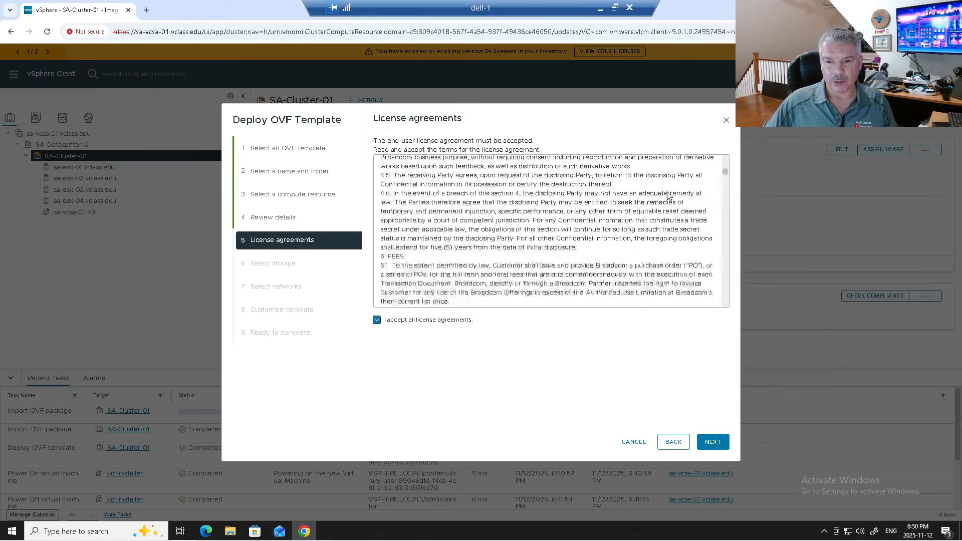
{"action": "scroll", "coordinate": [726, 219], "scroll_direction": "down", "scroll_amount": 5}
{"action": "scroll", "coordinate": [726, 219], "scroll_direction": "down", "scroll_amount": 5}
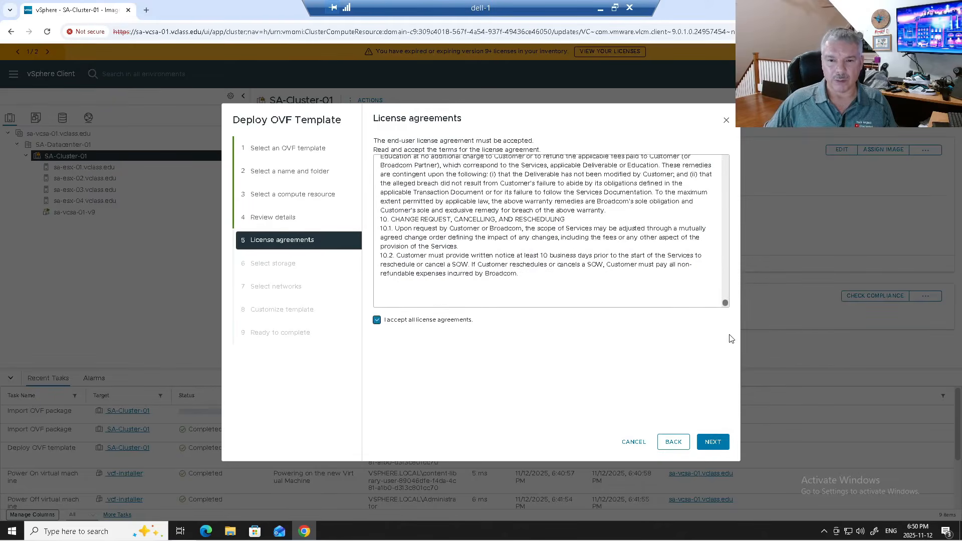
{"action": "left_click", "coordinate": [713, 441]}
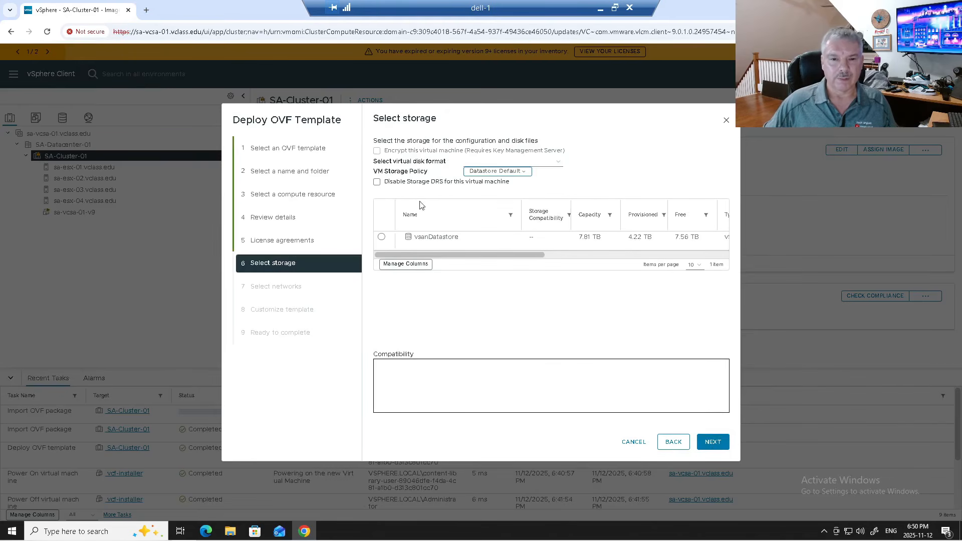
- Place the appliance on vsanDatastore and map Network 1 to vDS-01-Management Network
{"action": "left_click", "coordinate": [382, 238]}
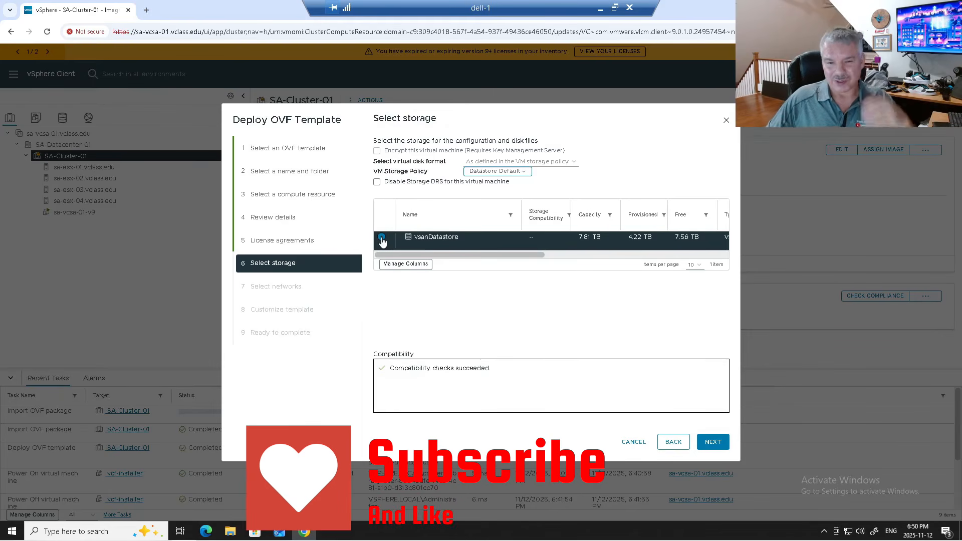
{"action": "left_click", "coordinate": [713, 442]}
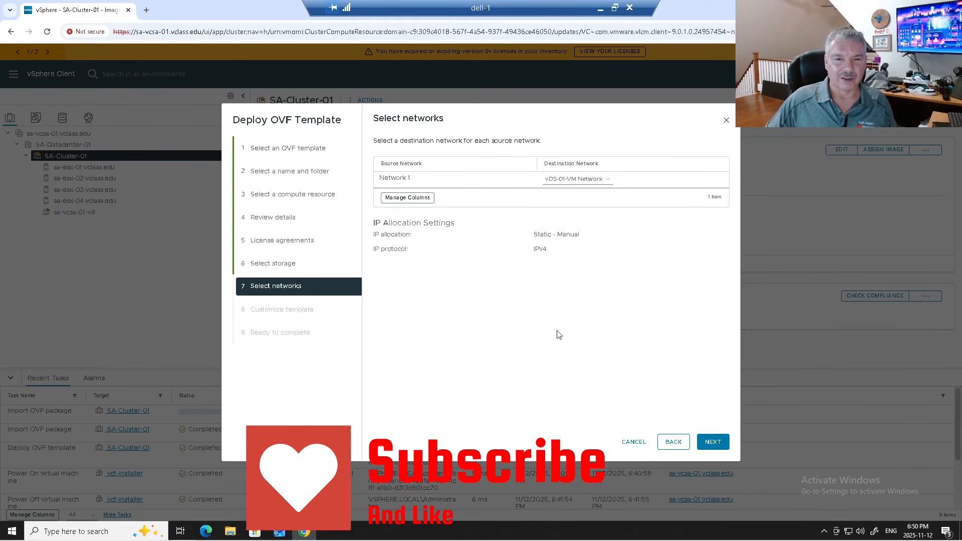
{"action": "left_click", "coordinate": [575, 181]}
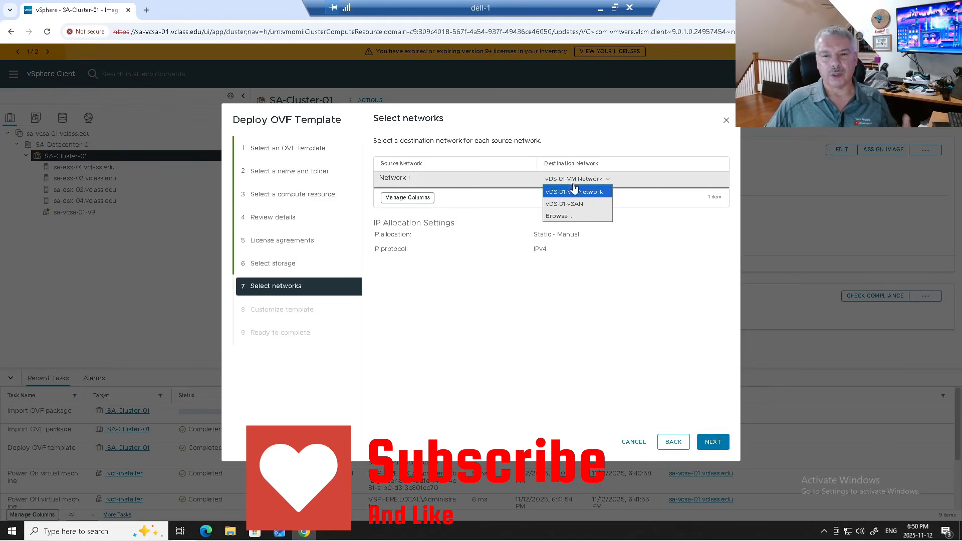
{"action": "left_click", "coordinate": [560, 216]}
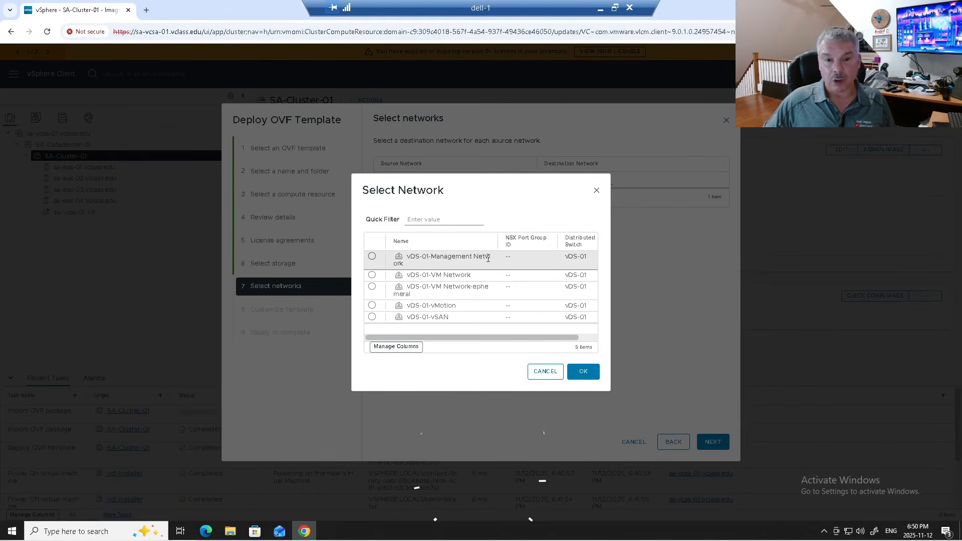
{"action": "left_click", "coordinate": [372, 258]}
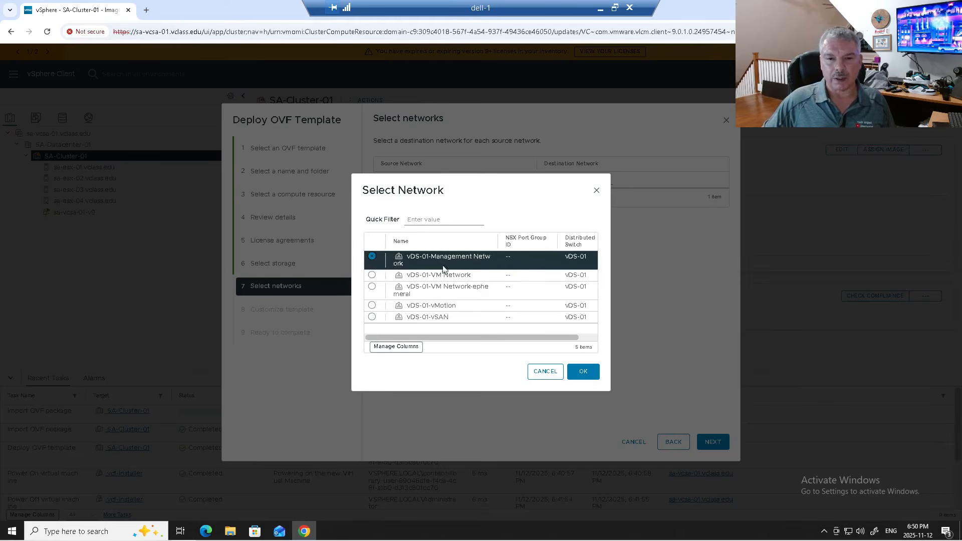
{"action": "left_click", "coordinate": [586, 371]}
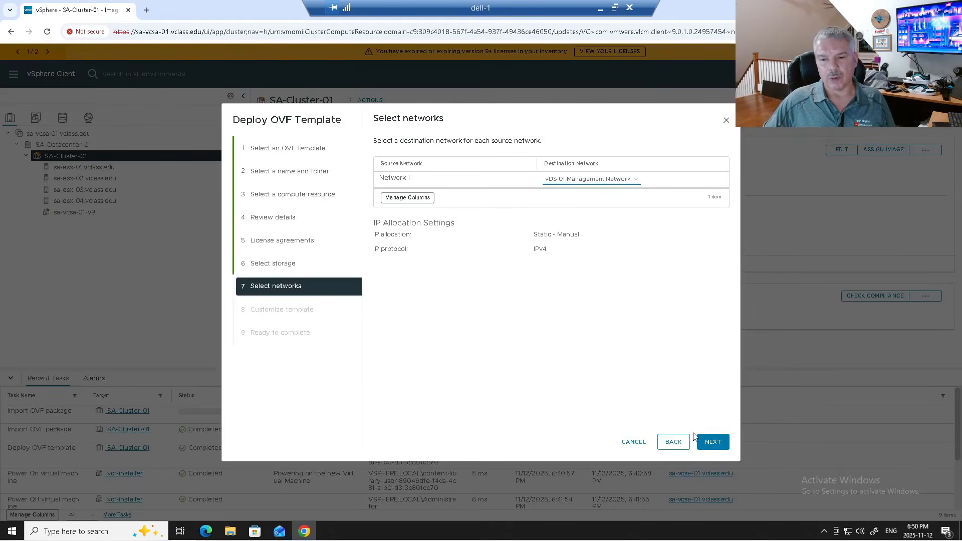
{"action": "left_click", "coordinate": [713, 441]}
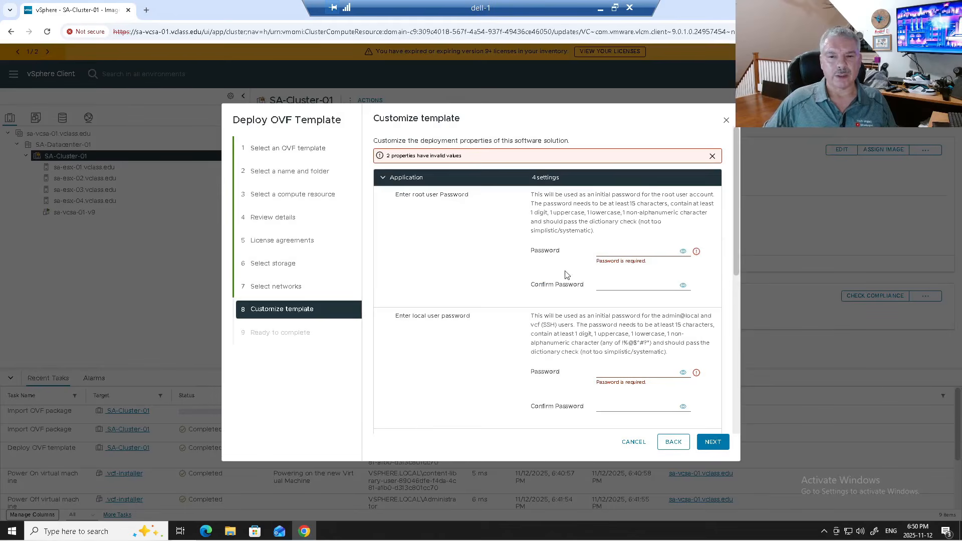
- Set the root and local user passwords and their confirmations to the same password
{"action": "left_click", "coordinate": [625, 250]}
{"action": "type", "text": "VM"}
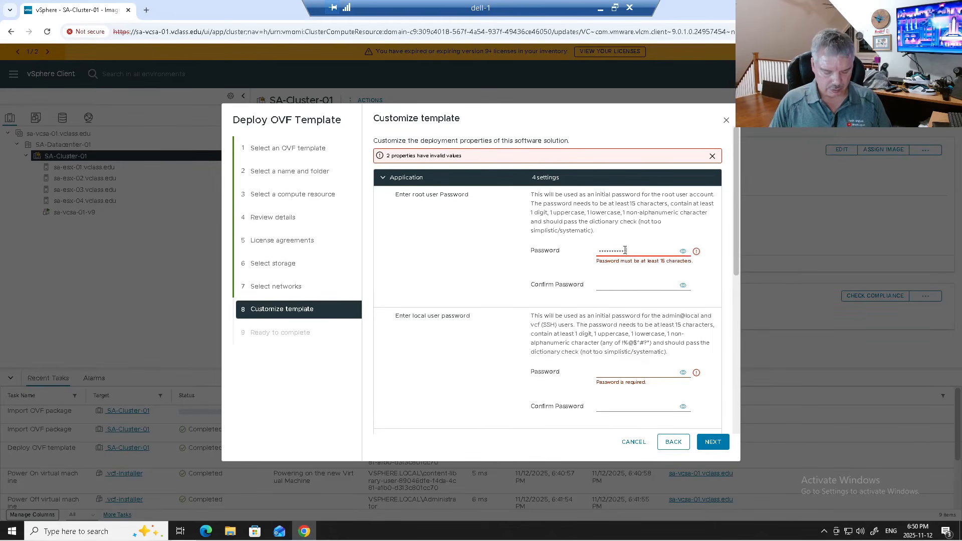
{"action": "type", "text": "1!"}
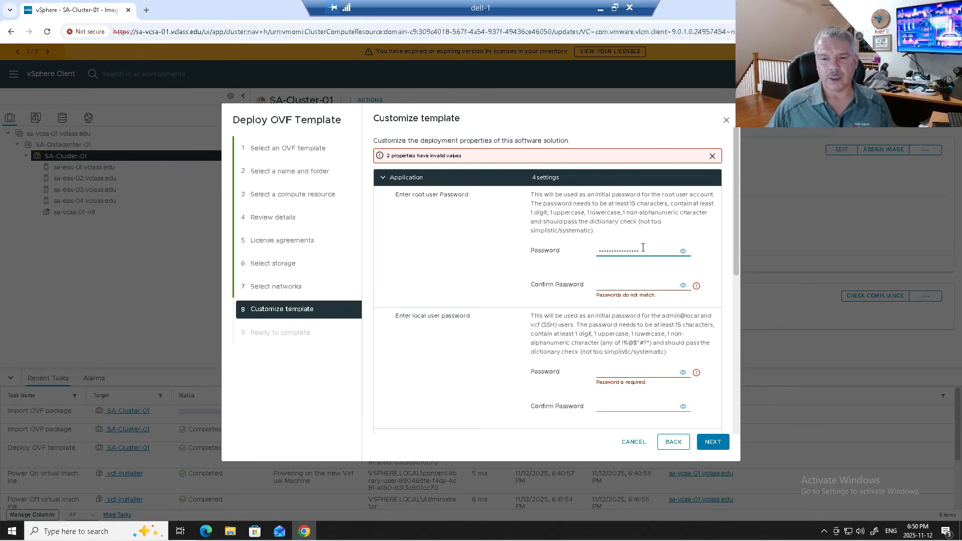
{"action": "left_click", "coordinate": [683, 252]}
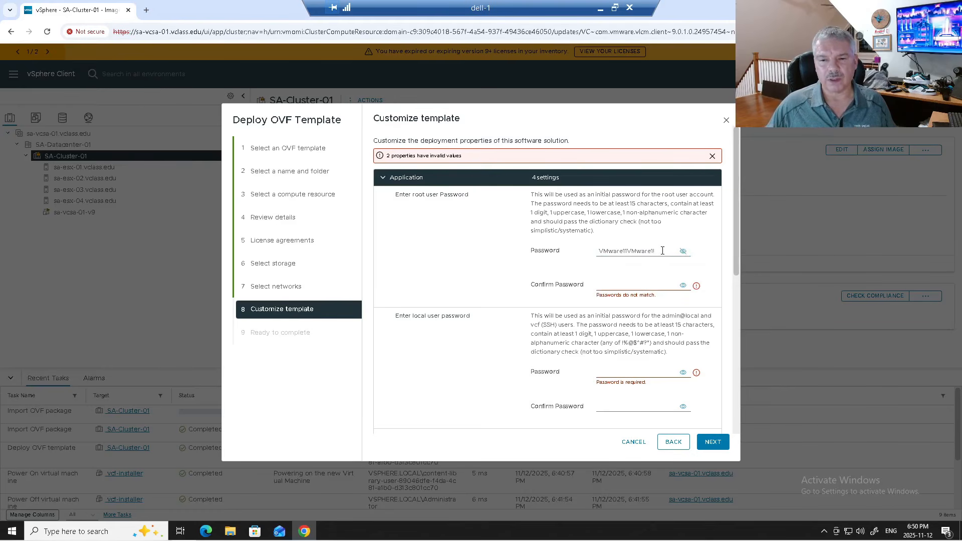
{"action": "left_click_drag", "start_coordinate": [666, 252], "coordinate": [572, 253]}
{"action": "key", "text": "ctrl+c"}
{"action": "left_click", "coordinate": [629, 285]}
{"action": "key", "text": "ctrl+v"}
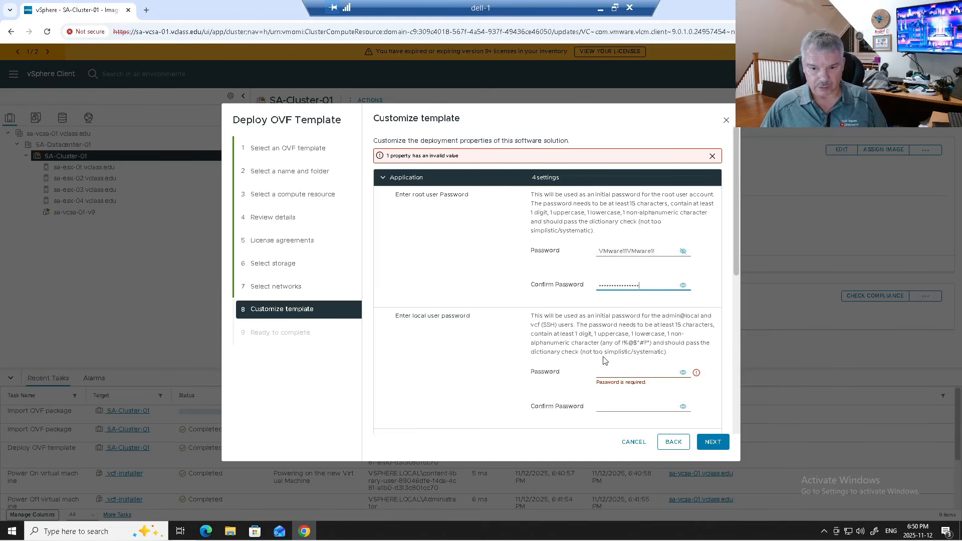
{"action": "key", "text": "ctrl+v"}
{"action": "left_click", "coordinate": [601, 406]}
{"action": "key", "text": "ctrl+v"}
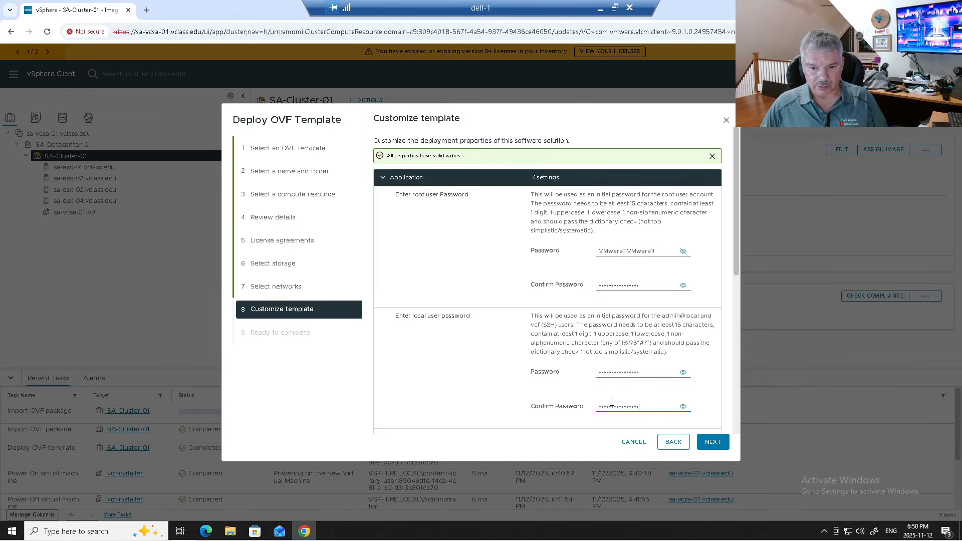
{"action": "scroll", "coordinate": [581, 368], "scroll_direction": "down", "scroll_amount": 3}
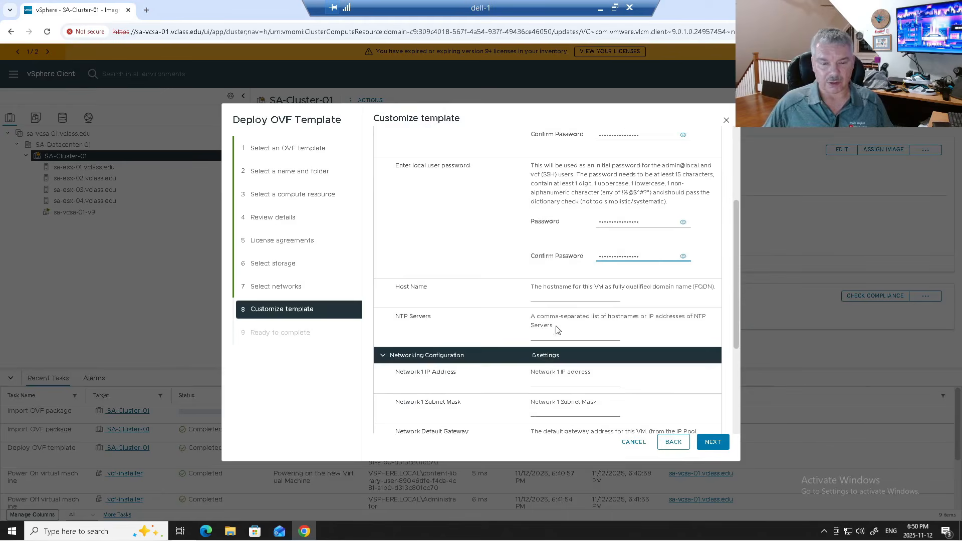
- Set host name sa-sddcmgr.vclass.edu and NTP servers to ca.pool.ntp.org
{"action": "left_click", "coordinate": [543, 297]}
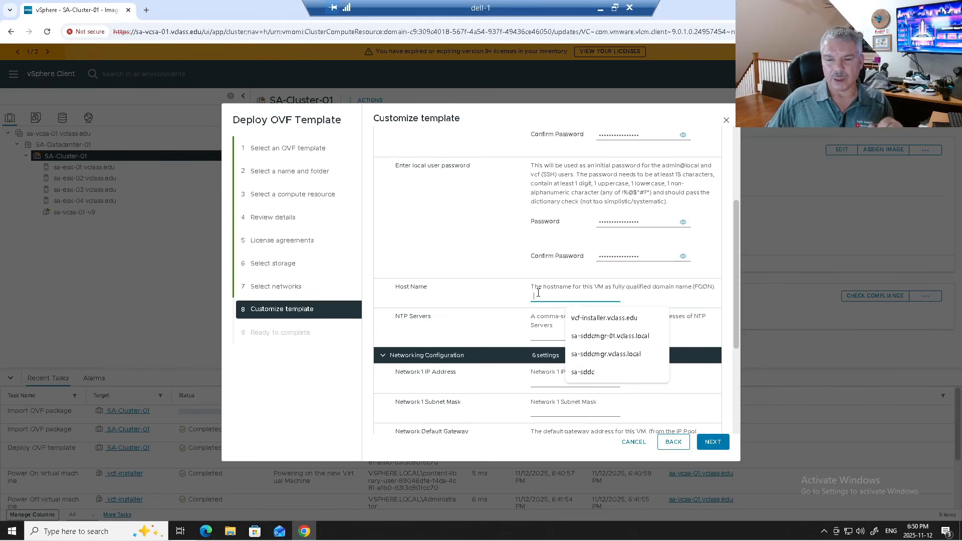
{"action": "left_click", "coordinate": [598, 359]}
{"action": "double_click", "coordinate": [597, 296]}
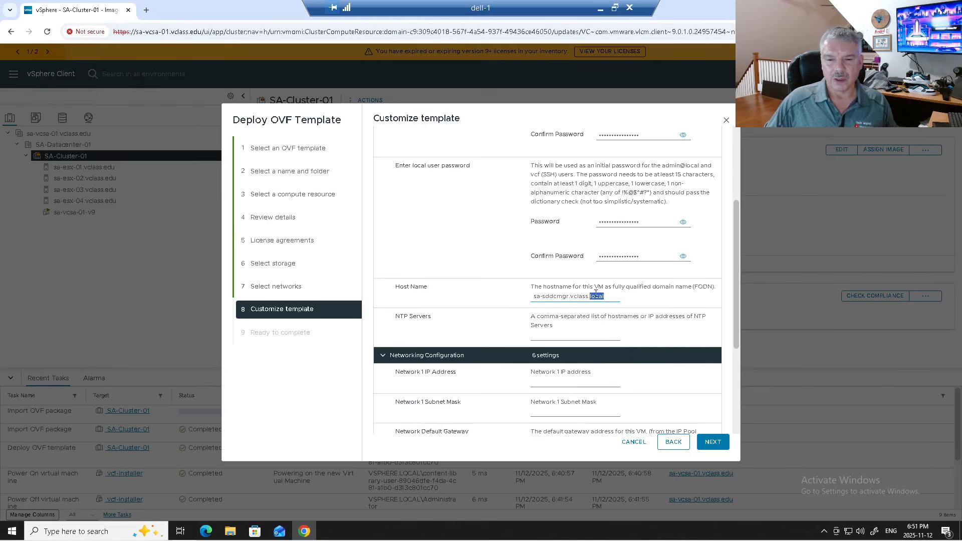
{"action": "type", "text": "edu"}
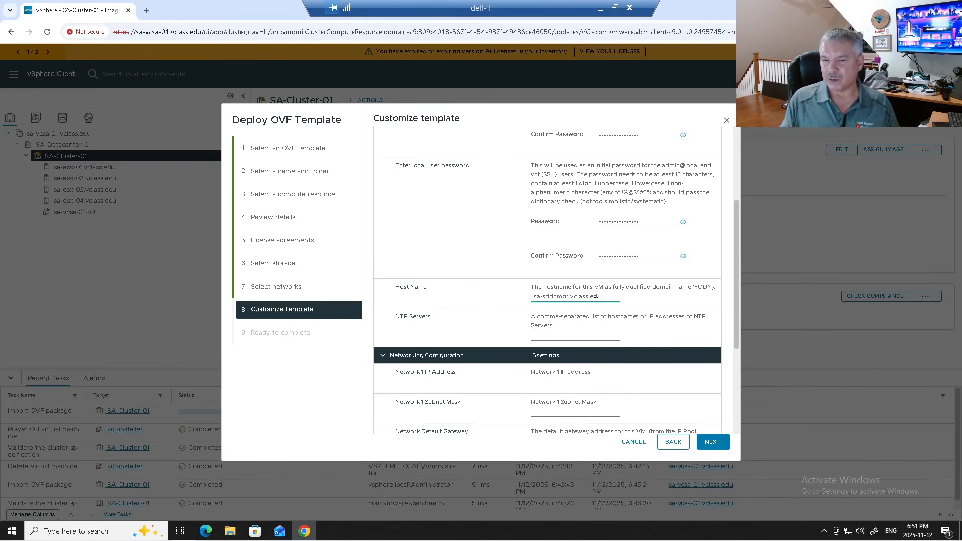
{"action": "left_click", "coordinate": [565, 334]}
{"action": "left_click", "coordinate": [592, 362]}
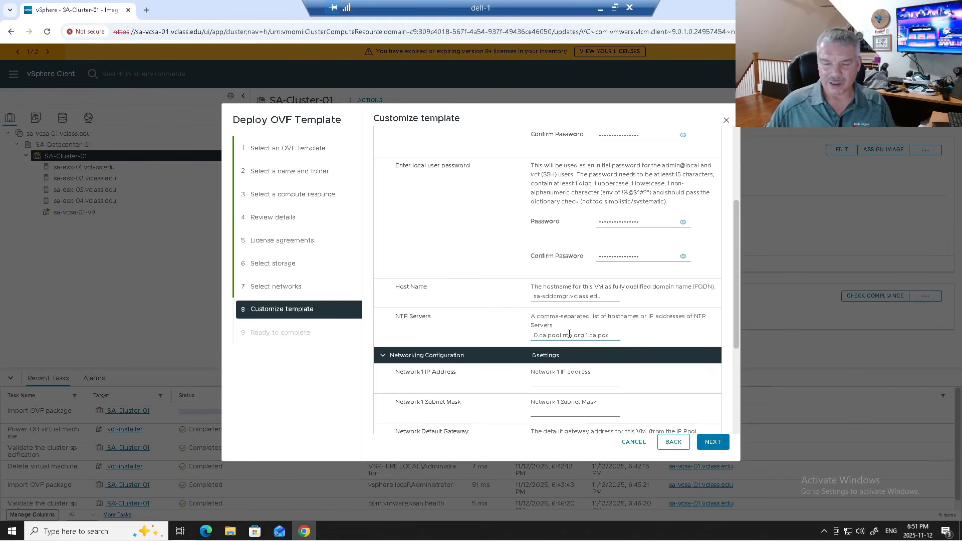
- Set IP 172.20.10.160, subnet mask 255.255.255.0 and default gateway 172.20.10.10
{"action": "left_click", "coordinate": [557, 384]}
{"action": "left_click", "coordinate": [583, 409]}
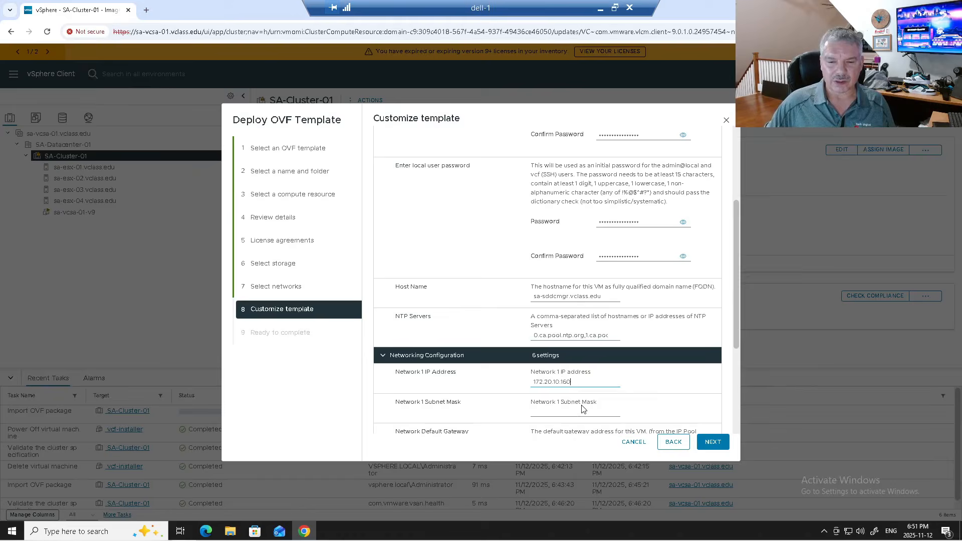
{"action": "scroll", "coordinate": [555, 392], "scroll_direction": "down", "scroll_amount": 2}
{"action": "left_click", "coordinate": [544, 311]}
{"action": "left_click", "coordinate": [570, 340]}
{"action": "left_click", "coordinate": [557, 357]}
{"action": "left_click", "coordinate": [580, 382]}
- Set DNS domain and search path to vclass.edu and DNS server 172.20.10.11
{"action": "left_click", "coordinate": [555, 394]}
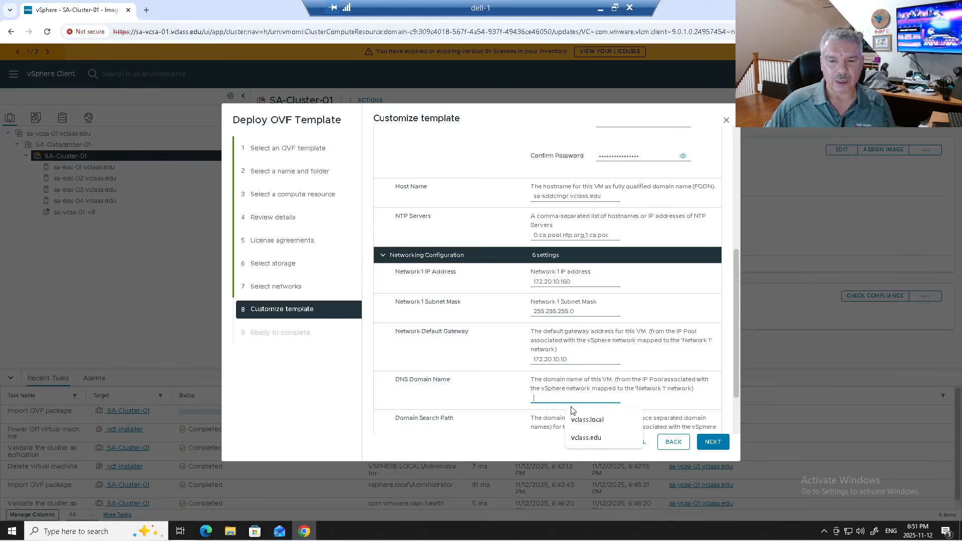
{"action": "left_click", "coordinate": [586, 438]}
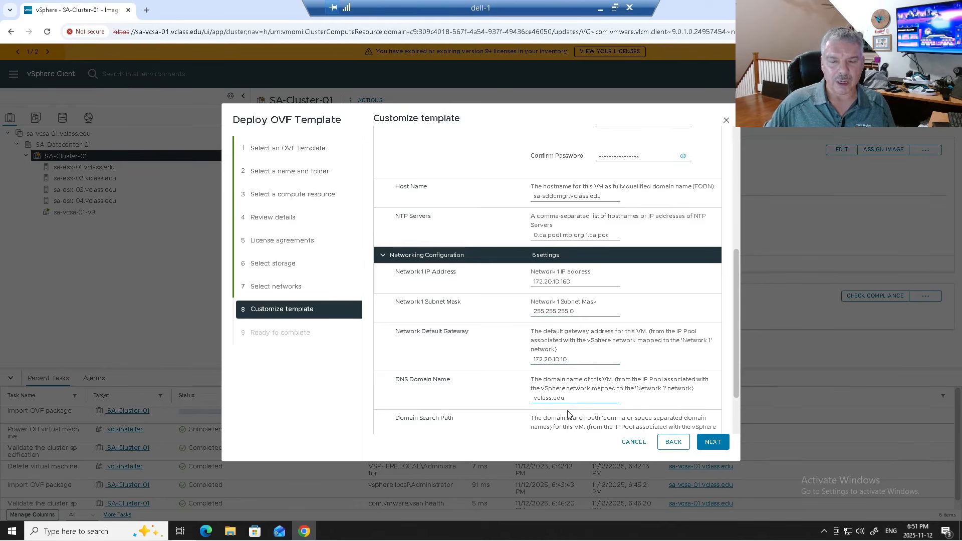
{"action": "scroll", "coordinate": [570, 416], "scroll_direction": "down", "scroll_amount": 2}
{"action": "left_click", "coordinate": [555, 376]}
{"action": "left_click", "coordinate": [587, 414]}
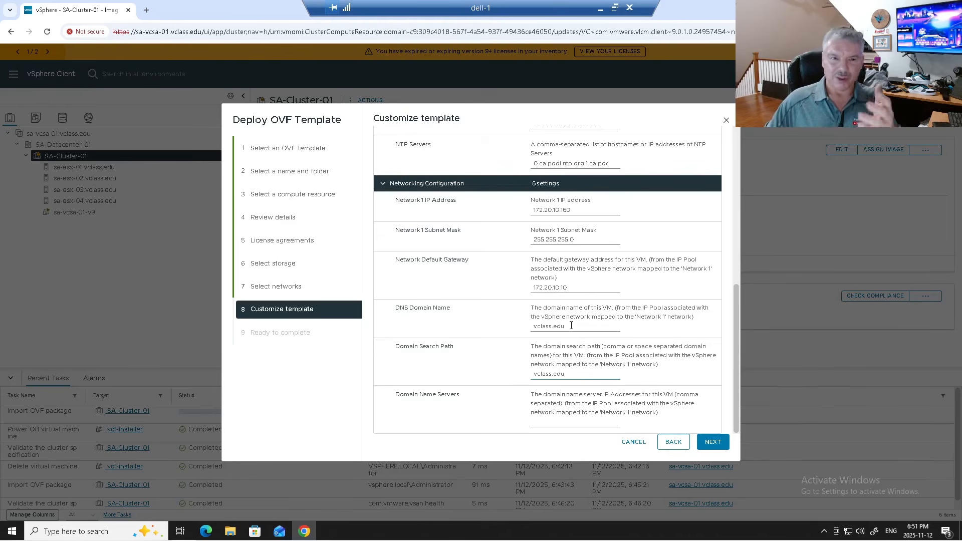
{"action": "left_click", "coordinate": [562, 422]}
{"action": "left_click", "coordinate": [579, 460]}
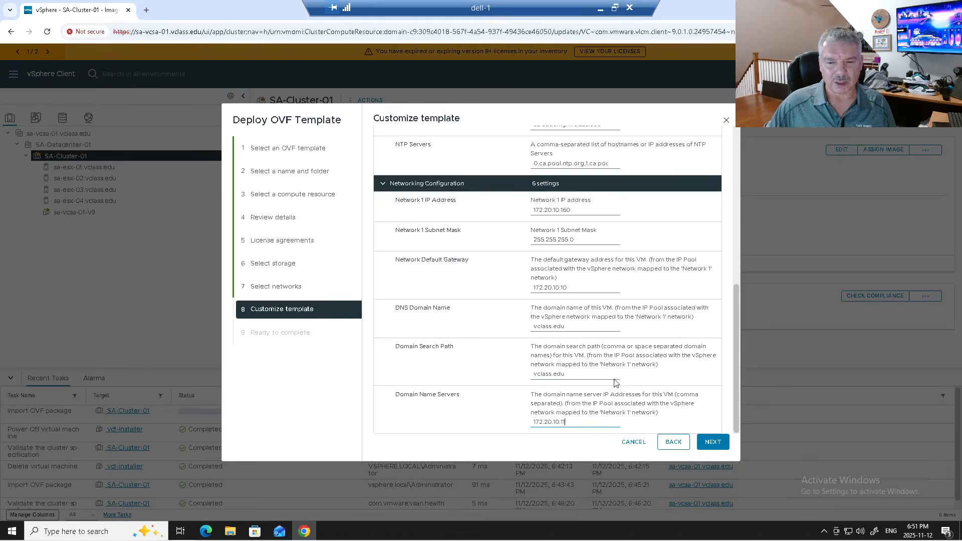
{"action": "scroll", "coordinate": [637, 373], "scroll_direction": "up", "scroll_amount": 3}
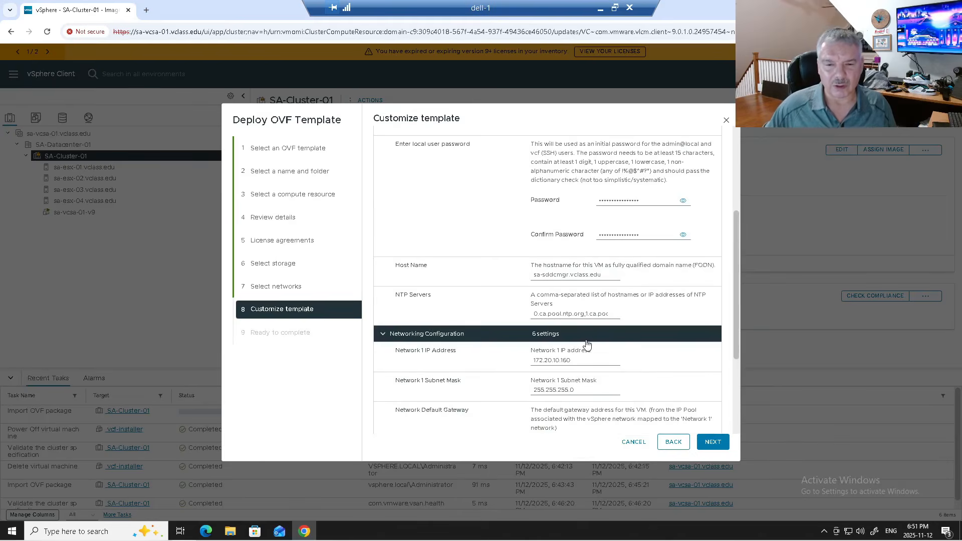
{"action": "scroll", "coordinate": [586, 346], "scroll_direction": "up", "scroll_amount": 1}
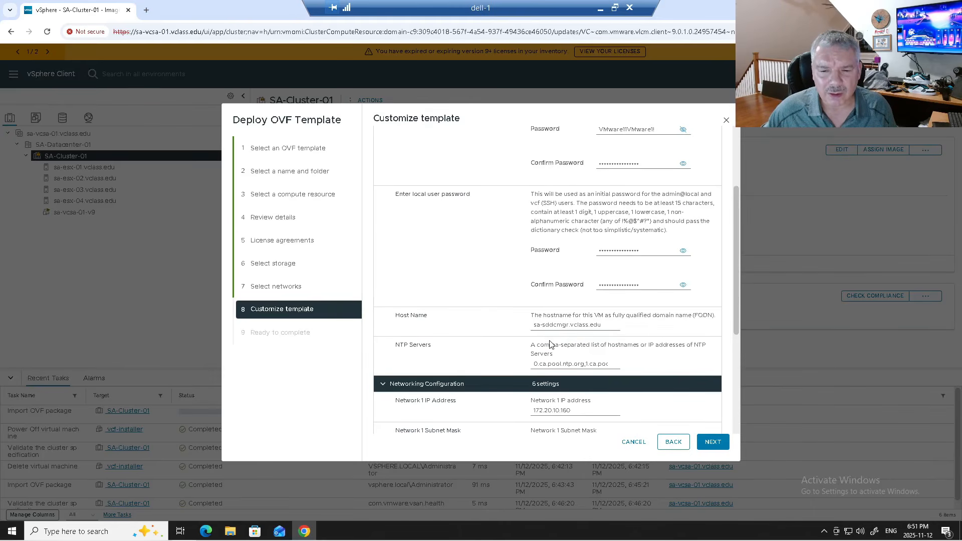
{"action": "scroll", "coordinate": [629, 365], "scroll_direction": "down", "scroll_amount": 4}
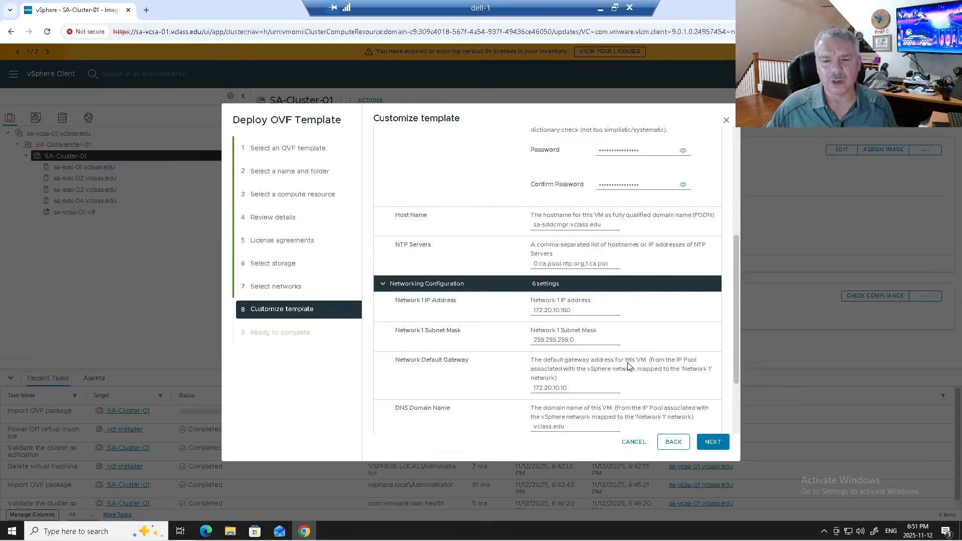
{"action": "left_click", "coordinate": [697, 442]}
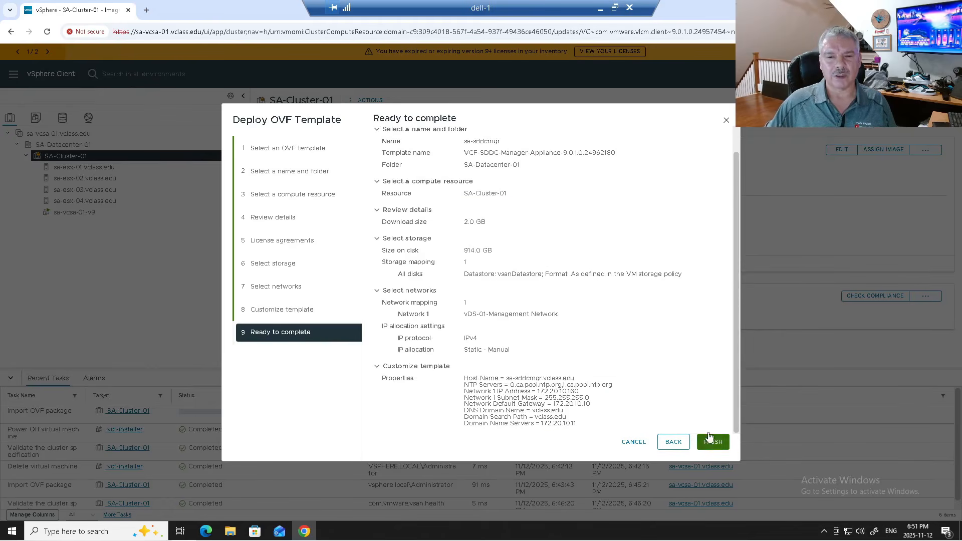
- Finish the wizard to begin deploying the sa-sddcmgr appliance
{"action": "left_click", "coordinate": [712, 442]}
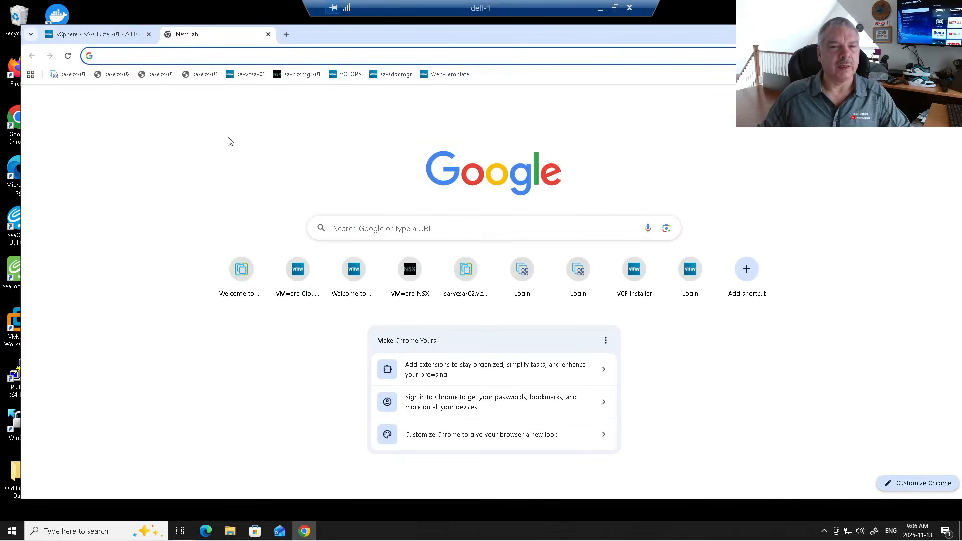
- Open the sa-sddcmgr VCF Installer page and log in as admin@local with its password
{"action": "left_click", "coordinate": [393, 74]}
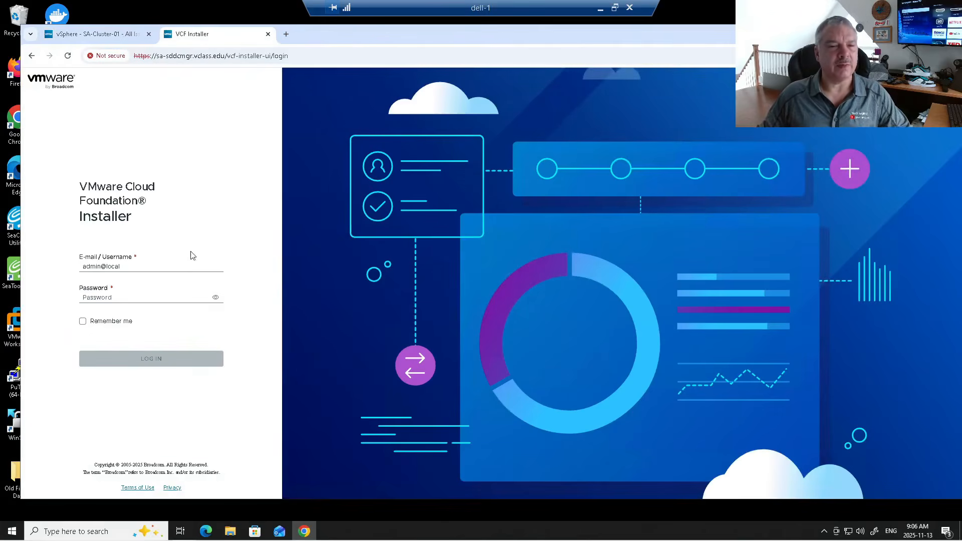
{"action": "left_click", "coordinate": [133, 300]}
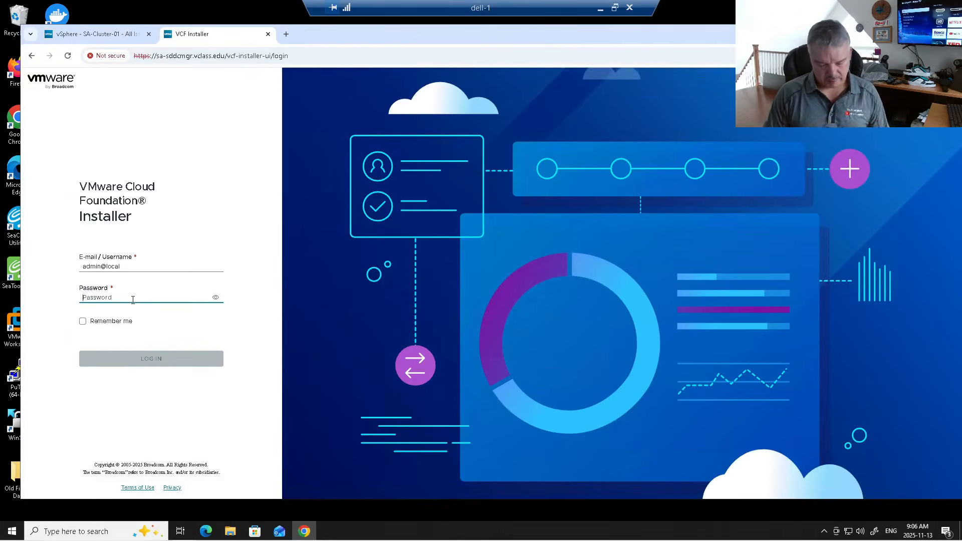
{"action": "type", "text": "••"}
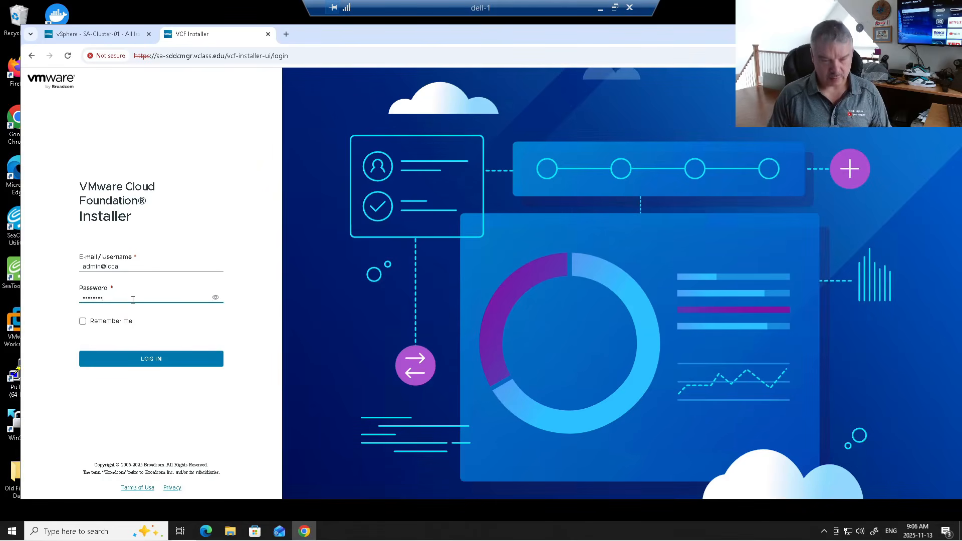
{"action": "key", "text": "BackSpace"}
{"action": "type", "text": "•••"}
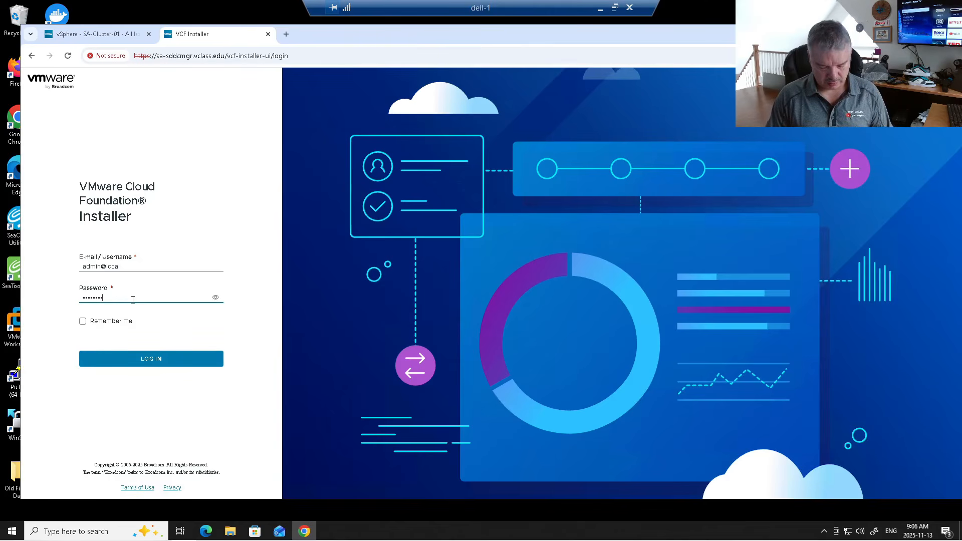
{"action": "key", "text": "Return"}
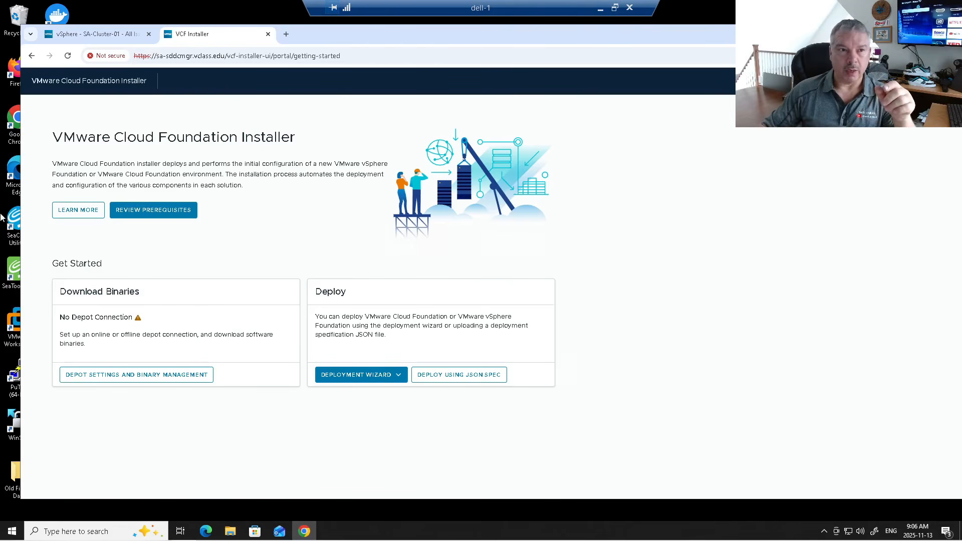
- Glance at the vSphere tab, then open Depot Settings and Binary Management in VCF Installer
{"action": "left_click", "coordinate": [83, 35]}
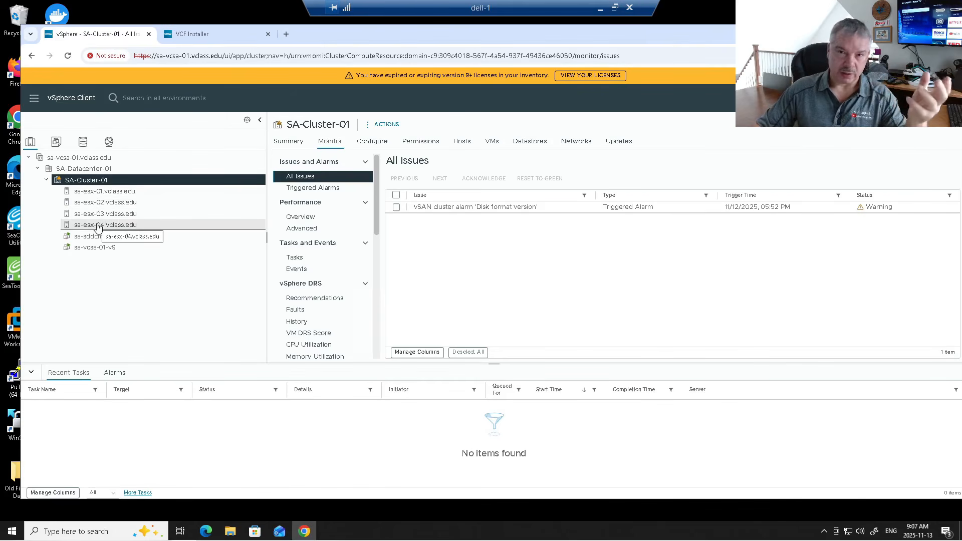
{"action": "left_click", "coordinate": [196, 36]}
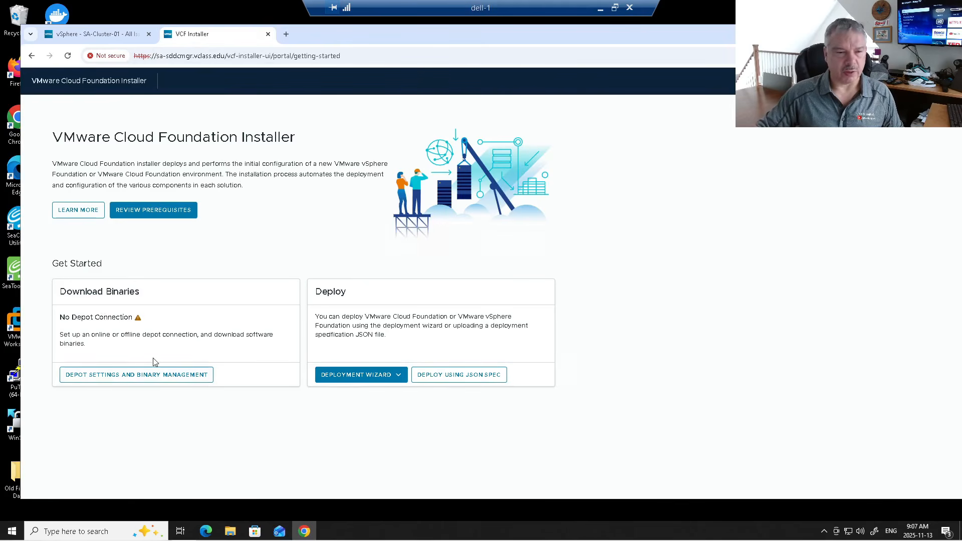
{"action": "left_click", "coordinate": [136, 375]}
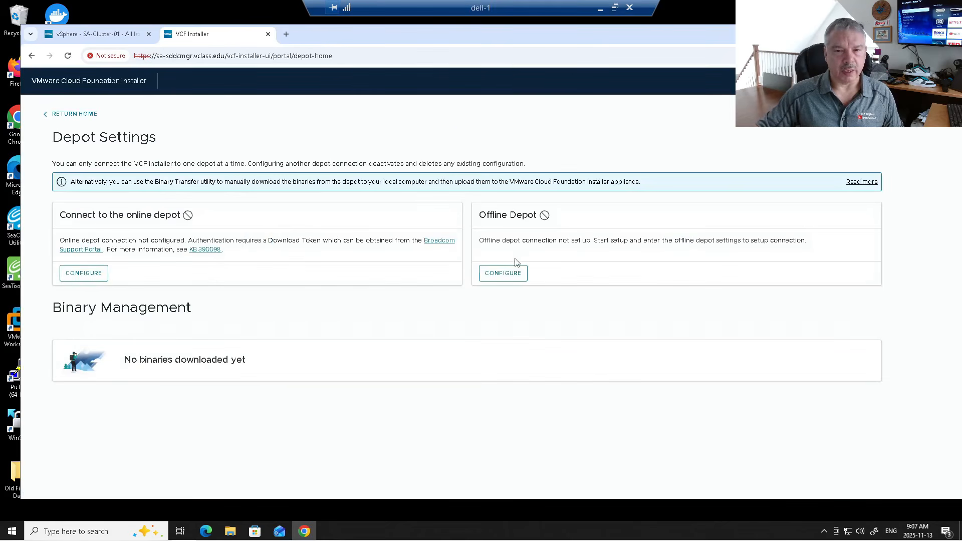
- Connect the offline depot at 172.20.10.35, port 80, with the depot username and password, and check that 9.0.1.0 is listed
{"action": "left_click", "coordinate": [502, 273]}
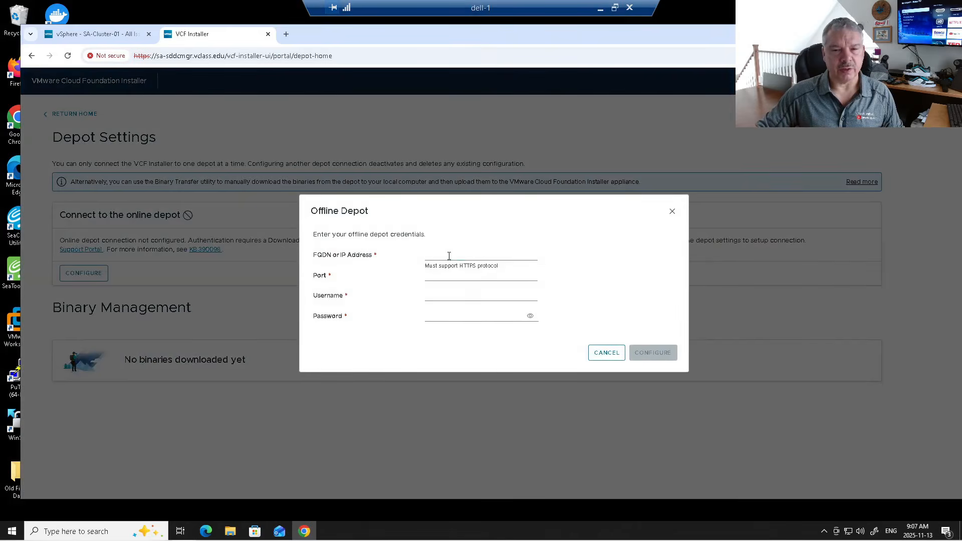
{"action": "left_click", "coordinate": [449, 255]}
{"action": "left_click", "coordinate": [493, 278]}
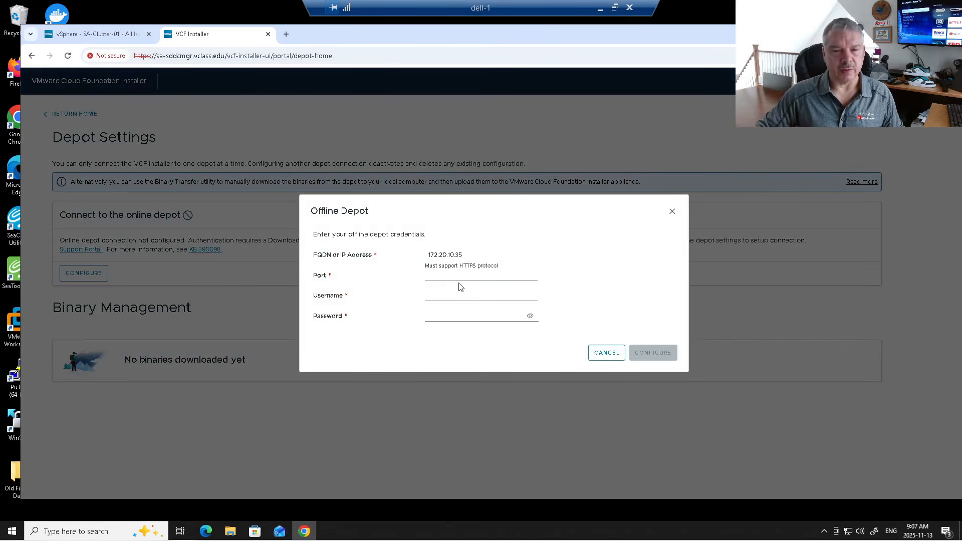
{"action": "left_click", "coordinate": [451, 274]}
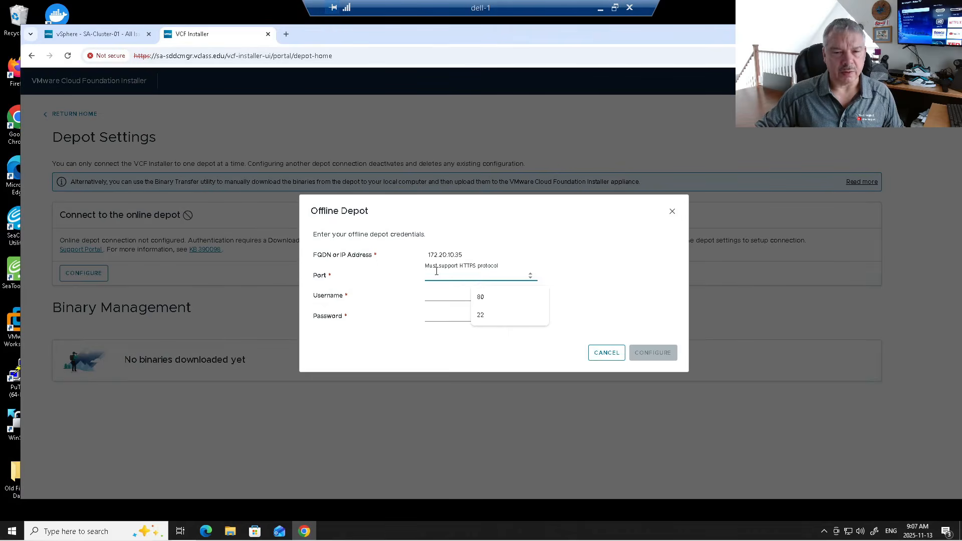
{"action": "left_click", "coordinate": [480, 296]}
{"action": "left_click", "coordinate": [435, 296]}
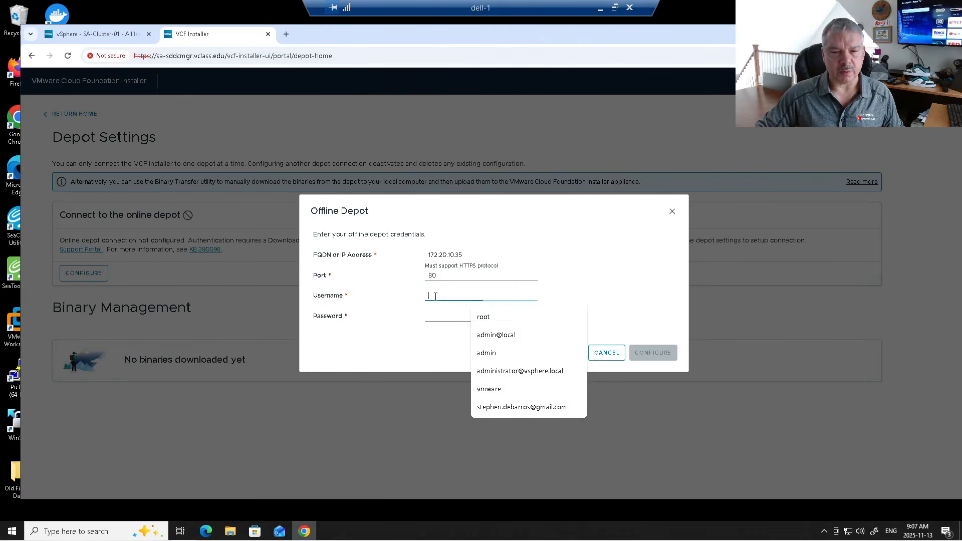
{"action": "left_click", "coordinate": [483, 390]}
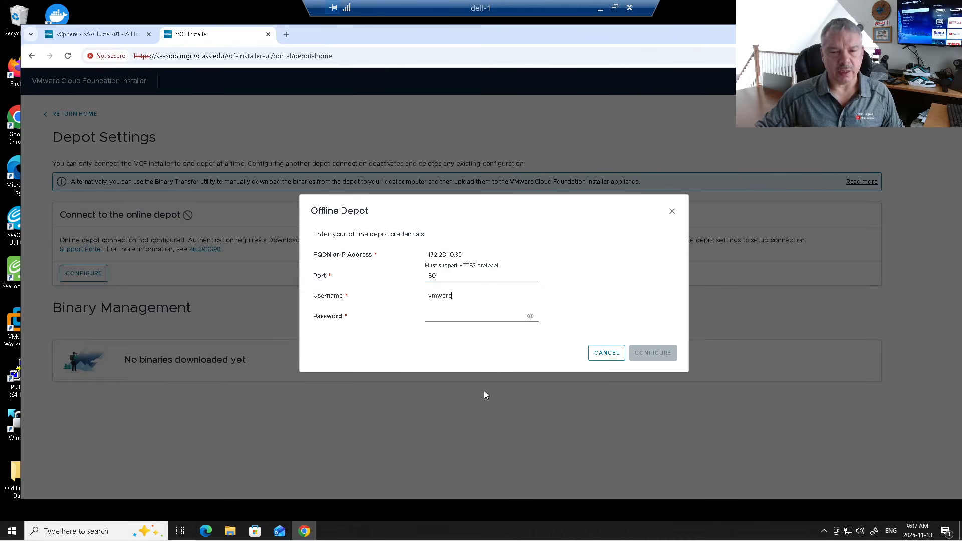
{"action": "left_click", "coordinate": [454, 315]}
{"action": "type", "text": "•••••••••••••"}
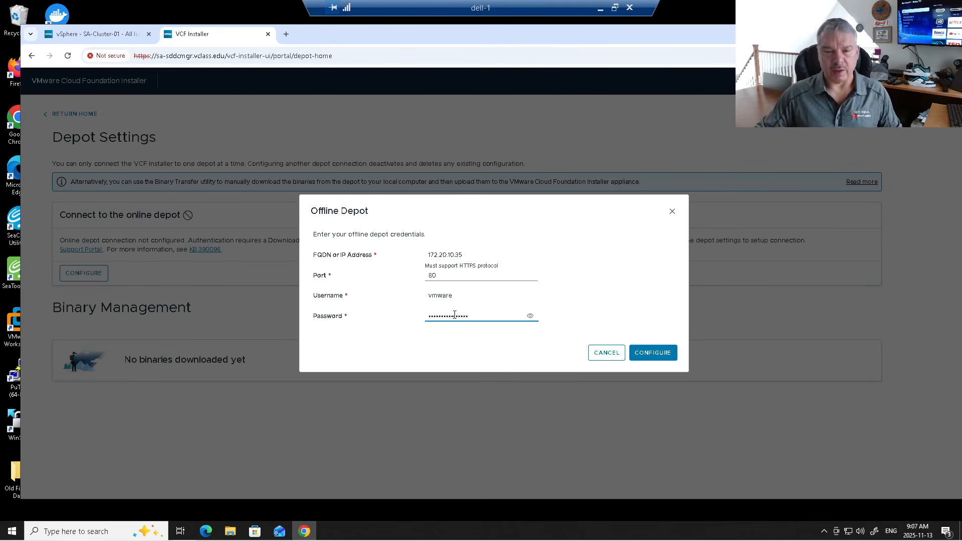
{"action": "left_click", "coordinate": [644, 354]}
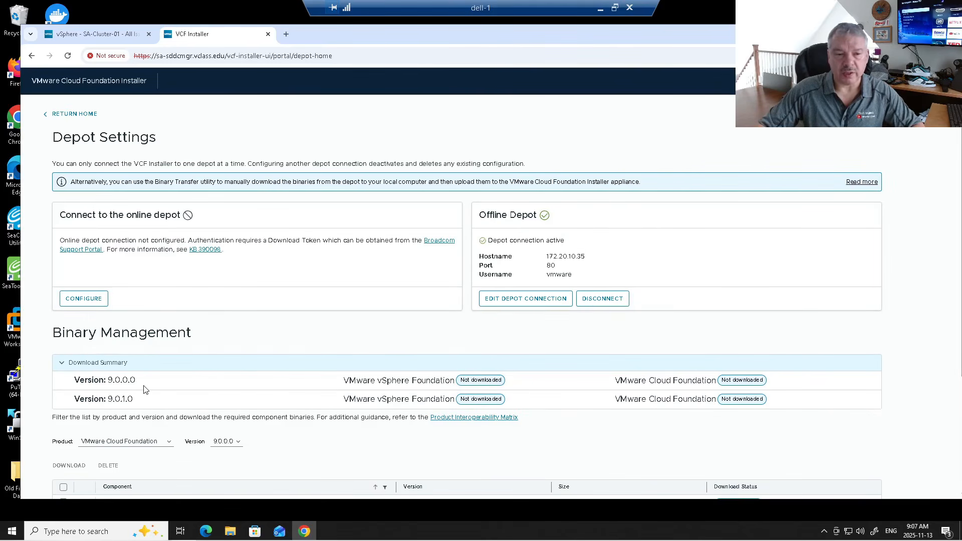
{"action": "left_click_drag", "start_coordinate": [92, 395], "coordinate": [136, 402]}
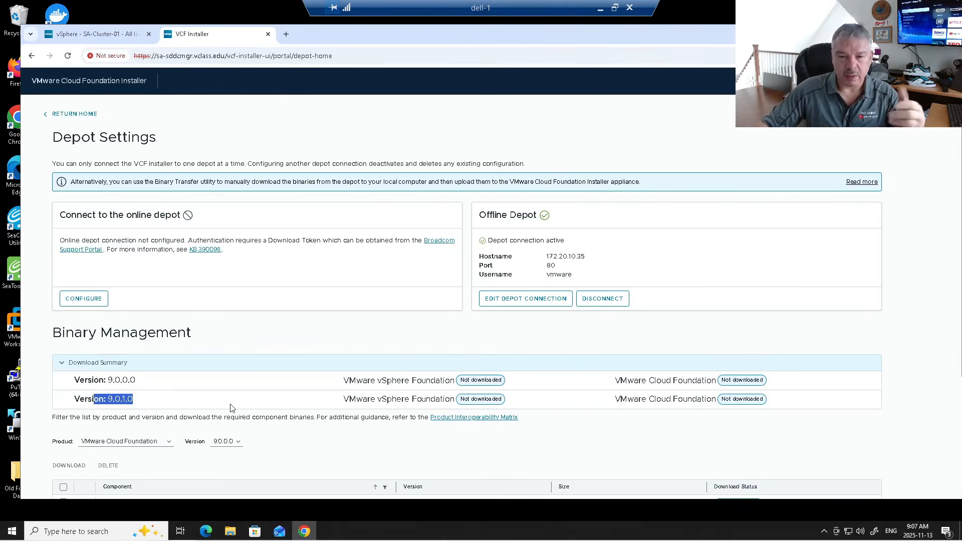
- Filter Binary Management to version 9.0.1.0, select all seven components, and download them
{"action": "scroll", "coordinate": [316, 388], "scroll_direction": "down", "scroll_amount": 3}
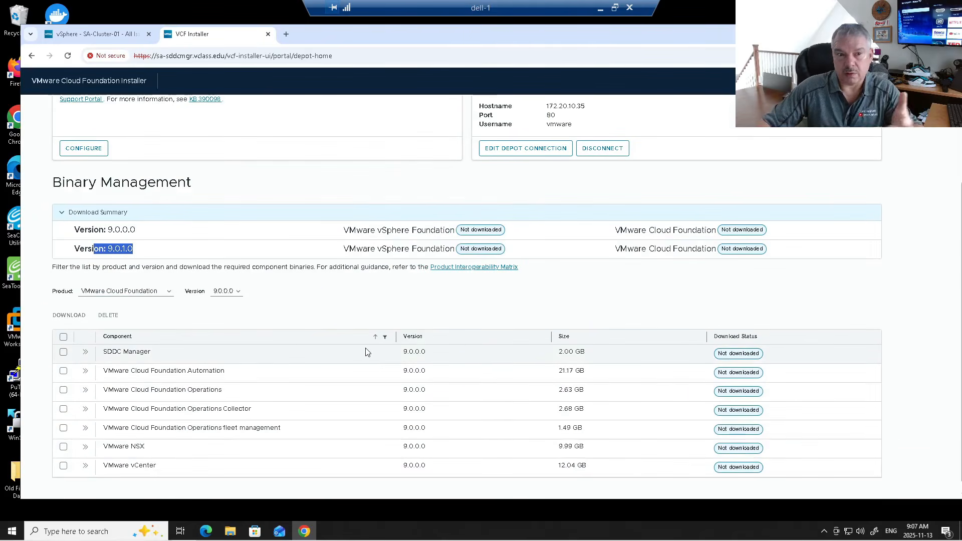
{"action": "left_click", "coordinate": [220, 298]}
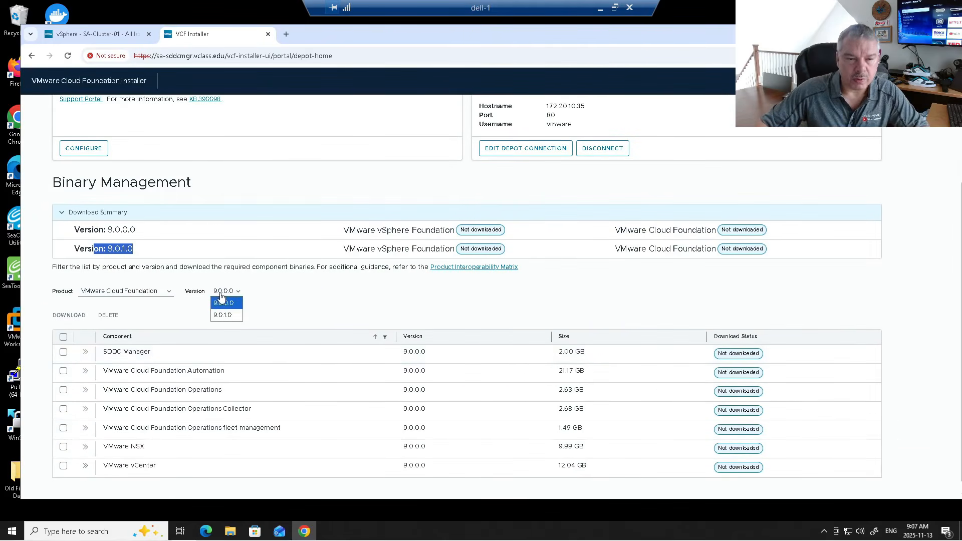
{"action": "left_click", "coordinate": [224, 316]}
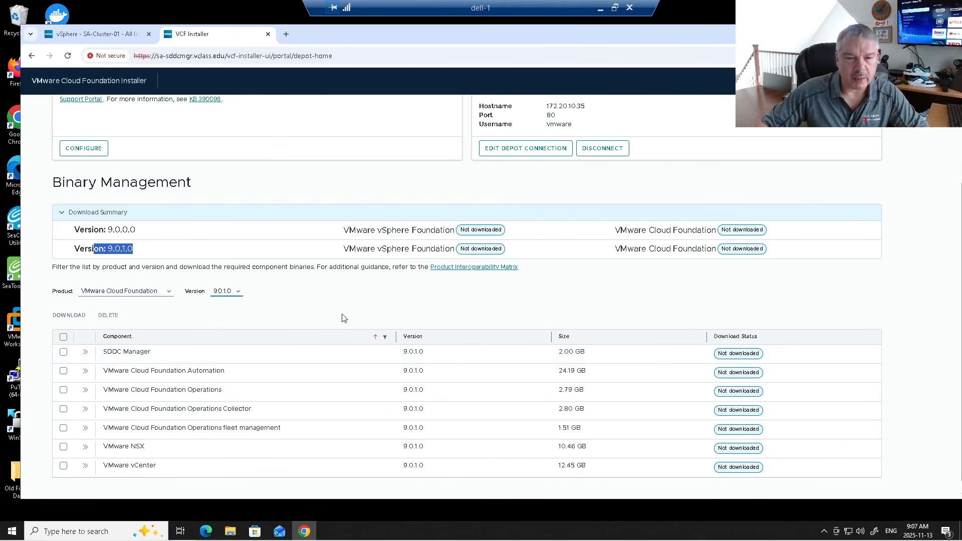
{"action": "scroll", "coordinate": [328, 344], "scroll_direction": "down", "scroll_amount": 1}
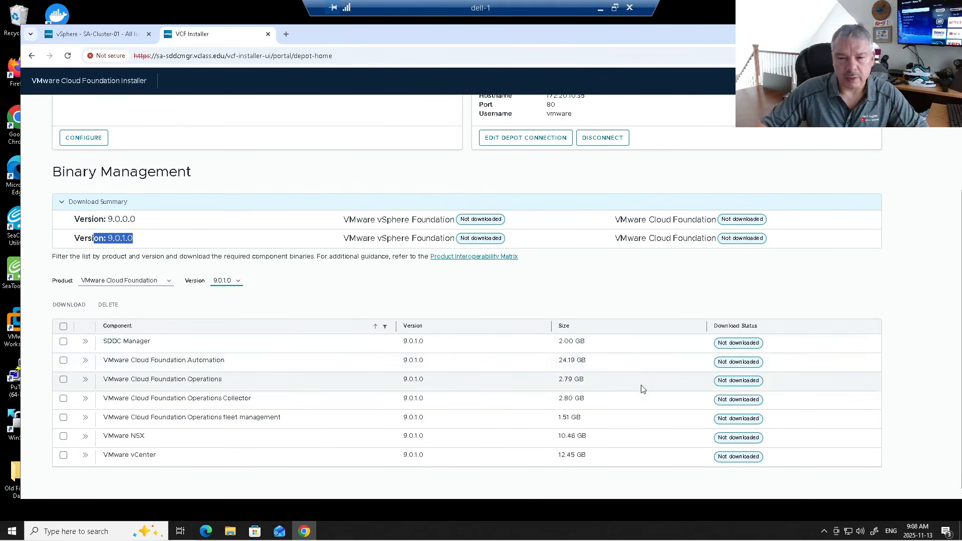
{"action": "left_click", "coordinate": [63, 326]}
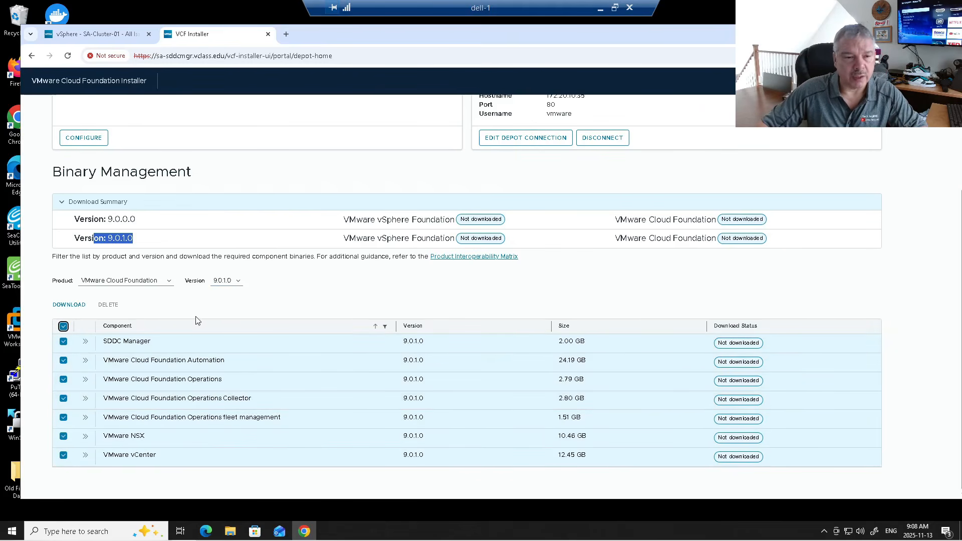
{"action": "left_click", "coordinate": [70, 305]}
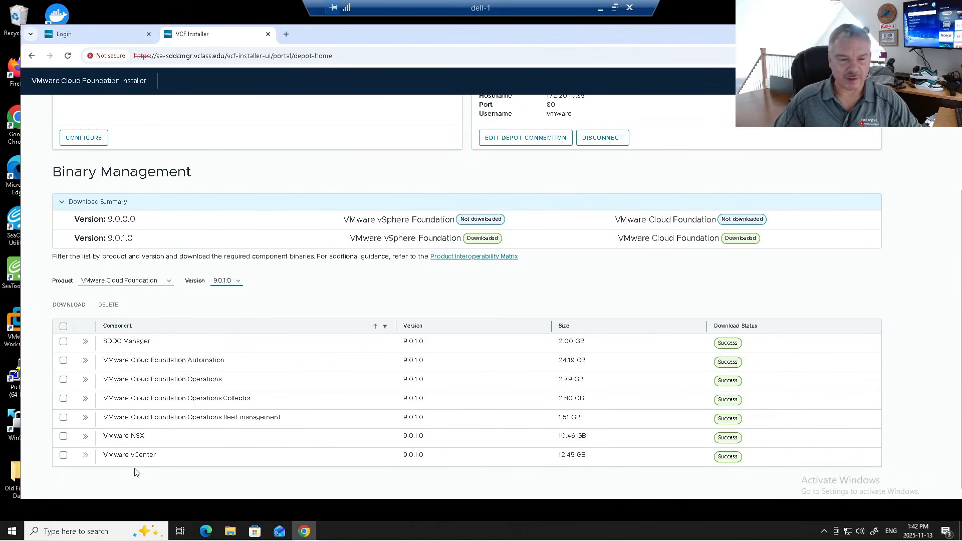
- Tick, then untick, the VMware vCenter and SDDC Manager binaries
{"action": "left_click", "coordinate": [63, 455]}
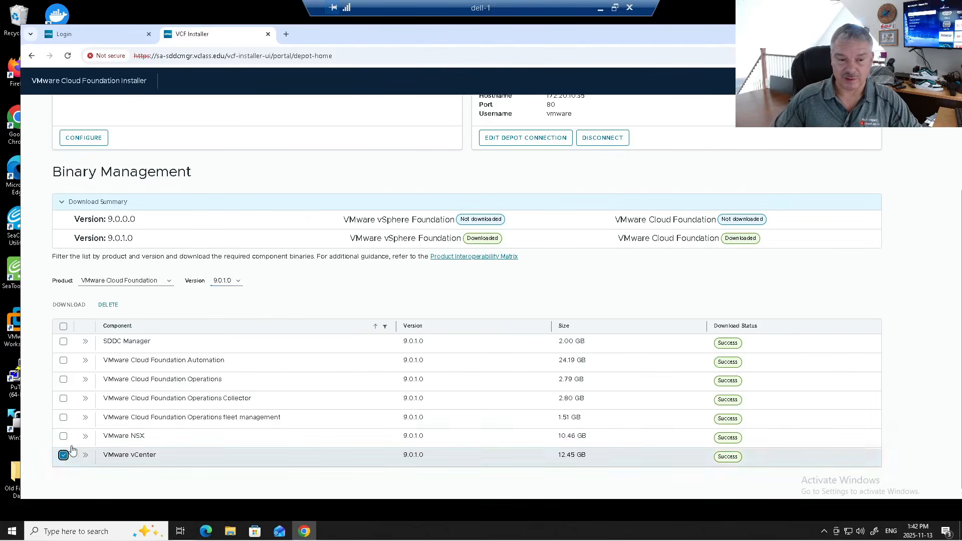
{"action": "left_click", "coordinate": [63, 343]}
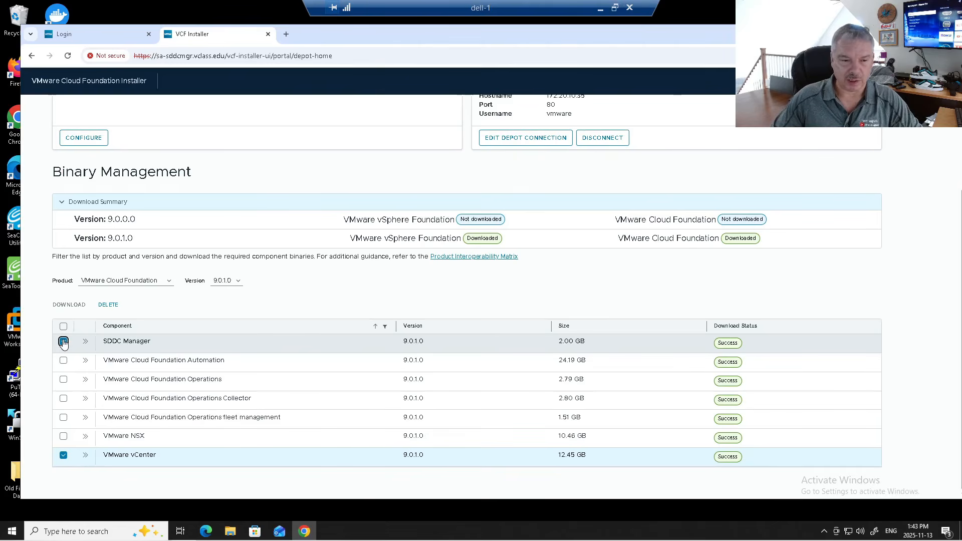
{"action": "left_click", "coordinate": [63, 342]}
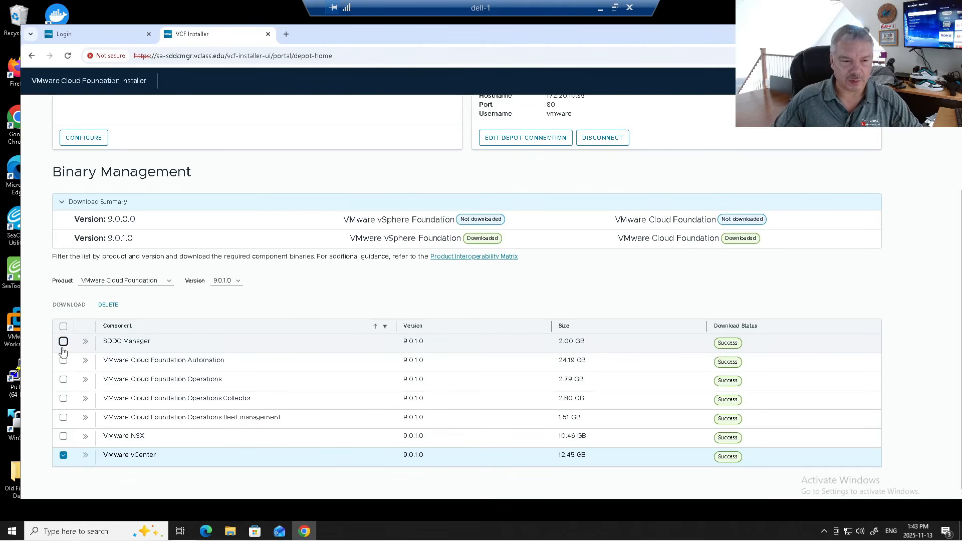
{"action": "left_click", "coordinate": [63, 455]}
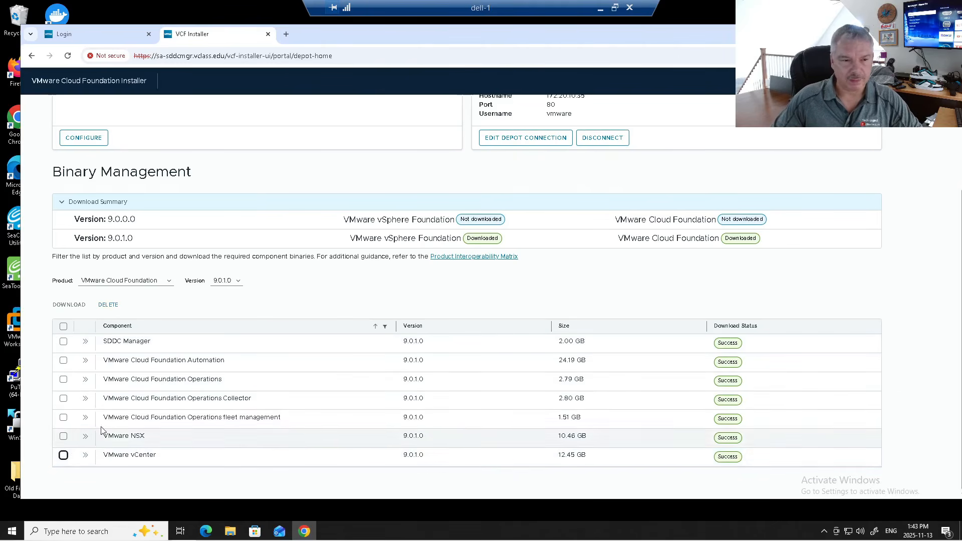
- Return to the installer home page and open the Deployment Wizard dropdown
{"action": "scroll", "coordinate": [248, 322], "scroll_direction": "up", "scroll_amount": 3}
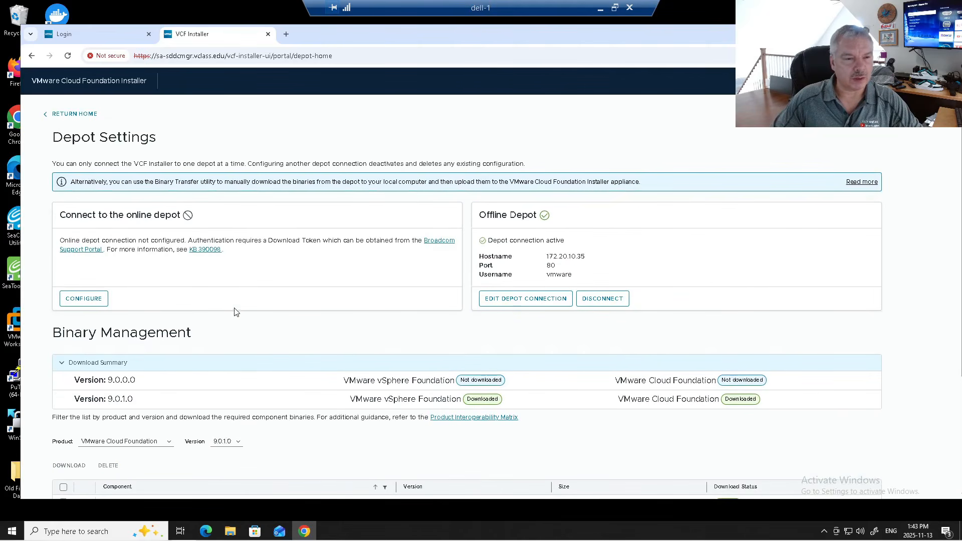
{"action": "left_click", "coordinate": [71, 114]}
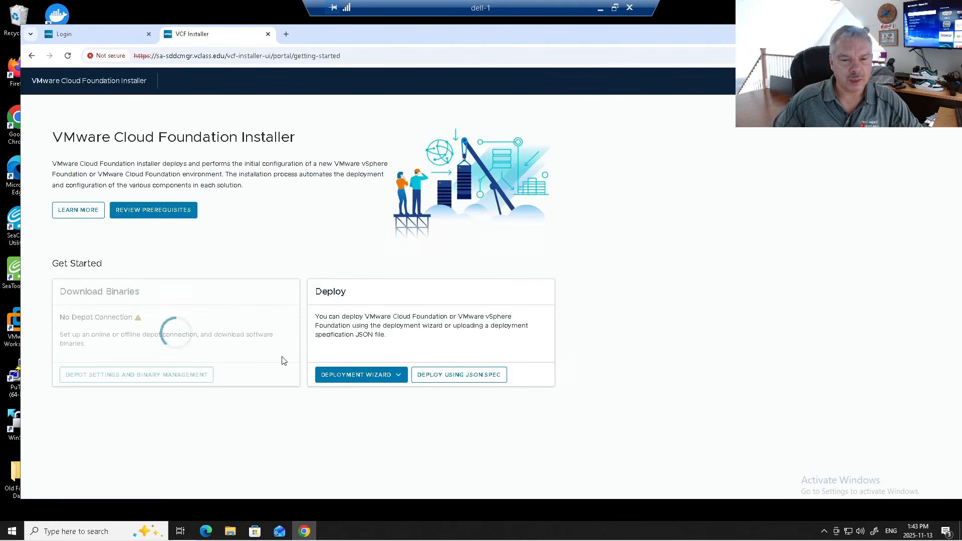
{"action": "left_click", "coordinate": [379, 422]}
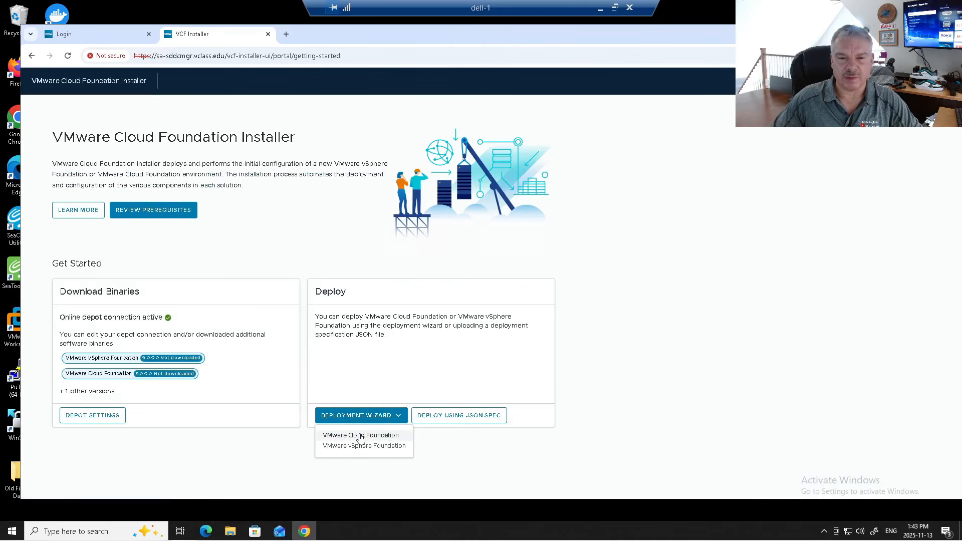
- Deploy a new VMware Cloud Foundation fleet, reusing the existing vCenter as the management vCenter
{"action": "left_click", "coordinate": [361, 436]}
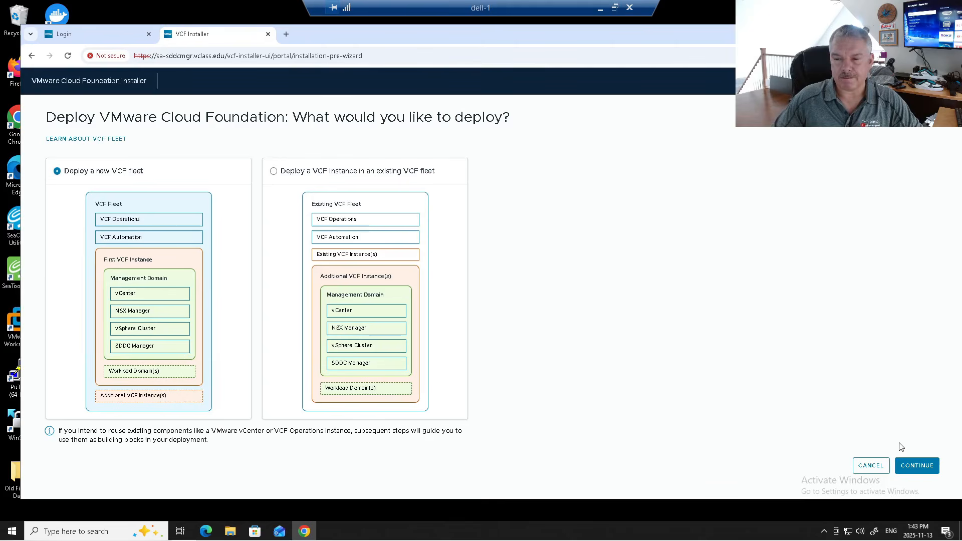
{"action": "left_click", "coordinate": [918, 466]}
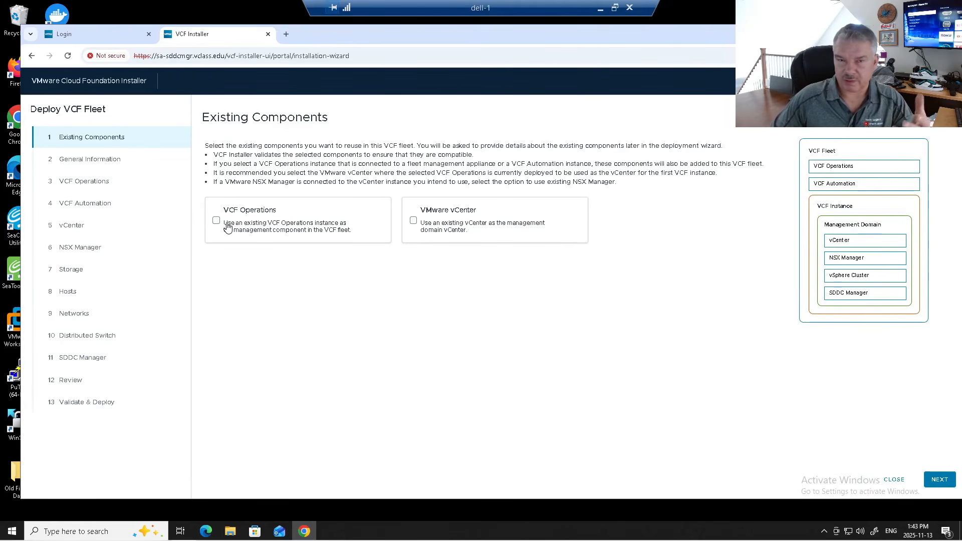
{"action": "left_click", "coordinate": [413, 222]}
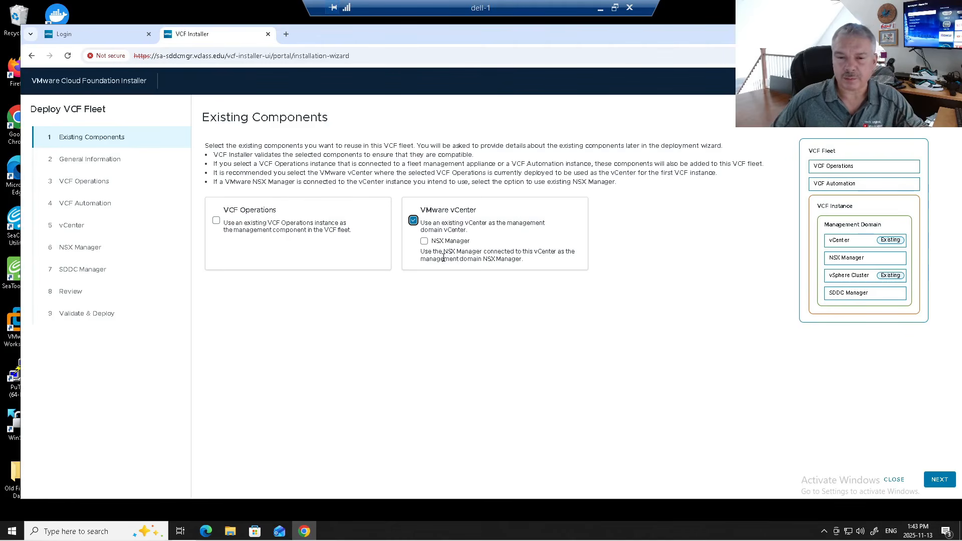
{"action": "left_click_drag", "start_coordinate": [444, 253], "coordinate": [512, 260]}
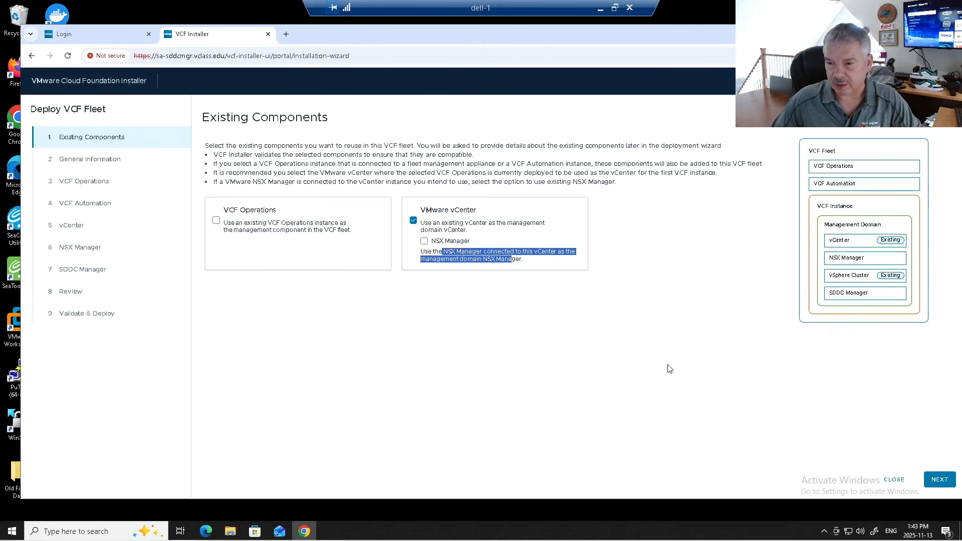
{"action": "left_click", "coordinate": [856, 266]}
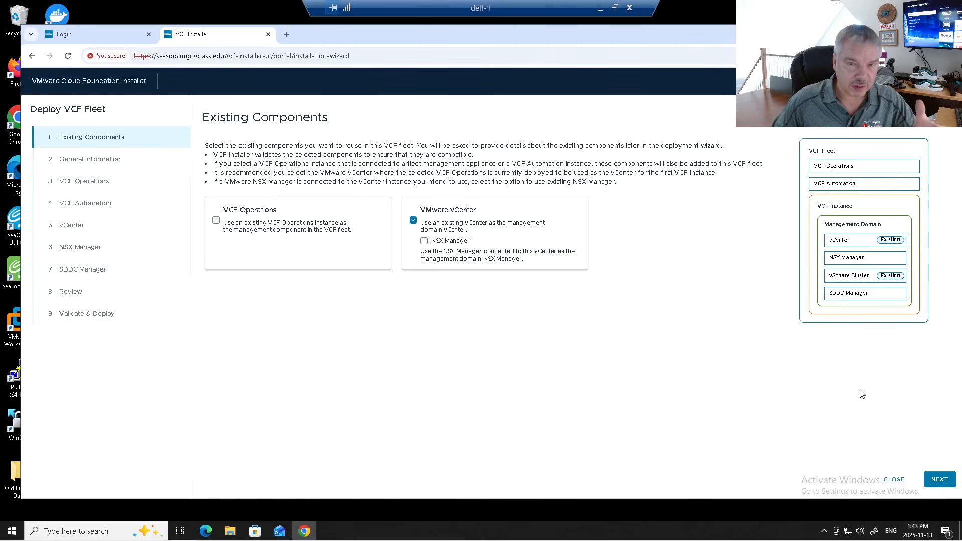
{"action": "left_click", "coordinate": [940, 480]}
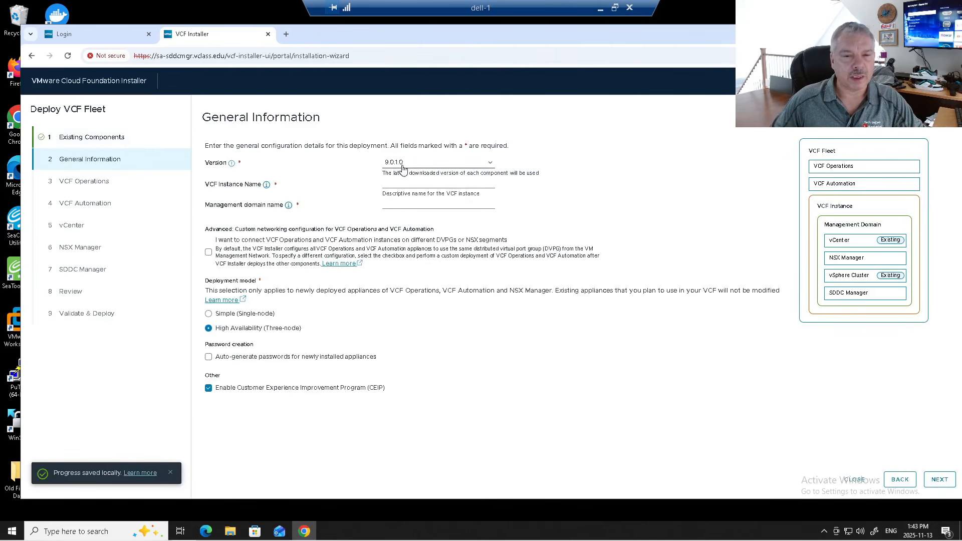
- Name the VCF instance MYVCF and the management domain MGMT-Domain
{"action": "left_click", "coordinate": [416, 182]}
{"action": "left_click", "coordinate": [461, 224]}
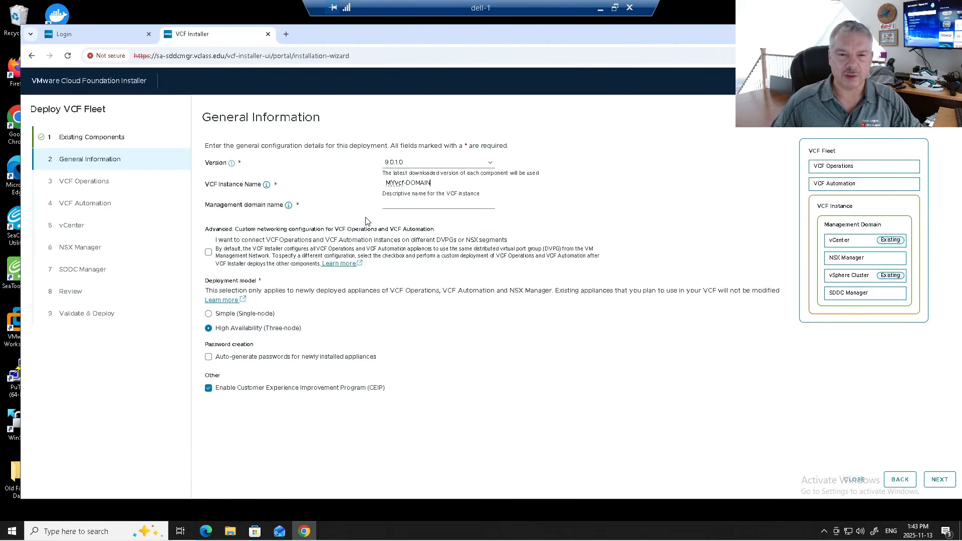
{"action": "double_click", "coordinate": [424, 183]}
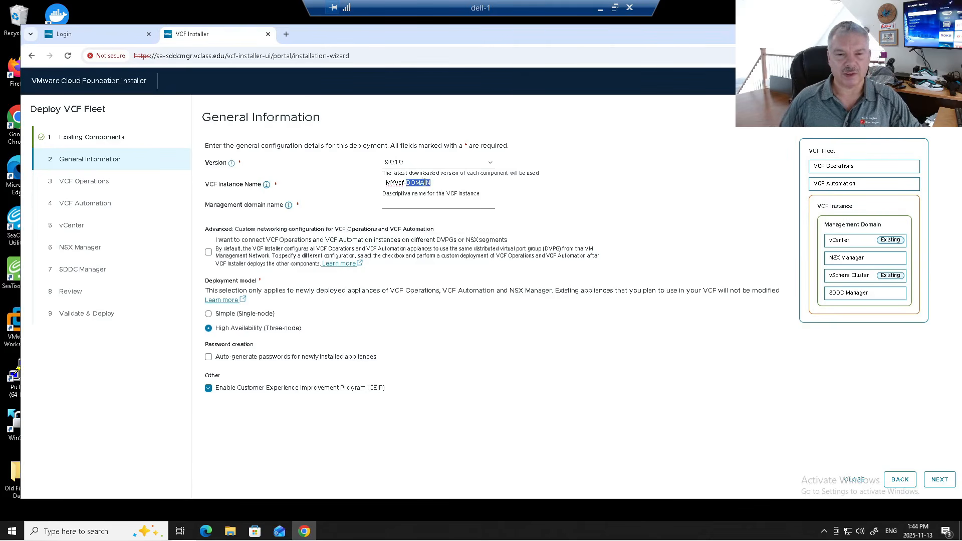
{"action": "key", "text": "BackSpace"}
{"action": "key", "text": "BackSpace"}
{"action": "key", "text": "BackSpace"}
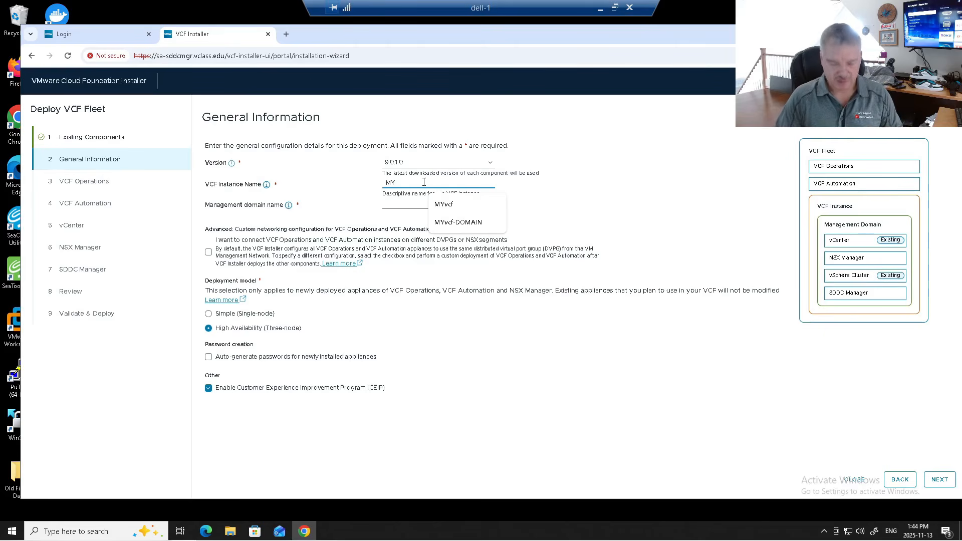
{"action": "type", "text": "VCF"}
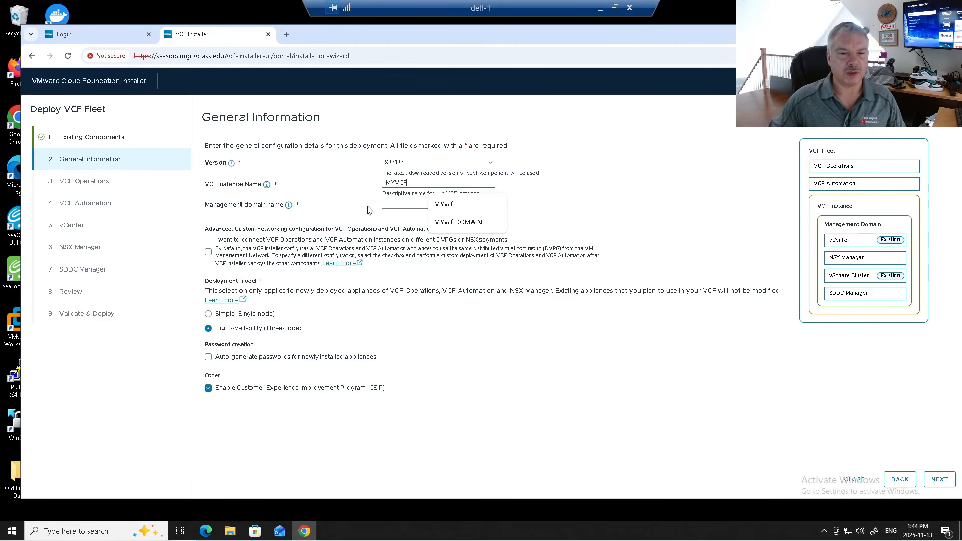
{"action": "left_click", "coordinate": [390, 200]}
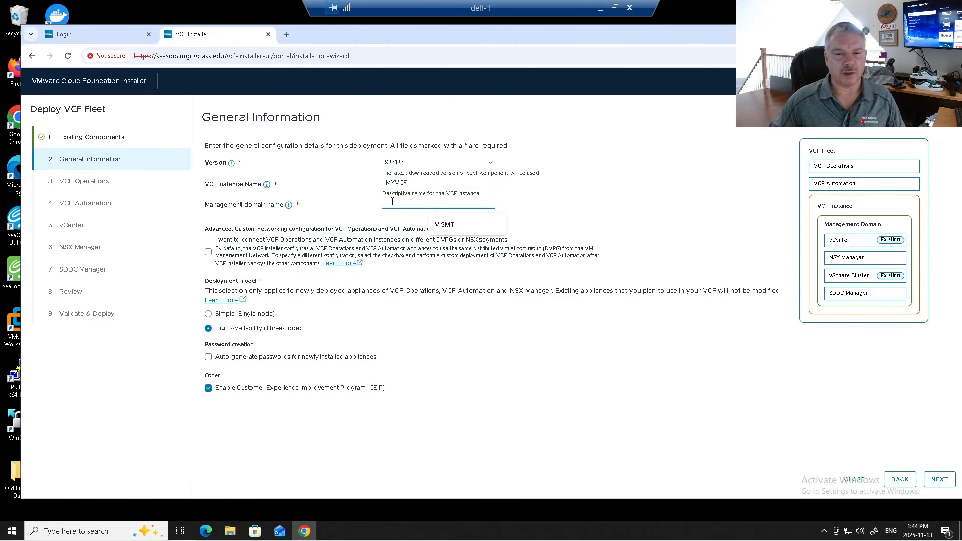
{"action": "left_click", "coordinate": [449, 226]}
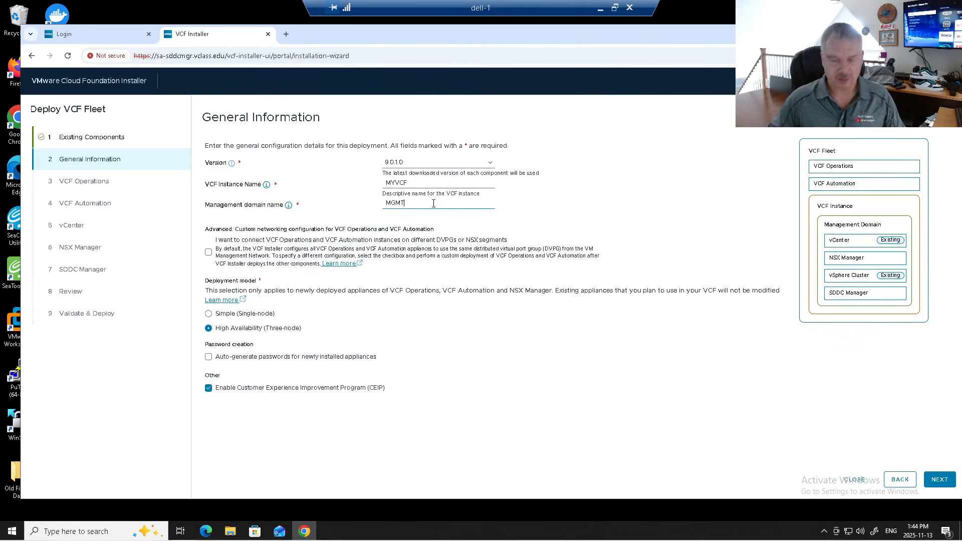
{"action": "type", "text": "-Domain"}
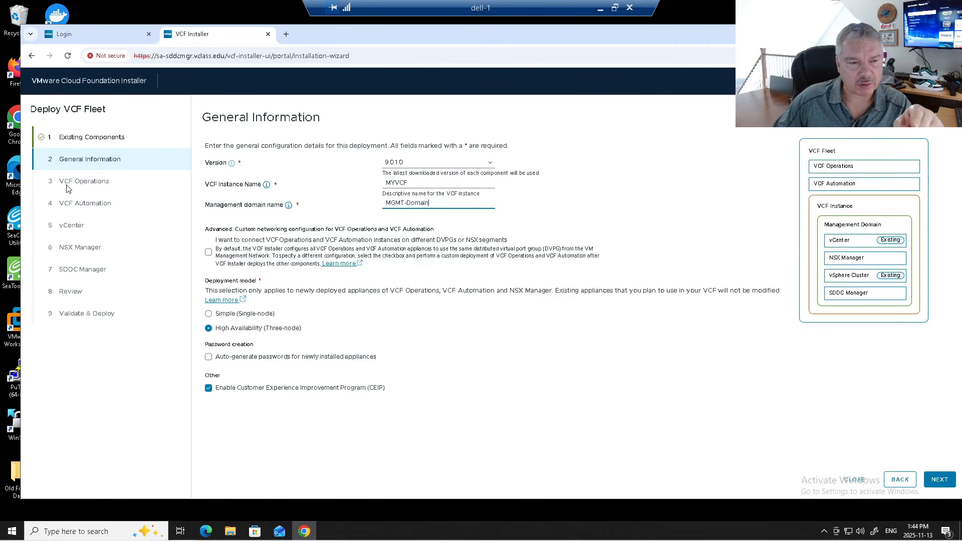
- Enable advanced custom networking for VCF Operations and VCF Automation
{"action": "left_click", "coordinate": [208, 252]}
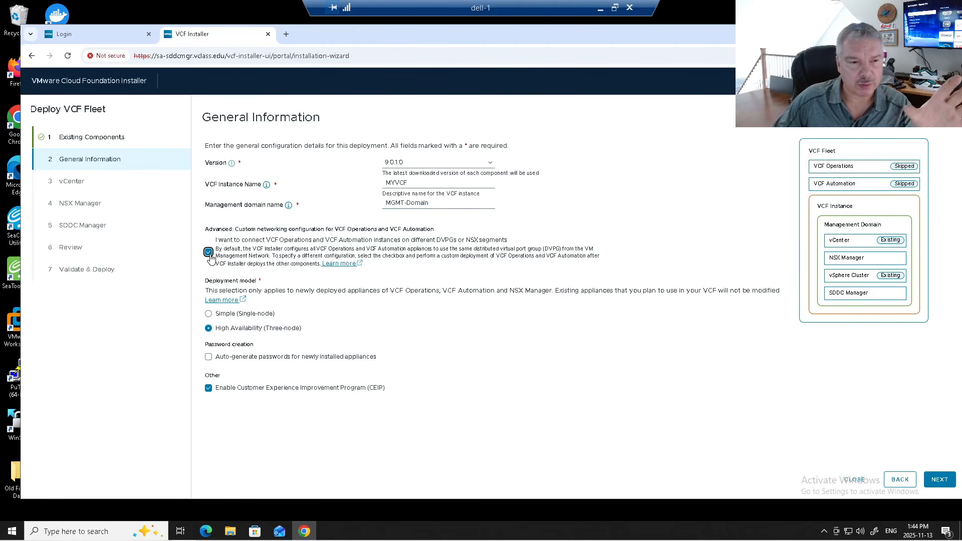
{"action": "left_click", "coordinate": [209, 253]}
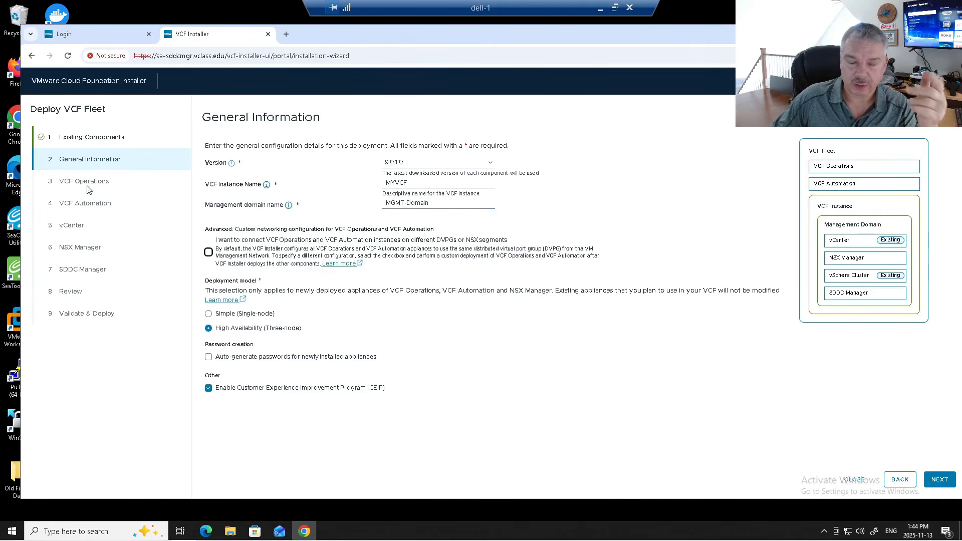
{"action": "left_click", "coordinate": [208, 252]}
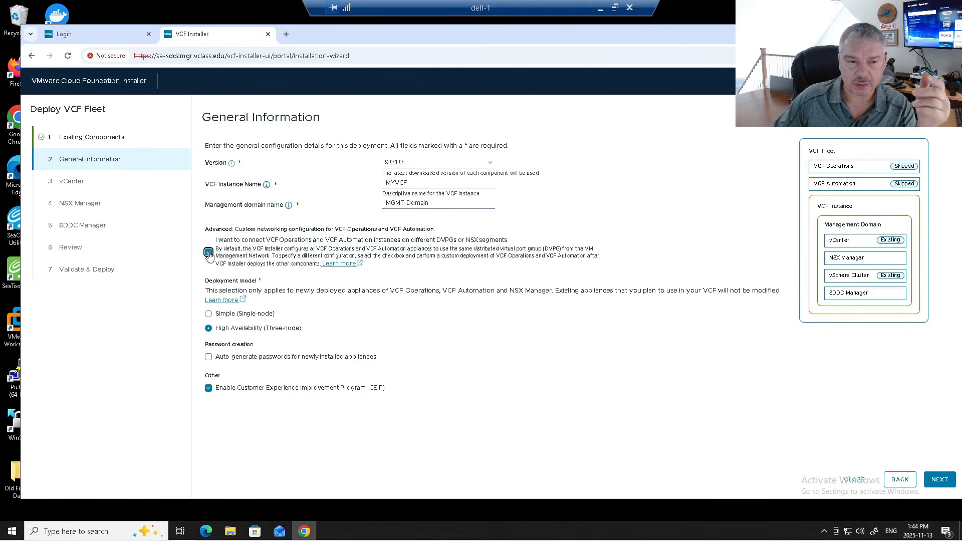
{"action": "left_click", "coordinate": [208, 253]}
{"action": "left_click_drag", "start_coordinate": [215, 240], "coordinate": [483, 252]}
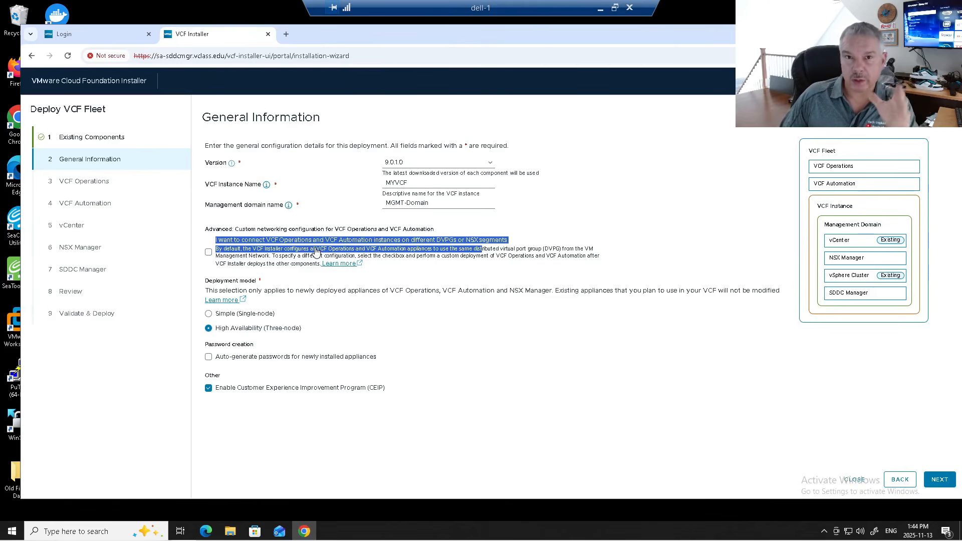
{"action": "left_click", "coordinate": [209, 253]}
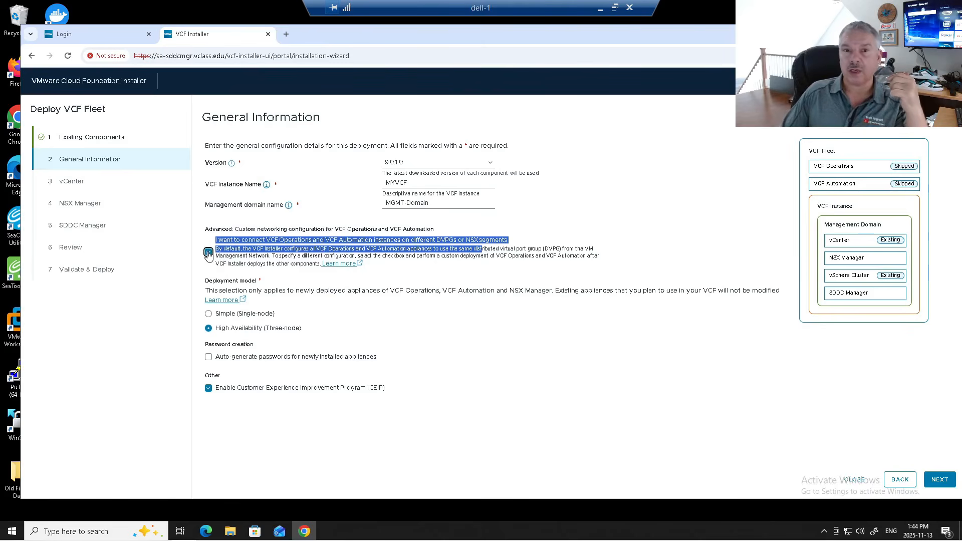
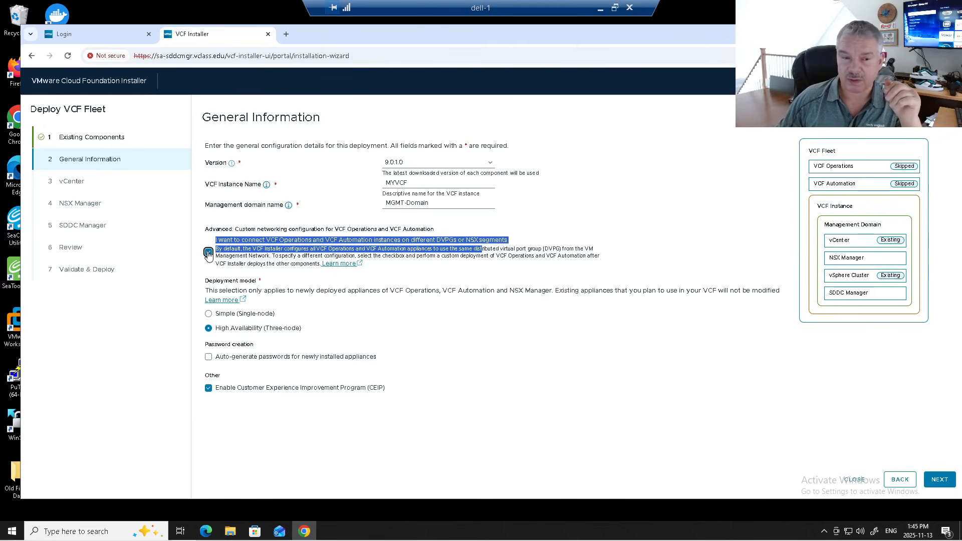
- Turn off custom networking and settle on the Simple (Single-node) deployment model
{"action": "left_click", "coordinate": [208, 253]}
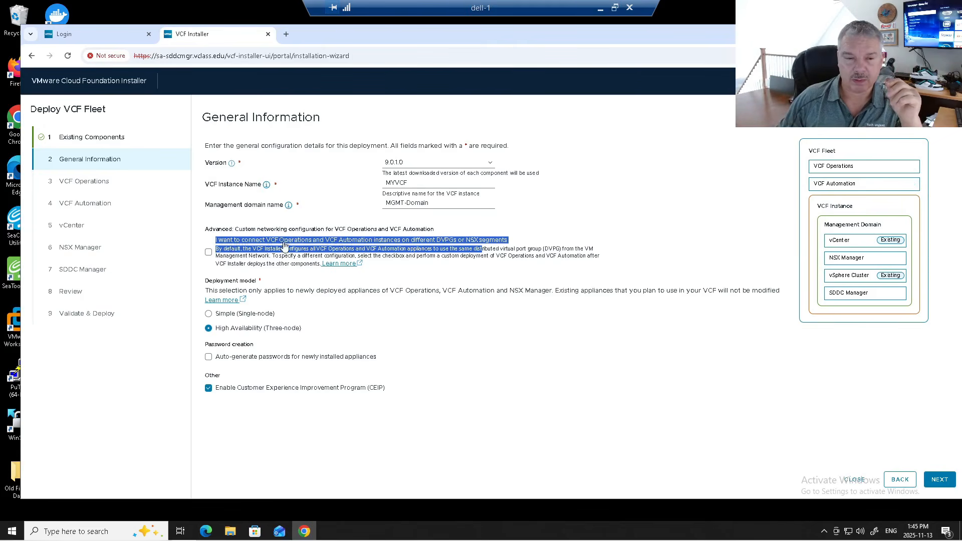
{"action": "left_click", "coordinate": [240, 315]}
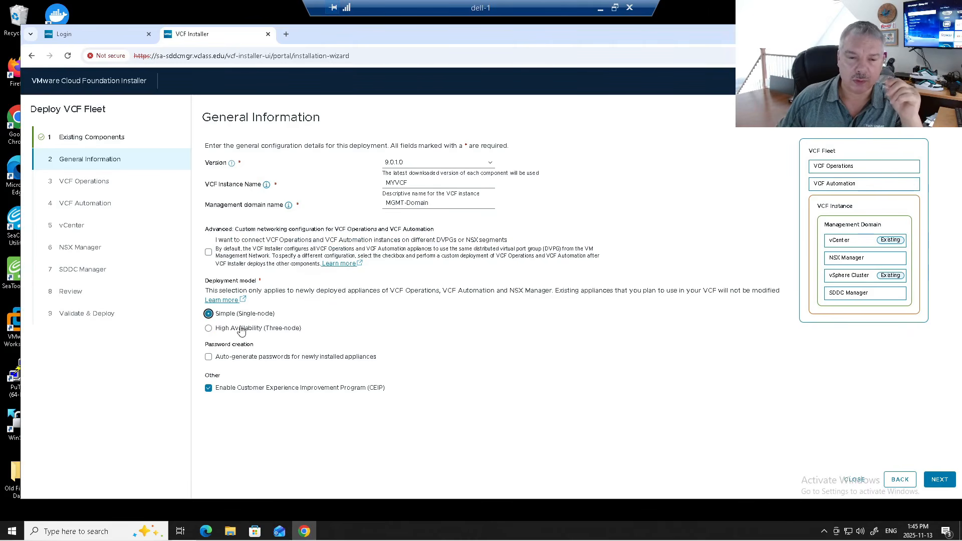
{"action": "left_click", "coordinate": [241, 330]}
{"action": "left_click", "coordinate": [231, 316]}
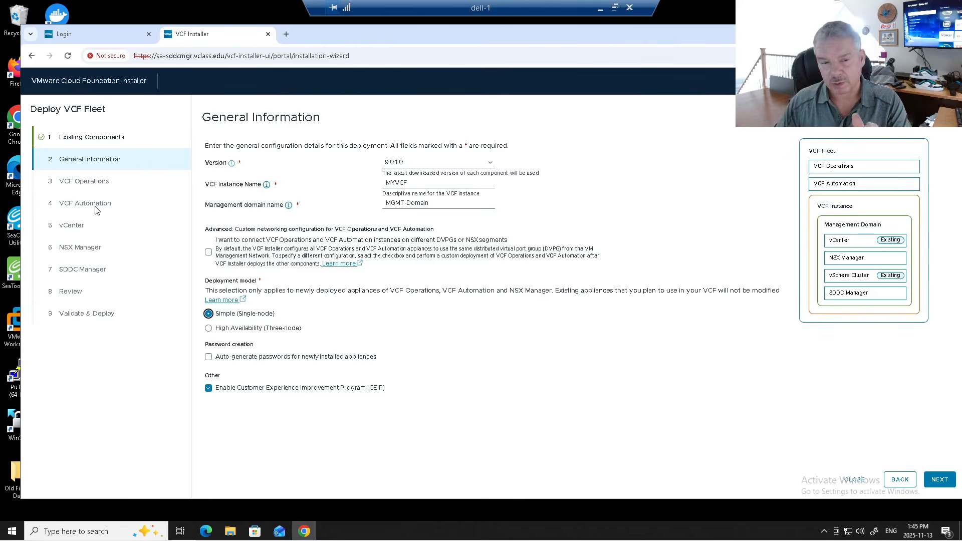
{"action": "left_click", "coordinate": [226, 331]}
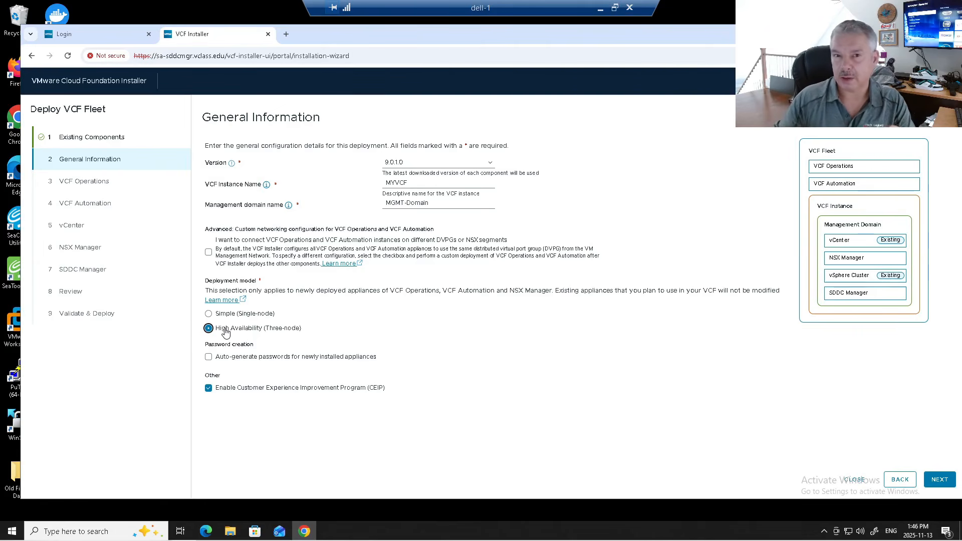
{"action": "left_click", "coordinate": [214, 315]}
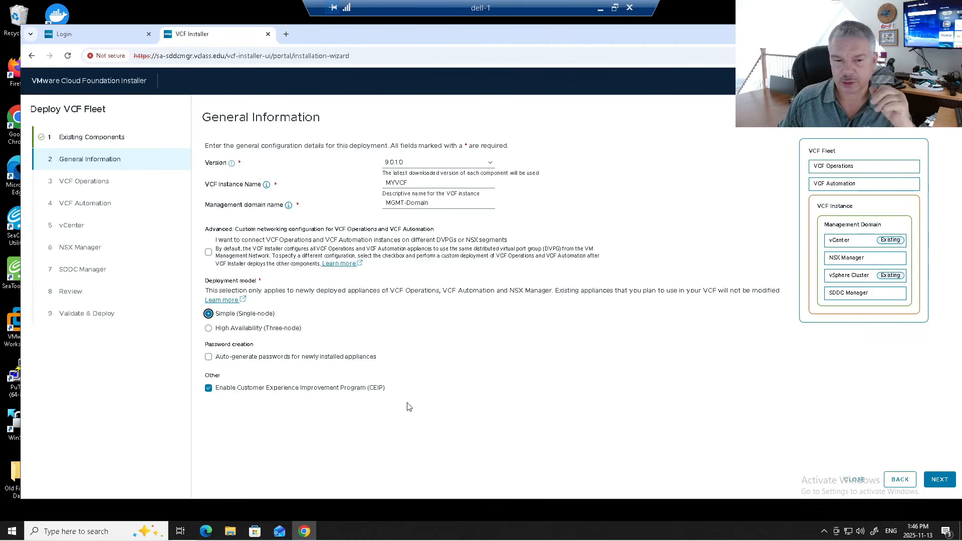
{"action": "left_click", "coordinate": [944, 484]}
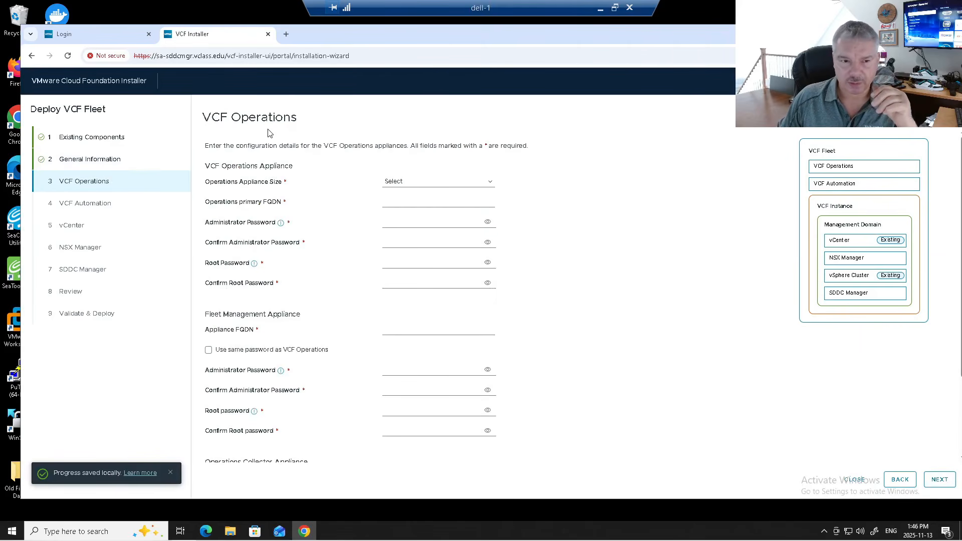
- Set the VCF Operations appliance size to Small and its FQDN to vcfops.vclass.edu
{"action": "left_click", "coordinate": [418, 187]}
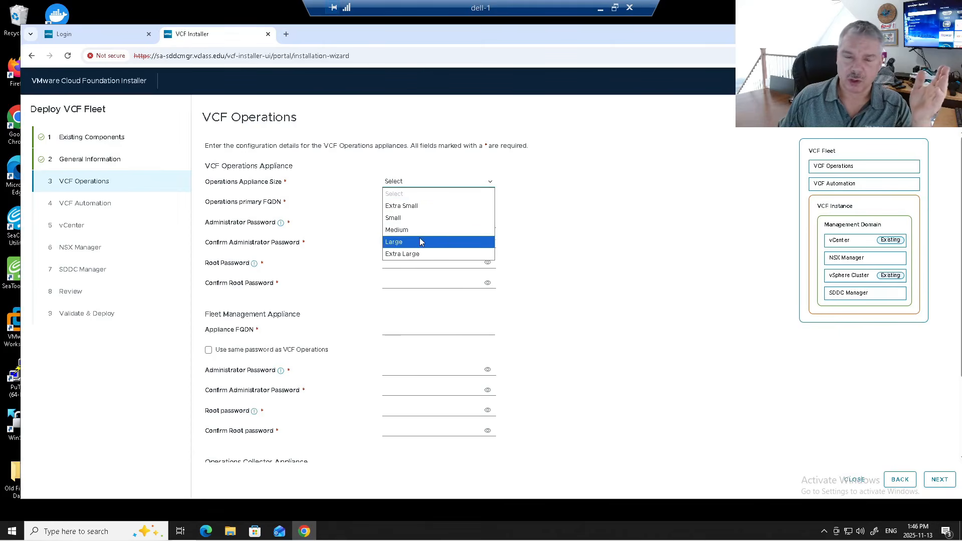
{"action": "left_click", "coordinate": [418, 219]}
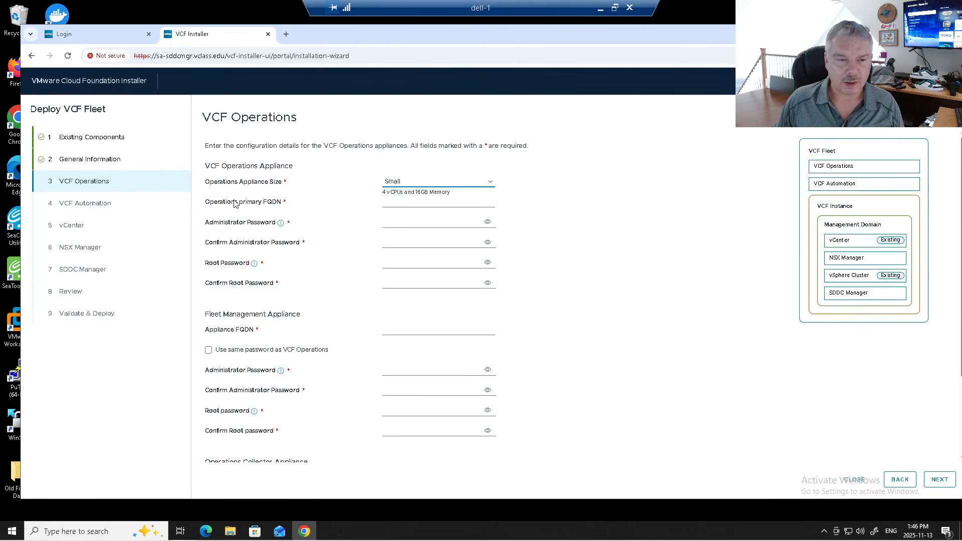
{"action": "left_click", "coordinate": [398, 204]}
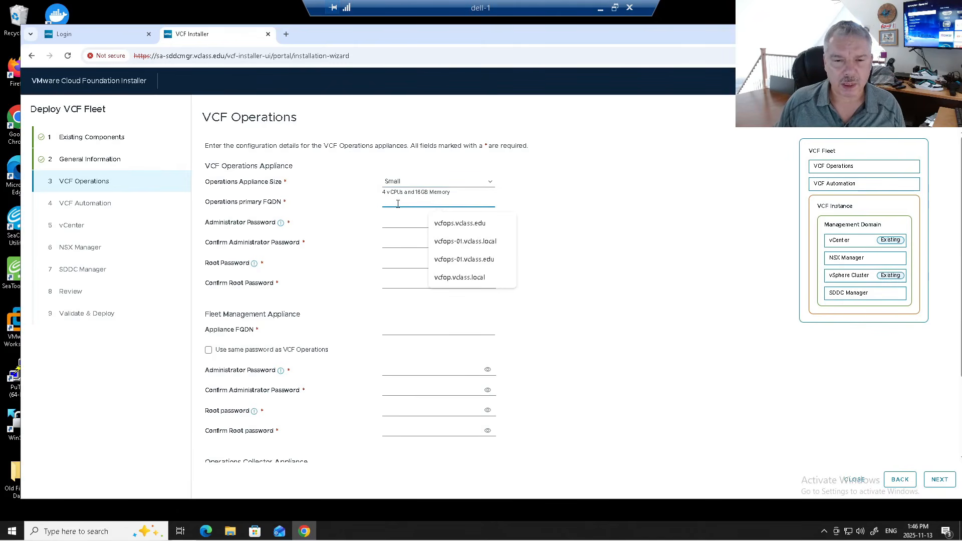
{"action": "left_click", "coordinate": [441, 224]}
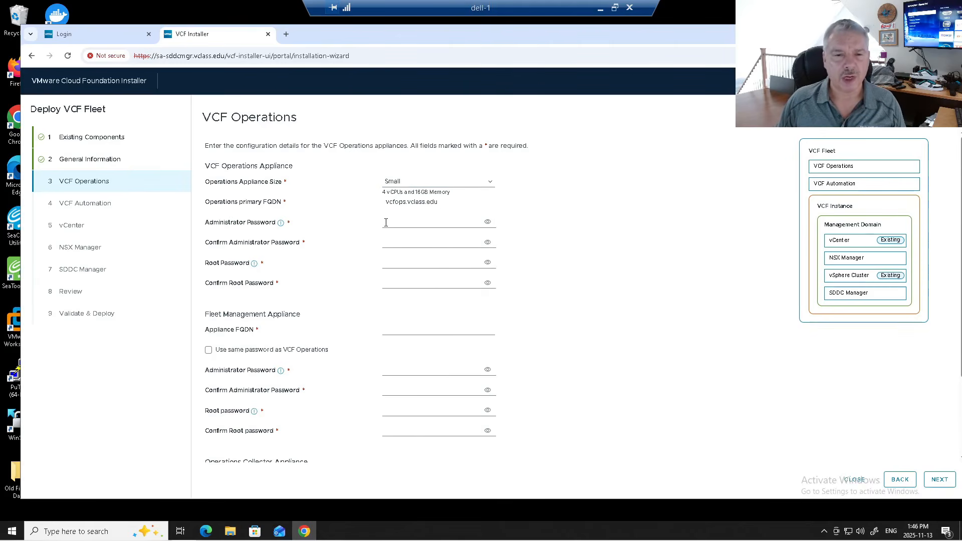
- Enter the Operations administrator password and reuse it for the confirm, root and root-confirm fields
{"action": "left_click", "coordinate": [386, 223]}
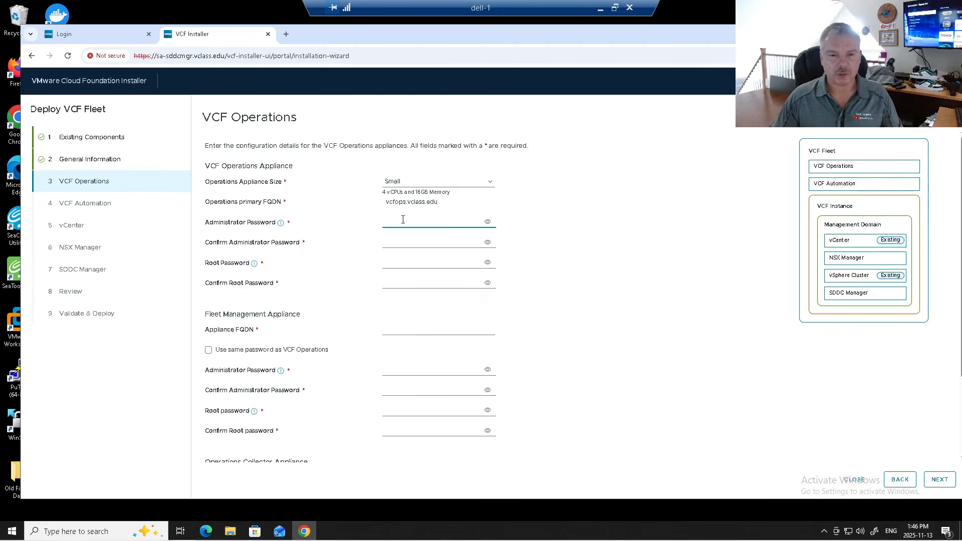
{"action": "type", "text": "VM23!VMw"}
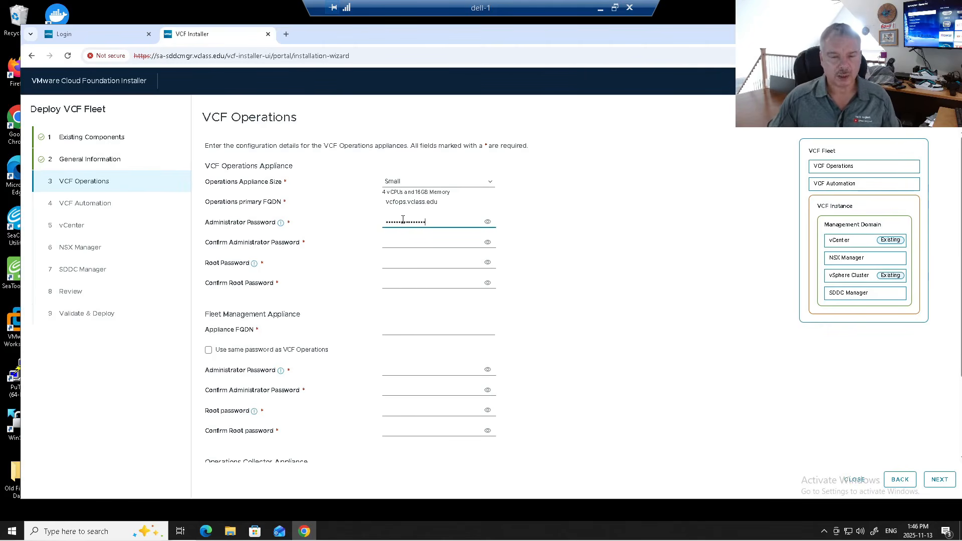
{"action": "left_click", "coordinate": [487, 221]}
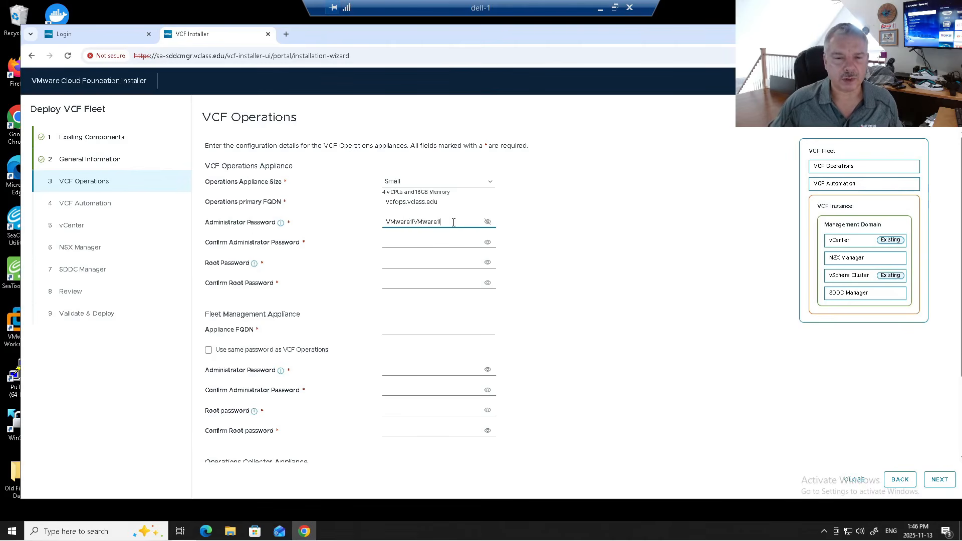
{"action": "key", "text": "ctrl+a"}
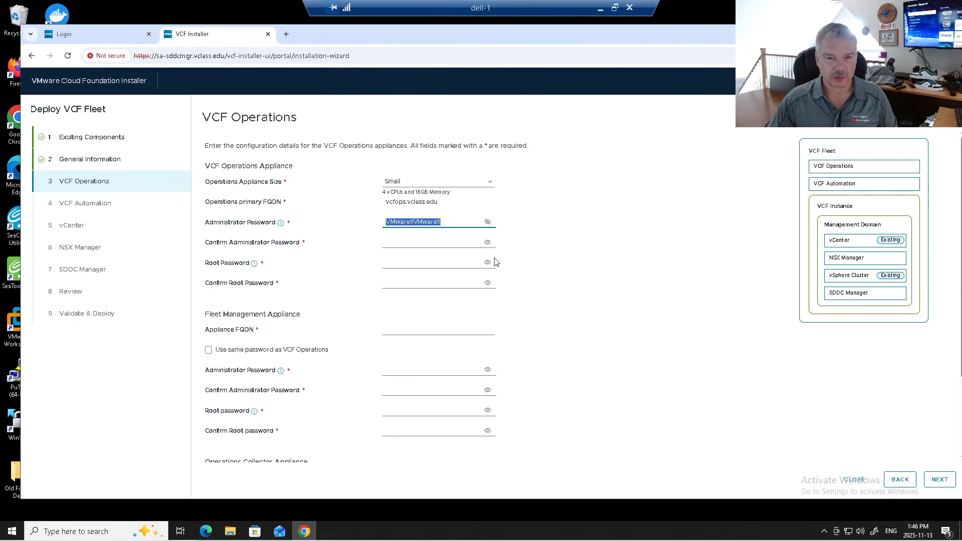
{"action": "left_click", "coordinate": [429, 243]}
{"action": "key", "text": "ctrl+v"}
{"action": "left_click", "coordinate": [417, 261]}
{"action": "key", "text": "ctrl+v"}
{"action": "left_click", "coordinate": [417, 282]}
{"action": "key", "text": "ctrl+v"}
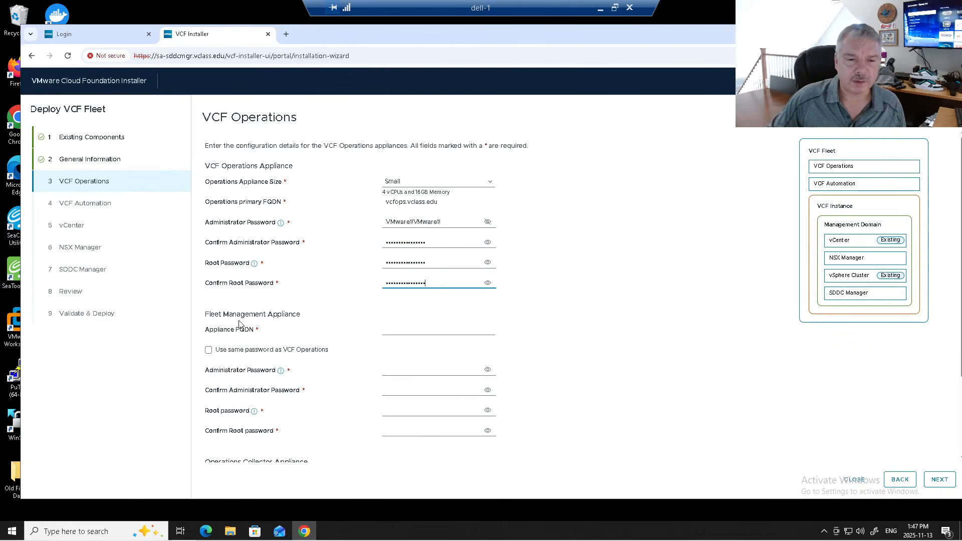
{"action": "left_click", "coordinate": [421, 328]}
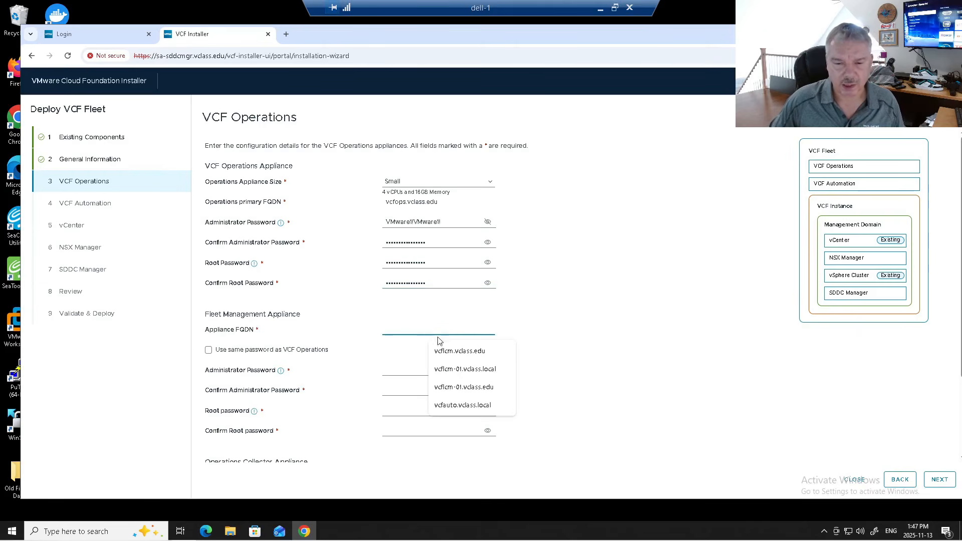
- Use vcflcm.vclass.edu for fleet management and vcfops-collector-01.vclass.edu for the collector, both reusing the Operations password
{"action": "left_click", "coordinate": [447, 357]}
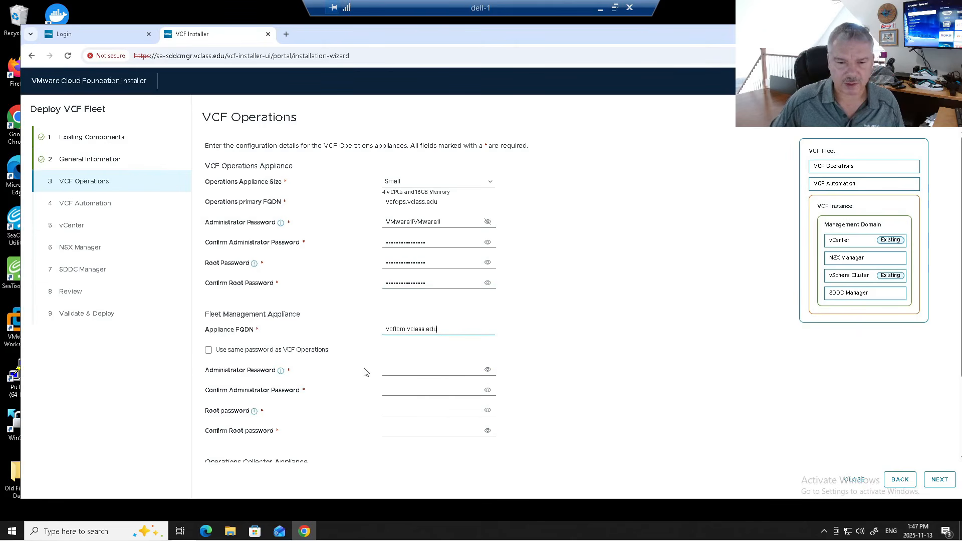
{"action": "left_click", "coordinate": [238, 352]}
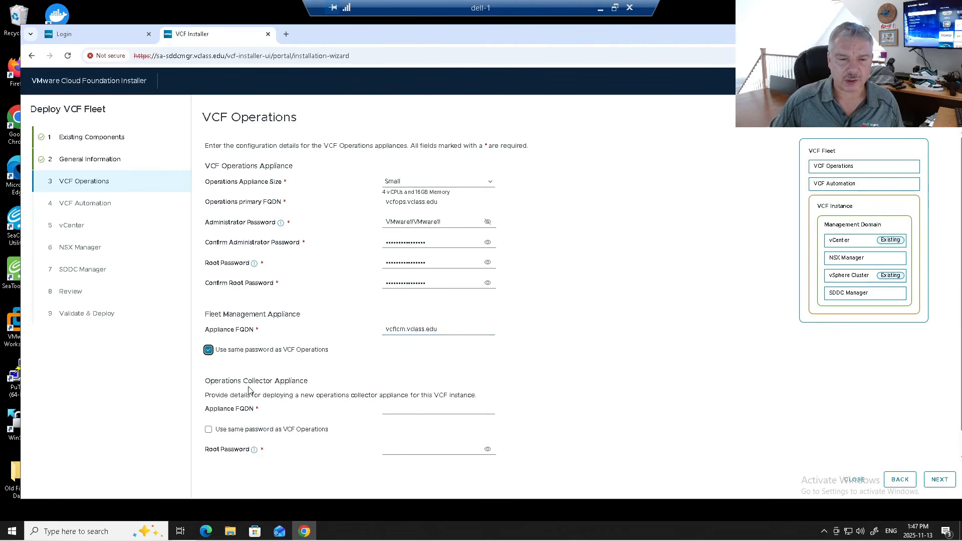
{"action": "left_click", "coordinate": [392, 410]}
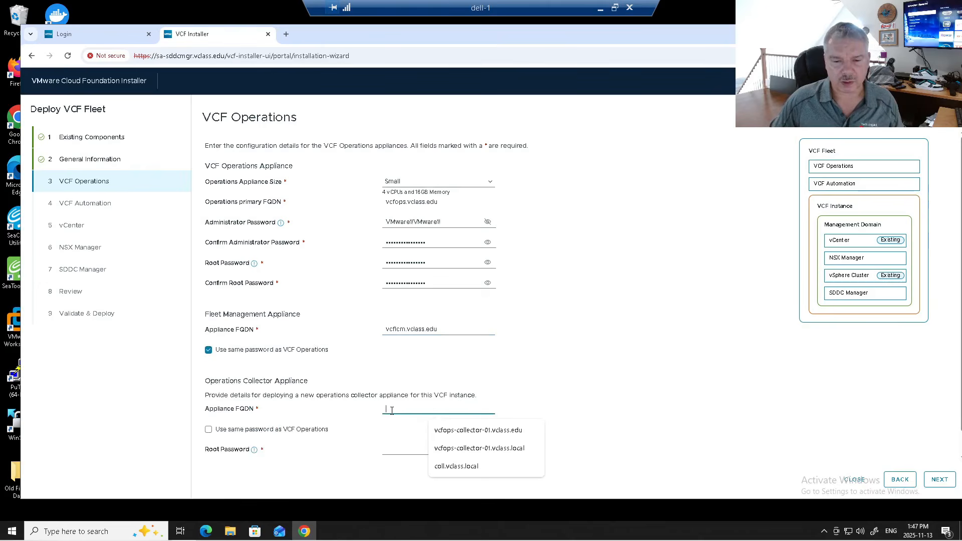
{"action": "left_click", "coordinate": [462, 439]}
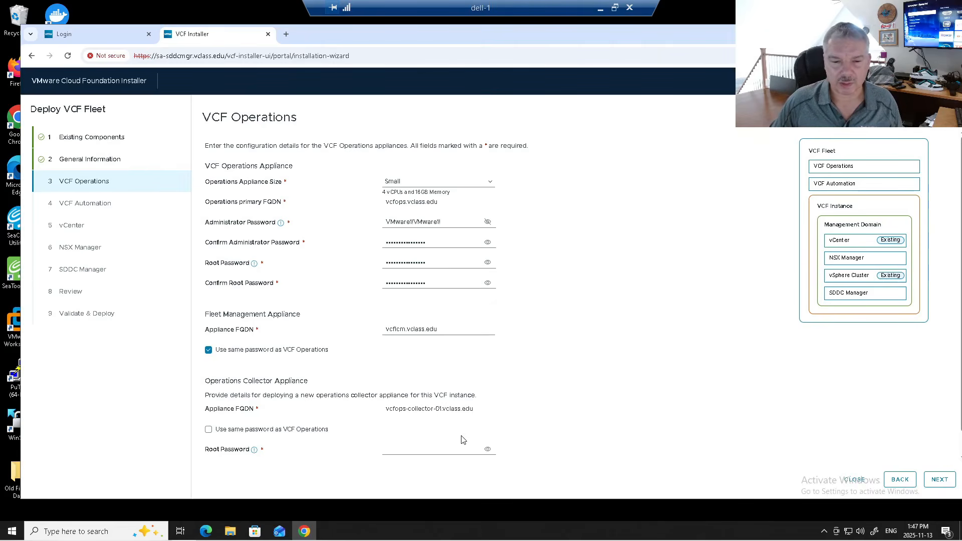
{"action": "left_click", "coordinate": [271, 432]}
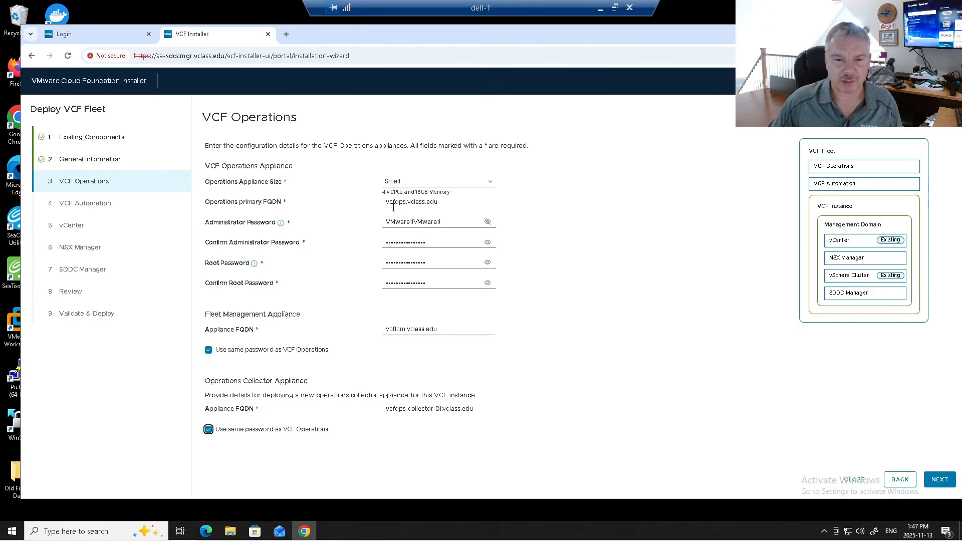
{"action": "left_click", "coordinate": [939, 479]}
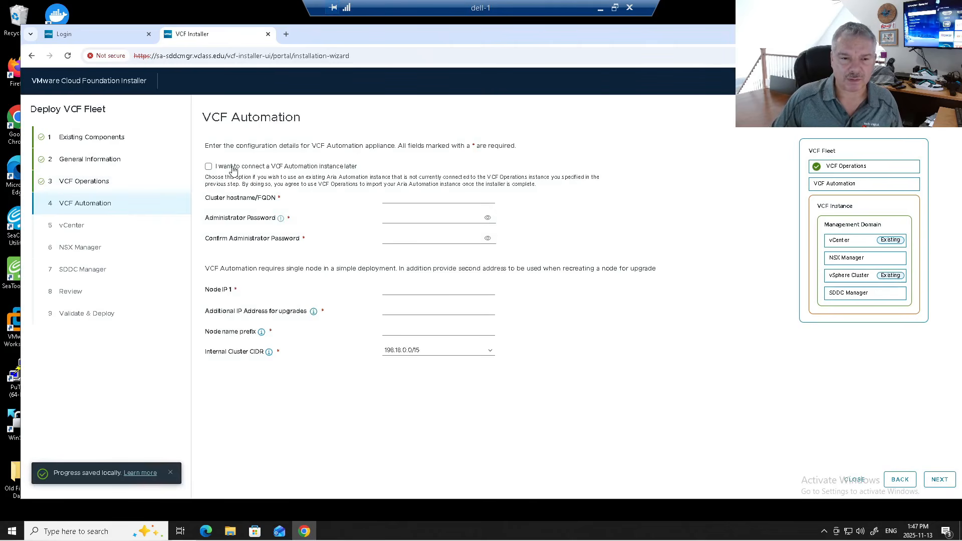
- Set the Automation cluster FQDN to vcfauto.vclass.edu and paste its administrator password twice
{"action": "left_click", "coordinate": [396, 197]}
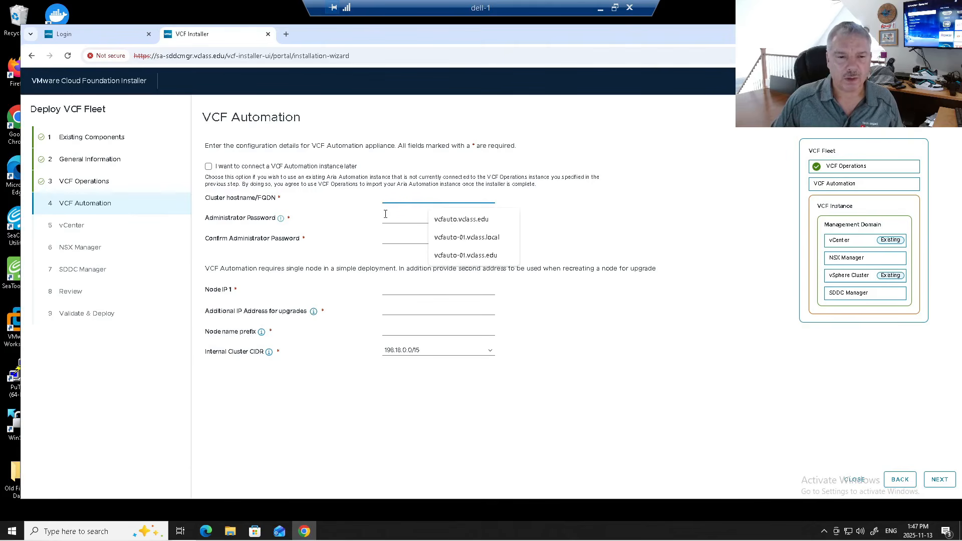
{"action": "left_click", "coordinate": [452, 228]}
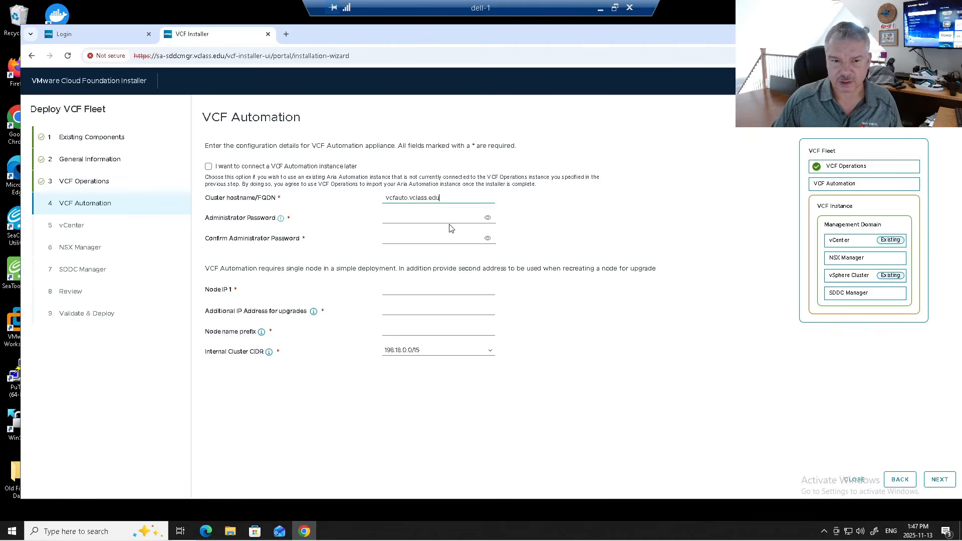
{"action": "left_click", "coordinate": [391, 216]}
{"action": "key", "text": "ctrl+v"}
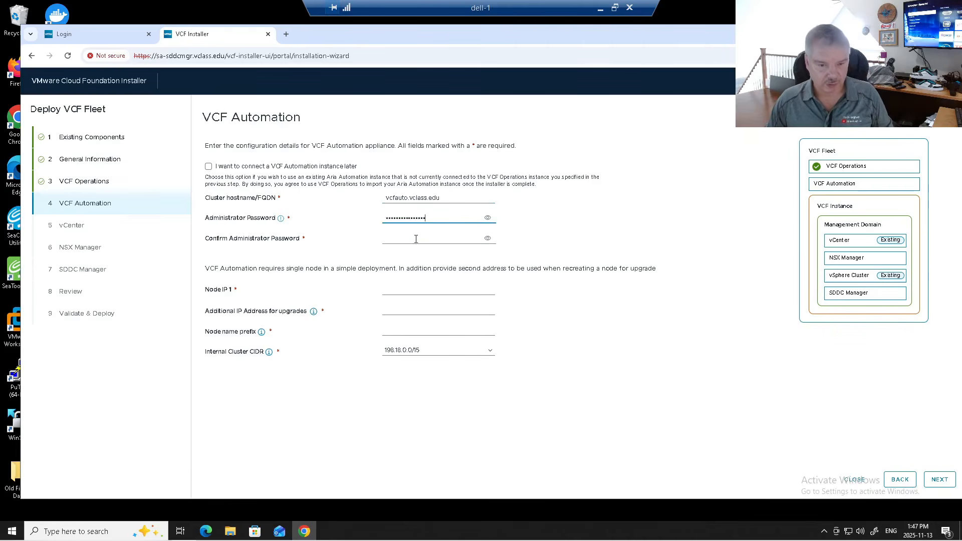
{"action": "left_click", "coordinate": [414, 239]}
{"action": "key", "text": "ctrl+v"}
{"action": "left_click", "coordinate": [487, 218]}
{"action": "left_click", "coordinate": [487, 218]}
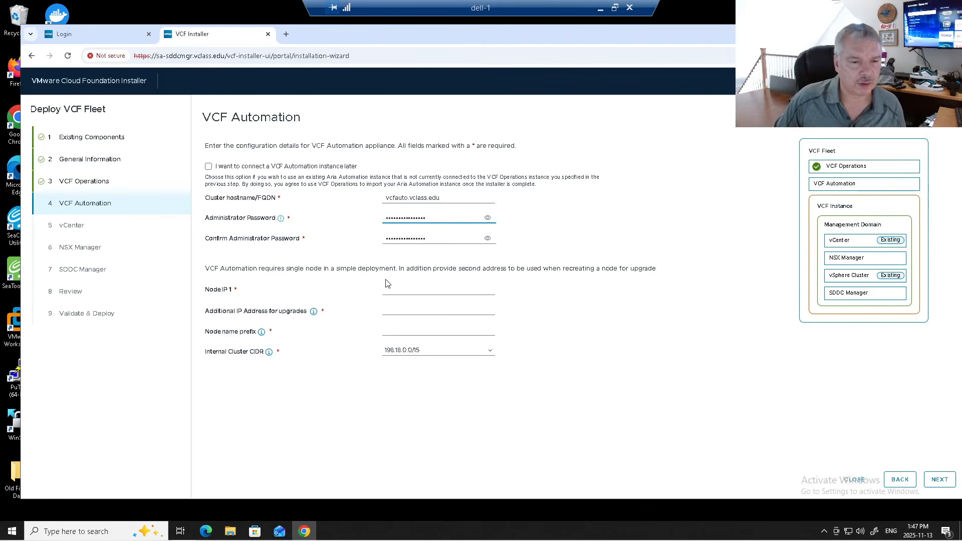
{"action": "left_click_drag", "start_coordinate": [231, 269], "coordinate": [422, 269]}
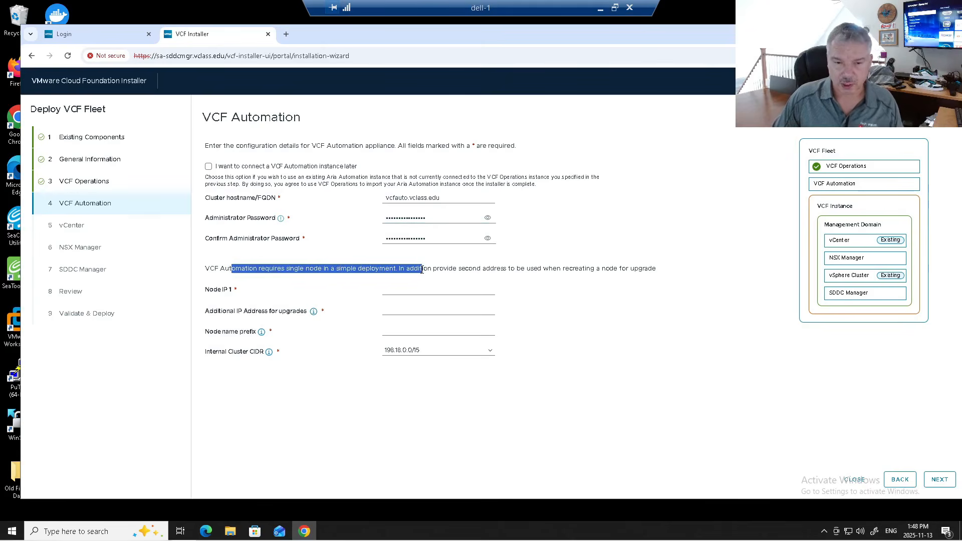
{"action": "left_click", "coordinate": [464, 269]}
{"action": "left_click_drag", "start_coordinate": [464, 269], "coordinate": [663, 275]}
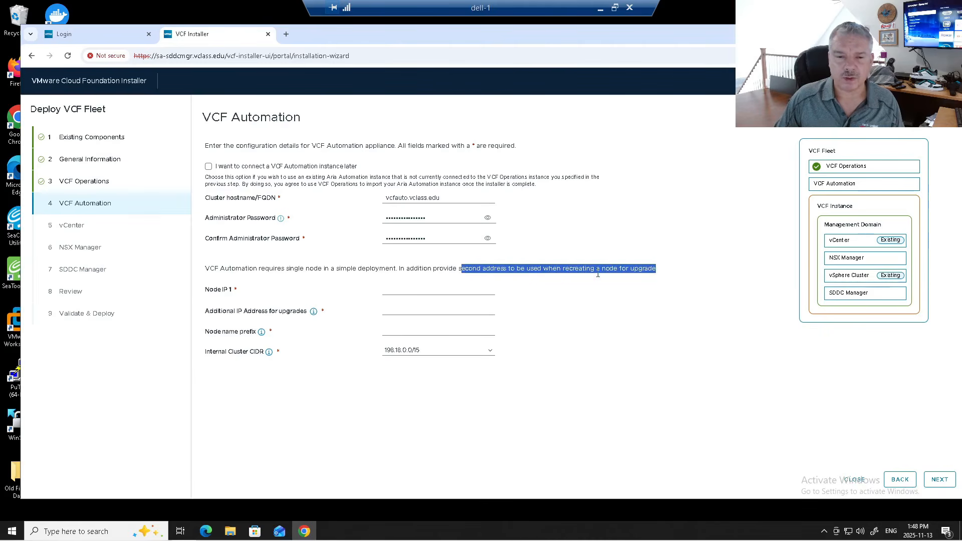
- Assign node IPs 172.20.10.101 and 172.20.10.102 with node name prefix vcf-auto
{"action": "left_click", "coordinate": [409, 289]}
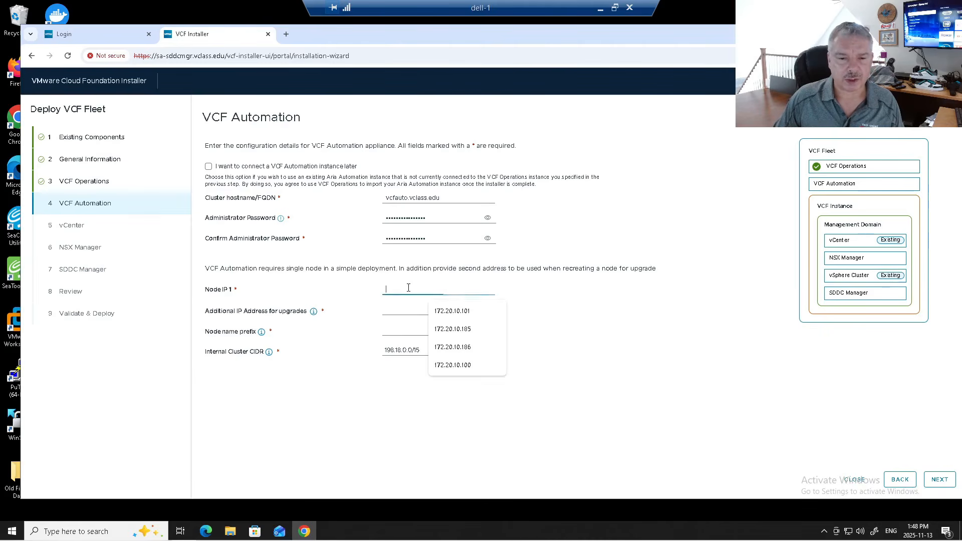
{"action": "left_click", "coordinate": [453, 314]}
{"action": "left_click", "coordinate": [396, 311]}
{"action": "left_click", "coordinate": [440, 333]}
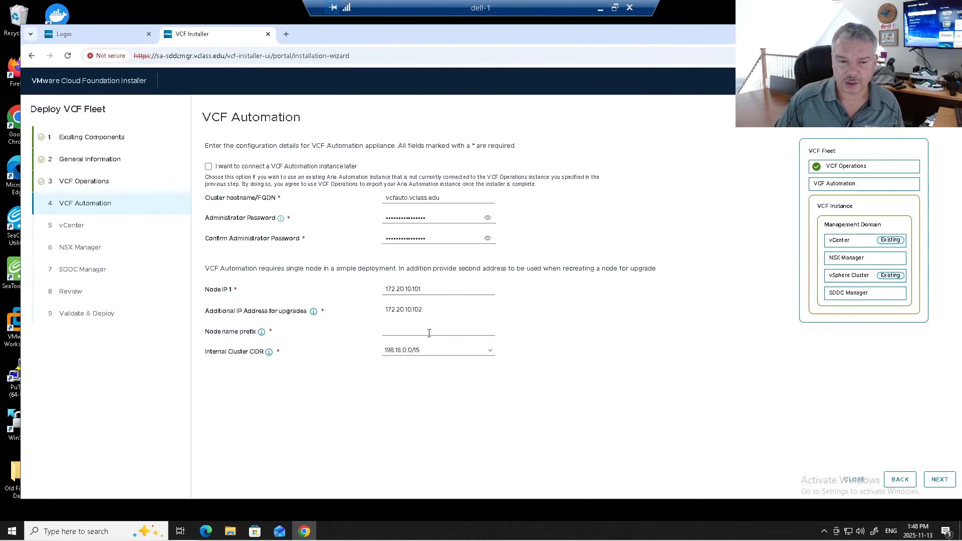
{"action": "left_click", "coordinate": [425, 331]}
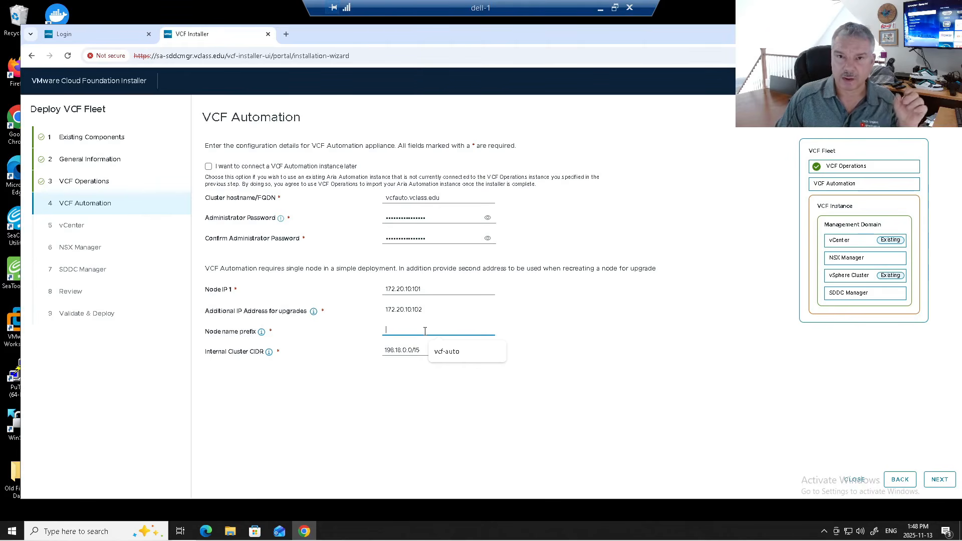
{"action": "left_click", "coordinate": [448, 354]}
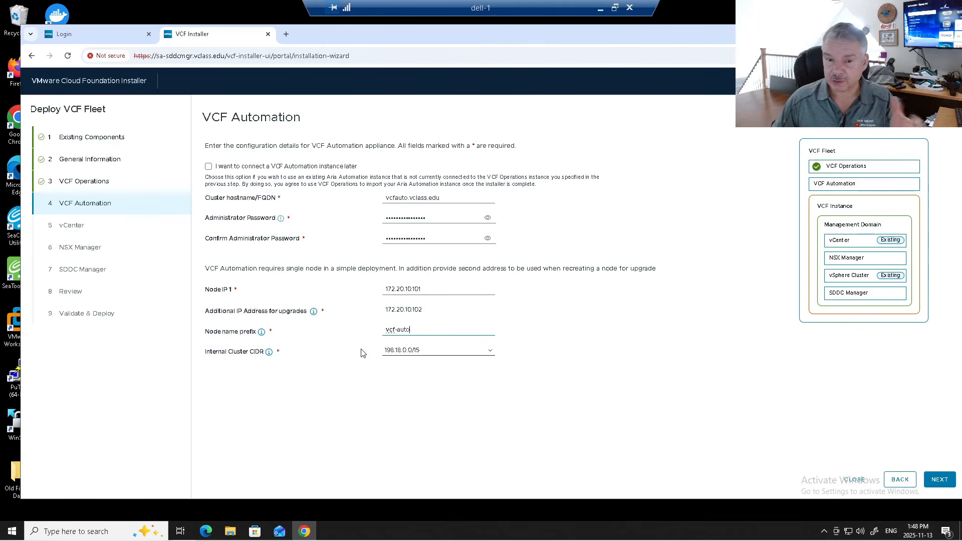
{"action": "left_click", "coordinate": [940, 480]}
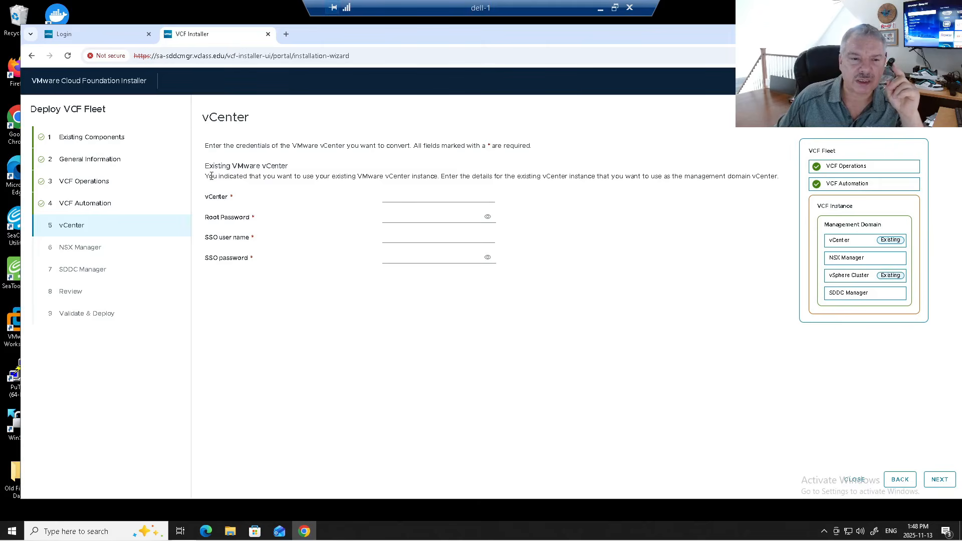
- Point to the existing vCenter sa-vcsa-01.vclass.edu and paste its root password
{"action": "left_click_drag", "start_coordinate": [210, 176], "coordinate": [560, 178]}
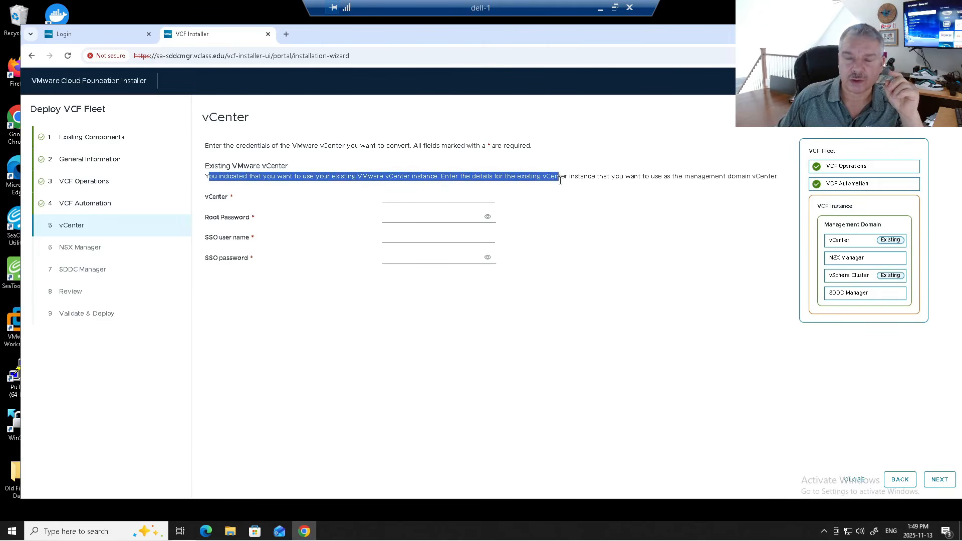
{"action": "left_click", "coordinate": [403, 195]}
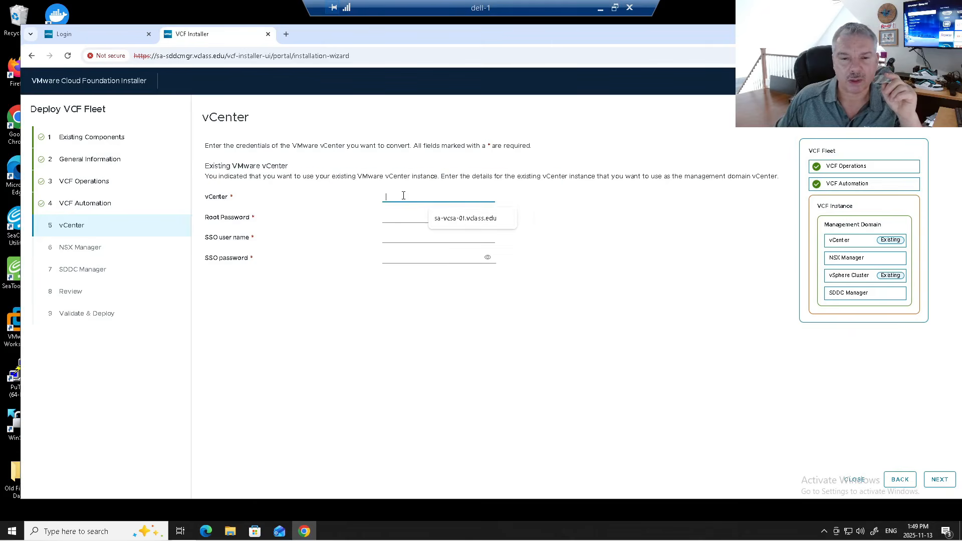
{"action": "left_click", "coordinate": [460, 219]}
{"action": "left_click", "coordinate": [396, 219]}
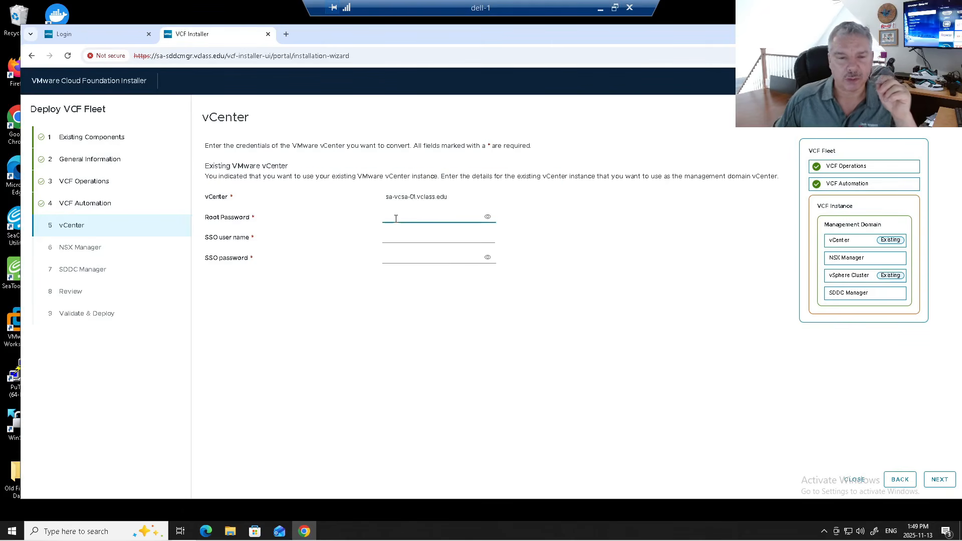
{"action": "right_click", "coordinate": [396, 219]}
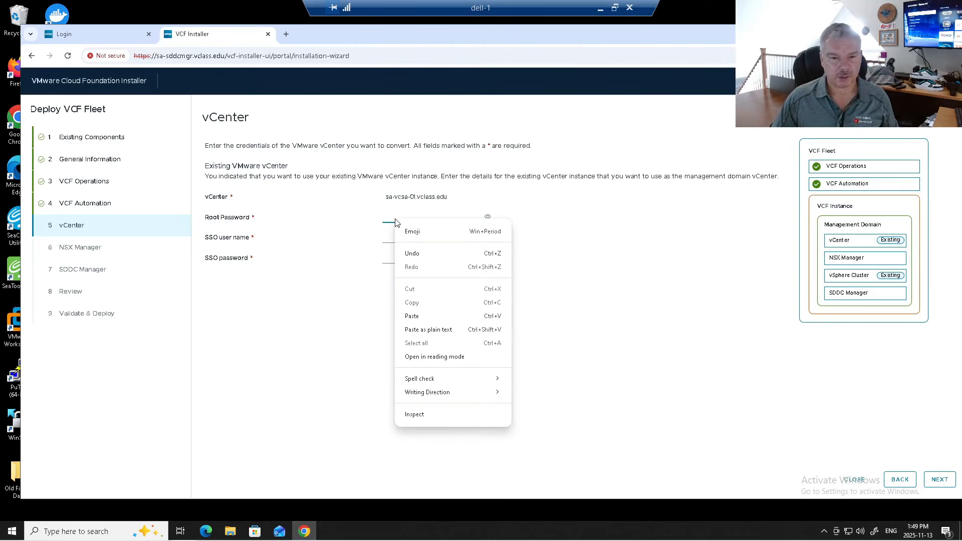
{"action": "left_click", "coordinate": [384, 216]}
{"action": "key", "text": "ctrl+v"}
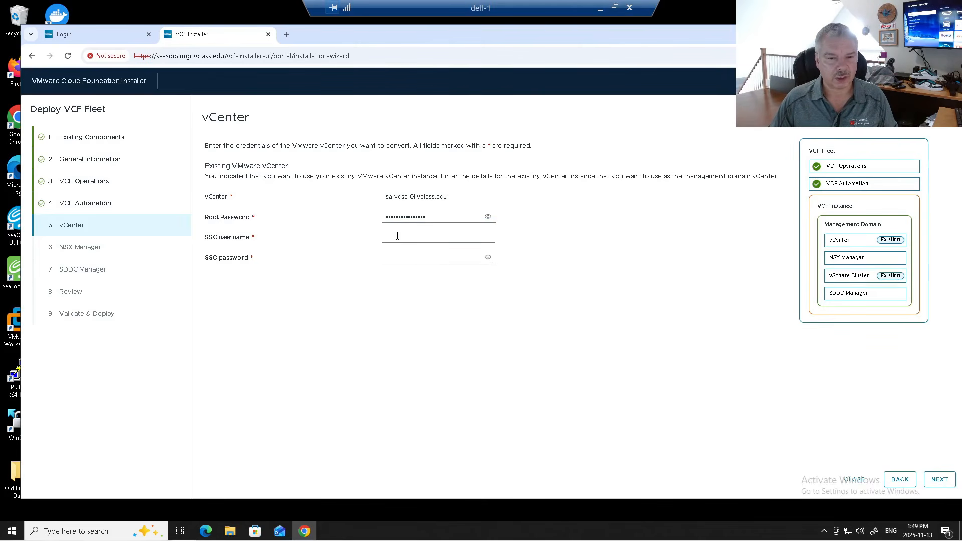
- Fill in the SSO administrator user and password, verify both passwords, and submit
{"action": "left_click", "coordinate": [395, 235]}
{"action": "left_click", "coordinate": [475, 266]}
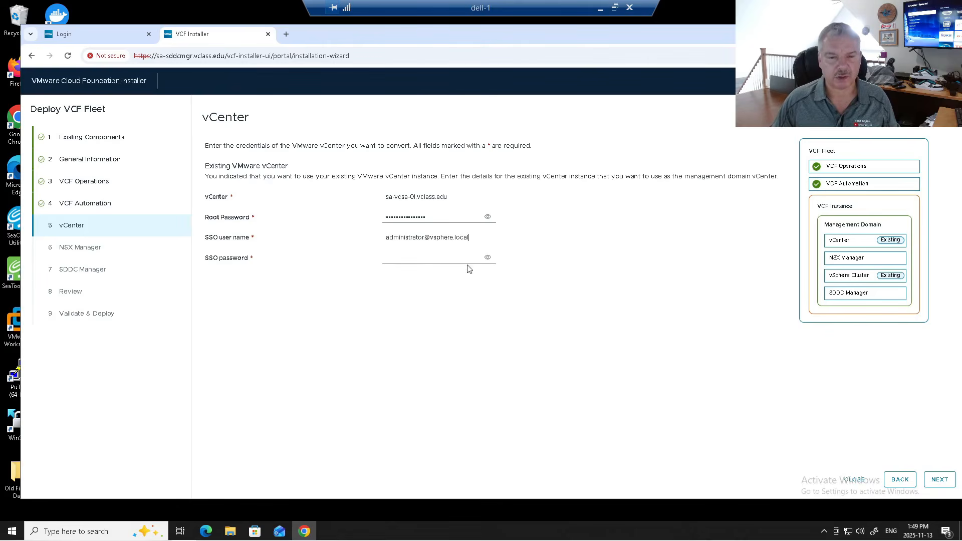
{"action": "left_click", "coordinate": [399, 256]}
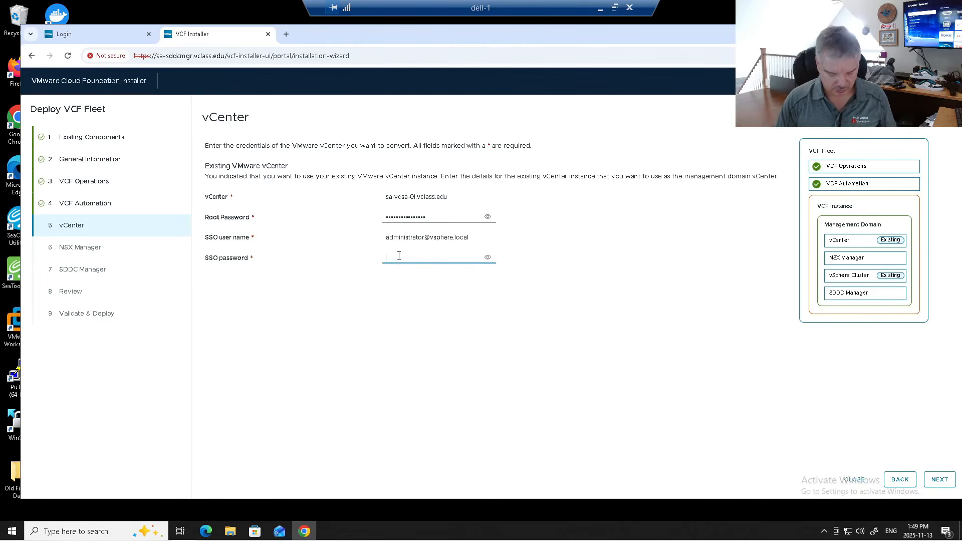
{"action": "type", "text": "••••••••"}
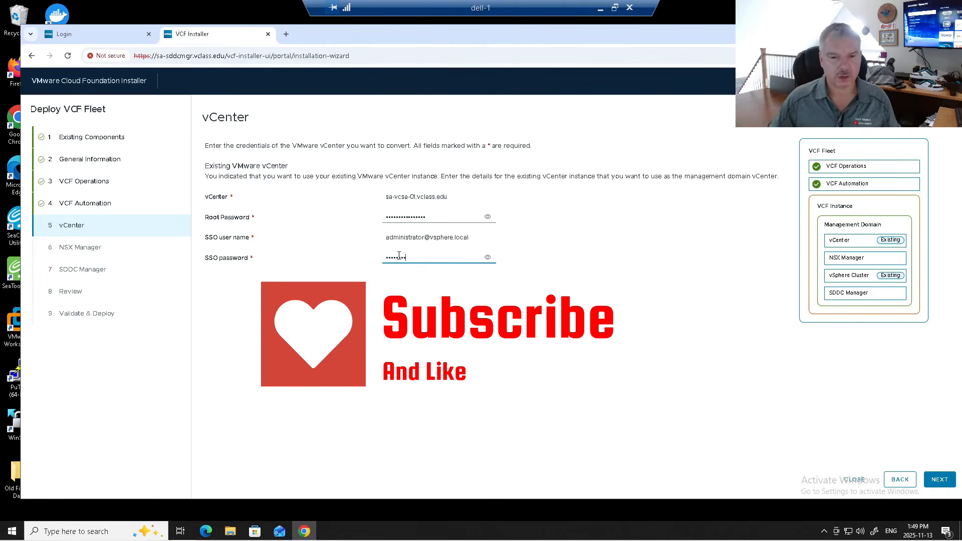
{"action": "left_click", "coordinate": [487, 218]}
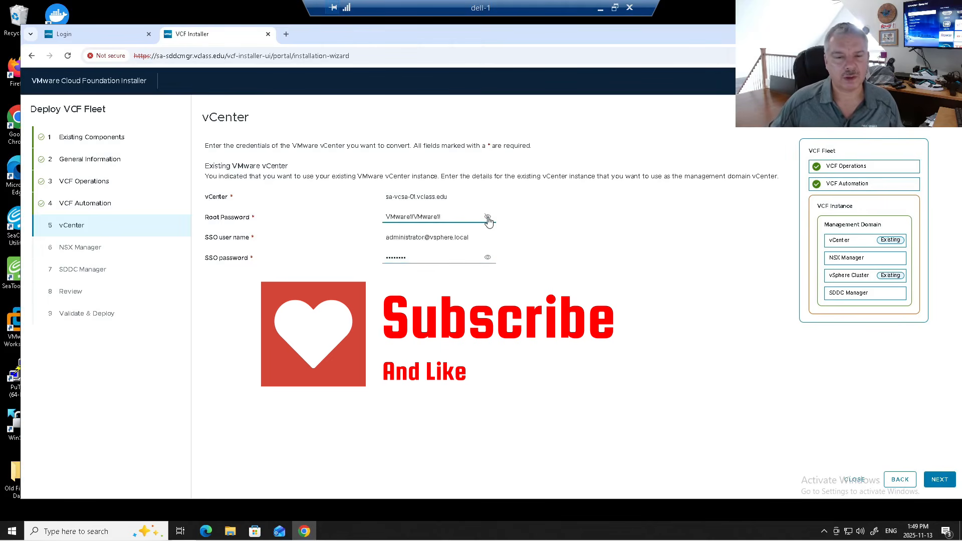
{"action": "left_click", "coordinate": [488, 218]}
{"action": "left_click", "coordinate": [487, 257]}
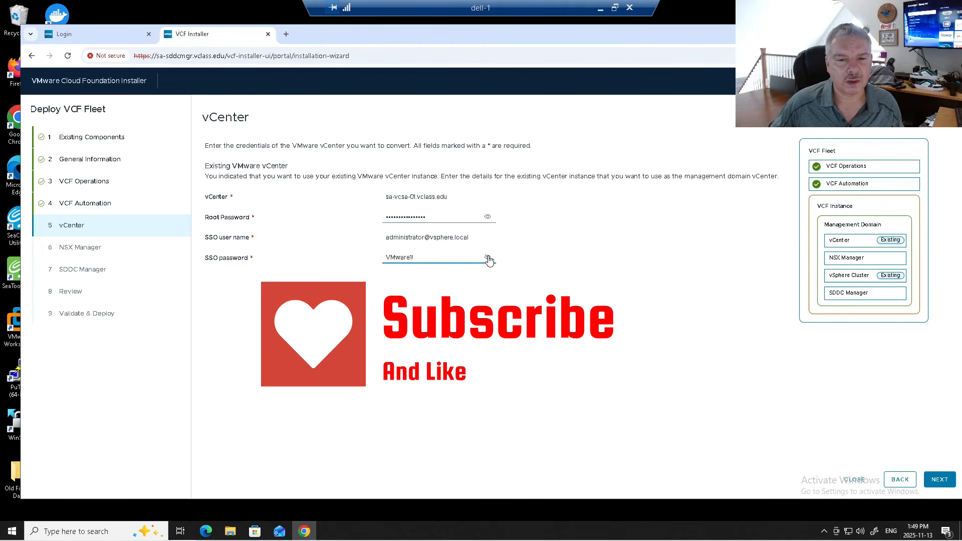
{"action": "left_click", "coordinate": [488, 259]}
{"action": "left_click", "coordinate": [939, 479]}
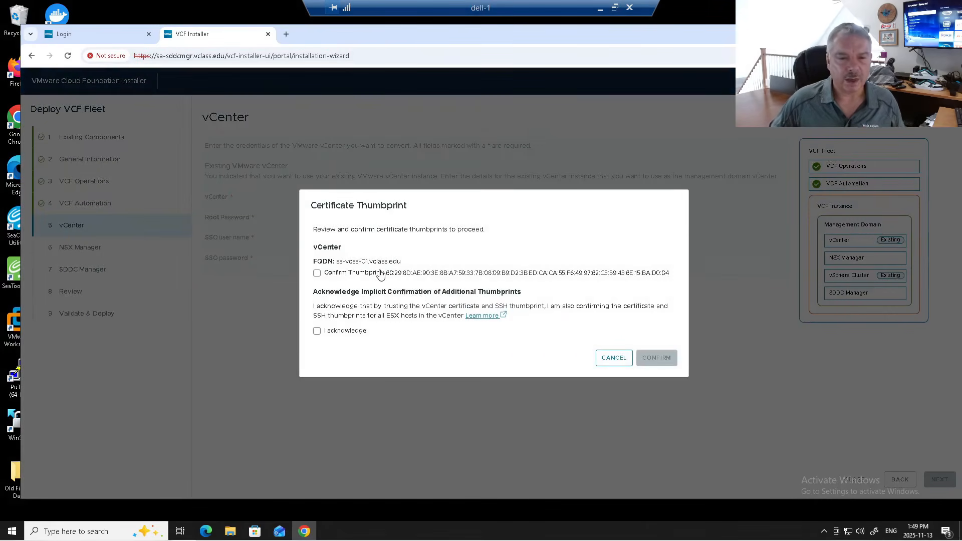
- Confirm the vCenter certificate thumbprint and acknowledge trusting the ESX host thumbprints
{"action": "left_click", "coordinate": [352, 274]}
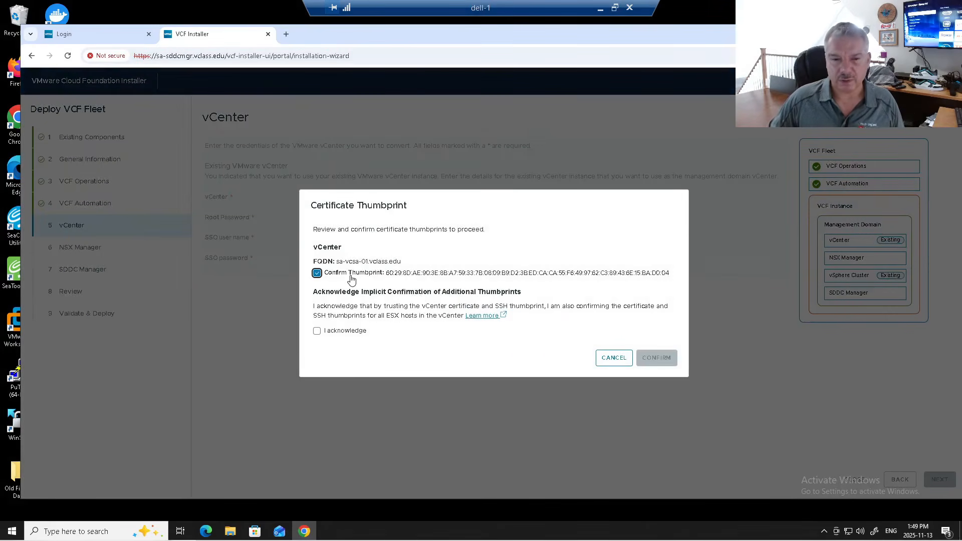
{"action": "left_click", "coordinate": [316, 332]}
{"action": "left_click", "coordinate": [664, 359]}
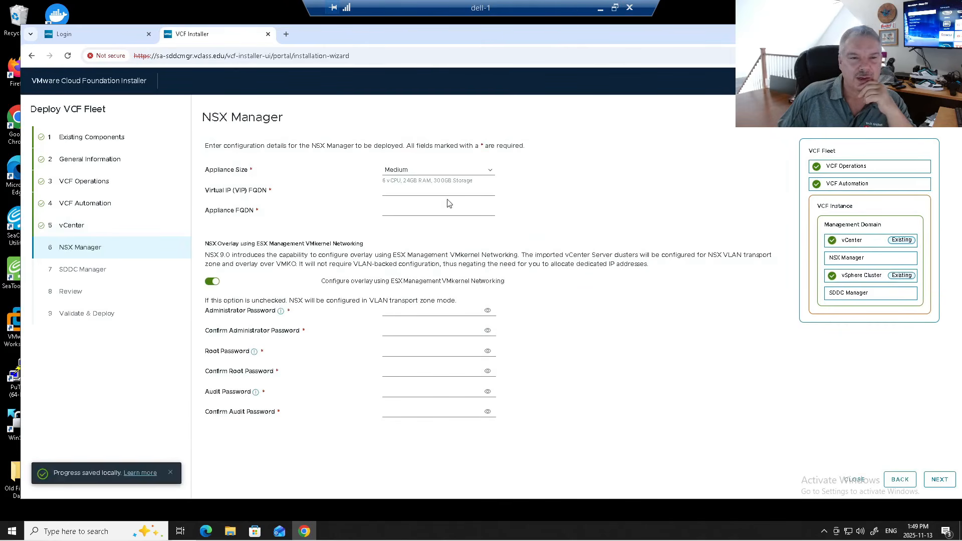
- Keep the Medium NSX size and enter VIP FQDN sa-nsxmgr and appliance FQDN sa-nsxmgr-01.vclass.edu
{"action": "left_click", "coordinate": [416, 173]}
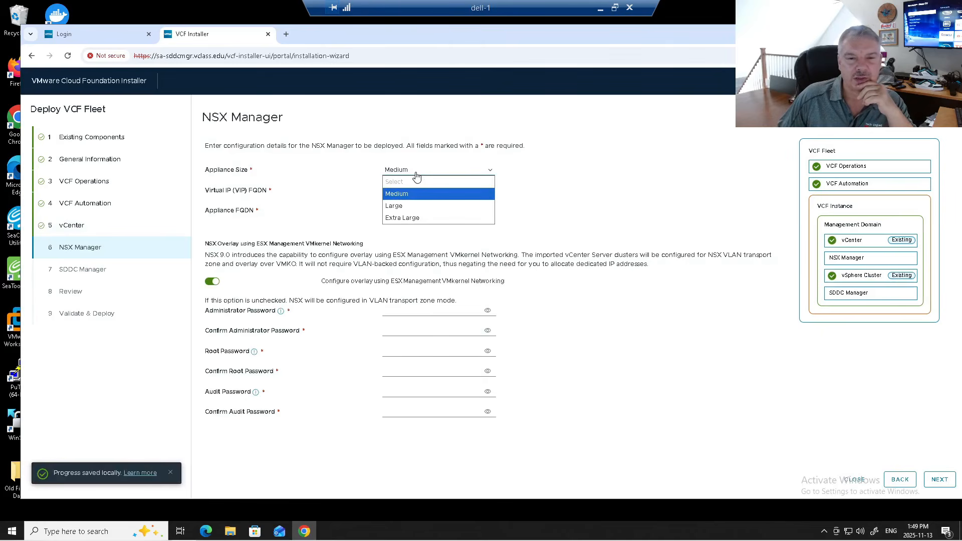
{"action": "left_click", "coordinate": [417, 175]}
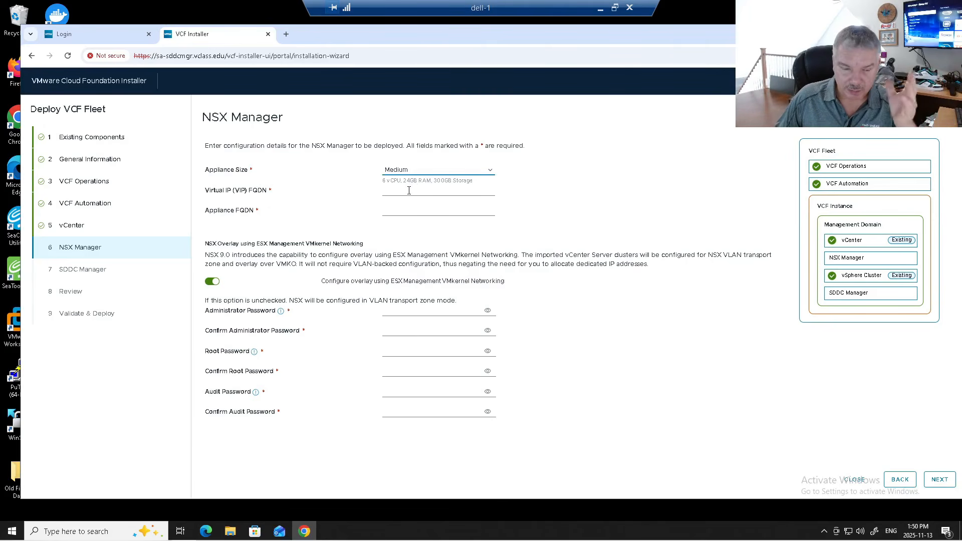
{"action": "left_click", "coordinate": [409, 191]}
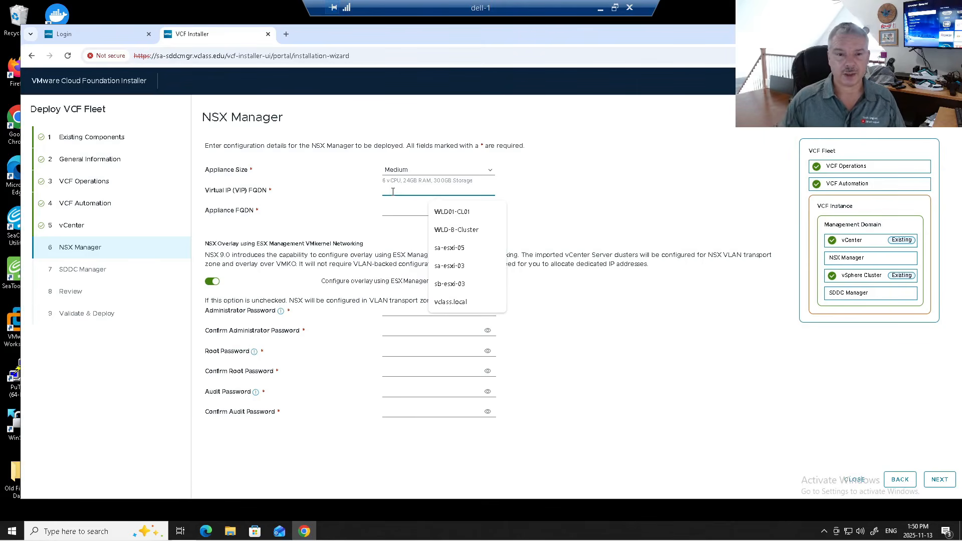
{"action": "left_click", "coordinate": [388, 206]}
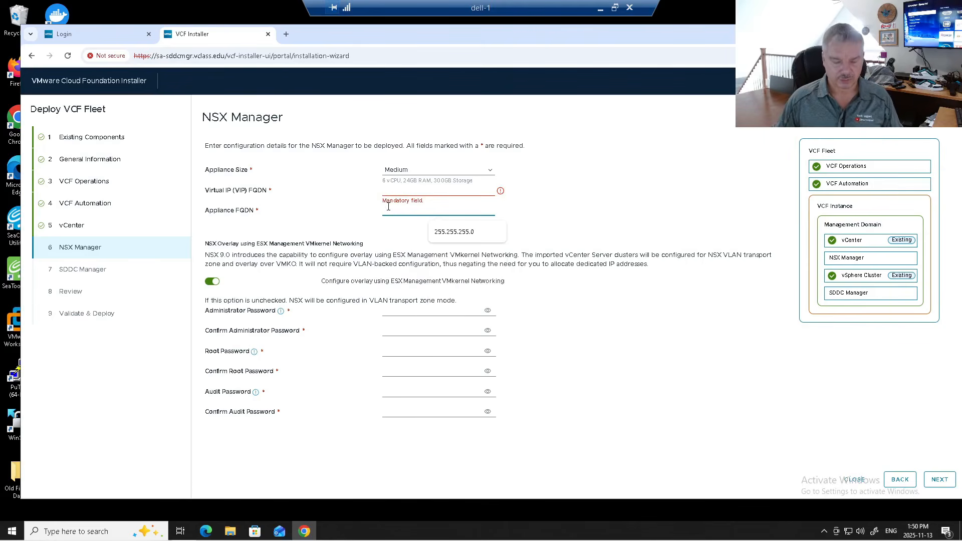
{"action": "type", "text": "sa-nsxmgr-01.vclass.edu"}
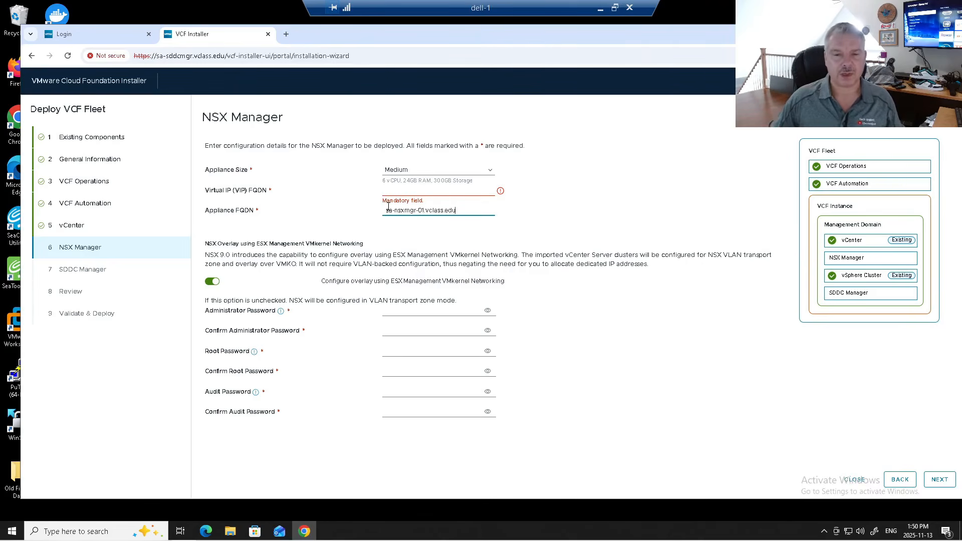
{"action": "left_click", "coordinate": [401, 191]}
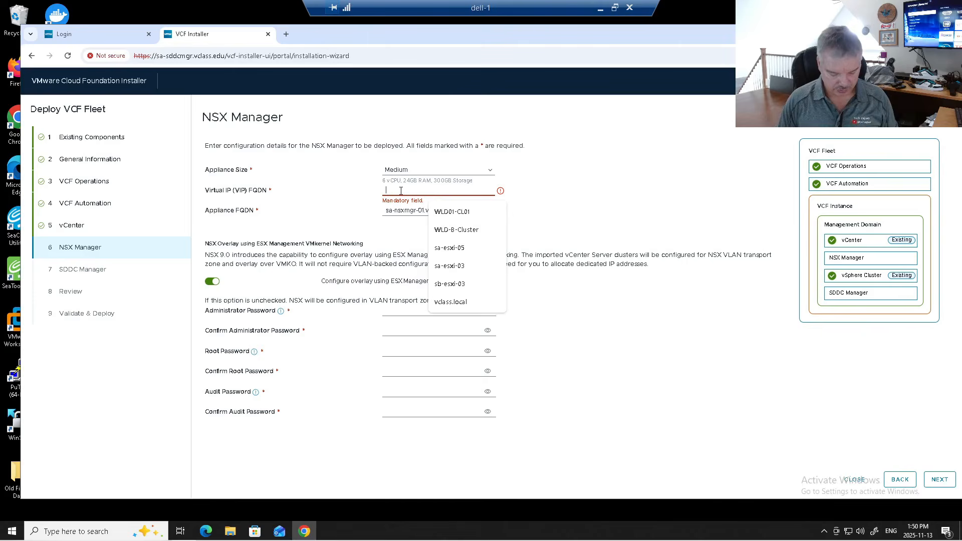
{"action": "type", "text": "sa"}
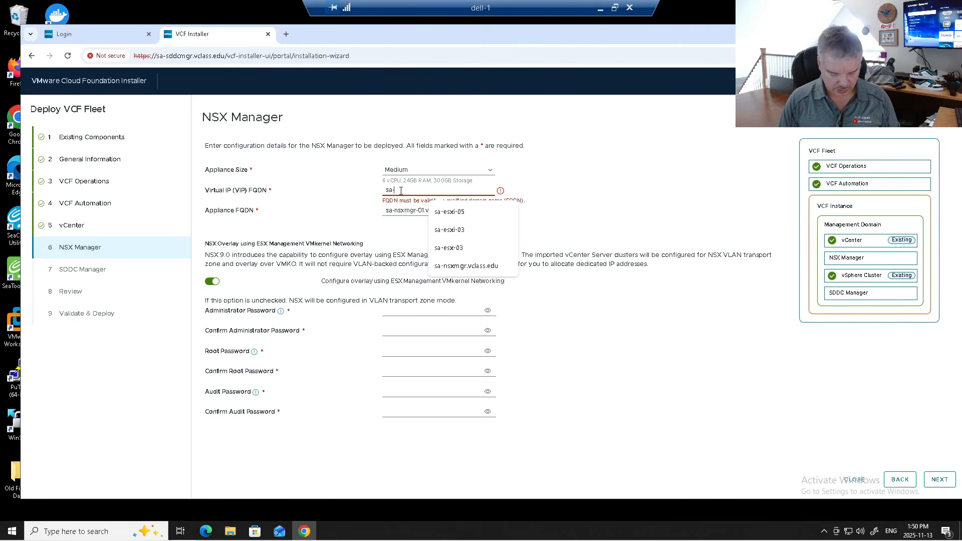
{"action": "type", "text": "-nsxm,gr"}
{"action": "key", "text": "BackSpace"}
{"action": "key", "text": "BackSpace"}
{"action": "key", "text": "BackSpace"}
{"action": "key", "text": "BackSpace"}
{"action": "key", "text": "BackSpace"}
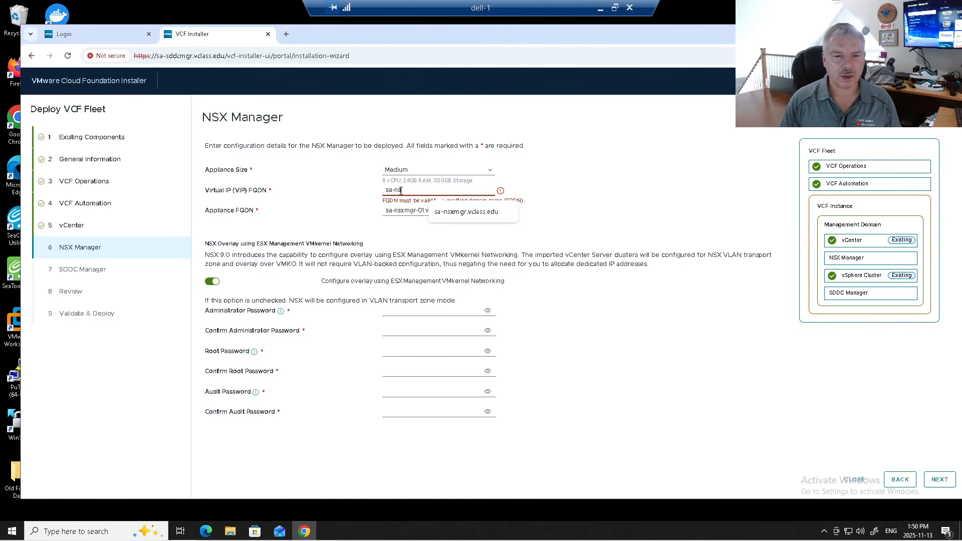
{"action": "type", "text": "nsxmg.vclass.edu"}
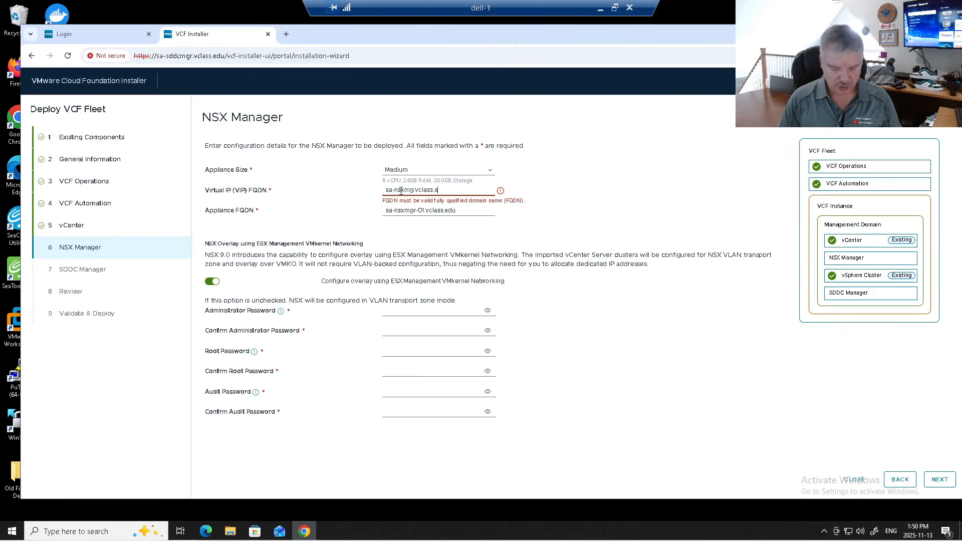
{"action": "left_click", "coordinate": [445, 231]}
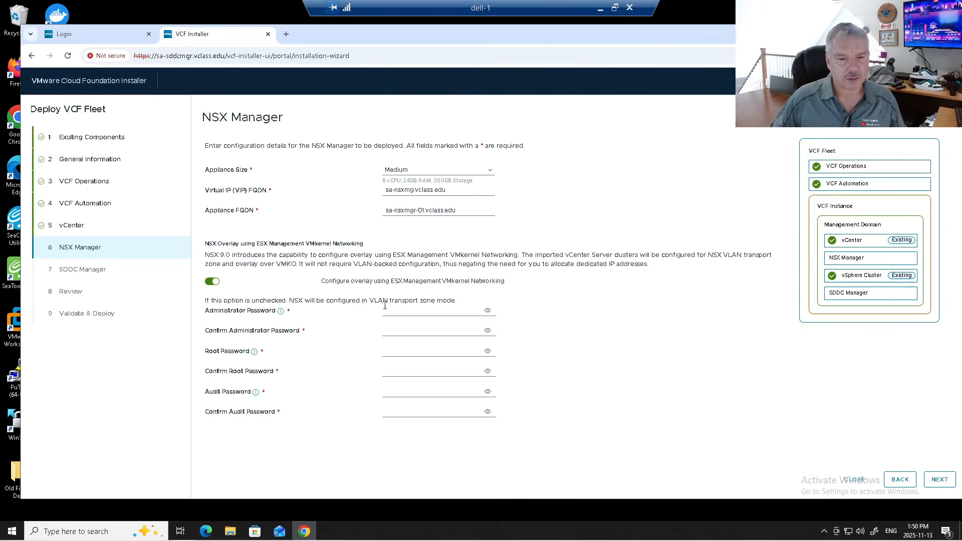
- Paste the shared password into the NSX administrator, root and audit password and confirmation fields
{"action": "left_click", "coordinate": [390, 309]}
{"action": "key", "text": "ctrl+v"}
{"action": "left_click", "coordinate": [488, 311]}
{"action": "left_click", "coordinate": [423, 329]}
{"action": "key", "text": "ctrl+v"}
{"action": "left_click", "coordinate": [404, 351]}
{"action": "key", "text": "ctrl+v"}
{"action": "left_click", "coordinate": [394, 371]}
{"action": "key", "text": "ctrl+v"}
{"action": "left_click", "coordinate": [395, 392]}
{"action": "key", "text": "ctrl+v"}
{"action": "left_click", "coordinate": [392, 408]}
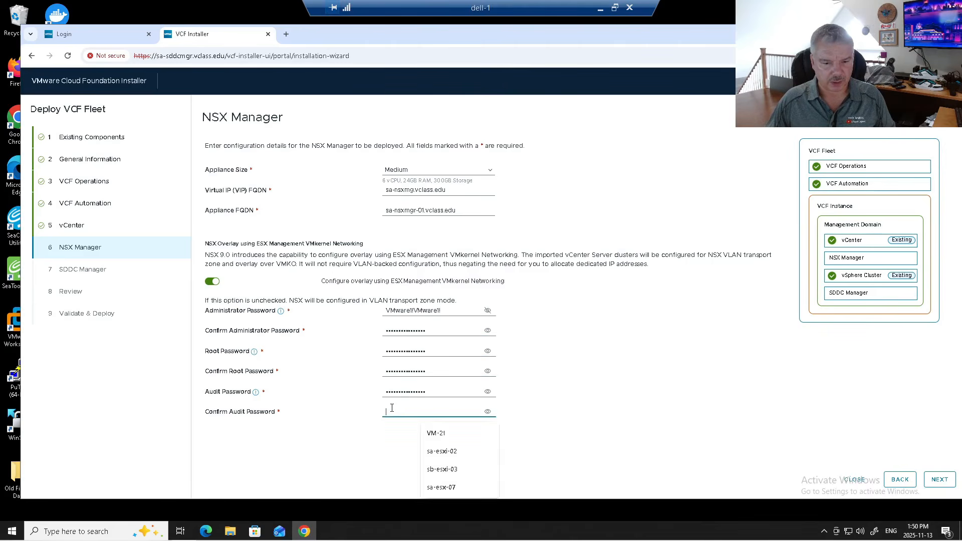
{"action": "key", "text": "ctrl+v"}
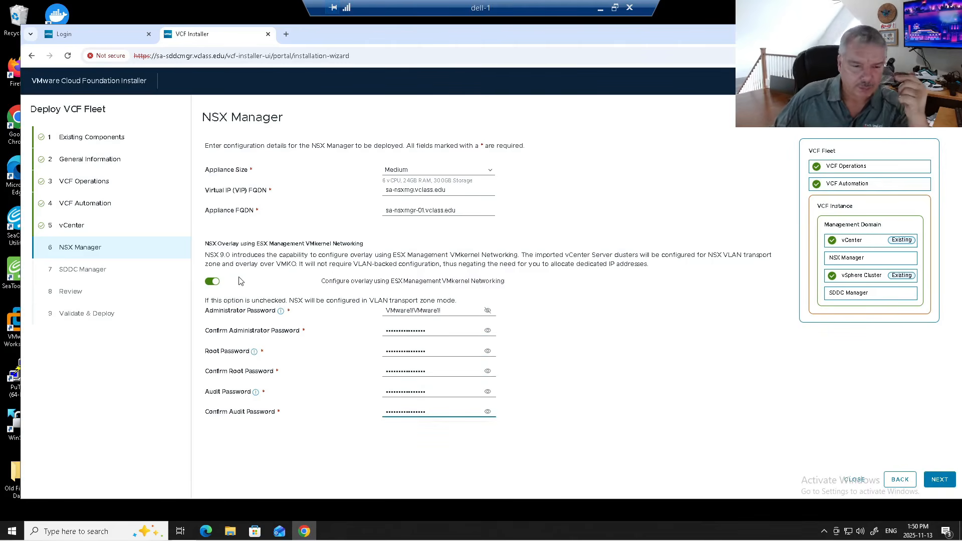
{"action": "left_click_drag", "start_coordinate": [206, 252], "coordinate": [633, 257]}
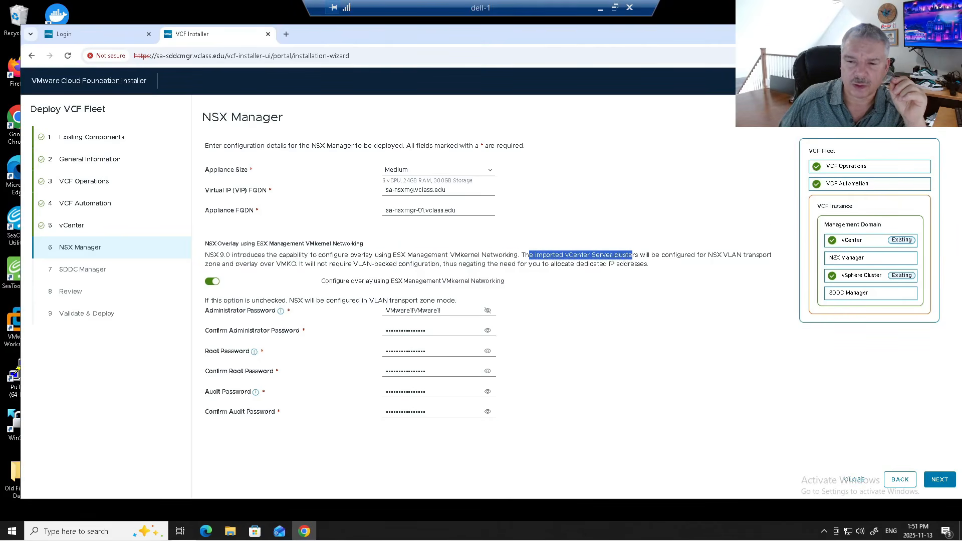
{"action": "left_click_drag", "start_coordinate": [696, 256], "coordinate": [757, 256]}
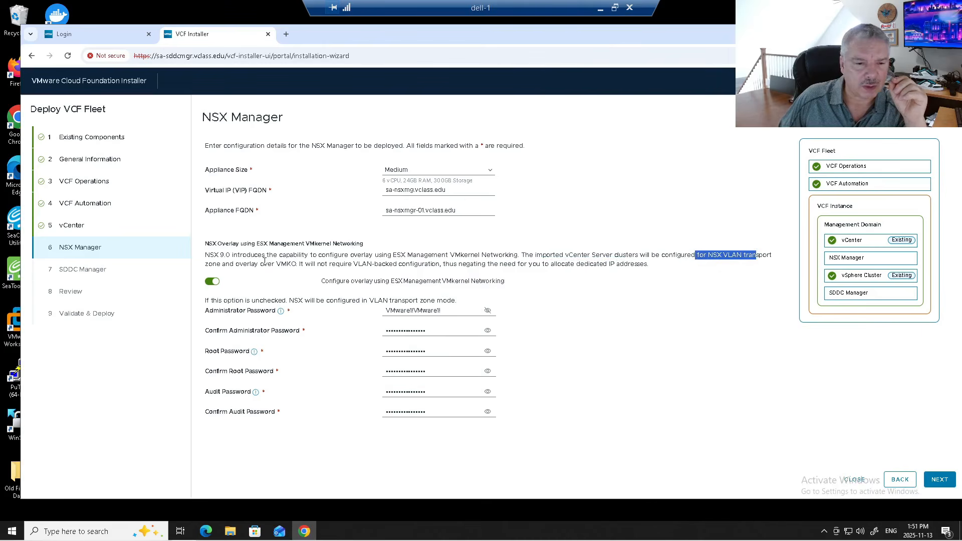
{"action": "left_click_drag", "start_coordinate": [236, 264], "coordinate": [301, 266]}
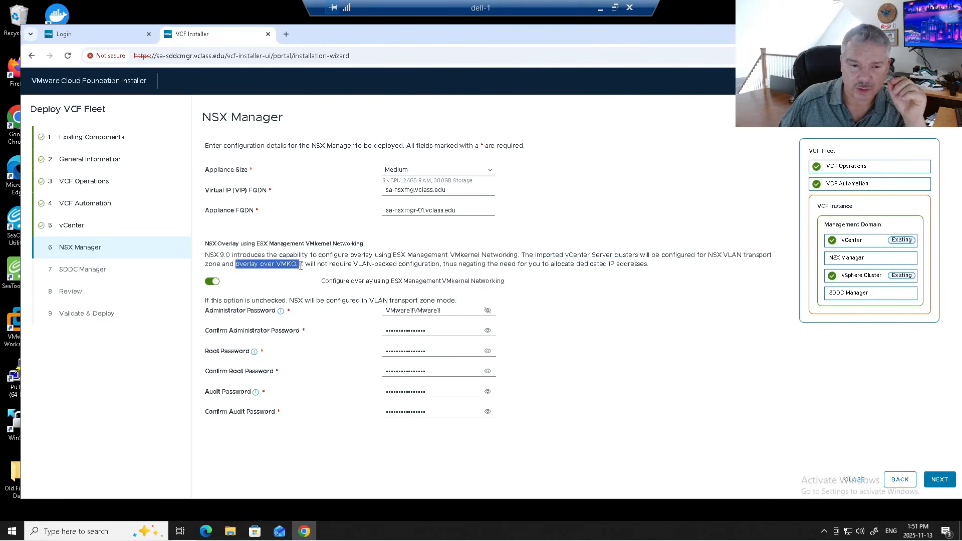
{"action": "left_click", "coordinate": [284, 264]}
{"action": "double_click", "coordinate": [284, 265]}
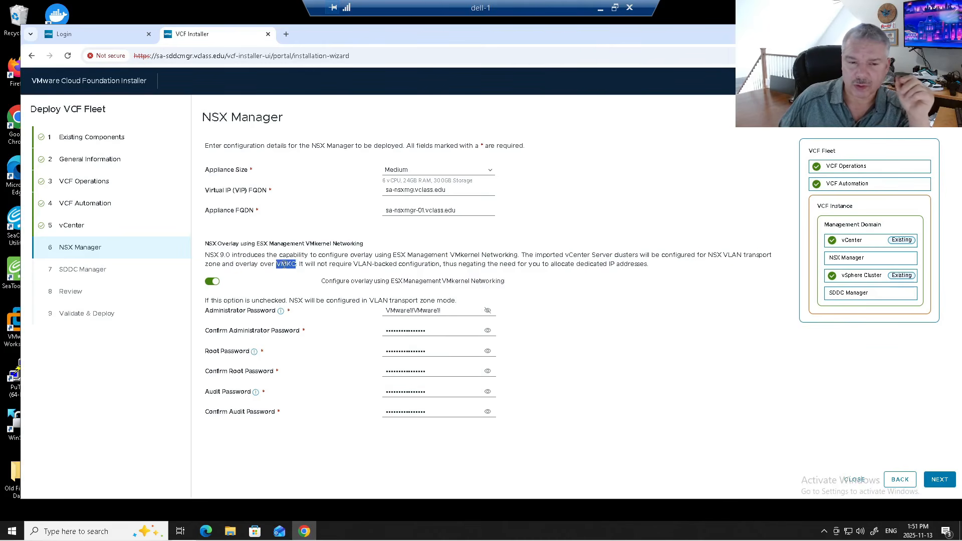
{"action": "left_click_drag", "start_coordinate": [303, 264], "coordinate": [642, 267]}
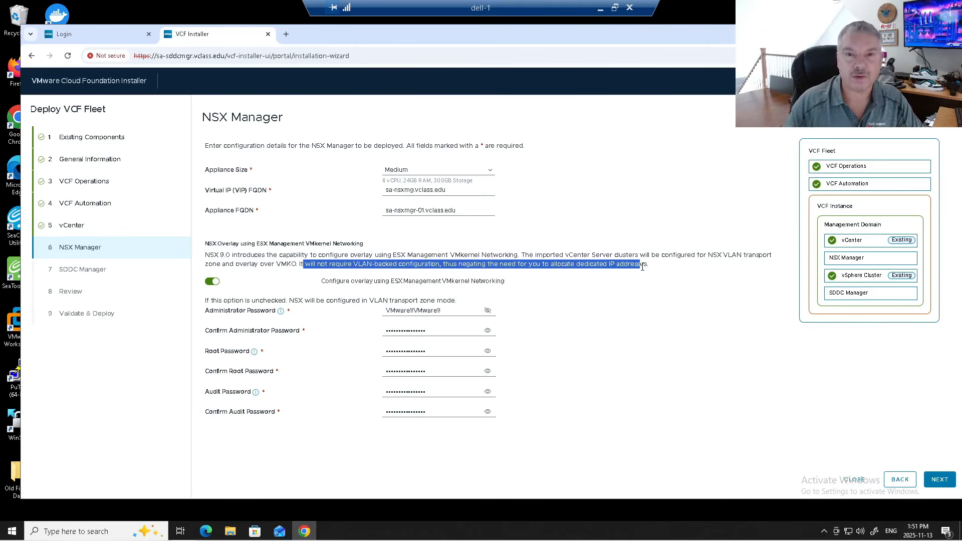
{"action": "double_click", "coordinate": [294, 265]}
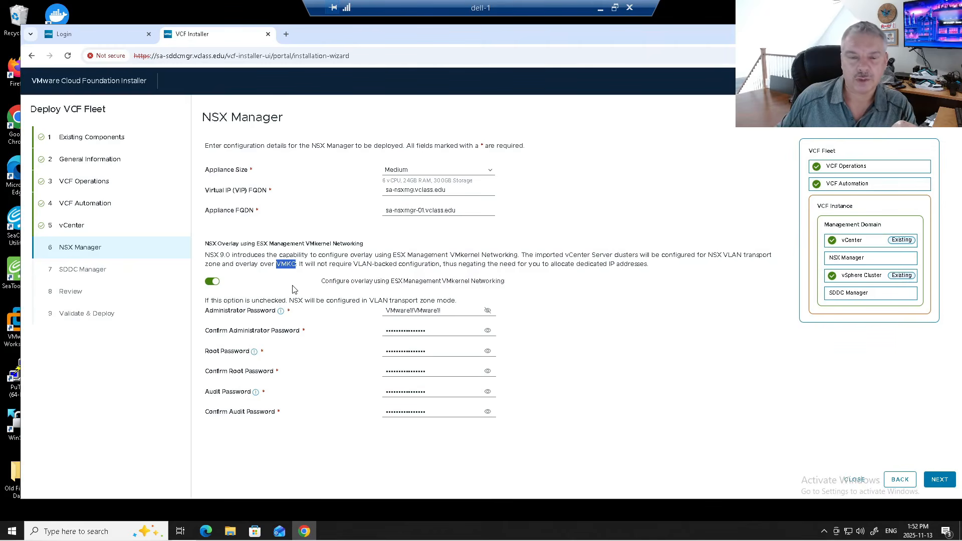
{"action": "left_click_drag", "start_coordinate": [334, 283], "coordinate": [491, 287]}
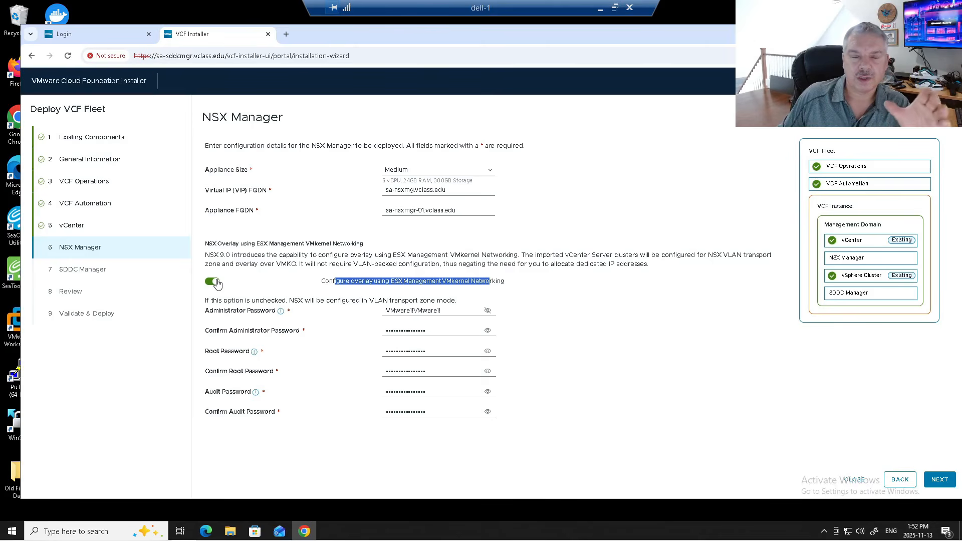
{"action": "left_click_drag", "start_coordinate": [247, 255], "coordinate": [441, 264]}
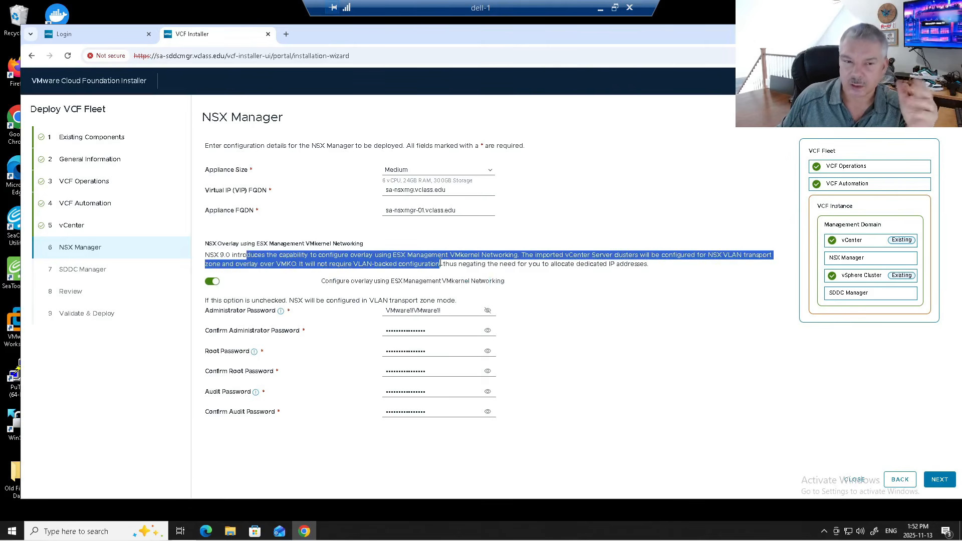
{"action": "left_click", "coordinate": [302, 284]}
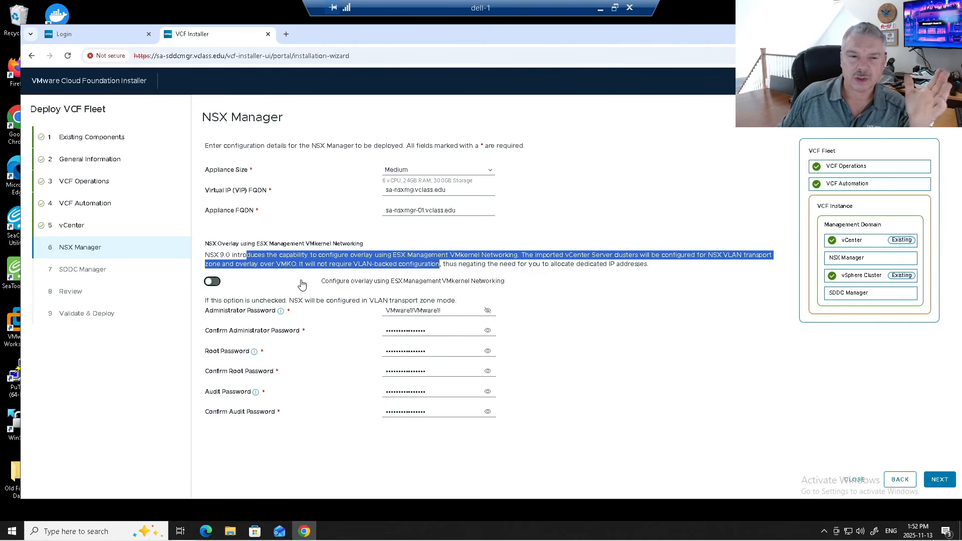
{"action": "left_click", "coordinate": [213, 283]}
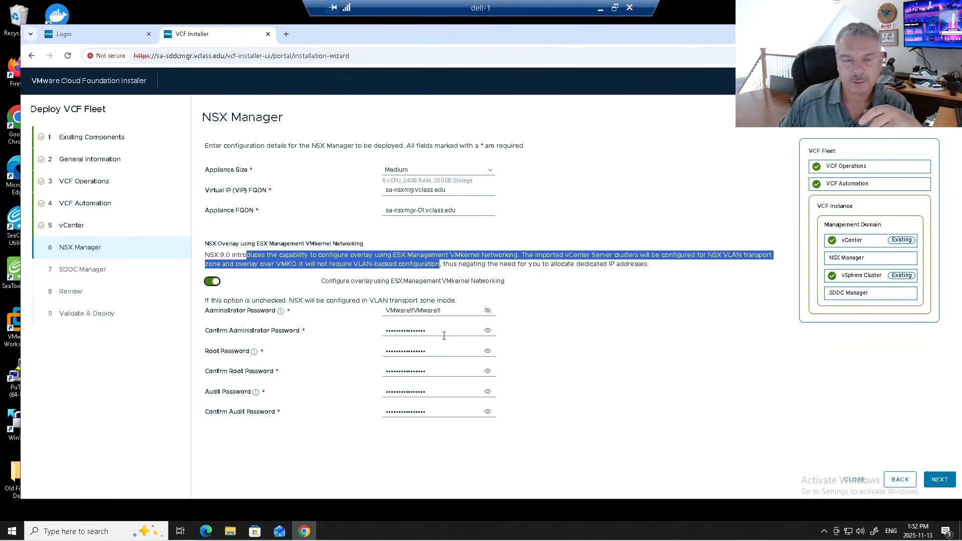
- Fix the NSX VIP FQDN to sa-nsxmgr.vclass.edu after the DNS lookup error, then continue
{"action": "left_click", "coordinate": [942, 480]}
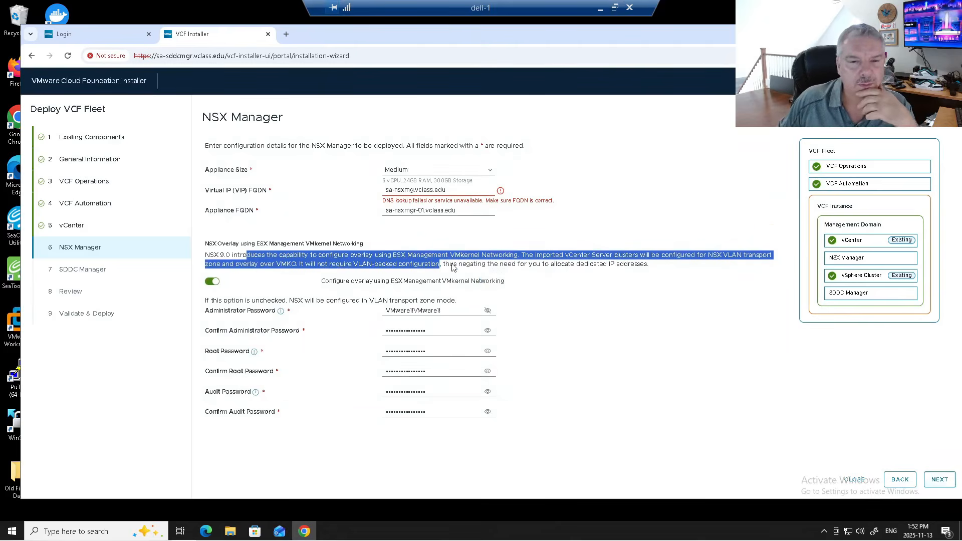
{"action": "left_click", "coordinate": [413, 189]}
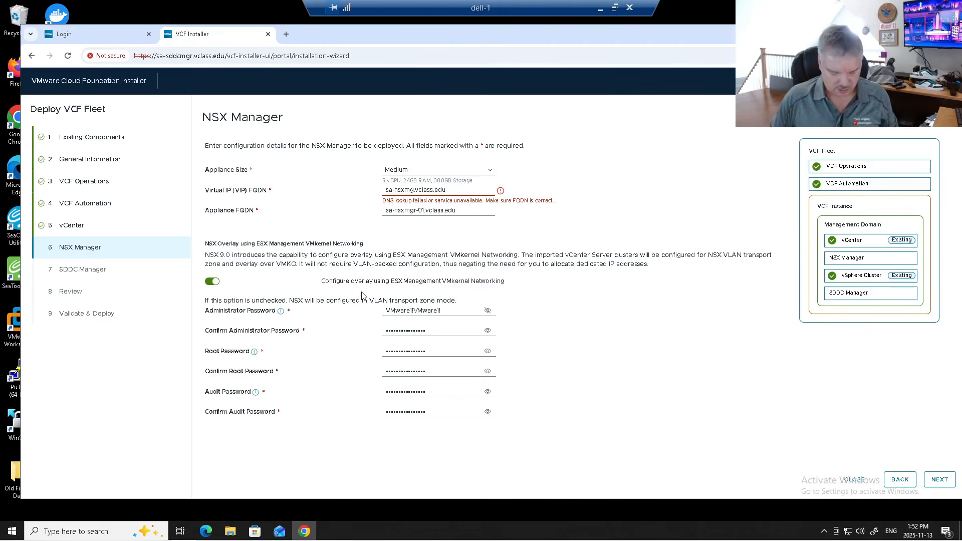
{"action": "type", "text": "r"}
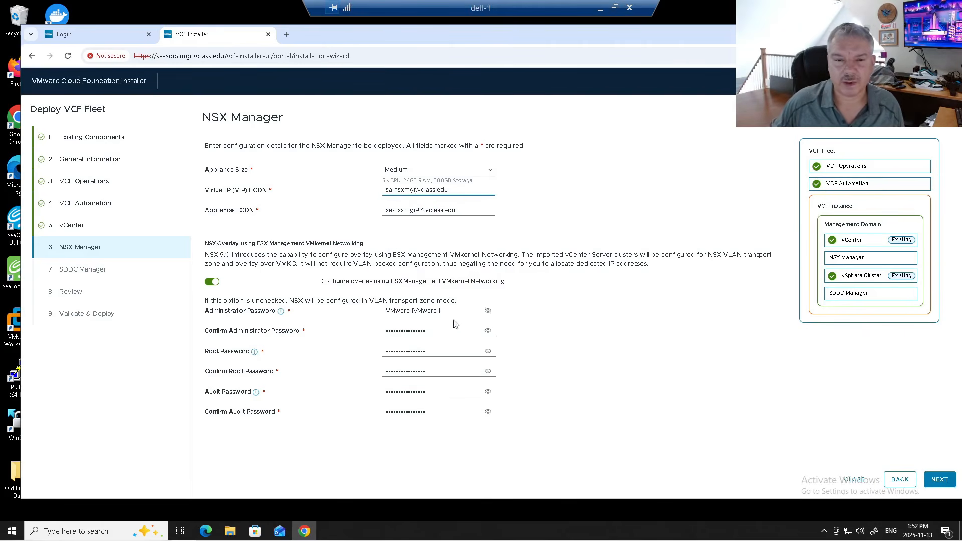
{"action": "left_click", "coordinate": [938, 480]}
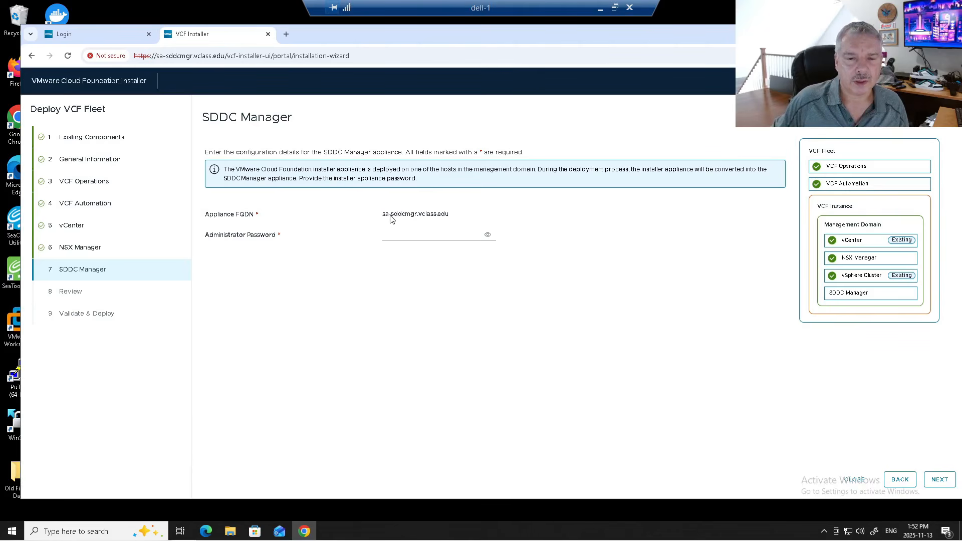
- Enter and double-check the SDDC Manager administrator password, then proceed to Review
{"action": "left_click", "coordinate": [394, 233]}
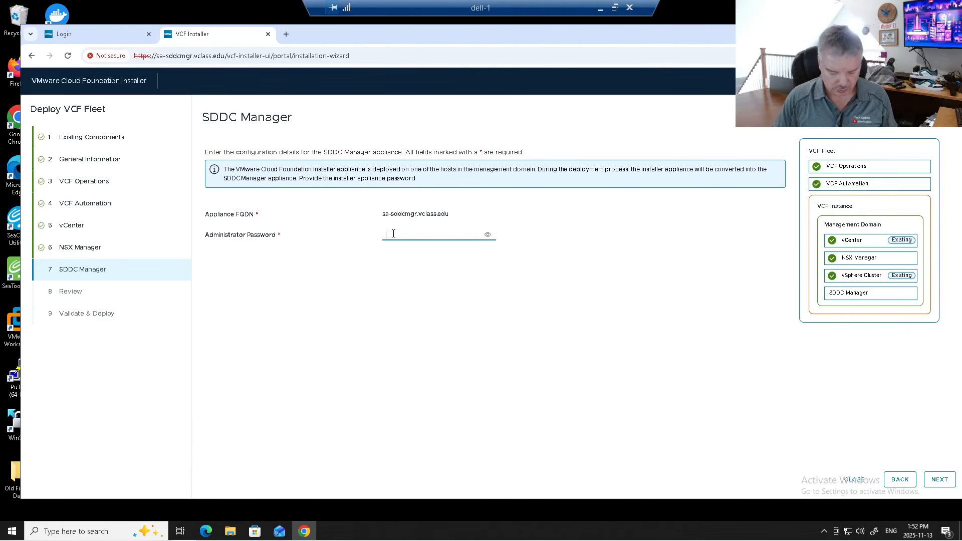
{"action": "type", "text": "****"}
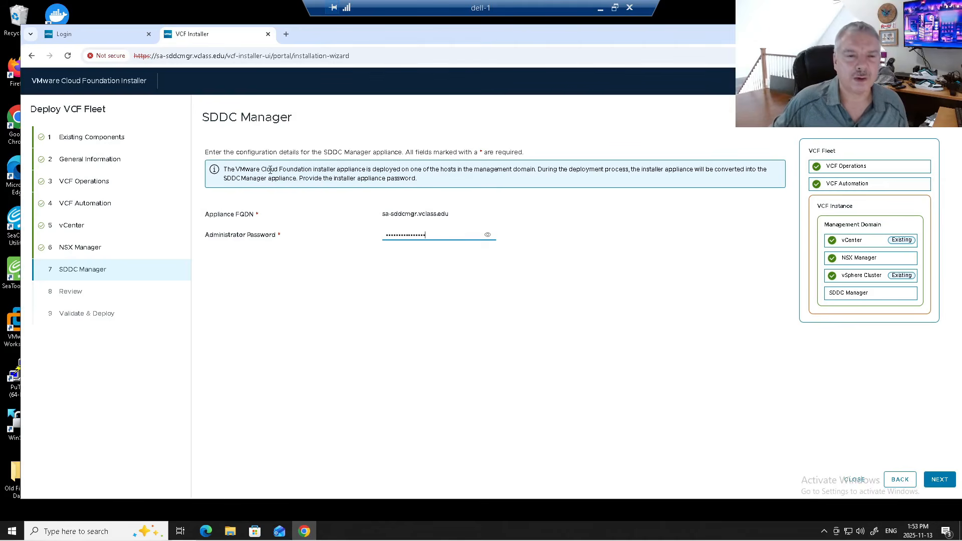
{"action": "left_click_drag", "start_coordinate": [270, 170], "coordinate": [638, 172]}
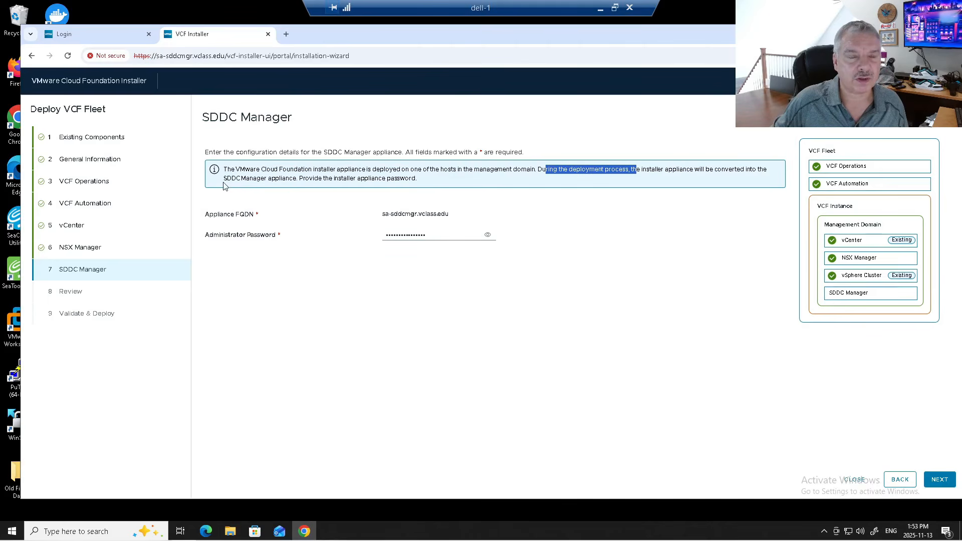
{"action": "left_click_drag", "start_coordinate": [227, 181], "coordinate": [439, 186]}
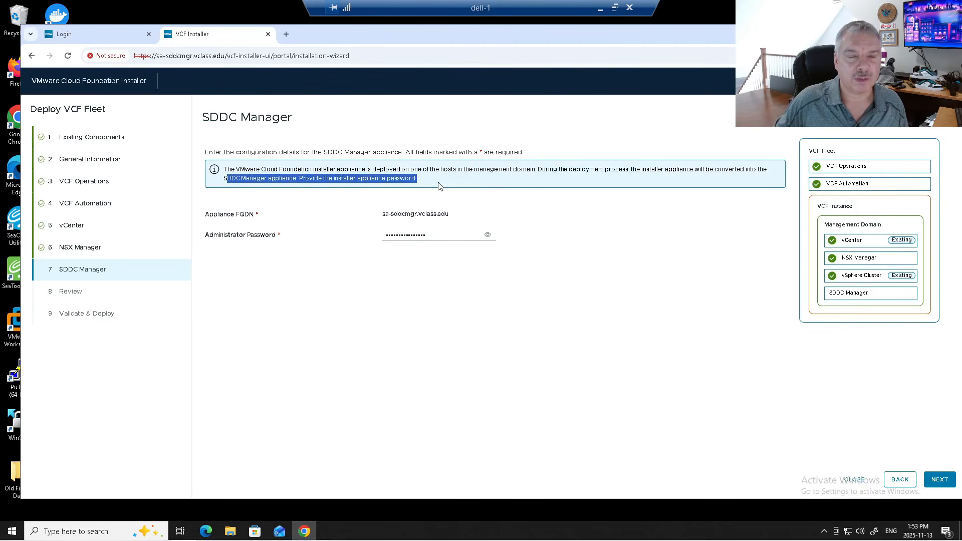
{"action": "left_click", "coordinate": [487, 237]}
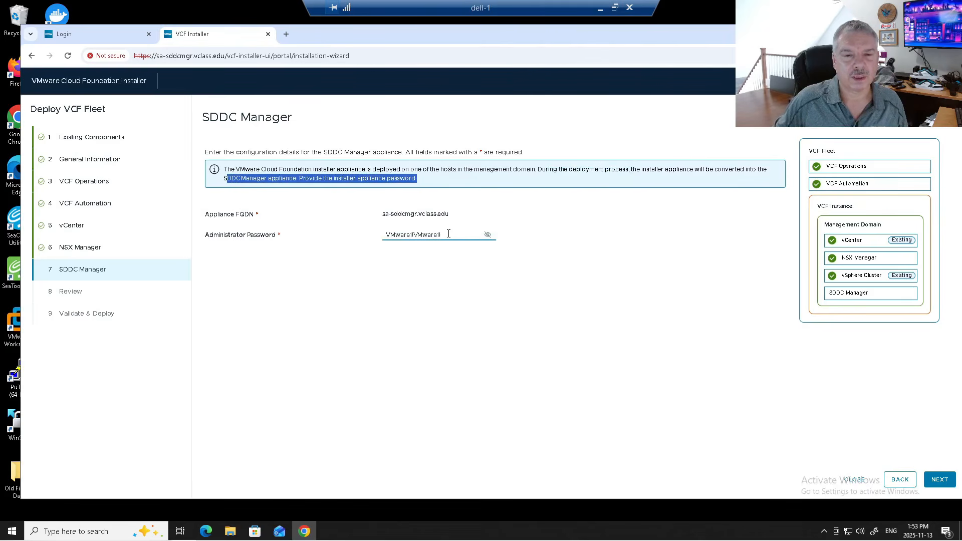
{"action": "left_click", "coordinate": [488, 236]}
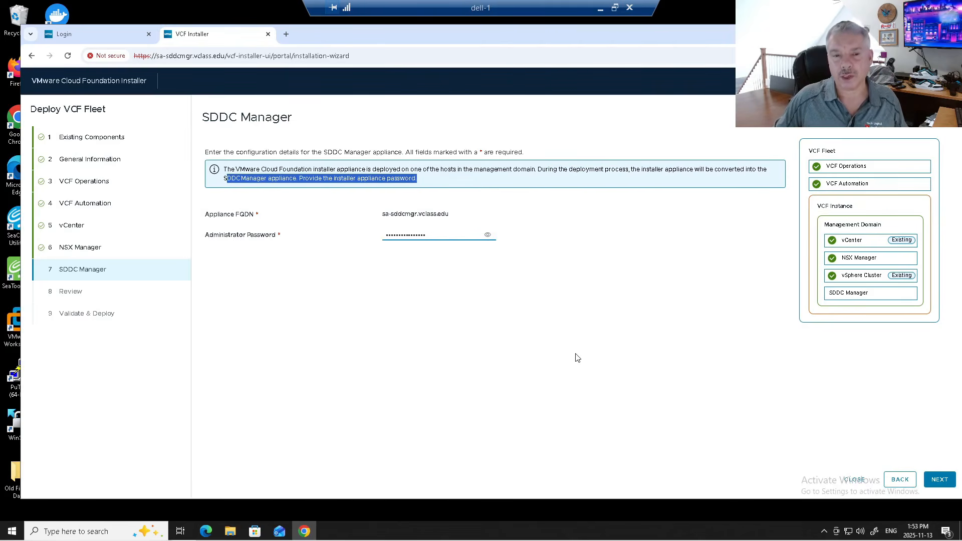
{"action": "left_click_drag", "start_coordinate": [251, 235], "coordinate": [181, 239]}
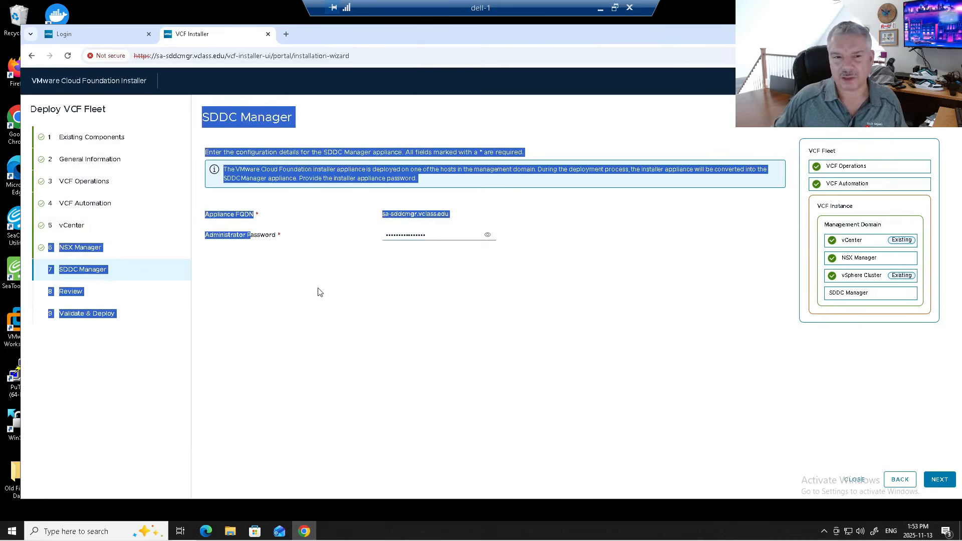
{"action": "left_click", "coordinate": [332, 295]}
{"action": "left_click", "coordinate": [940, 480]}
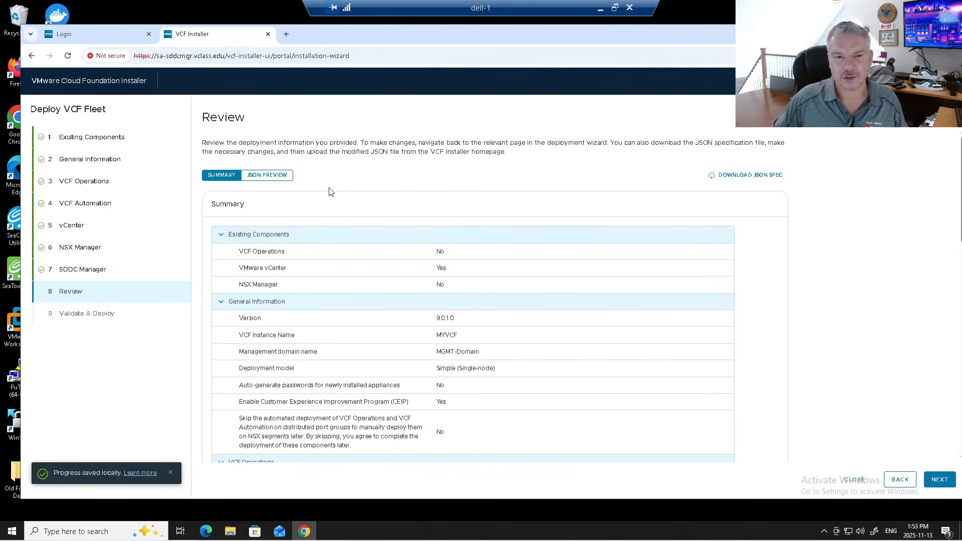
- Proceed past Review so validations begin with Deployment Specification and DNS Resolution
{"action": "left_click", "coordinate": [938, 480]}
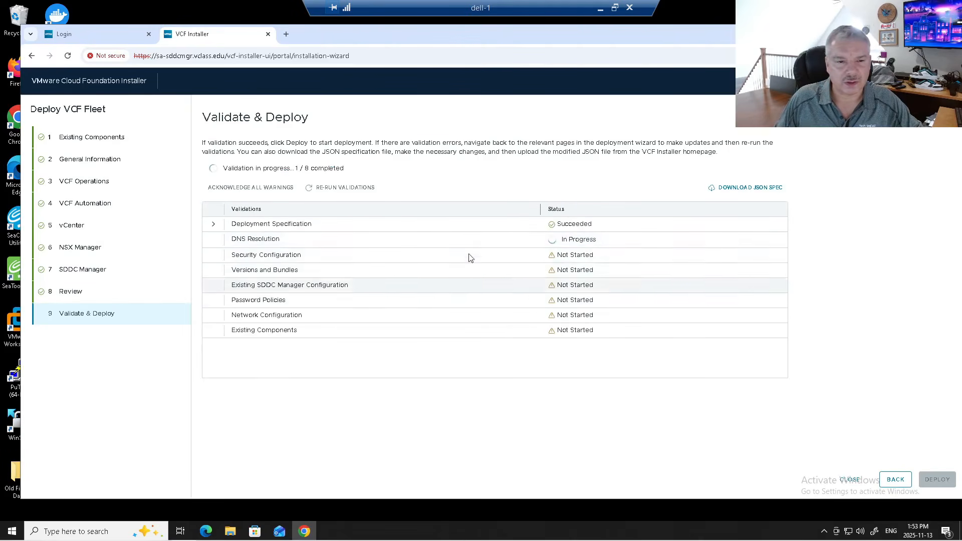
- After validations finish, review the Existing Components failure: DVS MTU is below the required 1700
{"action": "left_click", "coordinate": [215, 225]}
{"action": "left_click", "coordinate": [216, 228]}
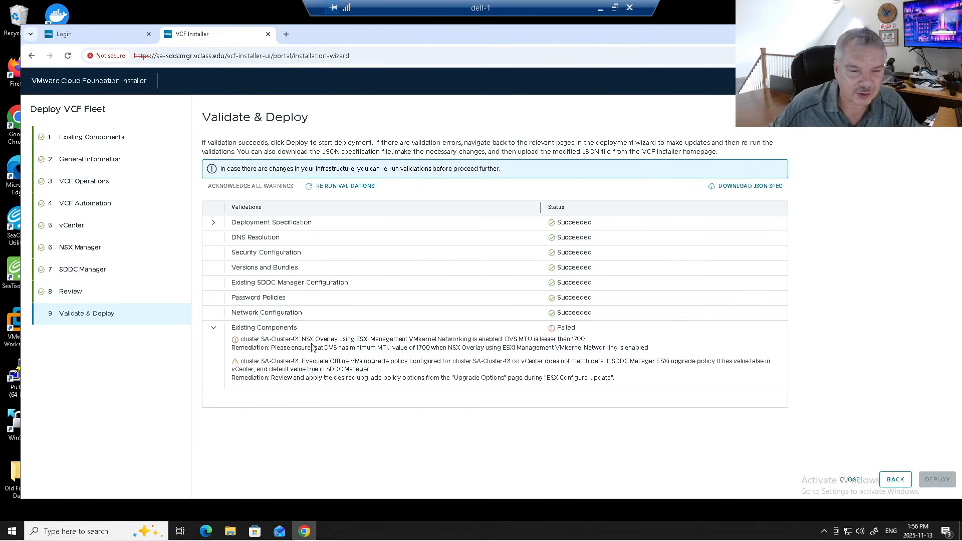
{"action": "left_click", "coordinate": [379, 341]}
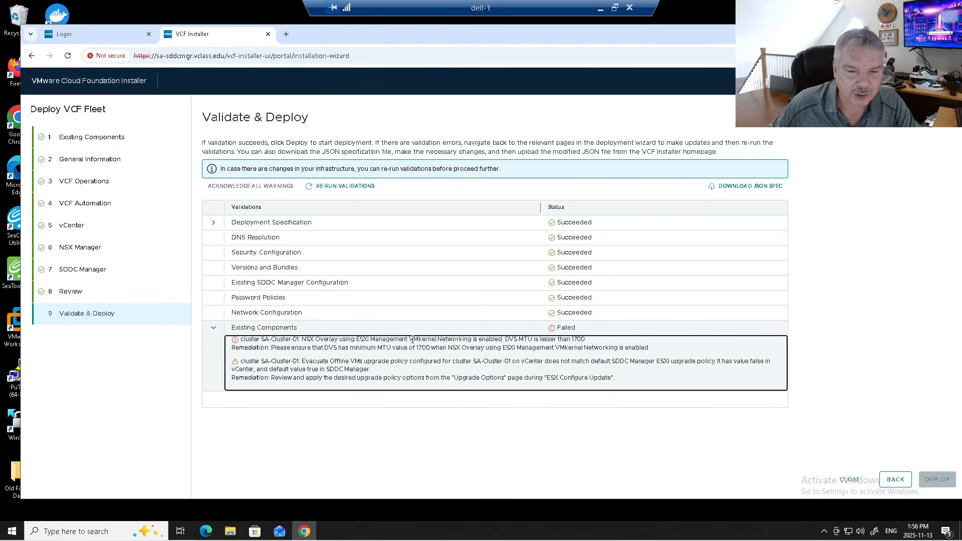
{"action": "left_click_drag", "start_coordinate": [477, 341], "coordinate": [532, 340]}
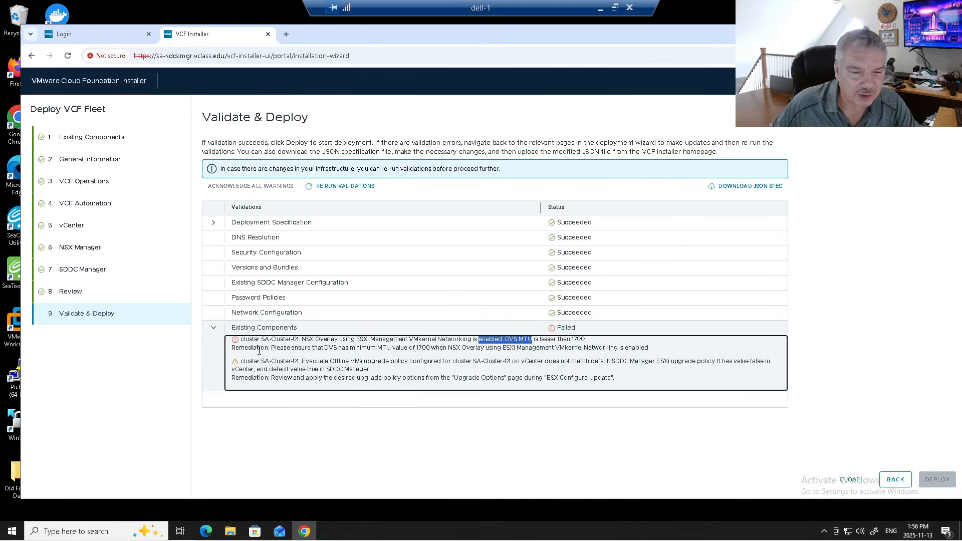
{"action": "left_click_drag", "start_coordinate": [280, 348], "coordinate": [490, 350]}
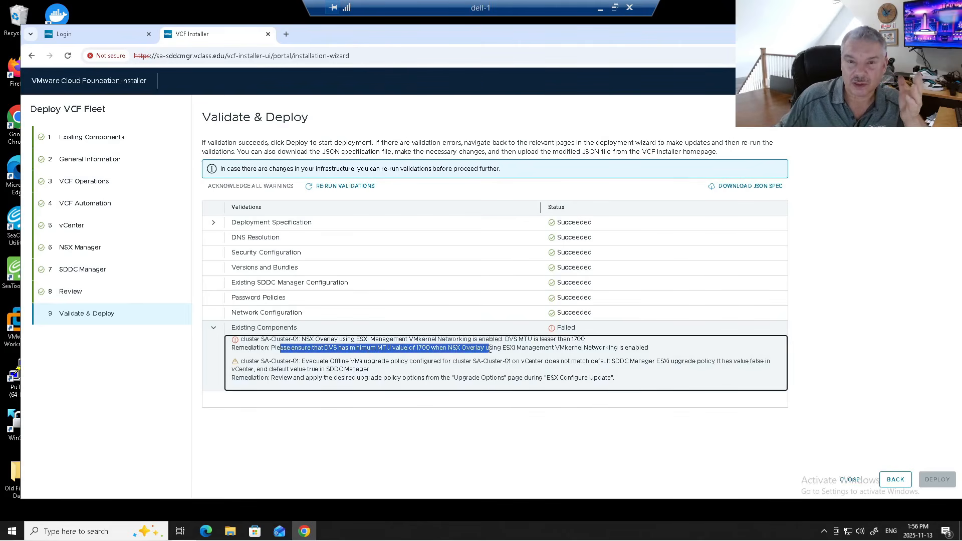
{"action": "left_click", "coordinate": [77, 37]}
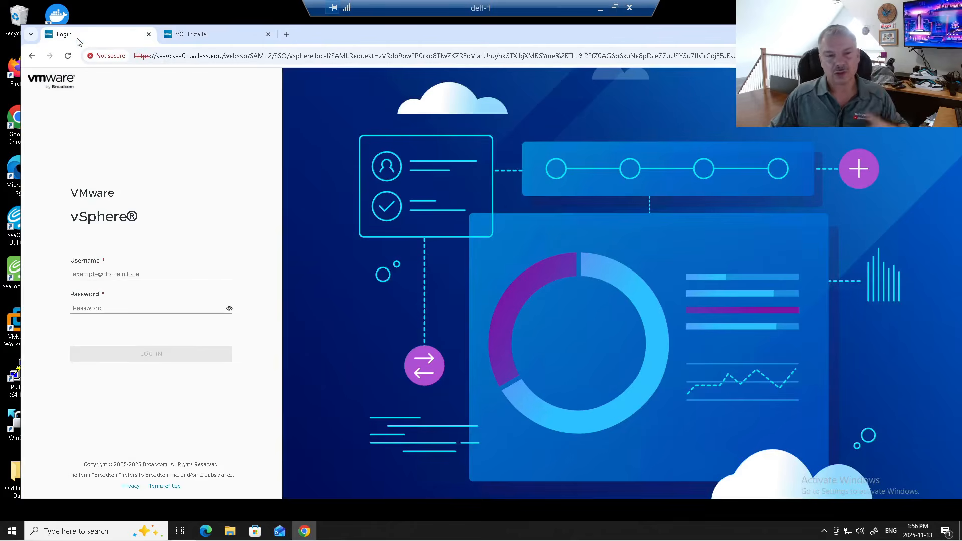
{"action": "left_click", "coordinate": [141, 277]}
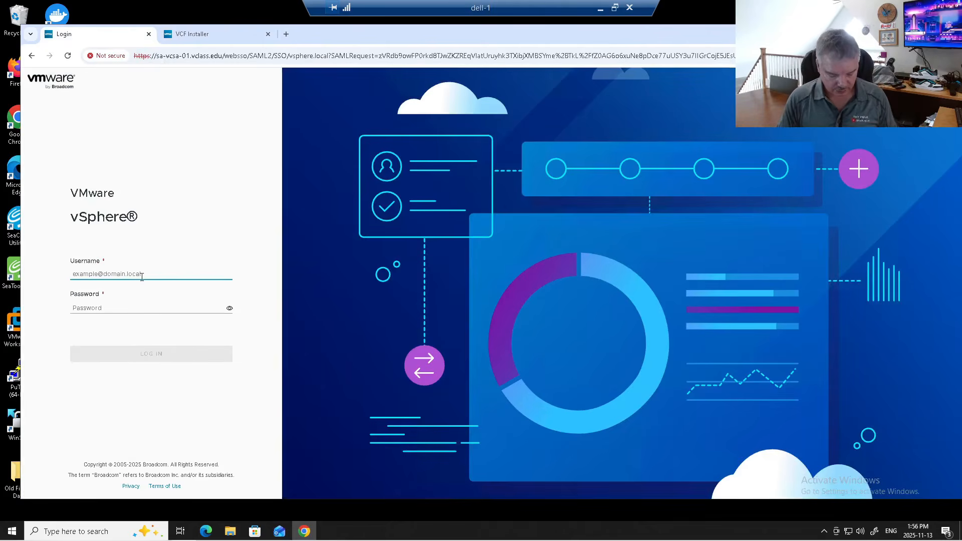
{"action": "type", "text": "admini"}
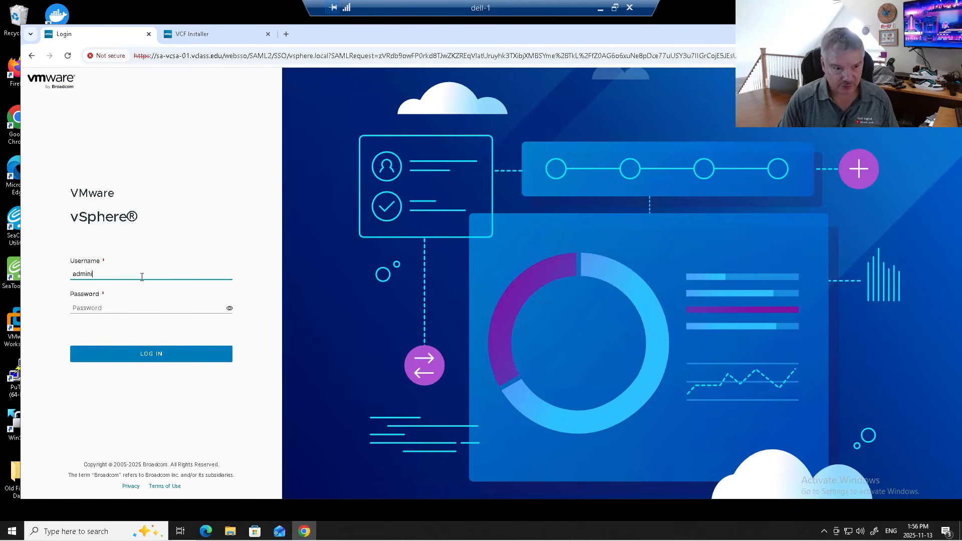
{"action": "type", "text": "strato"}
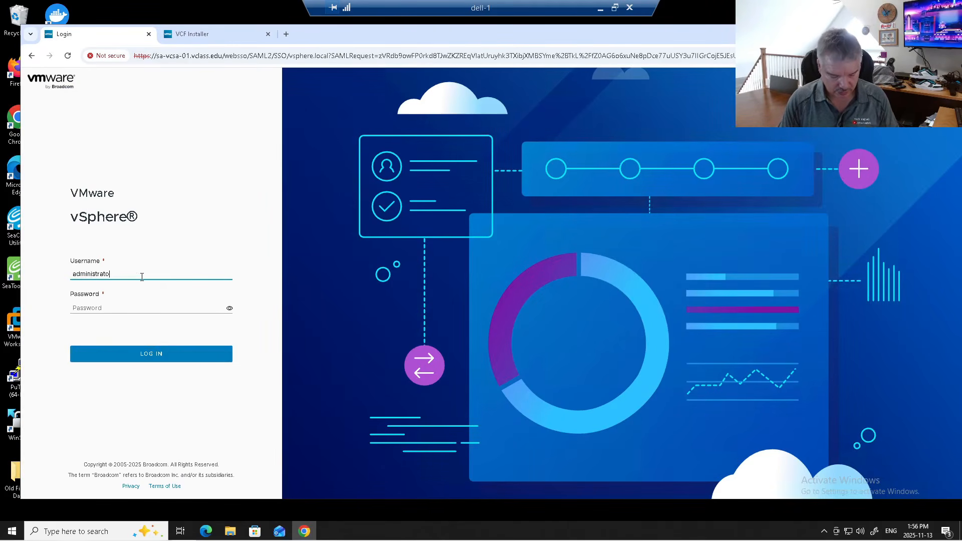
{"action": "type", "text": "r@vsphere.local"}
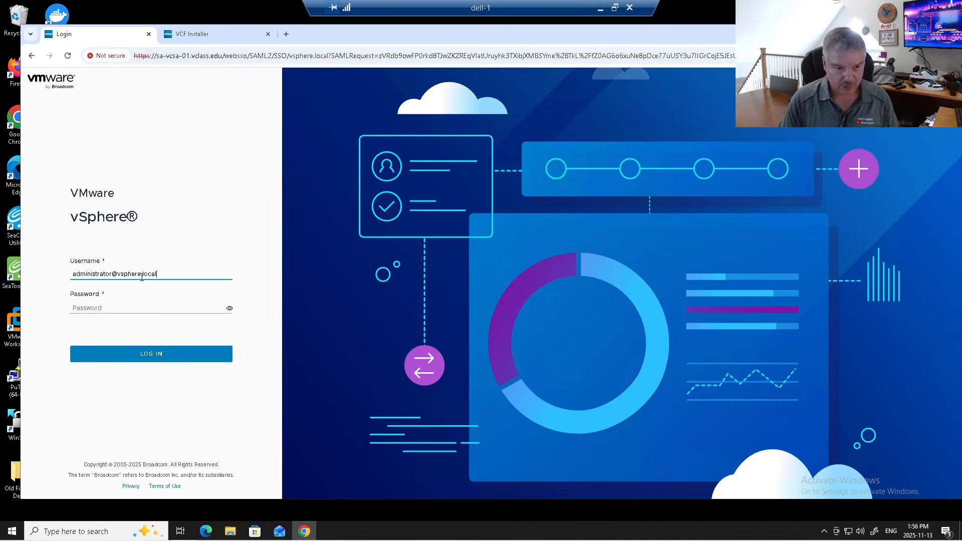
{"action": "key", "text": "Tab"}
{"action": "type", "text": "VMware1!"}
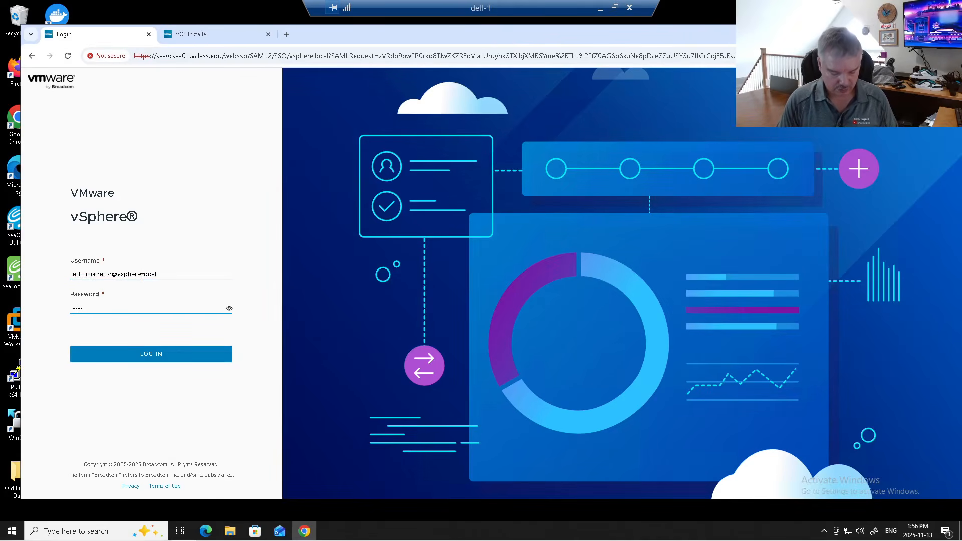
{"action": "type", "text": "are"}
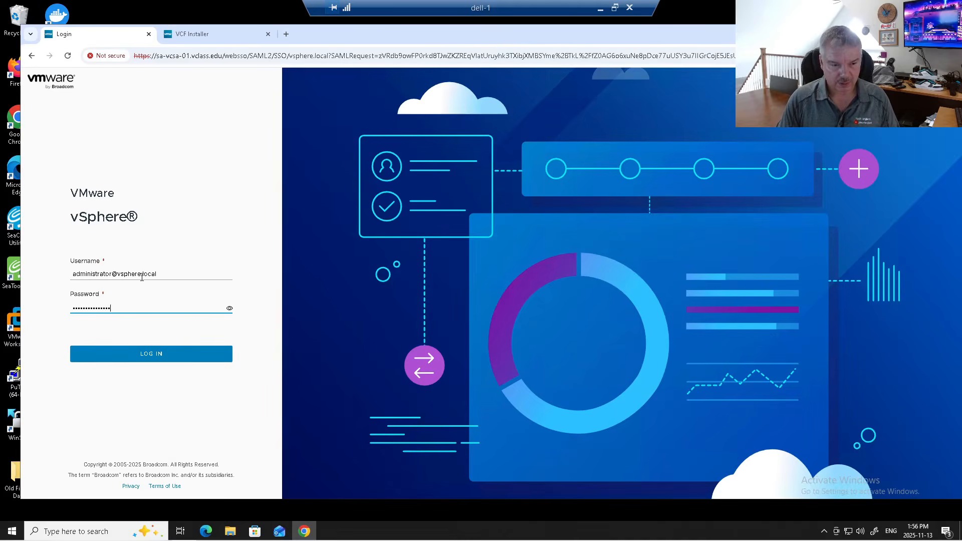
{"action": "key", "text": "Return"}
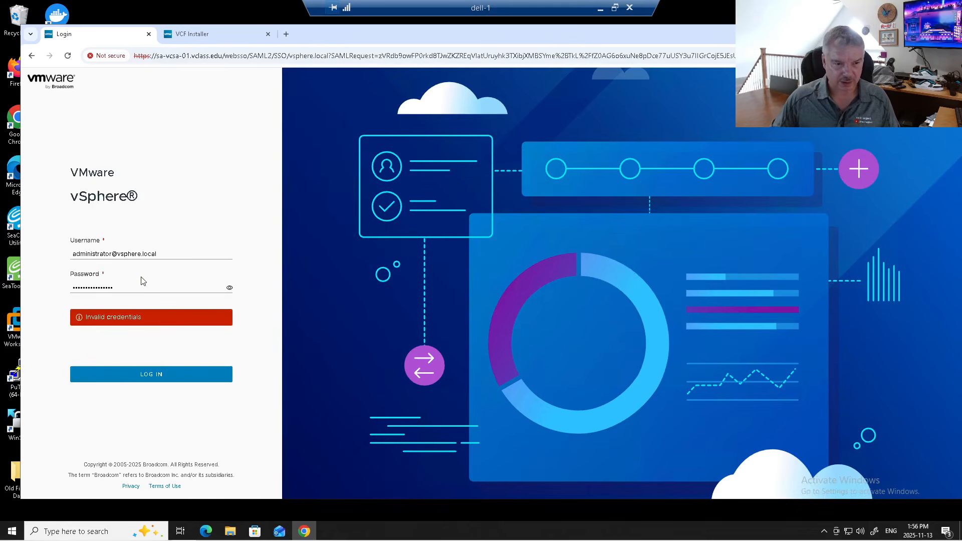
- Retype the rejected password and resubmit until the login succeeds
{"action": "key", "text": "ctrl+a"}
{"action": "type", "text": "VM"}
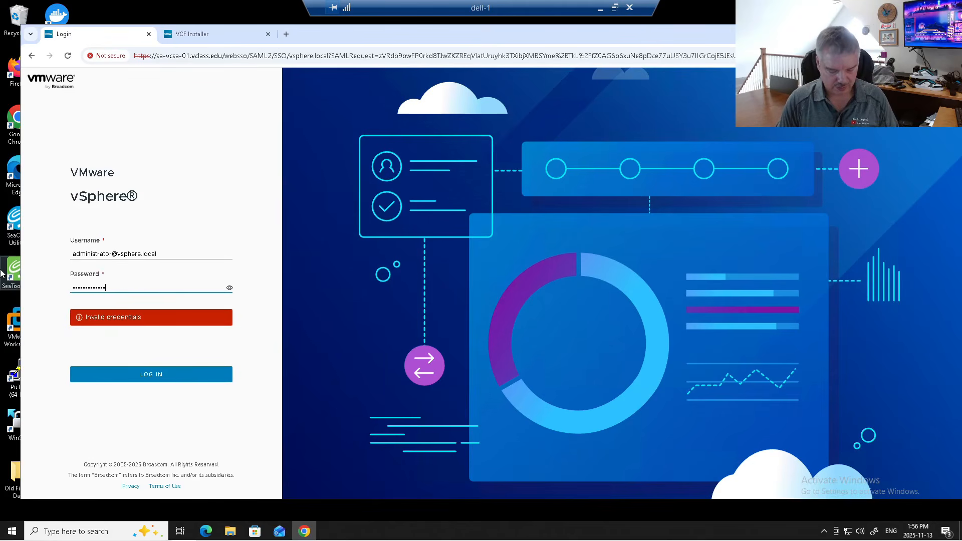
{"action": "key", "text": "Return"}
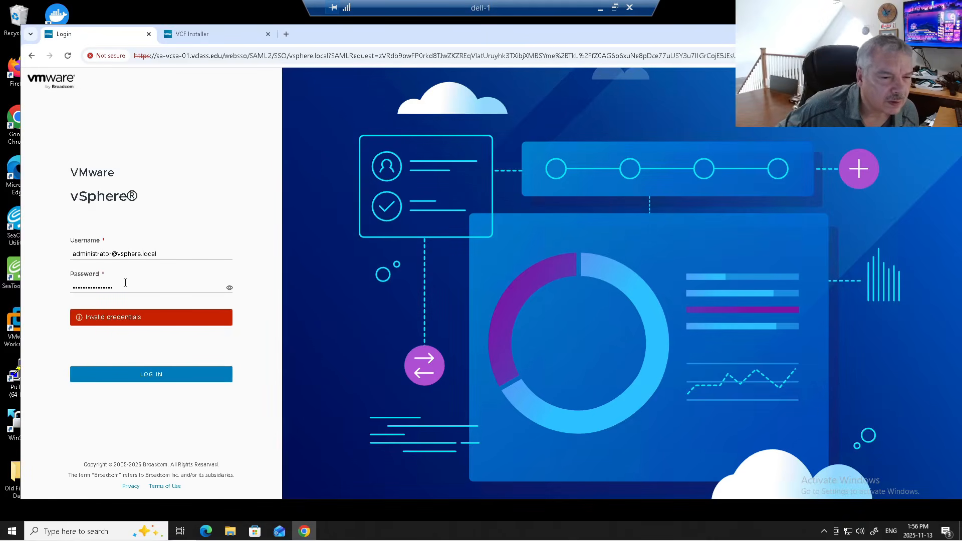
{"action": "left_click_drag", "start_coordinate": [124, 283], "coordinate": [4, 282]}
{"action": "type", "text": "V"}
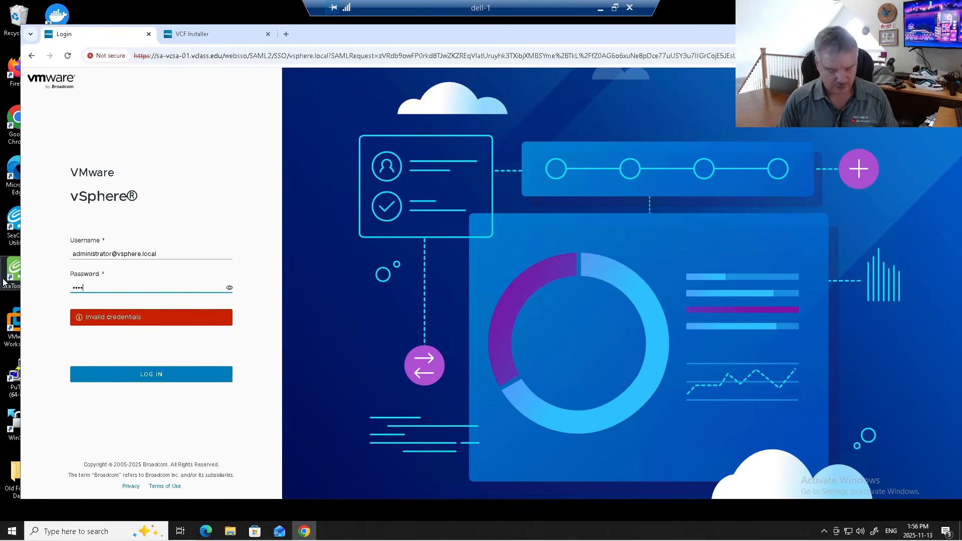
{"action": "key", "text": "Return"}
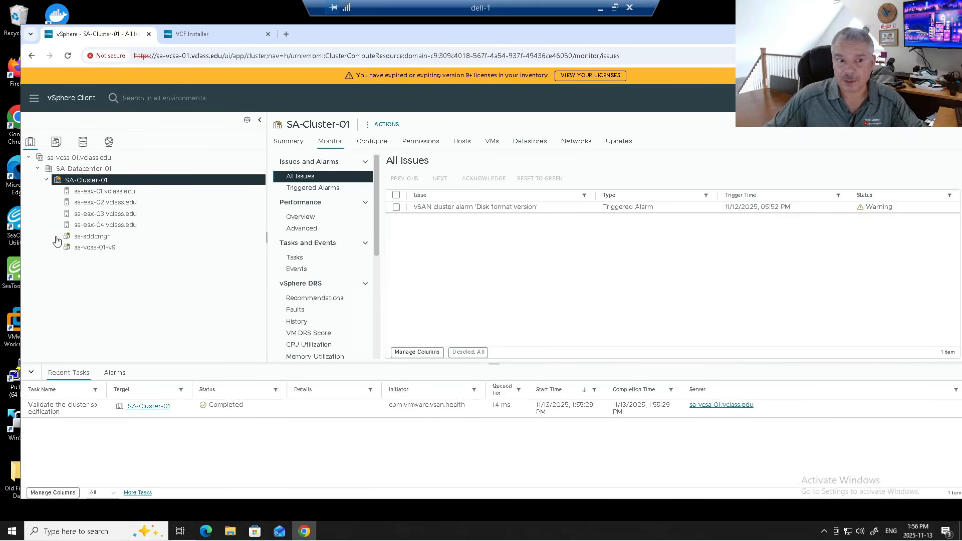
- In Networking, edit vDS-01's advanced settings and change its MTU from 1500 to 9000
{"action": "left_click", "coordinate": [109, 142]}
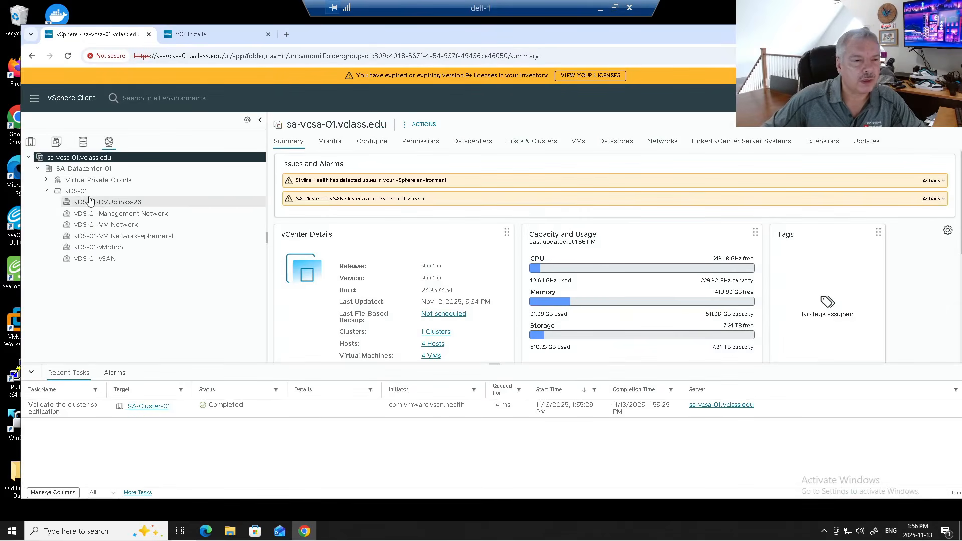
{"action": "left_click", "coordinate": [89, 194]}
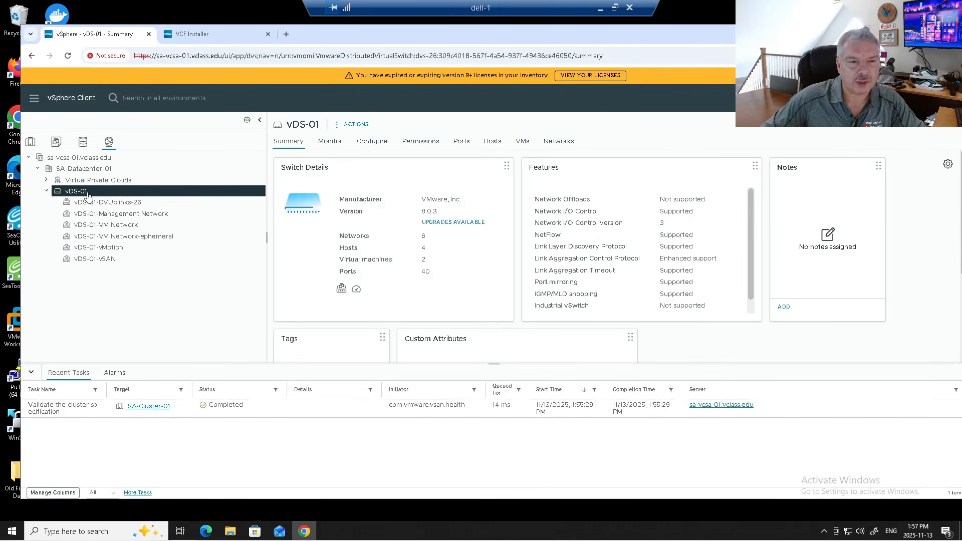
{"action": "right_click", "coordinate": [89, 195]}
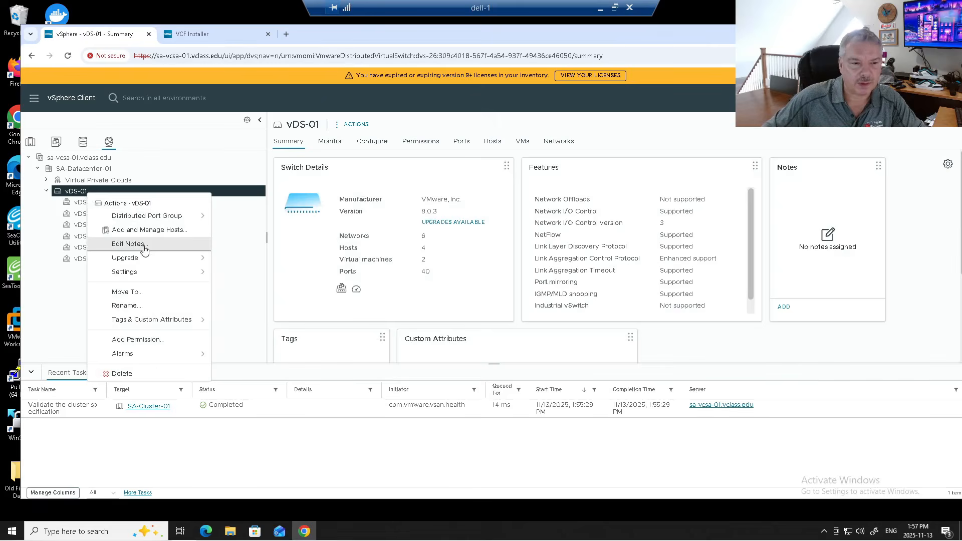
{"action": "mouse_move", "coordinate": [148, 277]}
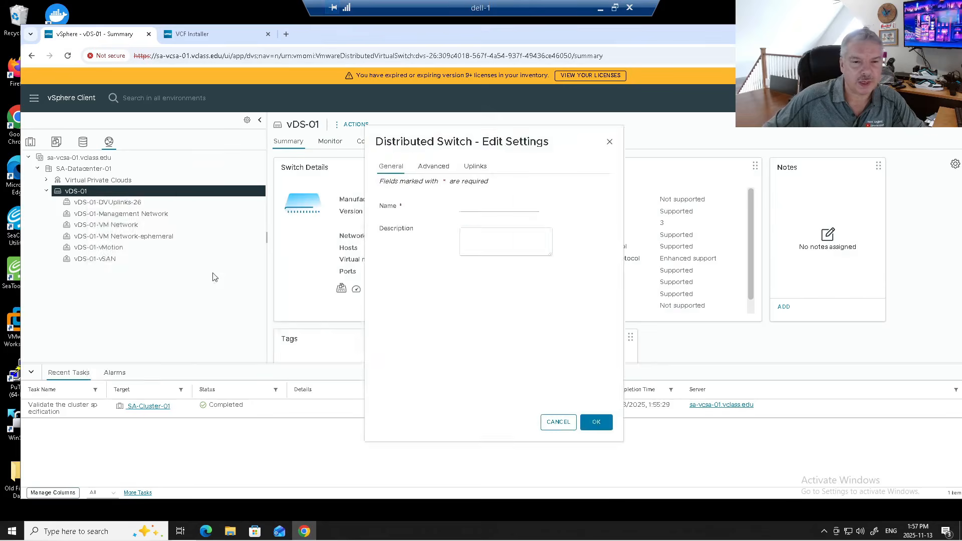
{"action": "left_click", "coordinate": [241, 278]}
{"action": "left_click", "coordinate": [434, 173]}
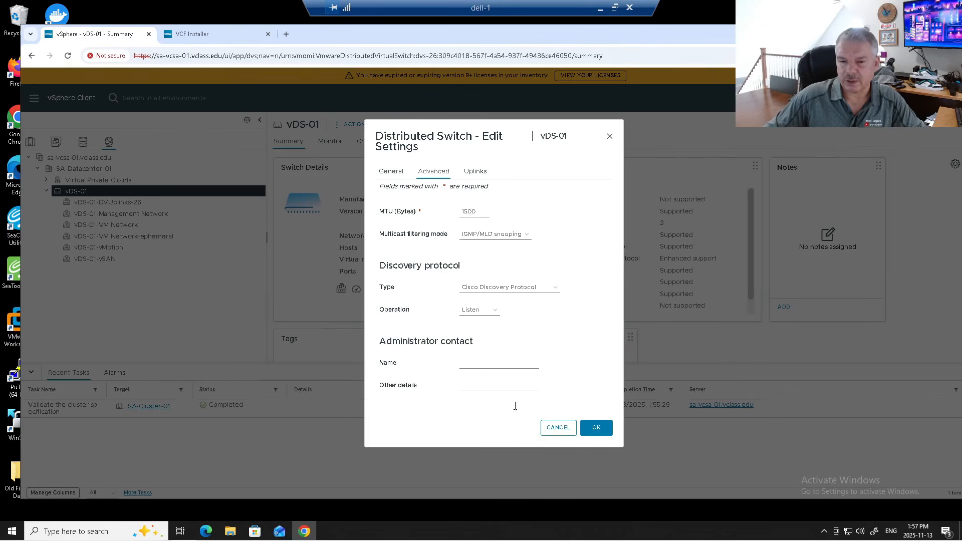
{"action": "double_click", "coordinate": [468, 211]}
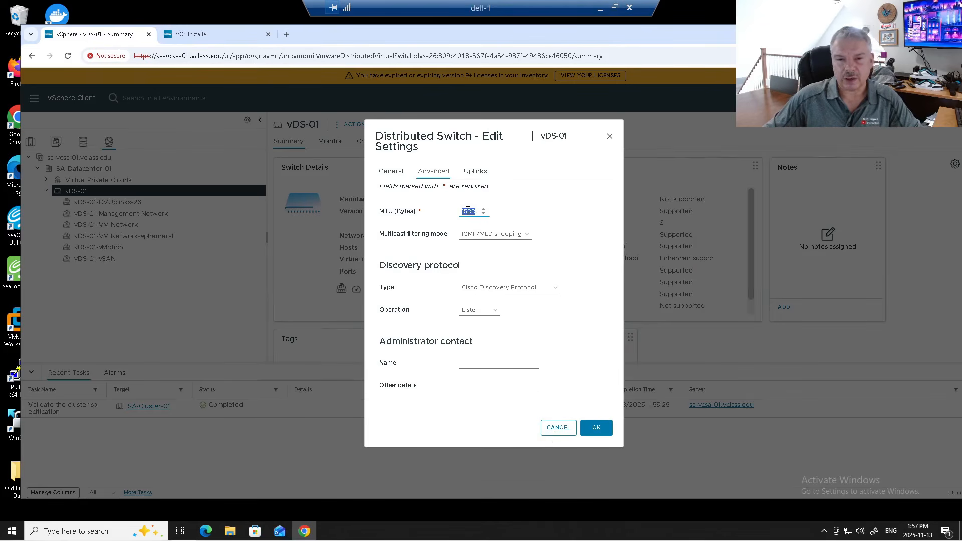
{"action": "type", "text": "9000"}
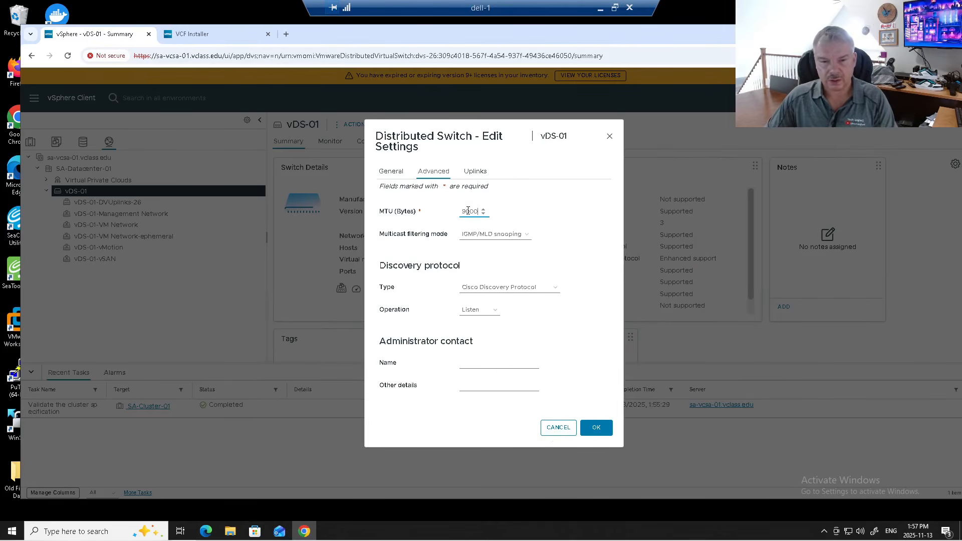
{"action": "left_click", "coordinate": [595, 421]}
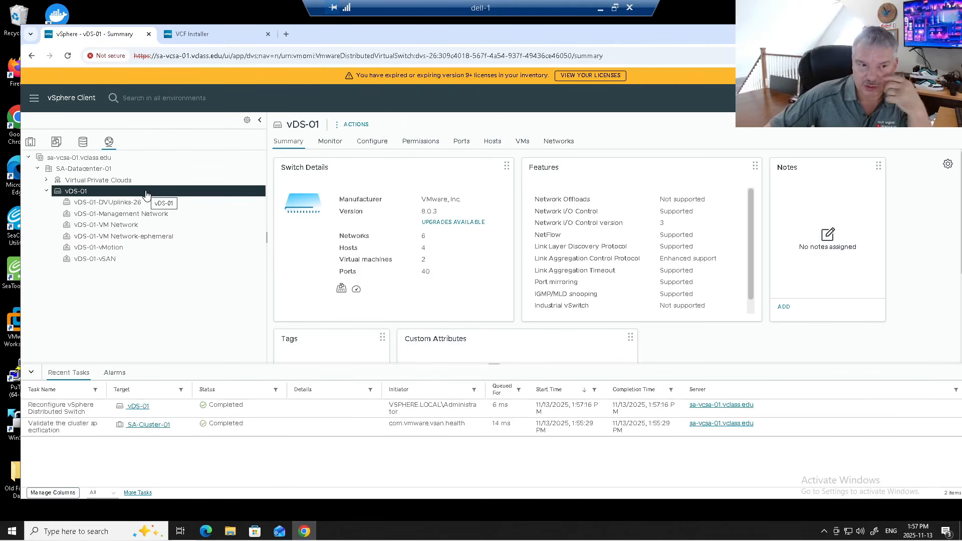
- Open the VMkernel adapters list of host sa-esx-01 in Hosts and Clusters
{"action": "left_click", "coordinate": [98, 246]}
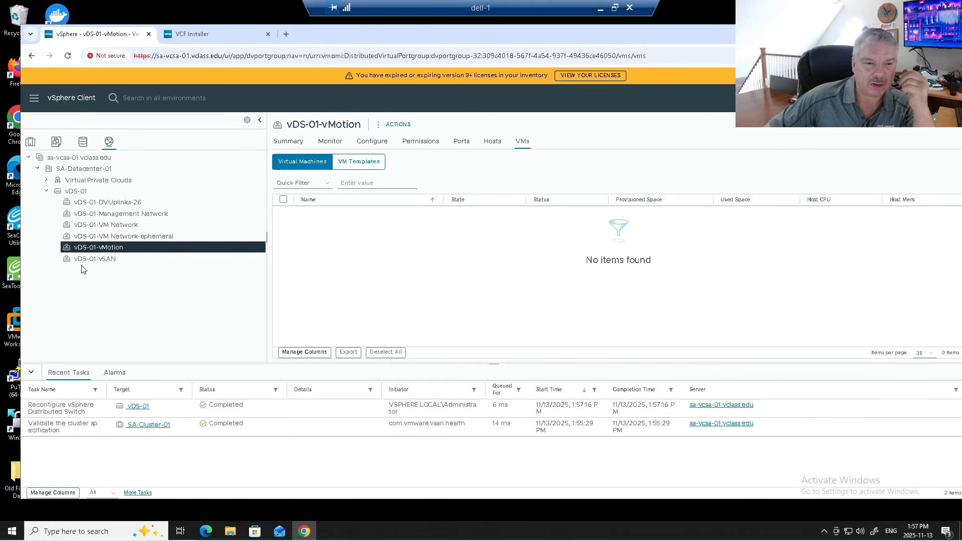
{"action": "left_click", "coordinate": [31, 145]}
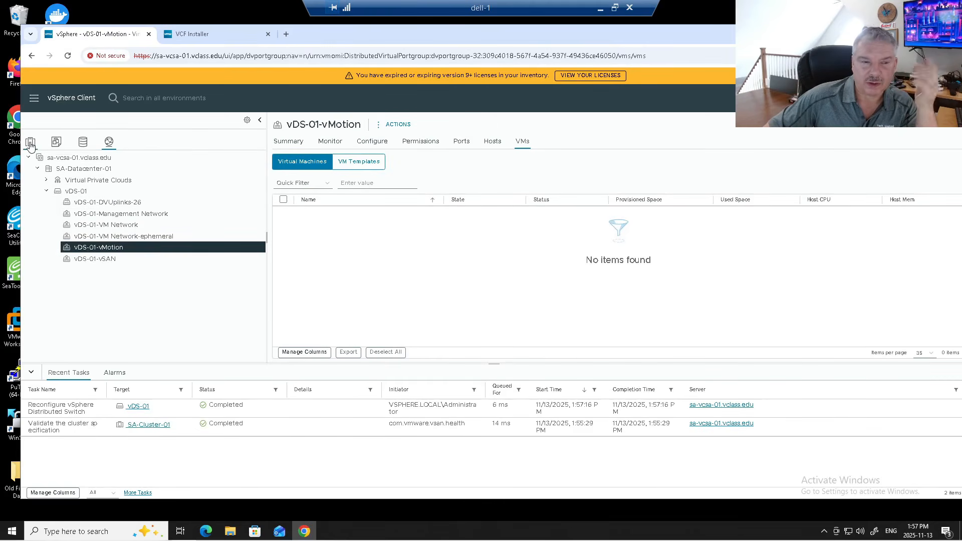
{"action": "left_click", "coordinate": [108, 192]}
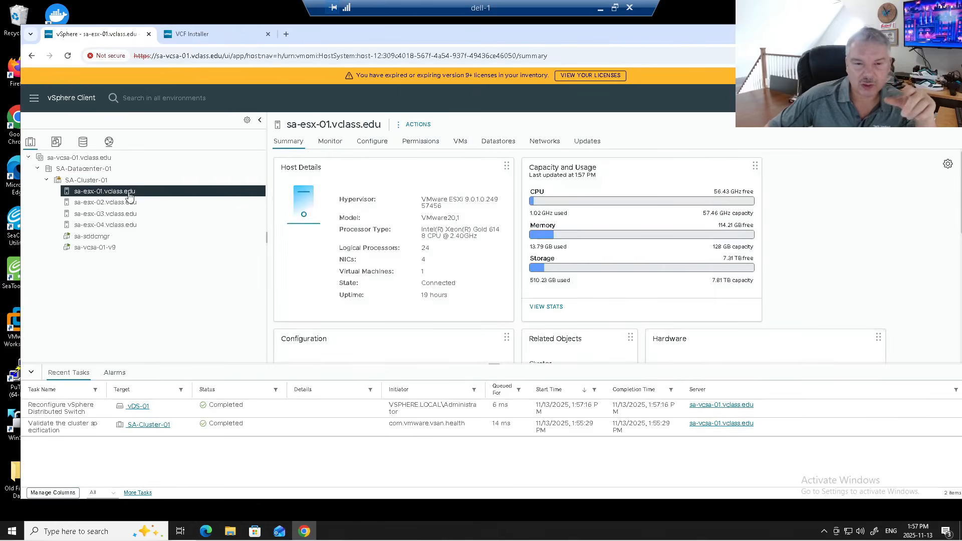
{"action": "left_click", "coordinate": [365, 145]}
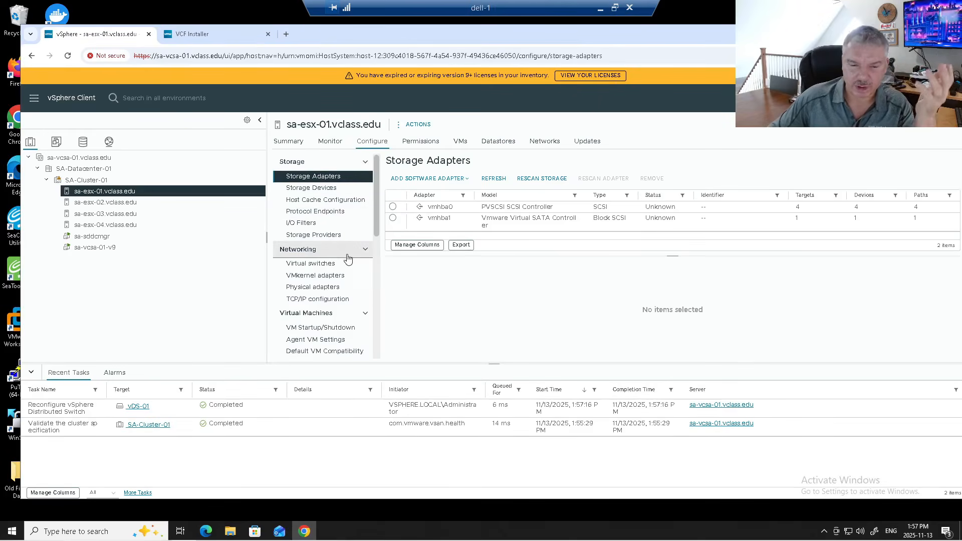
{"action": "left_click", "coordinate": [339, 278]}
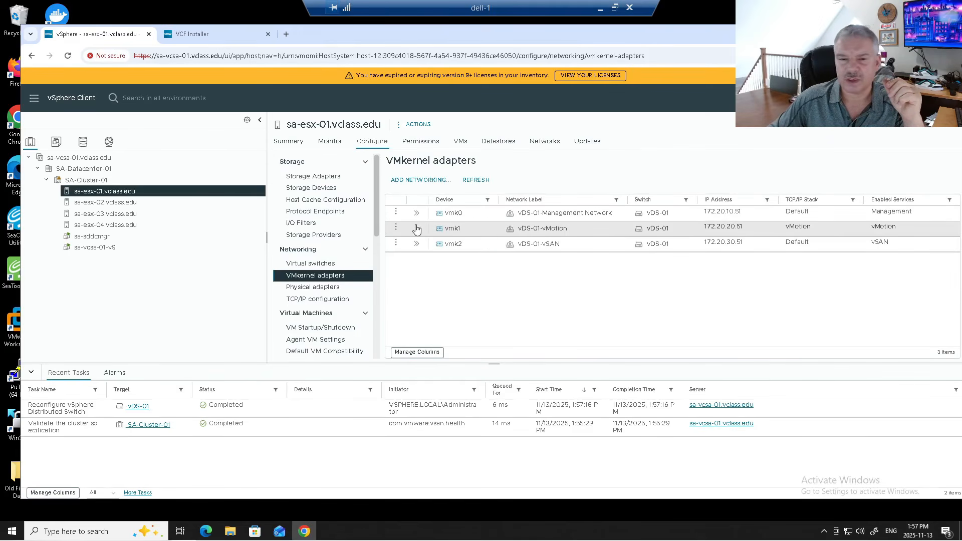
- Change the MTU of adapters vmk1 and vmk2 from 1500 to 9000
{"action": "left_click", "coordinate": [396, 228]}
{"action": "left_click", "coordinate": [431, 220]}
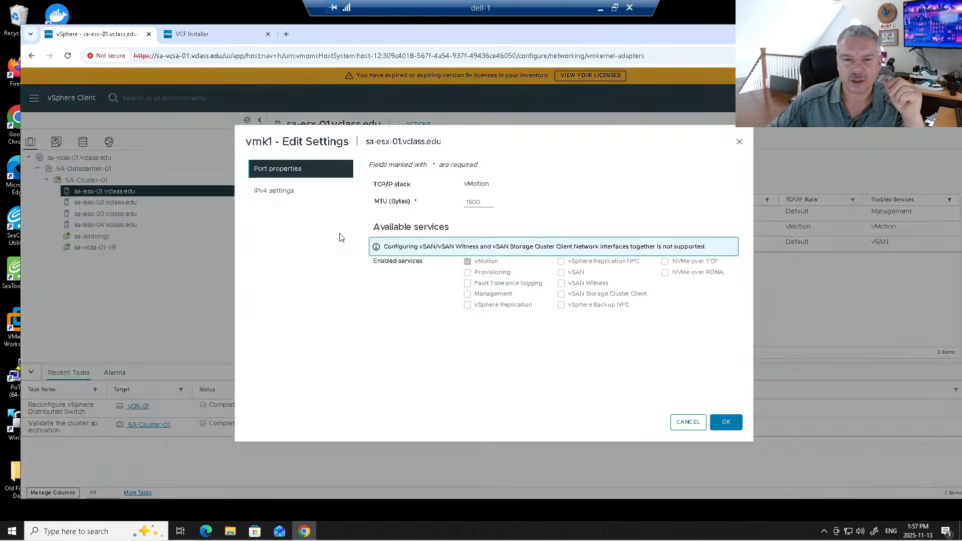
{"action": "double_click", "coordinate": [470, 202]}
{"action": "type", "text": "9000"}
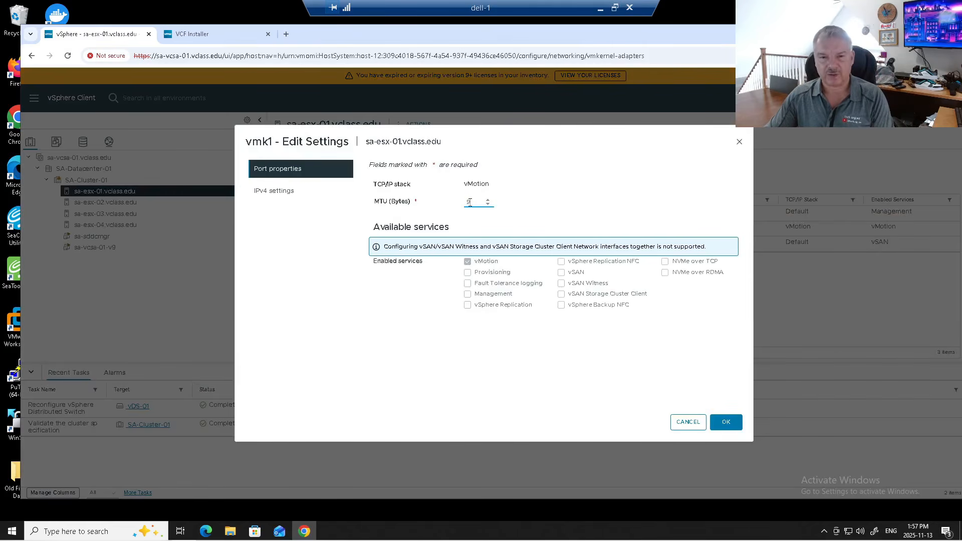
{"action": "left_click", "coordinate": [717, 424]}
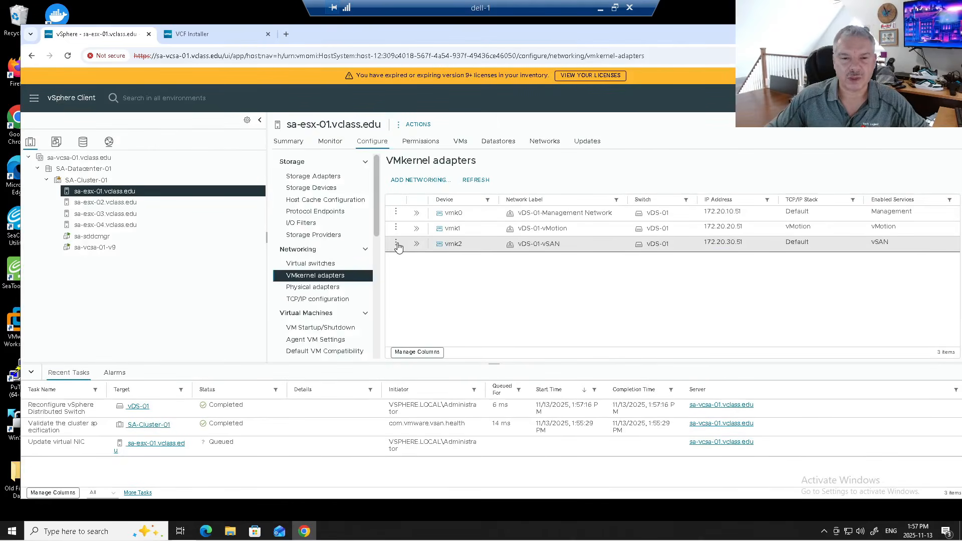
{"action": "left_click", "coordinate": [397, 245]}
{"action": "left_click", "coordinate": [417, 235]}
{"action": "double_click", "coordinate": [473, 201]}
{"action": "type", "text": "9000"}
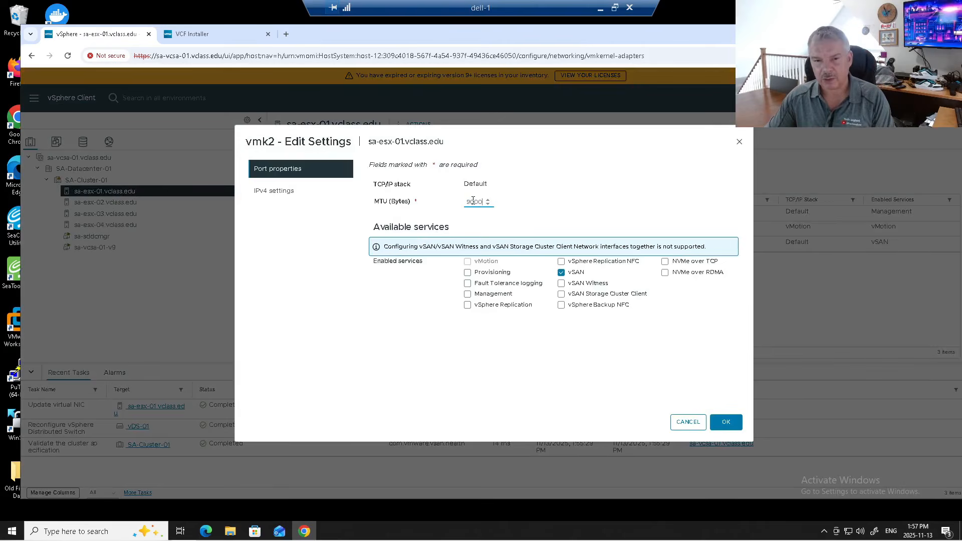
{"action": "left_click", "coordinate": [724, 427]}
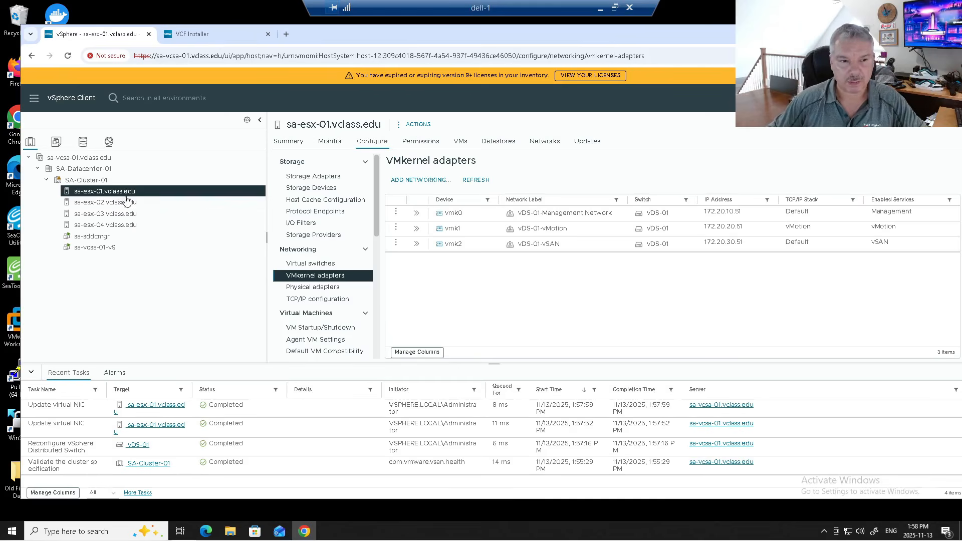
- Select host sa-esx-02, then switch to the Networking inventory
{"action": "left_click", "coordinate": [120, 203]}
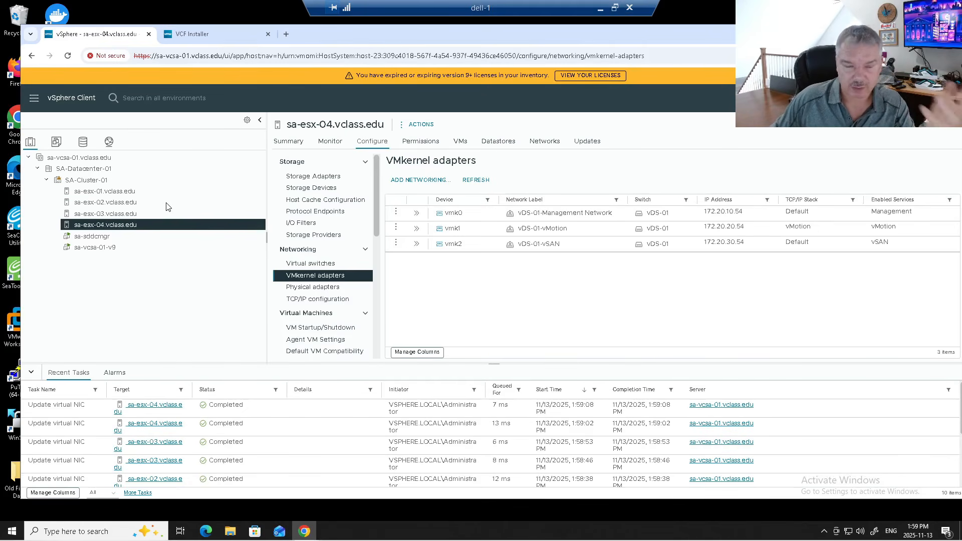
{"action": "left_click", "coordinate": [110, 142]}
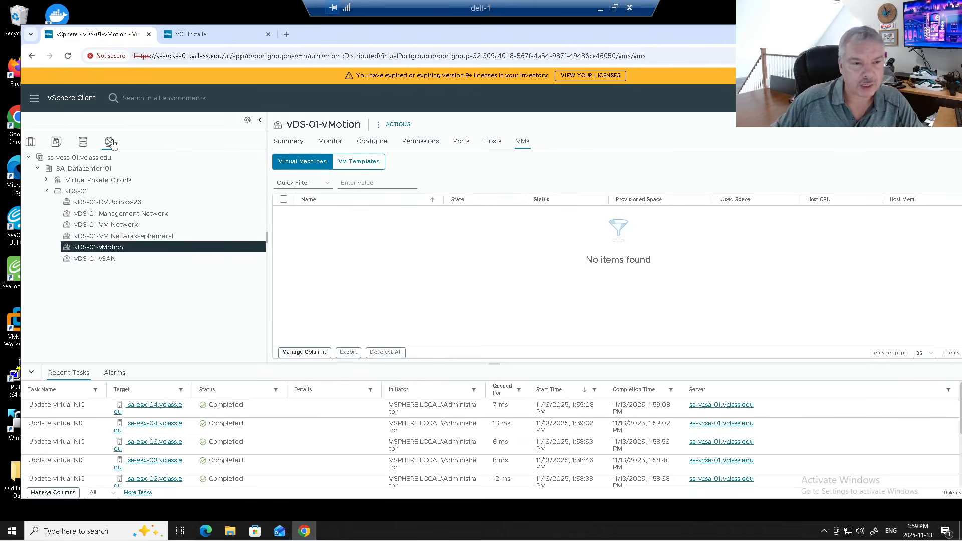
- Check vDS-01's version 8.0.3, preview the switch upgrade, cancel it, and return to the installer
{"action": "left_click", "coordinate": [76, 191]}
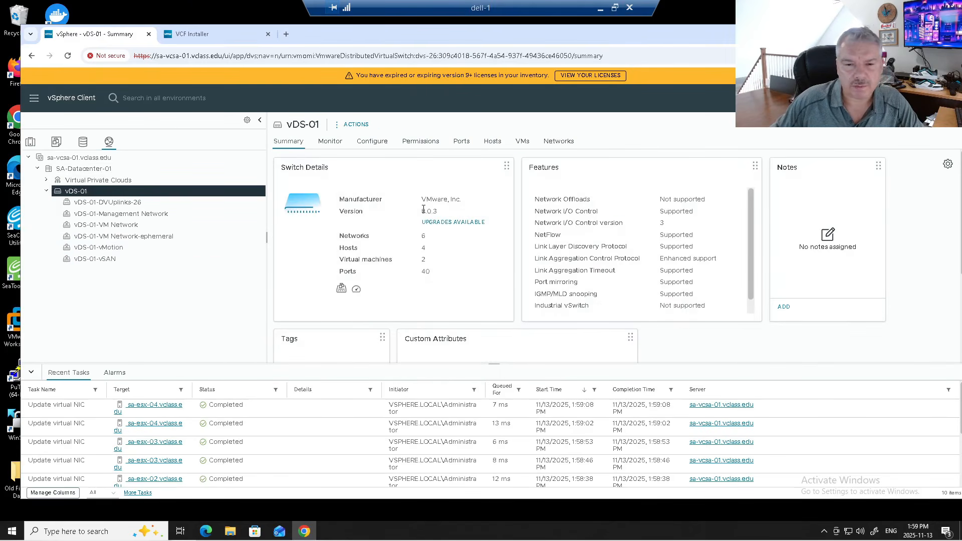
{"action": "left_click_drag", "start_coordinate": [422, 211], "coordinate": [440, 215]}
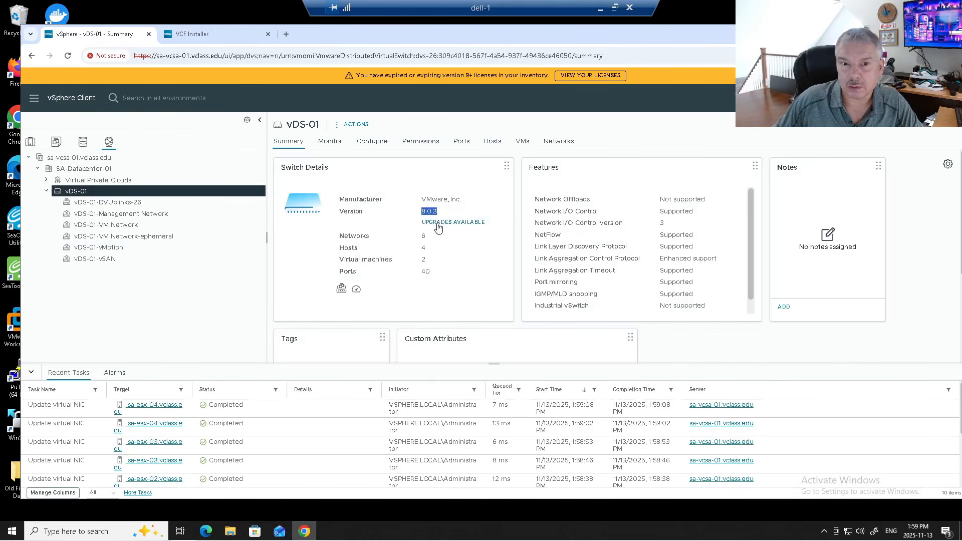
{"action": "right_click", "coordinate": [190, 194]}
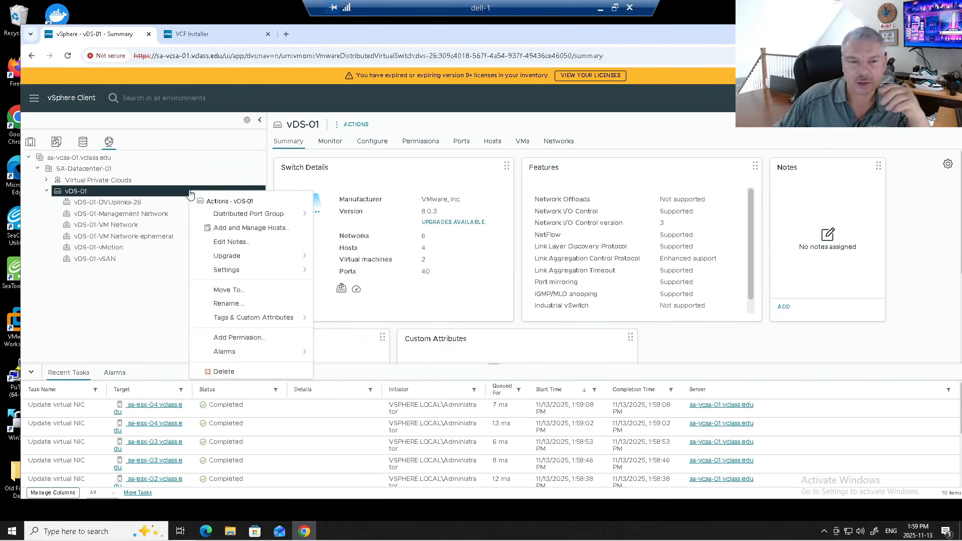
{"action": "mouse_move", "coordinate": [265, 258]}
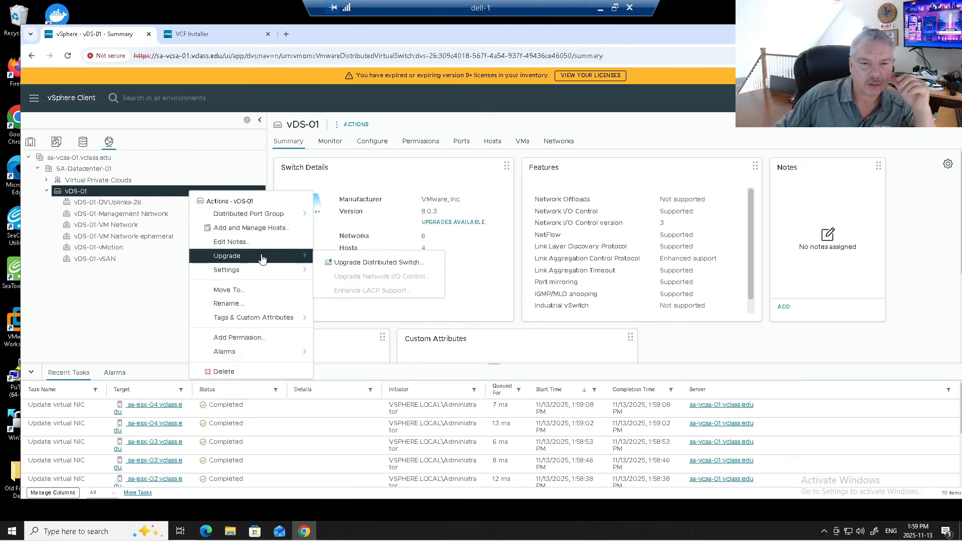
{"action": "left_click", "coordinate": [343, 262]}
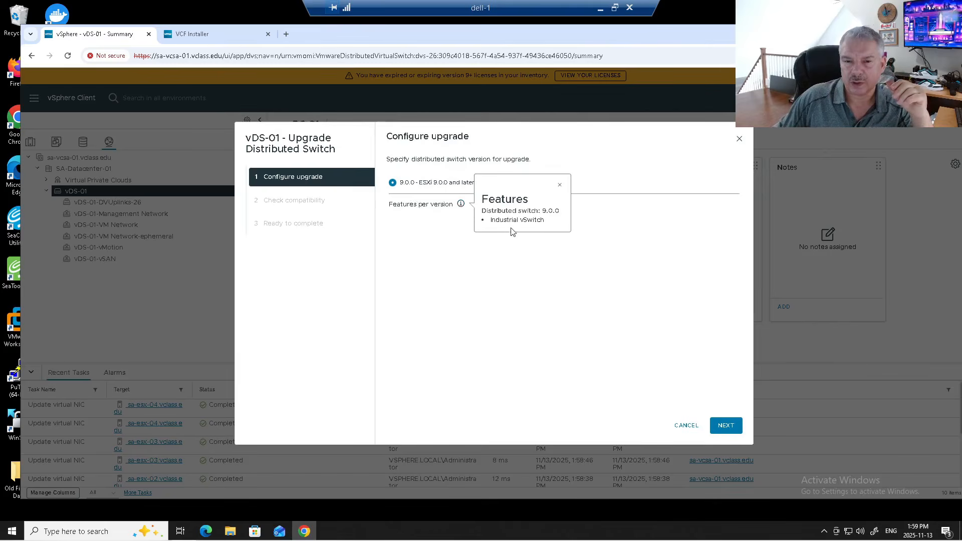
{"action": "left_click", "coordinate": [560, 188]}
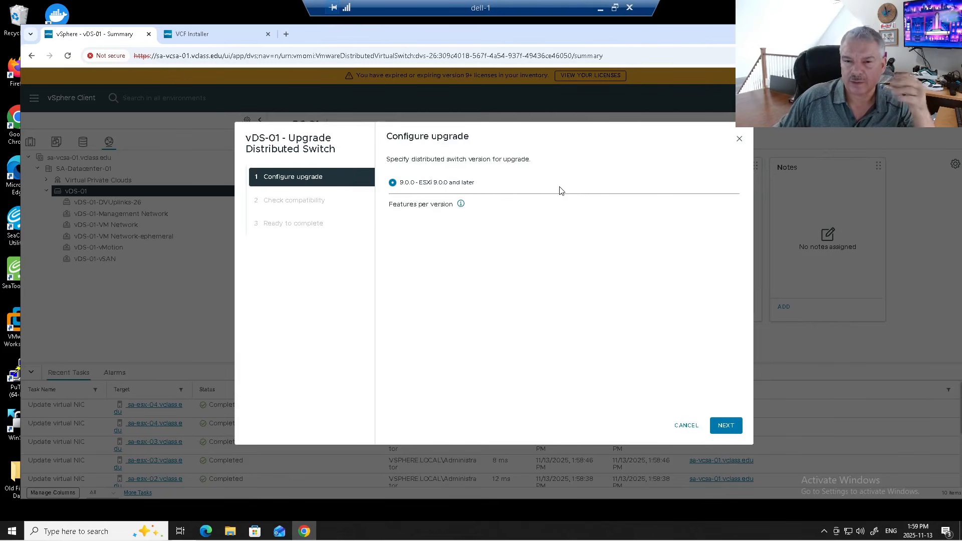
{"action": "left_click", "coordinate": [681, 427]}
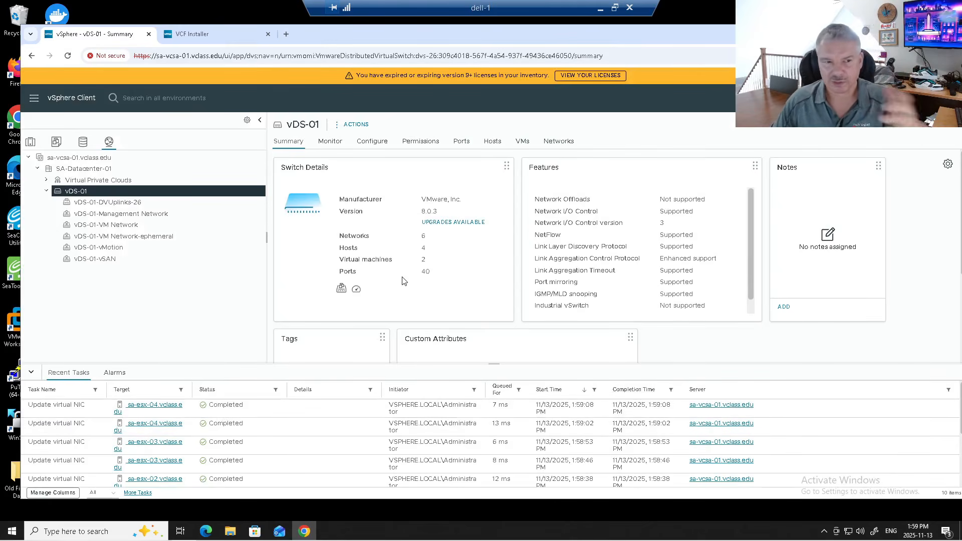
{"action": "left_click", "coordinate": [200, 36]}
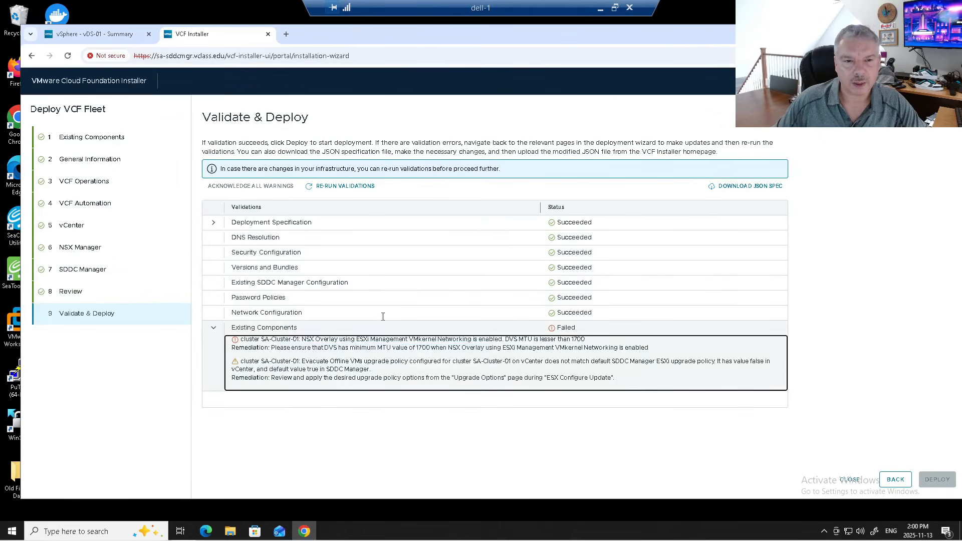
- Re-run validations, review the remaining Existing Components upgrade-policy warning, then go back to vSphere Client
{"action": "left_click", "coordinate": [333, 186]}
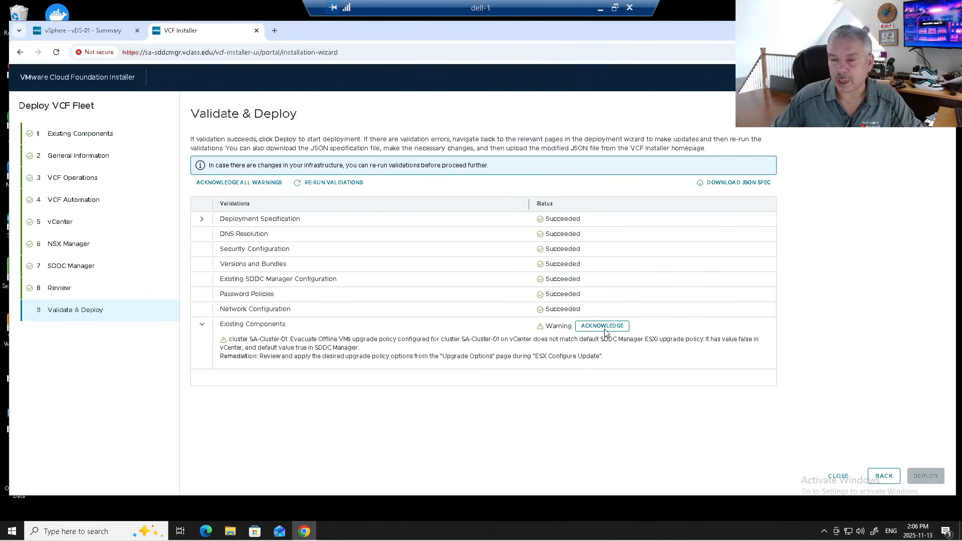
{"action": "left_click", "coordinate": [335, 339]}
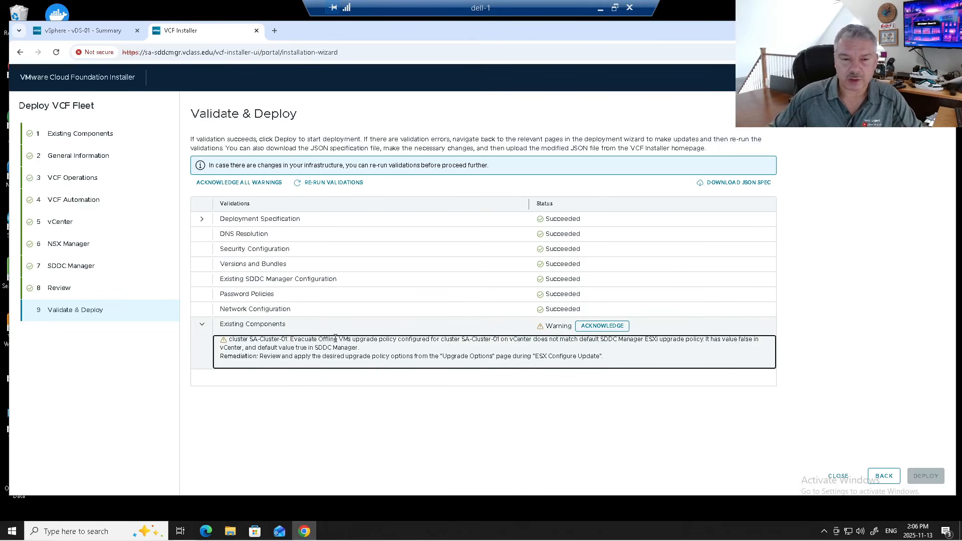
{"action": "left_click_drag", "start_coordinate": [335, 340], "coordinate": [409, 341]}
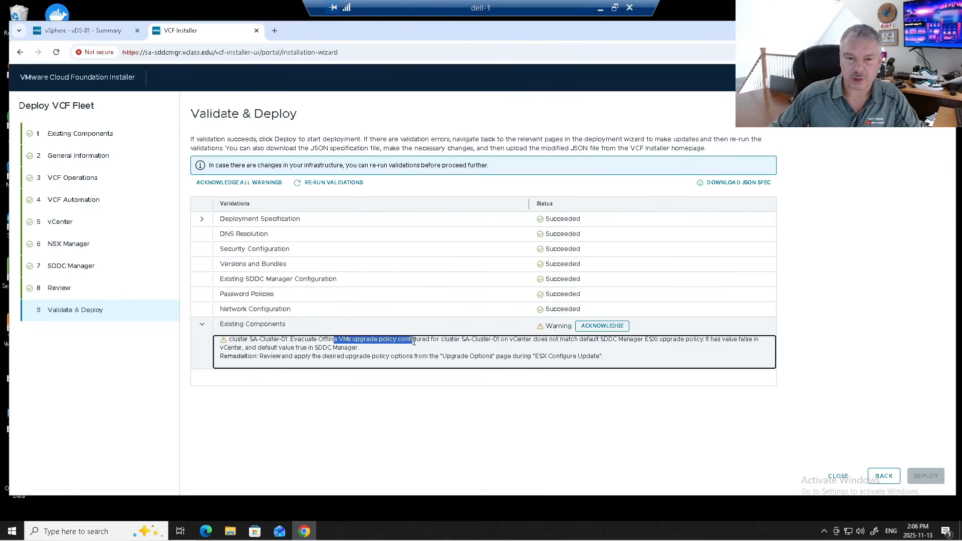
{"action": "left_click", "coordinate": [74, 31]}
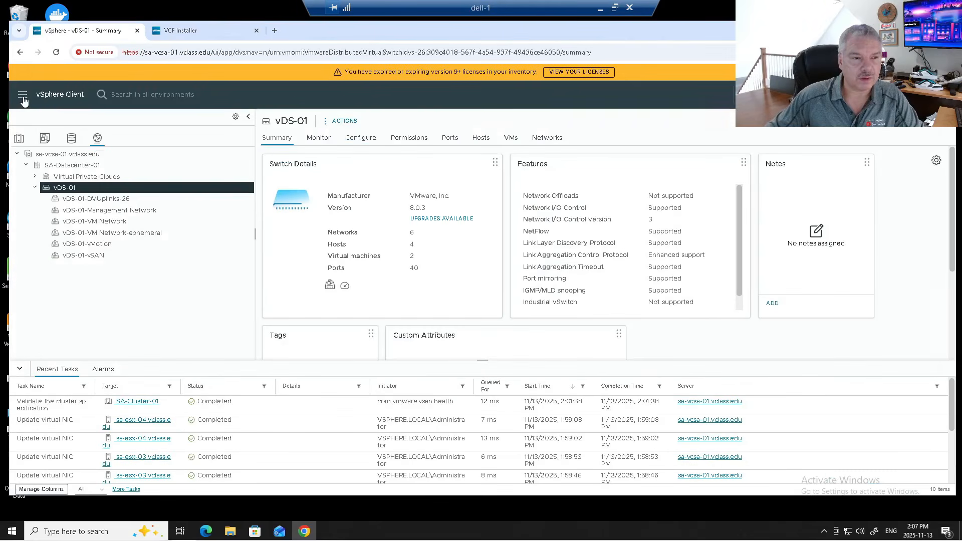
{"action": "left_click", "coordinate": [22, 97]}
- In Lifecycle Manager image settings, enable migrating powered-off and suspended VMs and save
{"action": "left_click", "coordinate": [59, 343]}
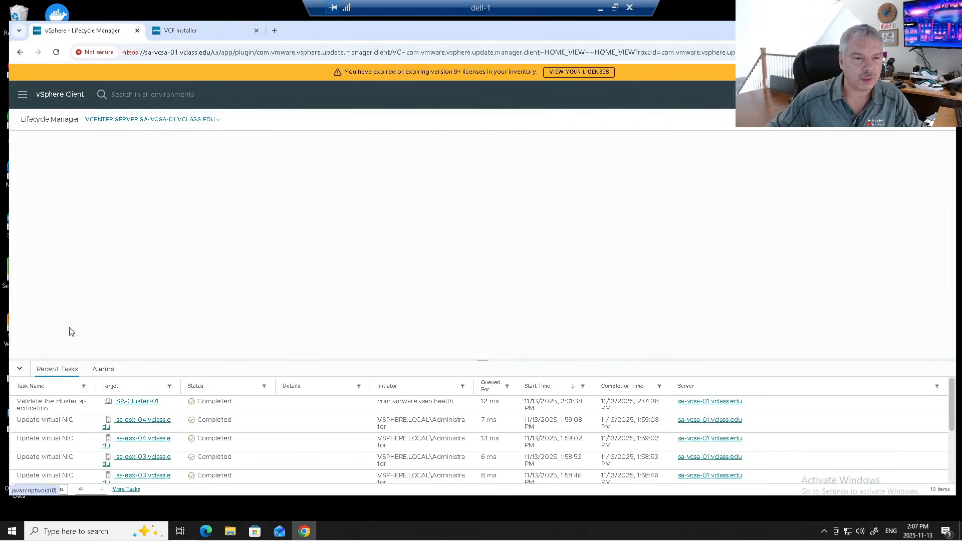
{"action": "left_click", "coordinate": [251, 191]}
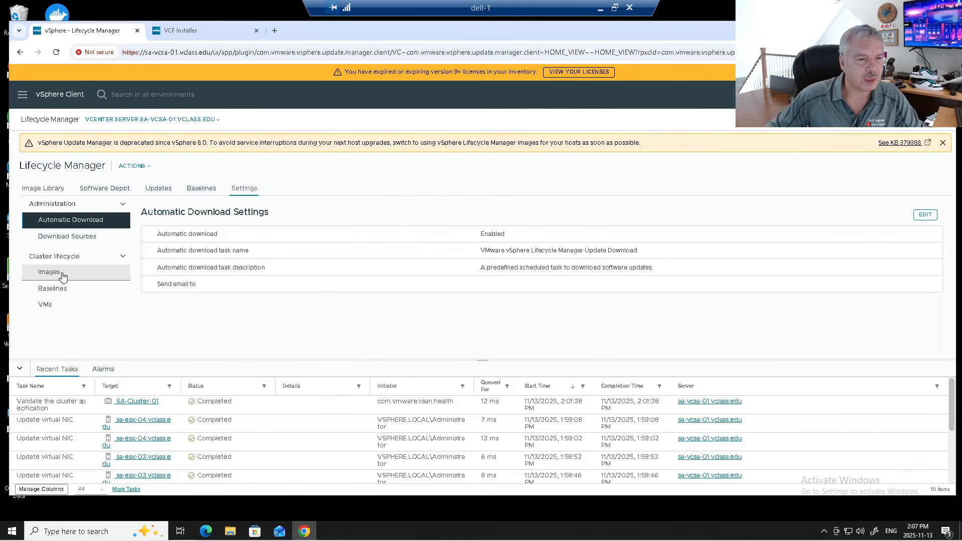
{"action": "left_click", "coordinate": [62, 275]}
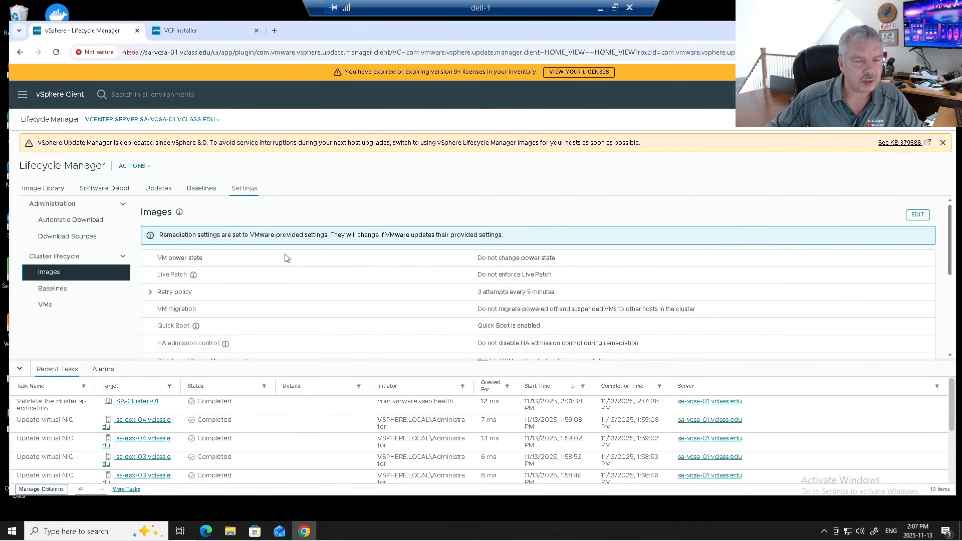
{"action": "left_click", "coordinate": [918, 215]}
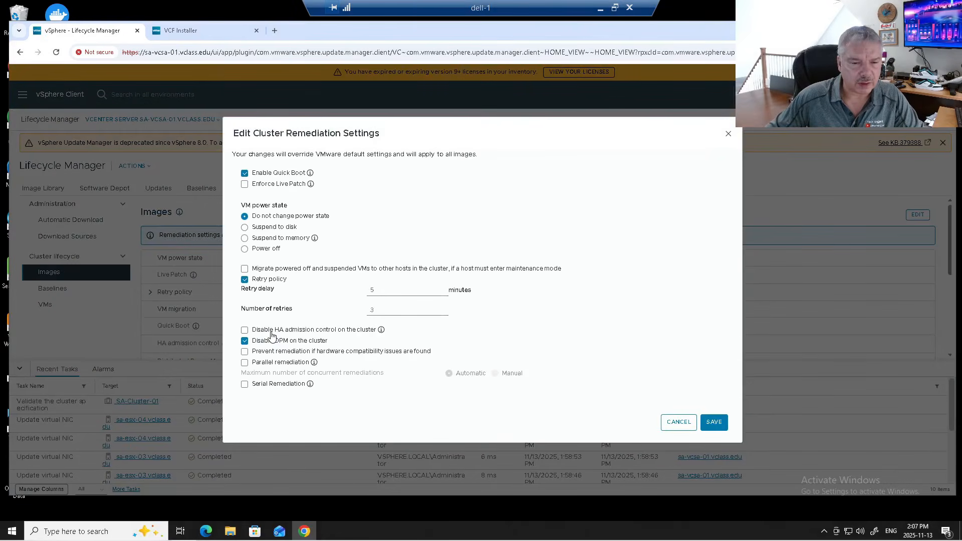
{"action": "left_click", "coordinate": [244, 269]}
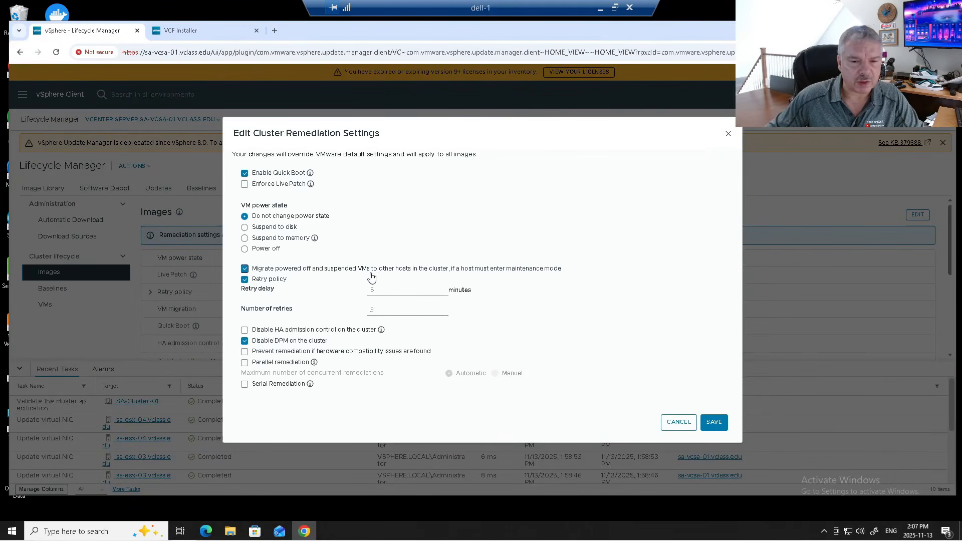
{"action": "left_click", "coordinate": [714, 423]}
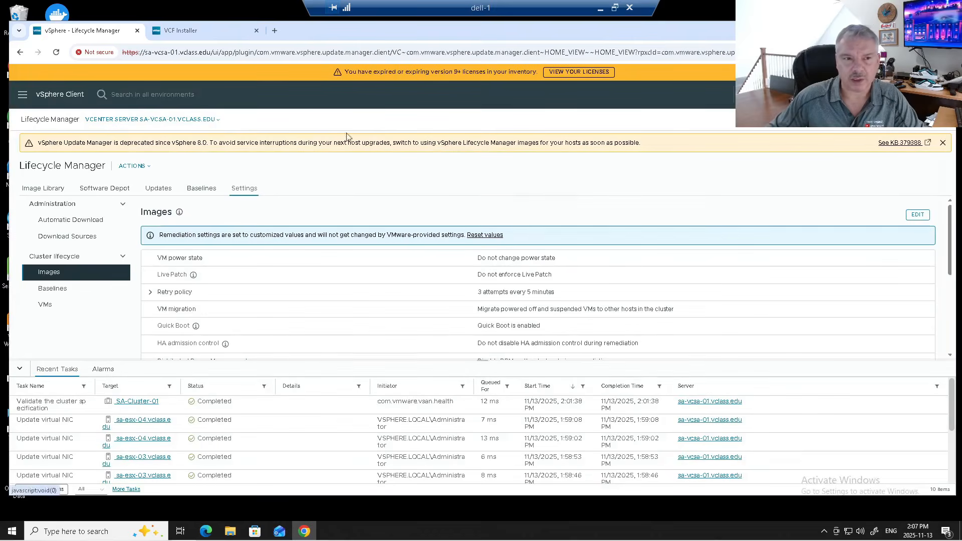
{"action": "left_click", "coordinate": [186, 31]}
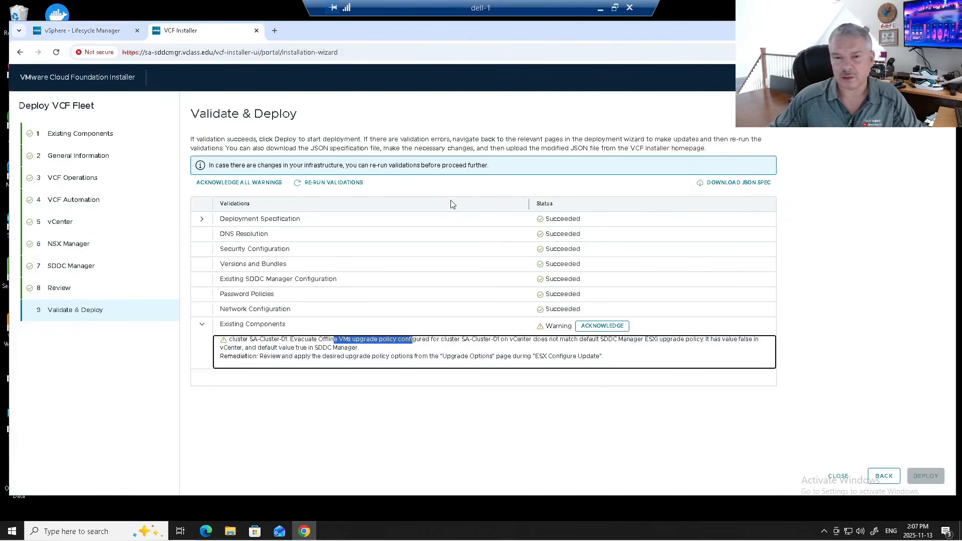
- Re-run validations until every row succeeds, then start the VCF fleet deployment
{"action": "left_click", "coordinate": [327, 183]}
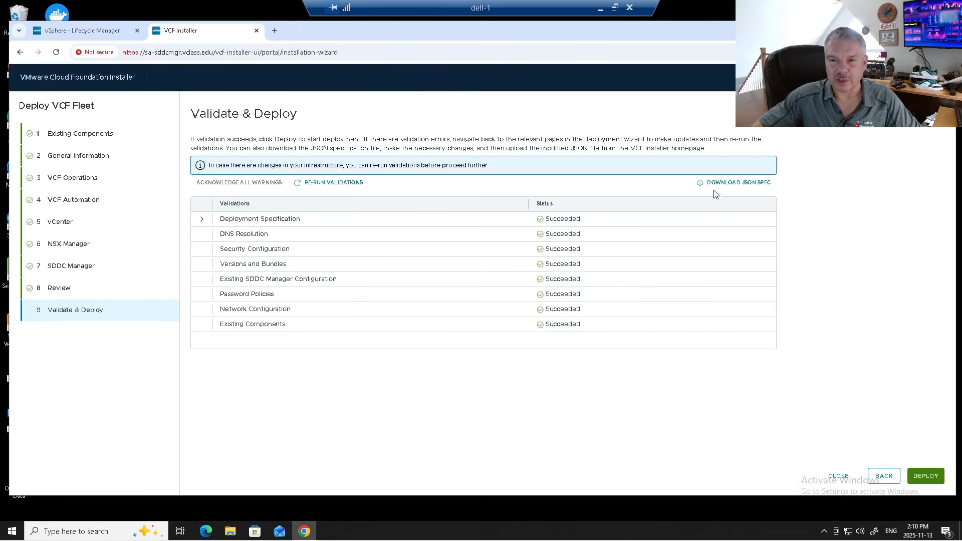
{"action": "left_click", "coordinate": [925, 476]}
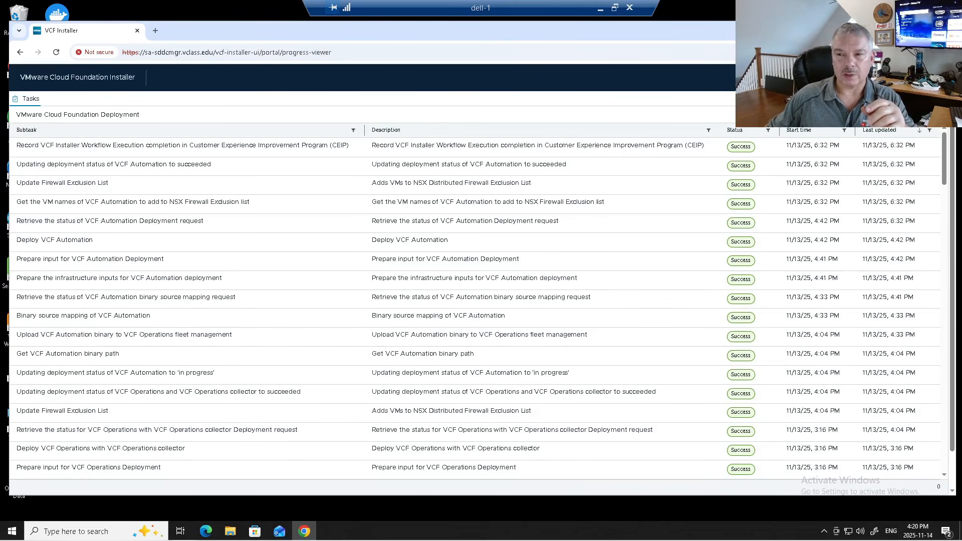
- Review the 100% complete deployment and its subtasks, then open VCF Operations in a new tab
{"action": "left_click", "coordinate": [934, 99]}
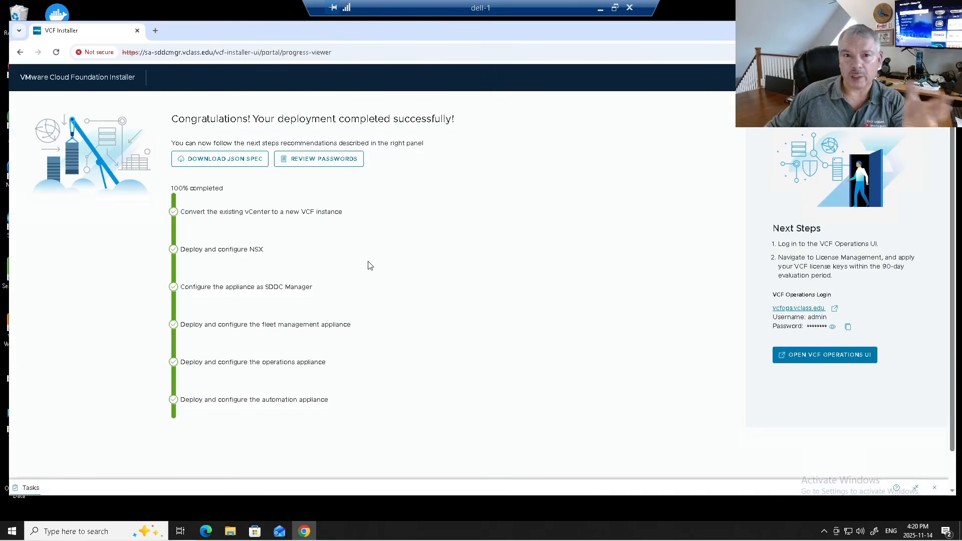
{"action": "left_click", "coordinate": [153, 52]}
{"action": "left_click_drag", "start_coordinate": [154, 53], "coordinate": [341, 53]}
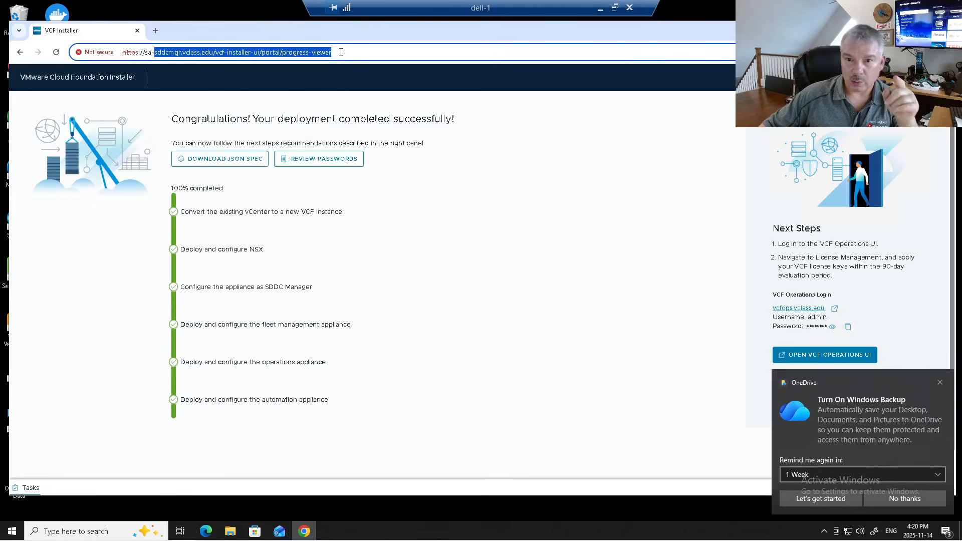
{"action": "left_click", "coordinate": [940, 383]}
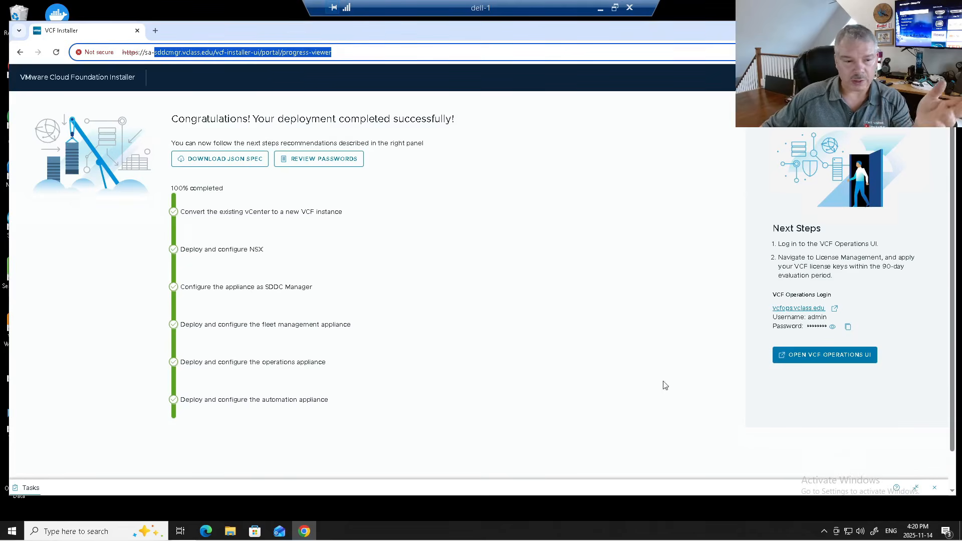
{"action": "left_click", "coordinate": [914, 488]}
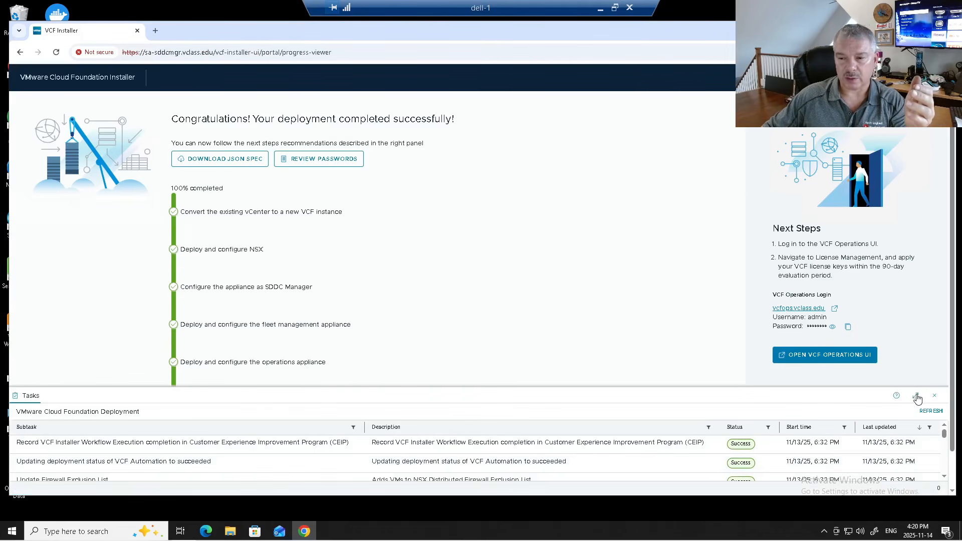
{"action": "left_click", "coordinate": [916, 396]}
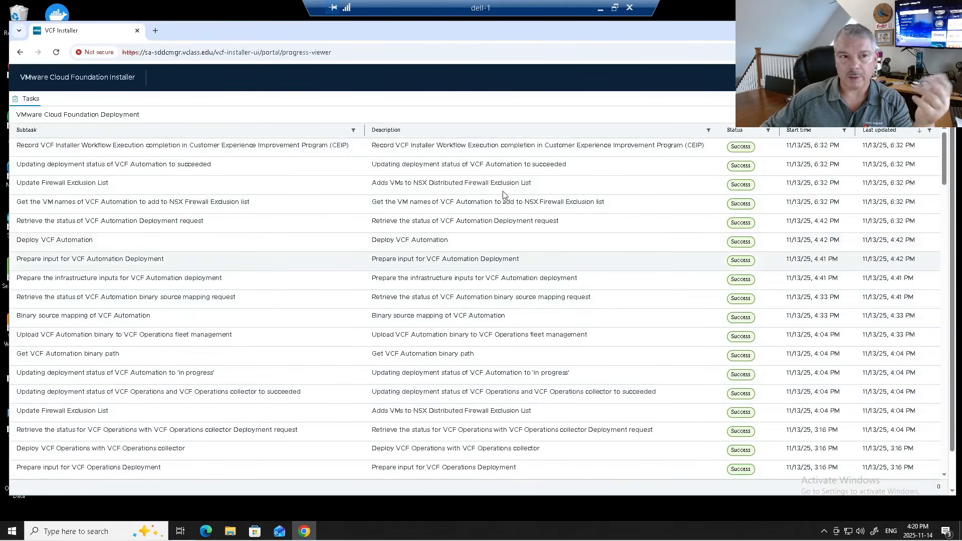
{"action": "left_click", "coordinate": [156, 30]}
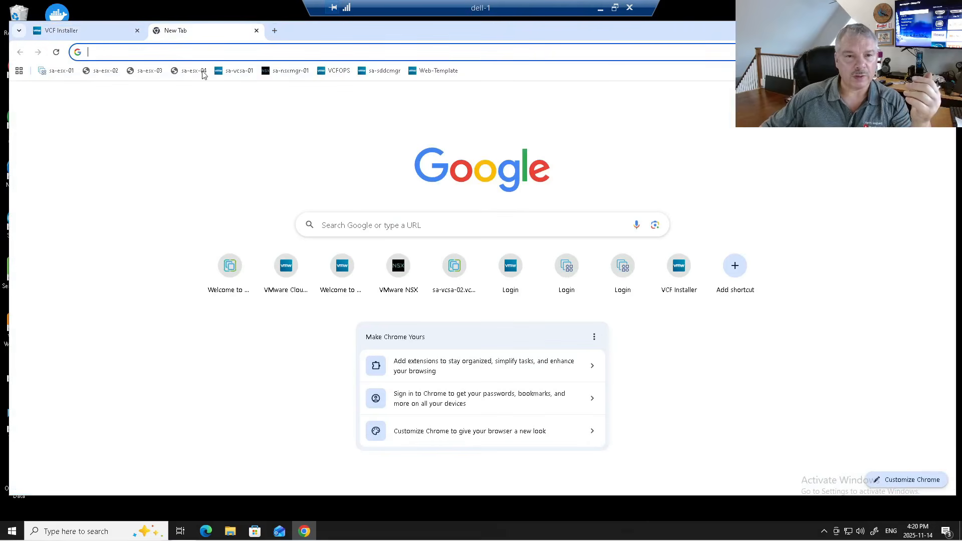
{"action": "left_click", "coordinate": [332, 71]}
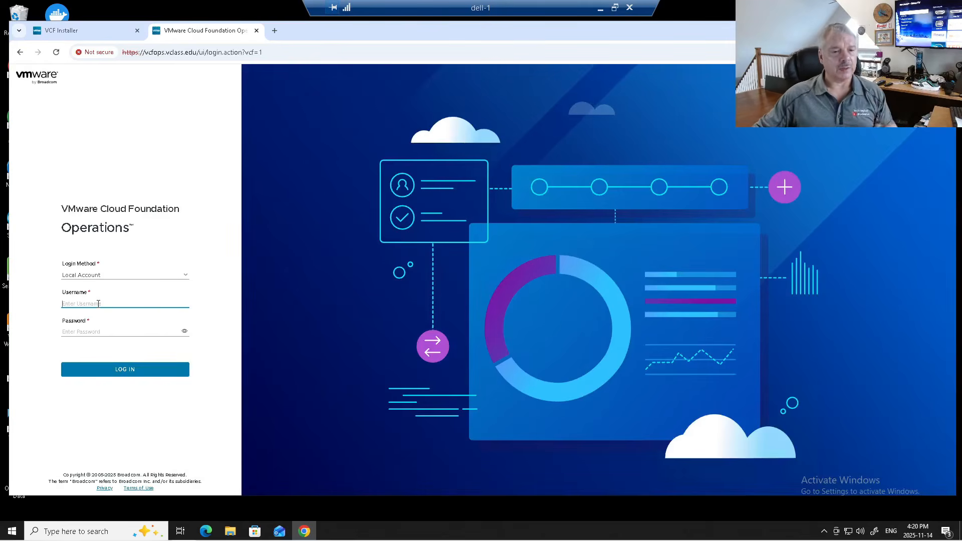
- Log into VCF Operations with the local account and go to Fleet Management > Lifecycle
{"action": "type", "text": "admin"}
{"action": "key", "text": "Tab"}
{"action": "type", "text": "••"}
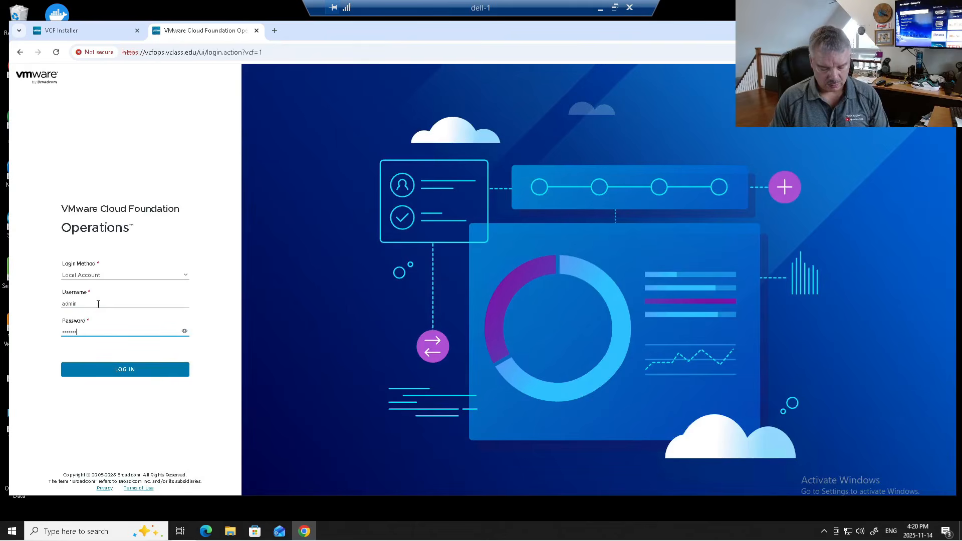
{"action": "key", "text": "Return"}
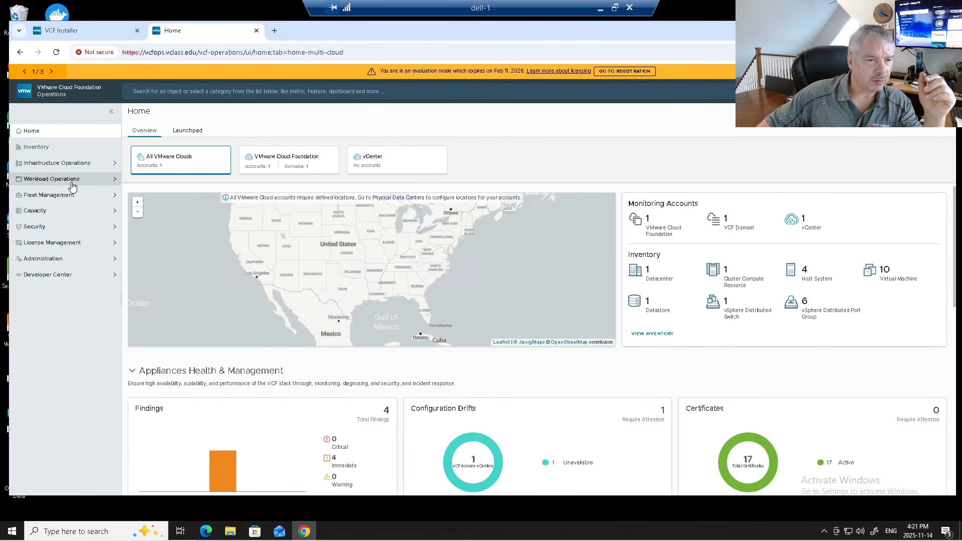
{"action": "left_click", "coordinate": [71, 196]}
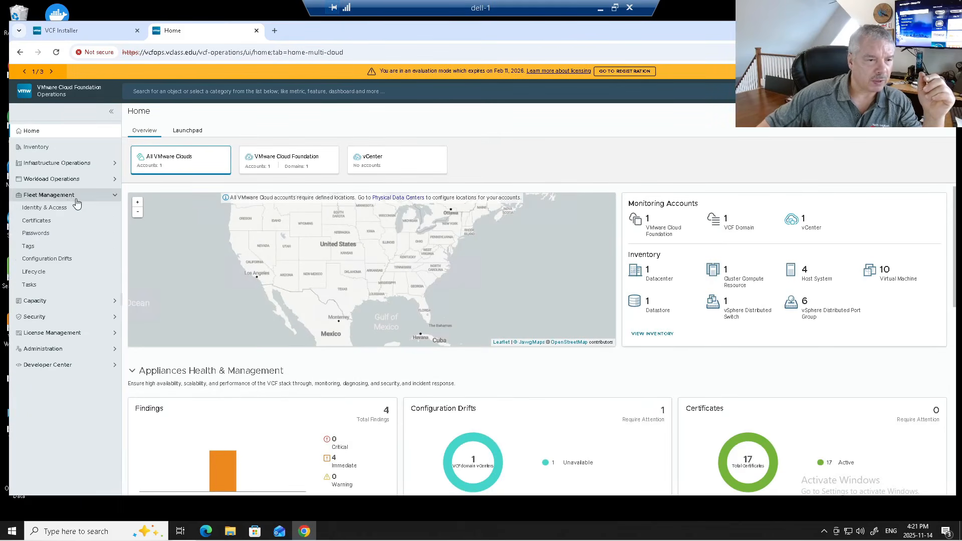
{"action": "left_click", "coordinate": [53, 276]}
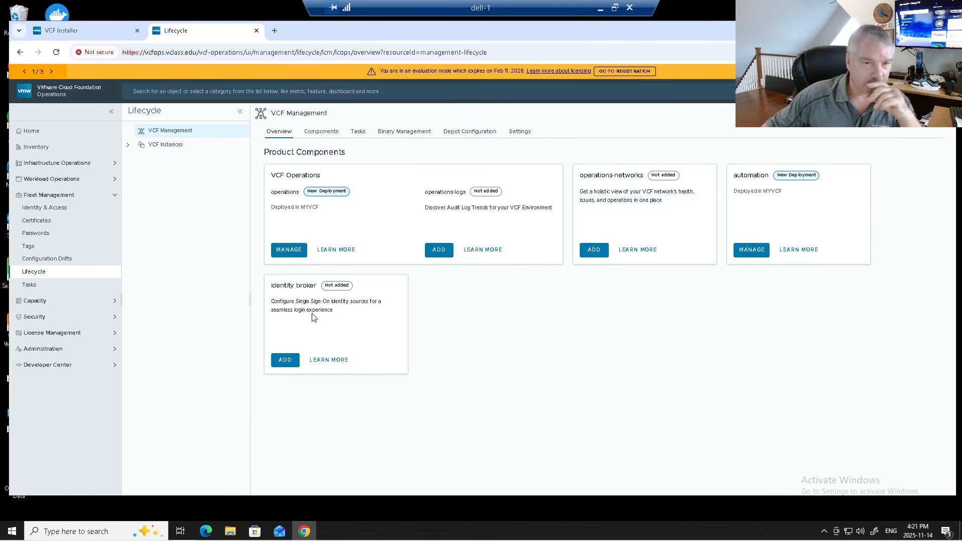
- Review the Components table, then License Management's Registration, Licenses and Usage Analytics pages, ending on Registration
{"action": "left_click", "coordinate": [321, 133]}
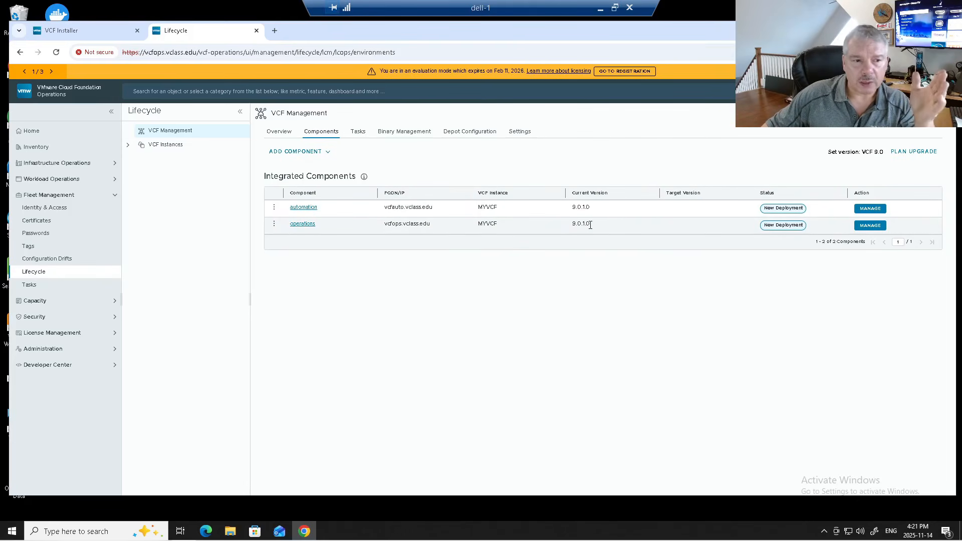
{"action": "left_click", "coordinate": [104, 337]}
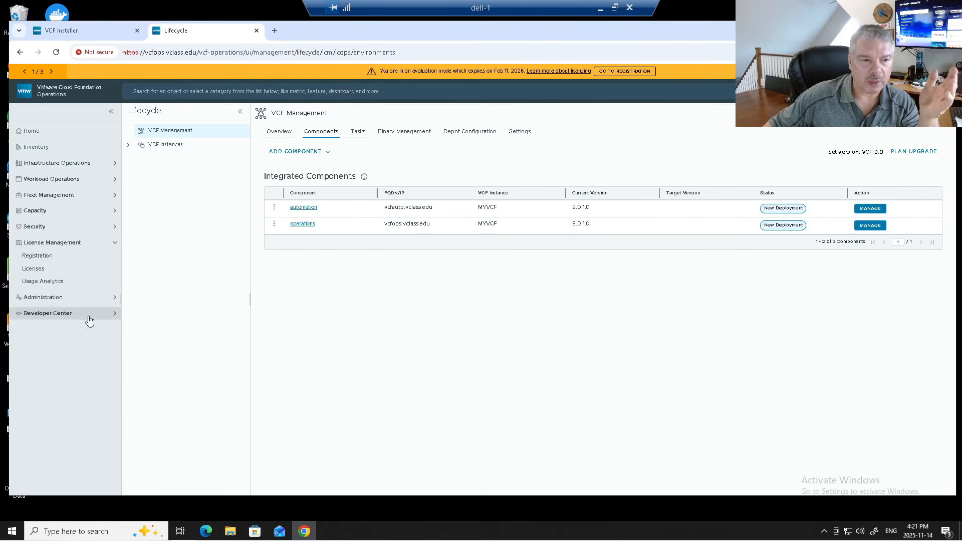
{"action": "left_click", "coordinate": [70, 258]}
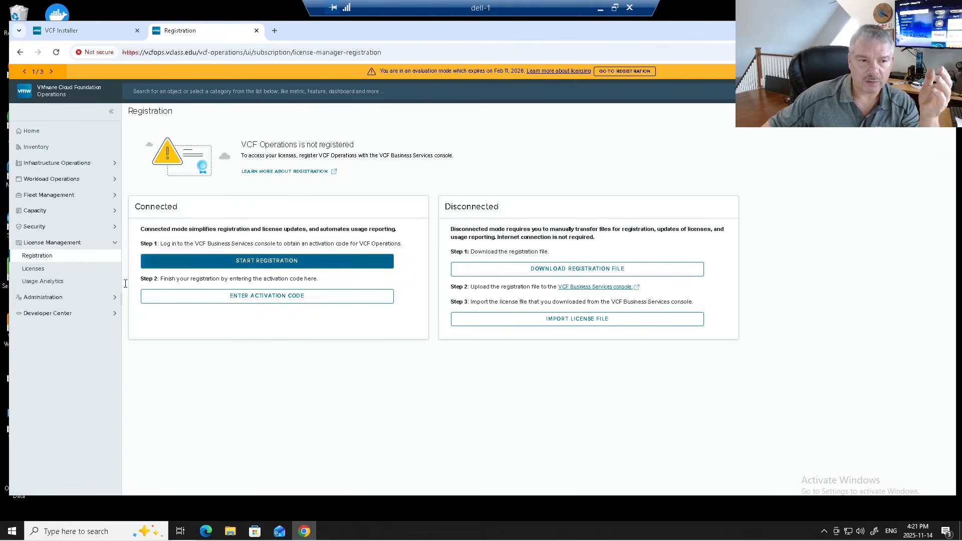
{"action": "left_click", "coordinate": [34, 270]}
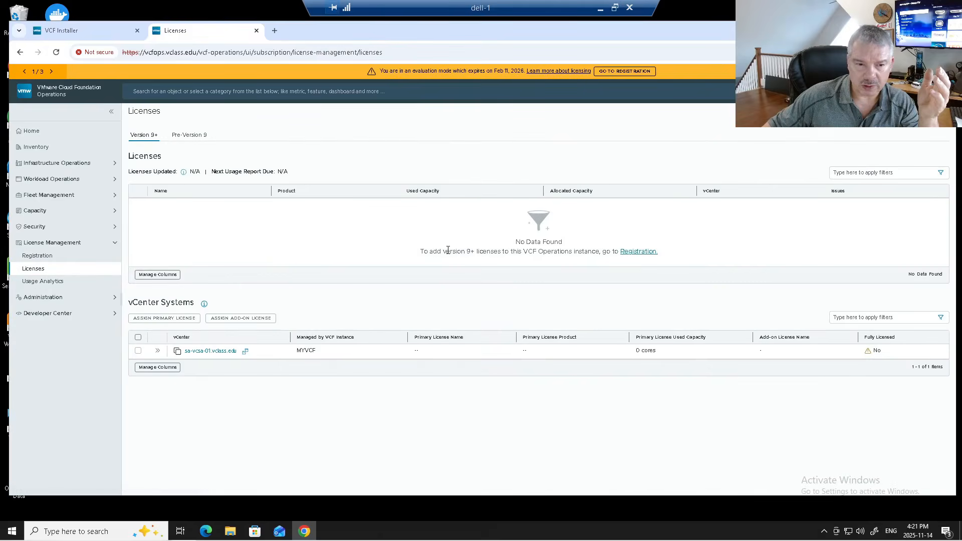
{"action": "left_click", "coordinate": [58, 281]}
{"action": "left_click", "coordinate": [49, 256]}
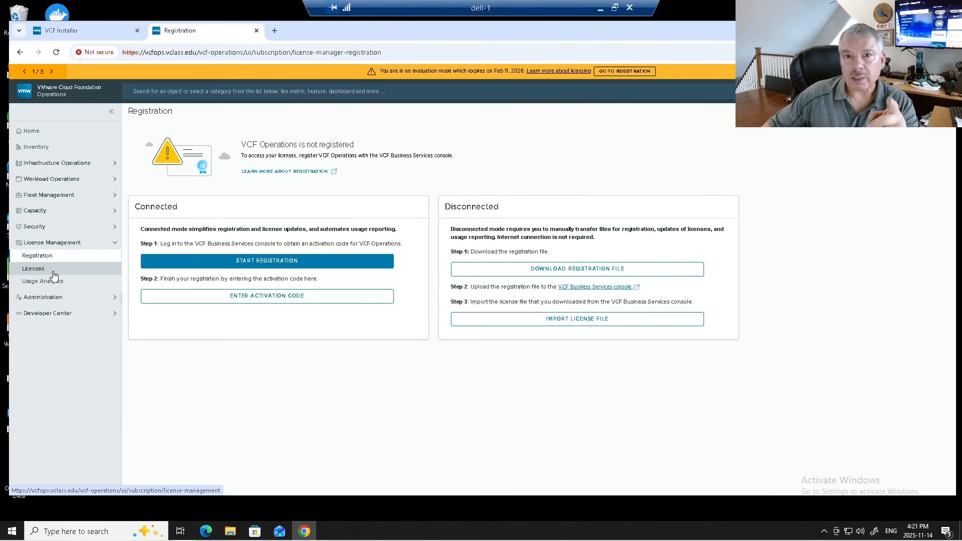
- Open the sa-nsxmgr-01 bookmark in a new tab, sign in as admin, and skip the welcome tour
{"action": "left_click", "coordinate": [274, 32]}
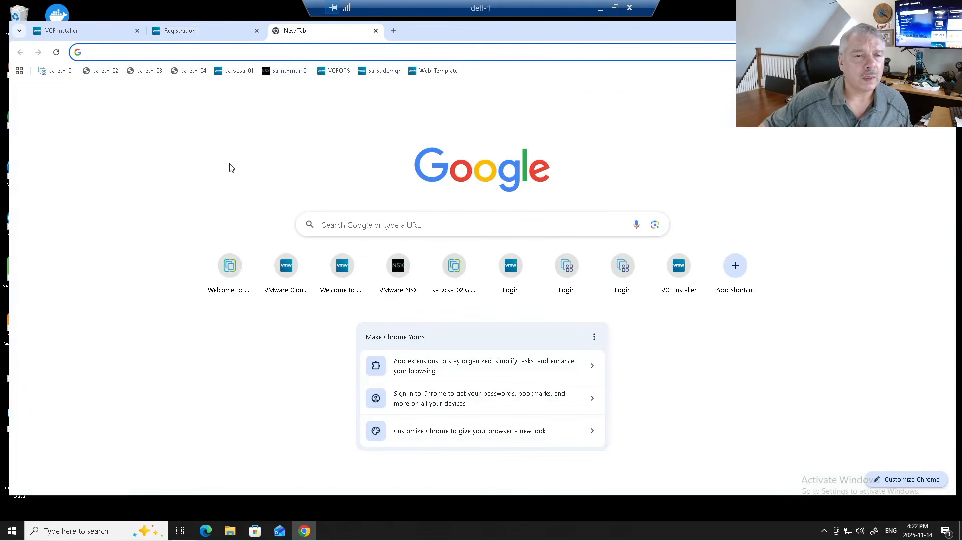
{"action": "left_click", "coordinate": [301, 52]}
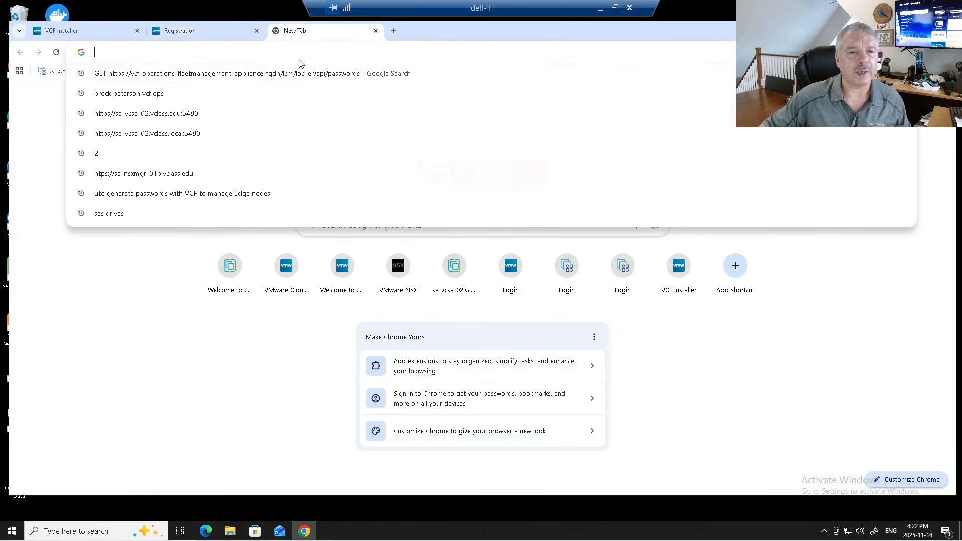
{"action": "key", "text": "Escape"}
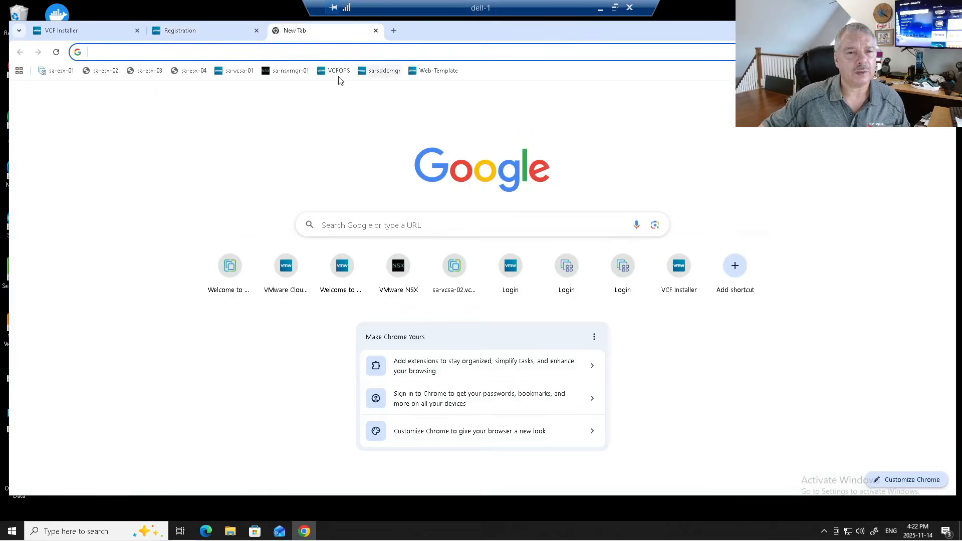
{"action": "left_click", "coordinate": [286, 71]}
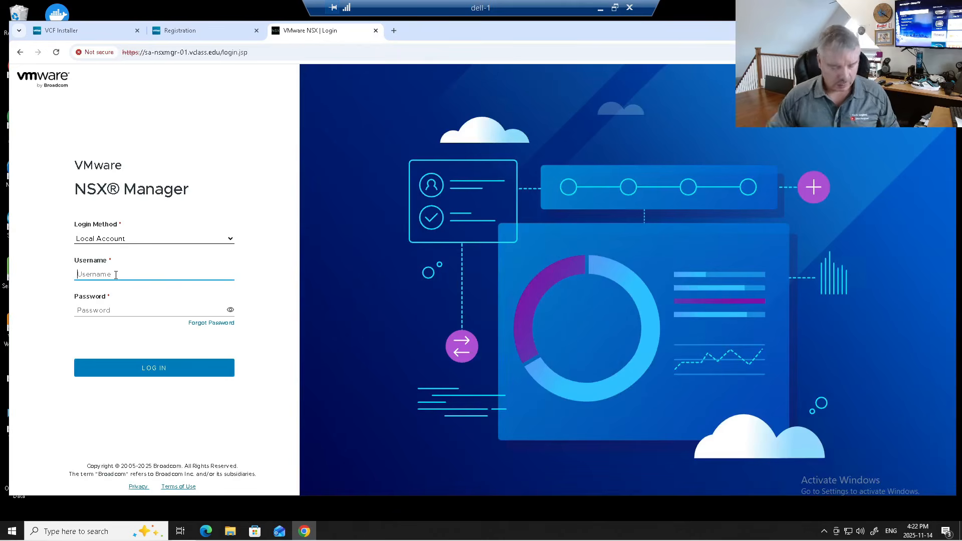
{"action": "type", "text": "admin"}
{"action": "key", "text": "Tab"}
{"action": "type", "text": "VMwa"}
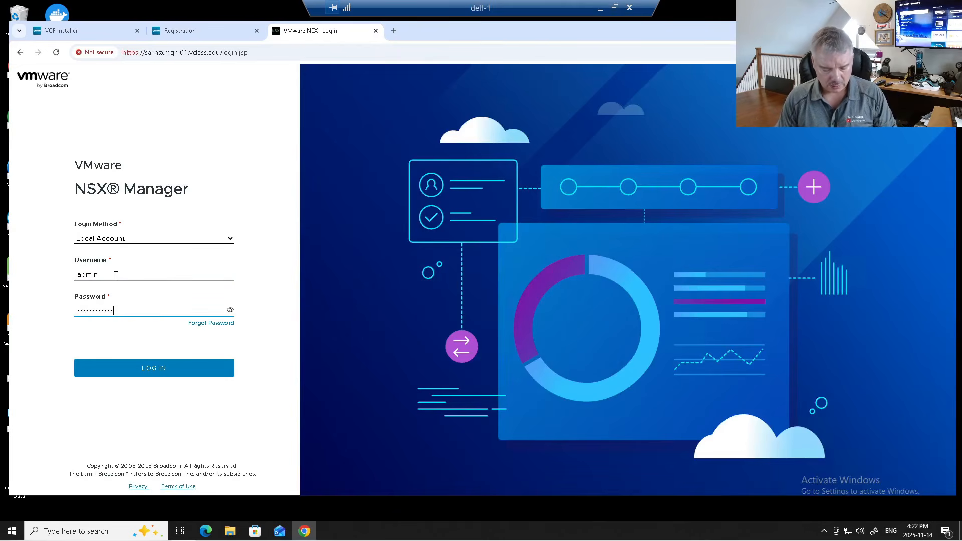
{"action": "key", "text": "Return"}
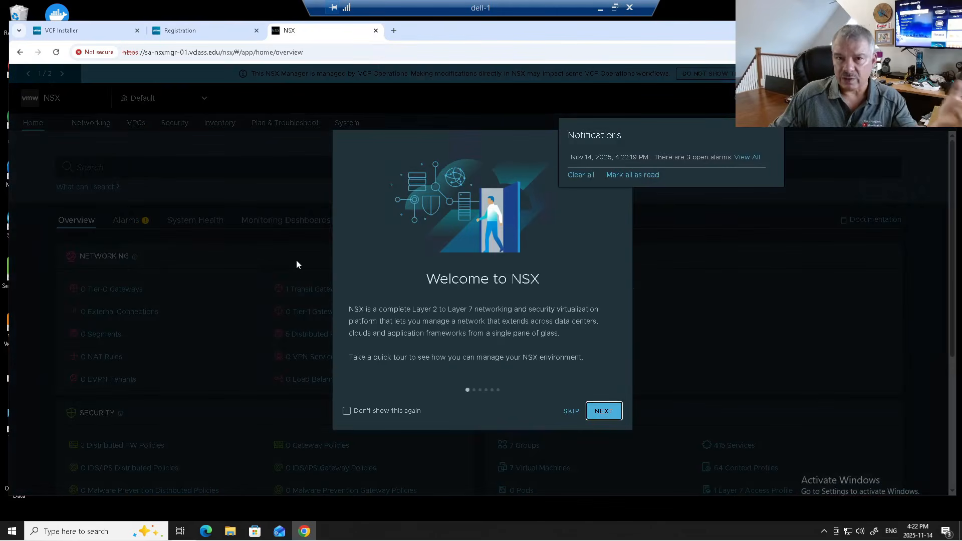
{"action": "left_click", "coordinate": [570, 411]}
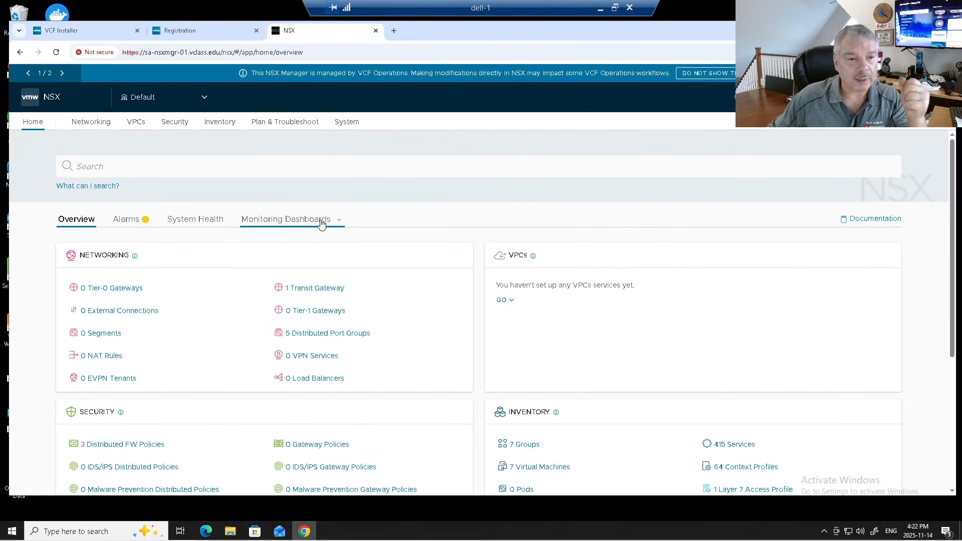
- Check SA-Cluster-01's four prepared hosts under System > Fabric > Hosts, noting sa-esx-01's TEP IP 172.20.10.51, then load sa-vcsa-01 in a new tab
{"action": "left_click", "coordinate": [347, 121]}
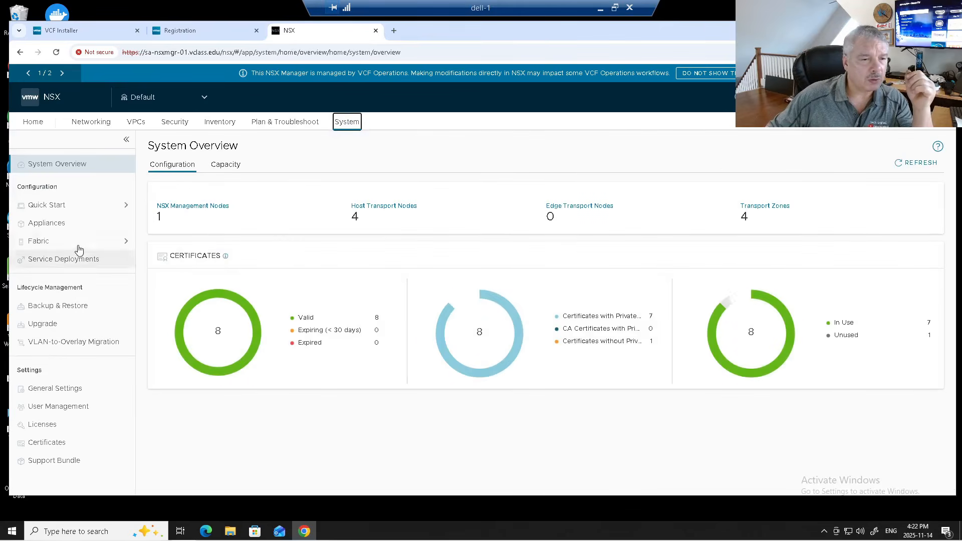
{"action": "left_click", "coordinate": [76, 242]}
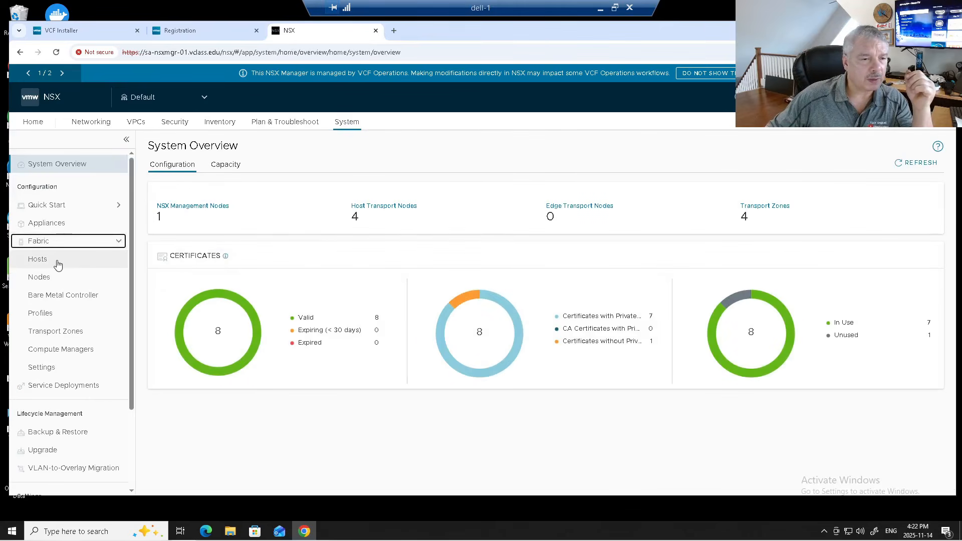
{"action": "left_click", "coordinate": [118, 266]}
{"action": "left_click", "coordinate": [181, 250]}
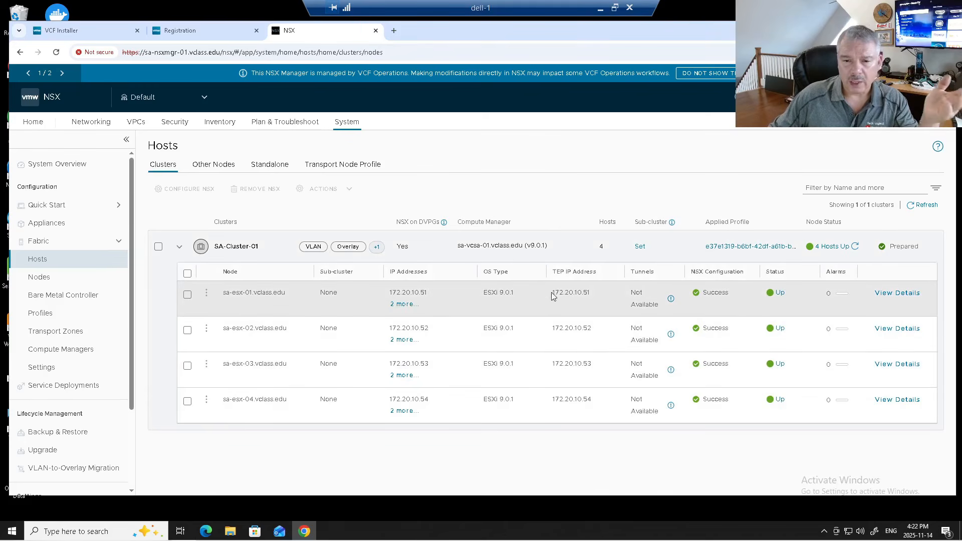
{"action": "left_click_drag", "start_coordinate": [553, 293], "coordinate": [595, 297]}
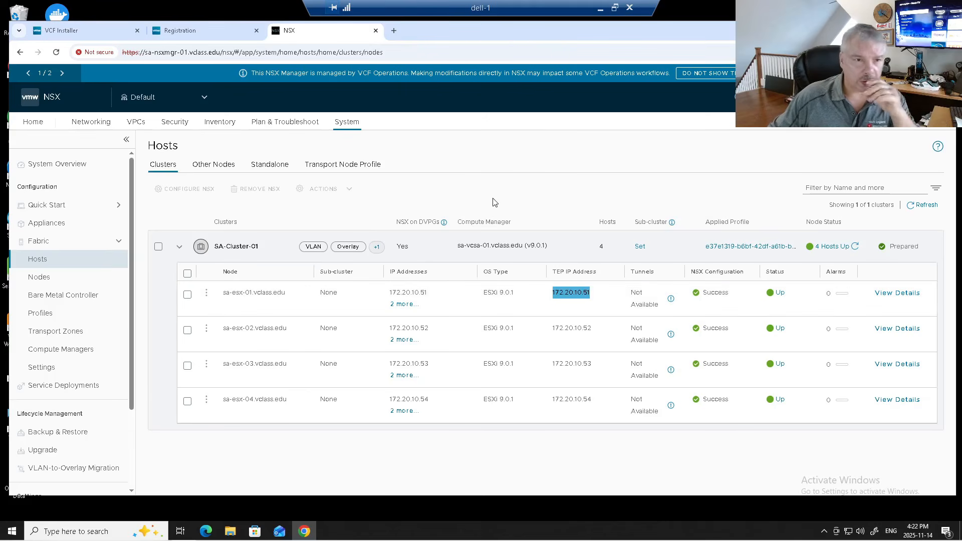
{"action": "left_click", "coordinate": [393, 31]}
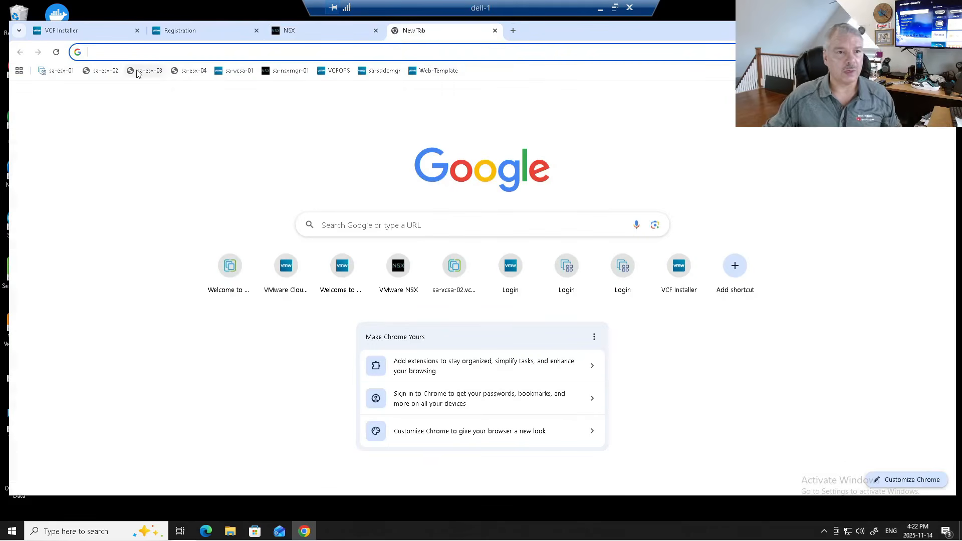
{"action": "left_click", "coordinate": [239, 70]}
- Launch the vSphere Client, inspect sa-esx-01's VMkernel adapters vmk0–vmk50, and select vmk0's IP 172.20.10.51
{"action": "left_click", "coordinate": [95, 125]}
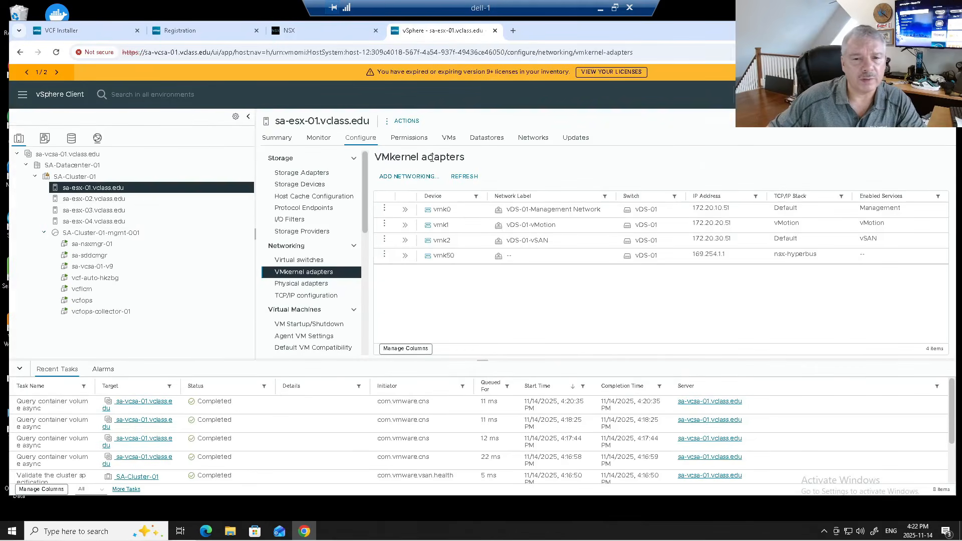
{"action": "left_click", "coordinate": [359, 141]}
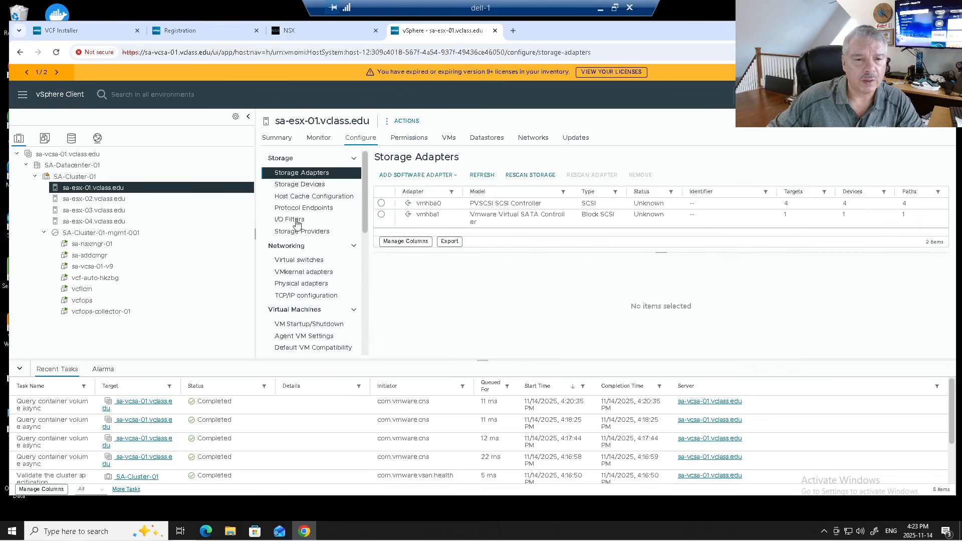
{"action": "left_click", "coordinate": [297, 272]}
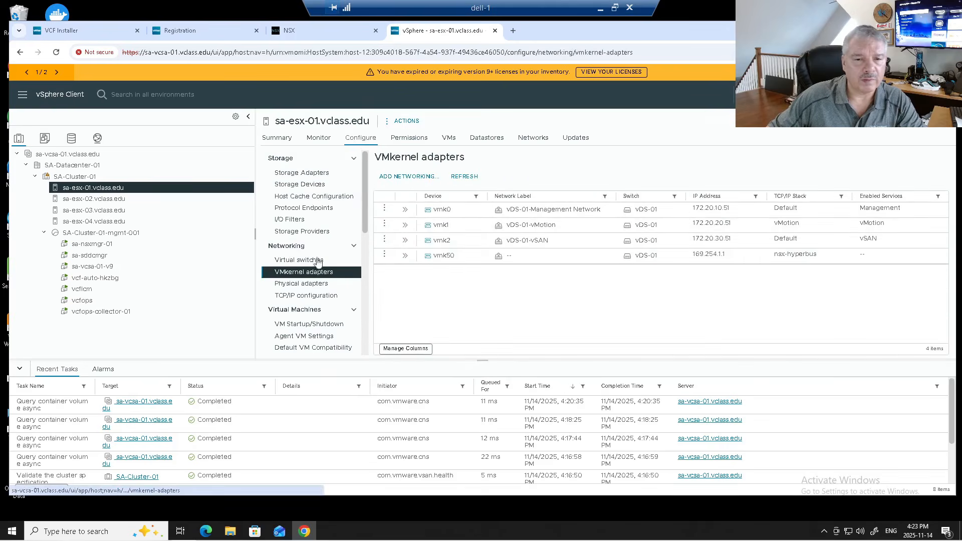
{"action": "left_click", "coordinate": [467, 217]}
{"action": "left_click", "coordinate": [471, 231]}
{"action": "left_click", "coordinate": [470, 246]}
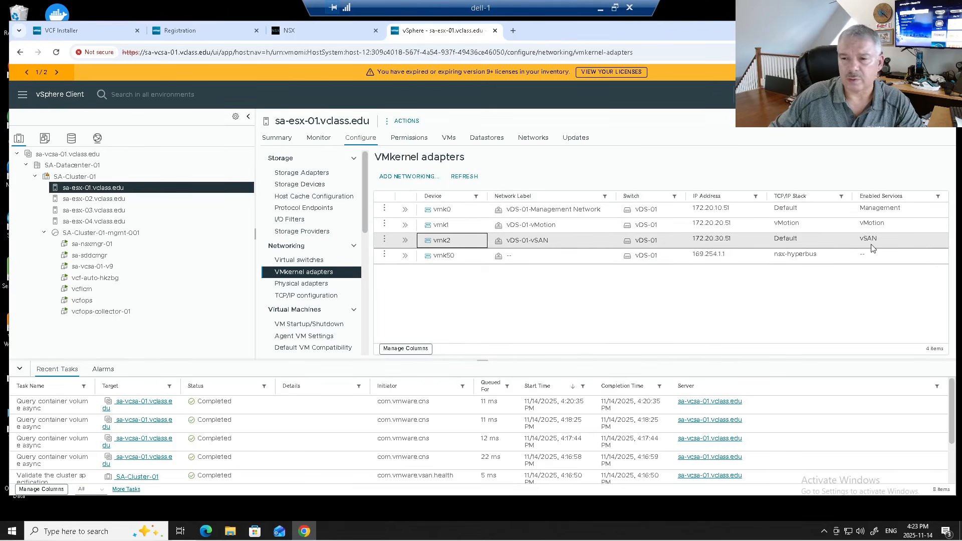
{"action": "left_click", "coordinate": [458, 260]}
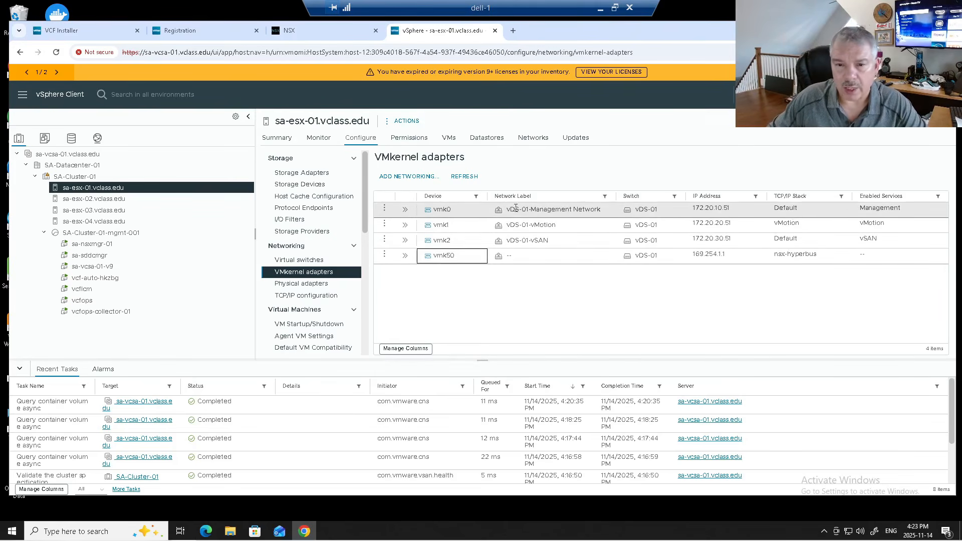
{"action": "left_click", "coordinate": [691, 209]}
{"action": "double_click", "coordinate": [705, 207]}
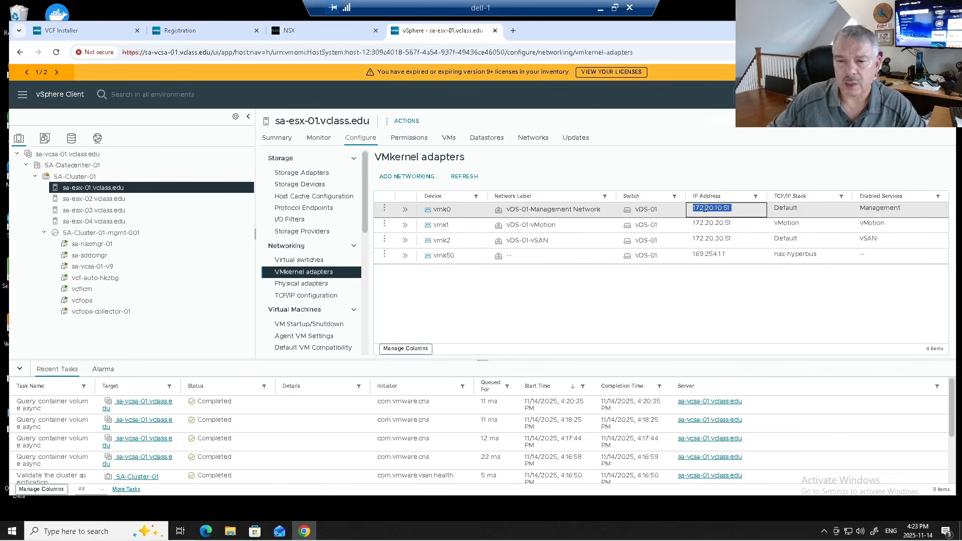